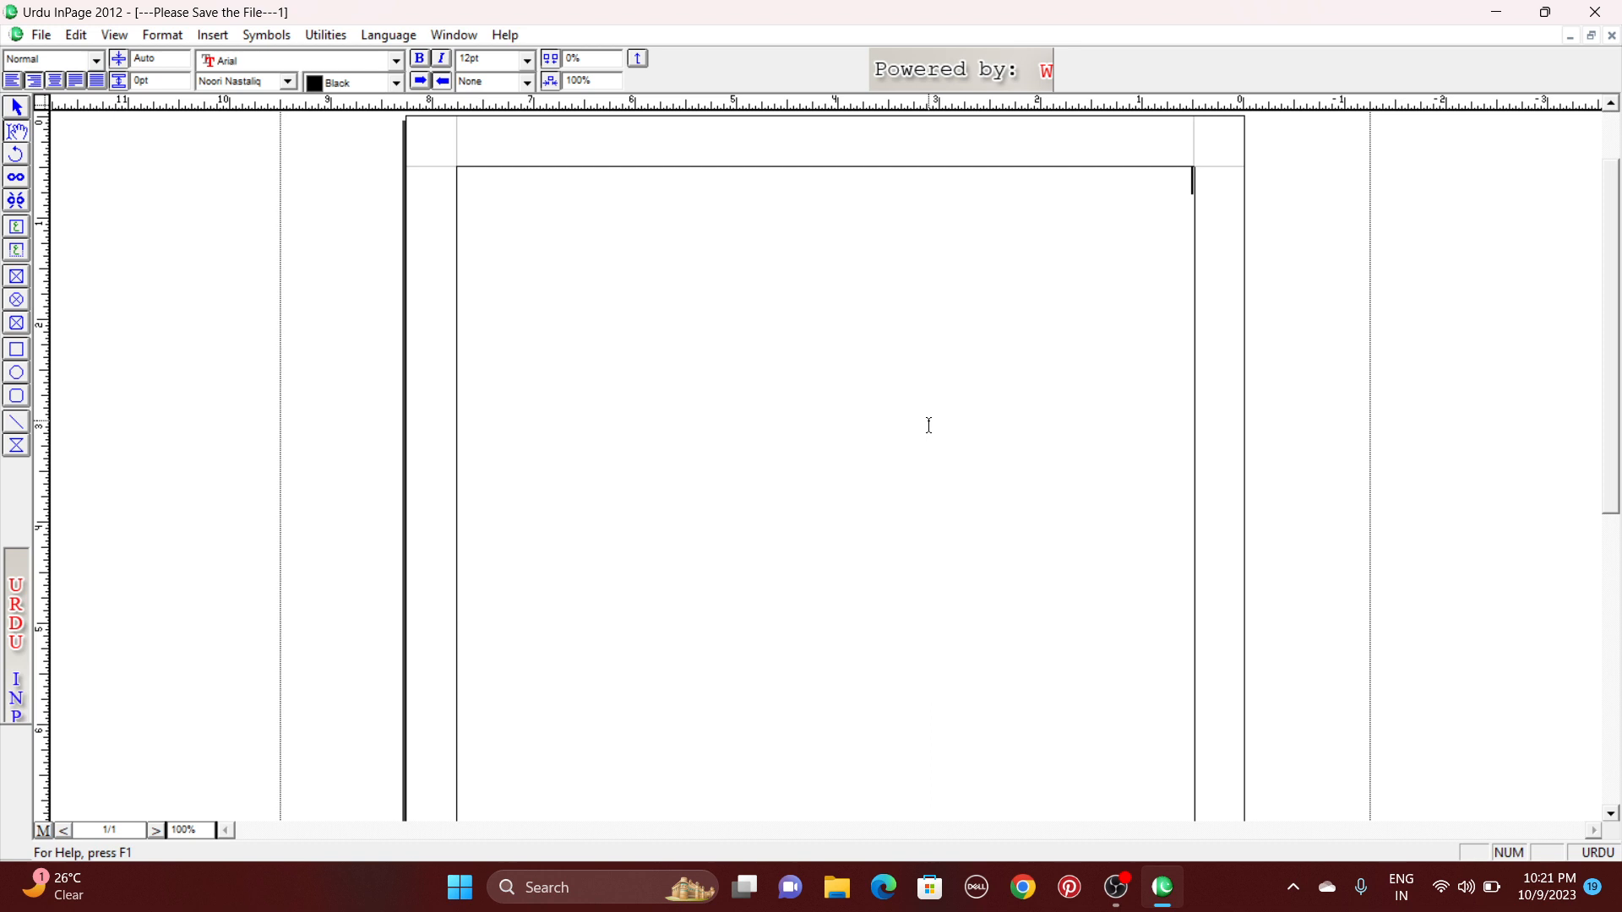
# - Zoom the blank A4 page view to 150%, opening and closing the Format menu without changes
pyautogui.keyDown('ctrl'); pyautogui.click(1126, 151); pyautogui.keyUp('ctrl')
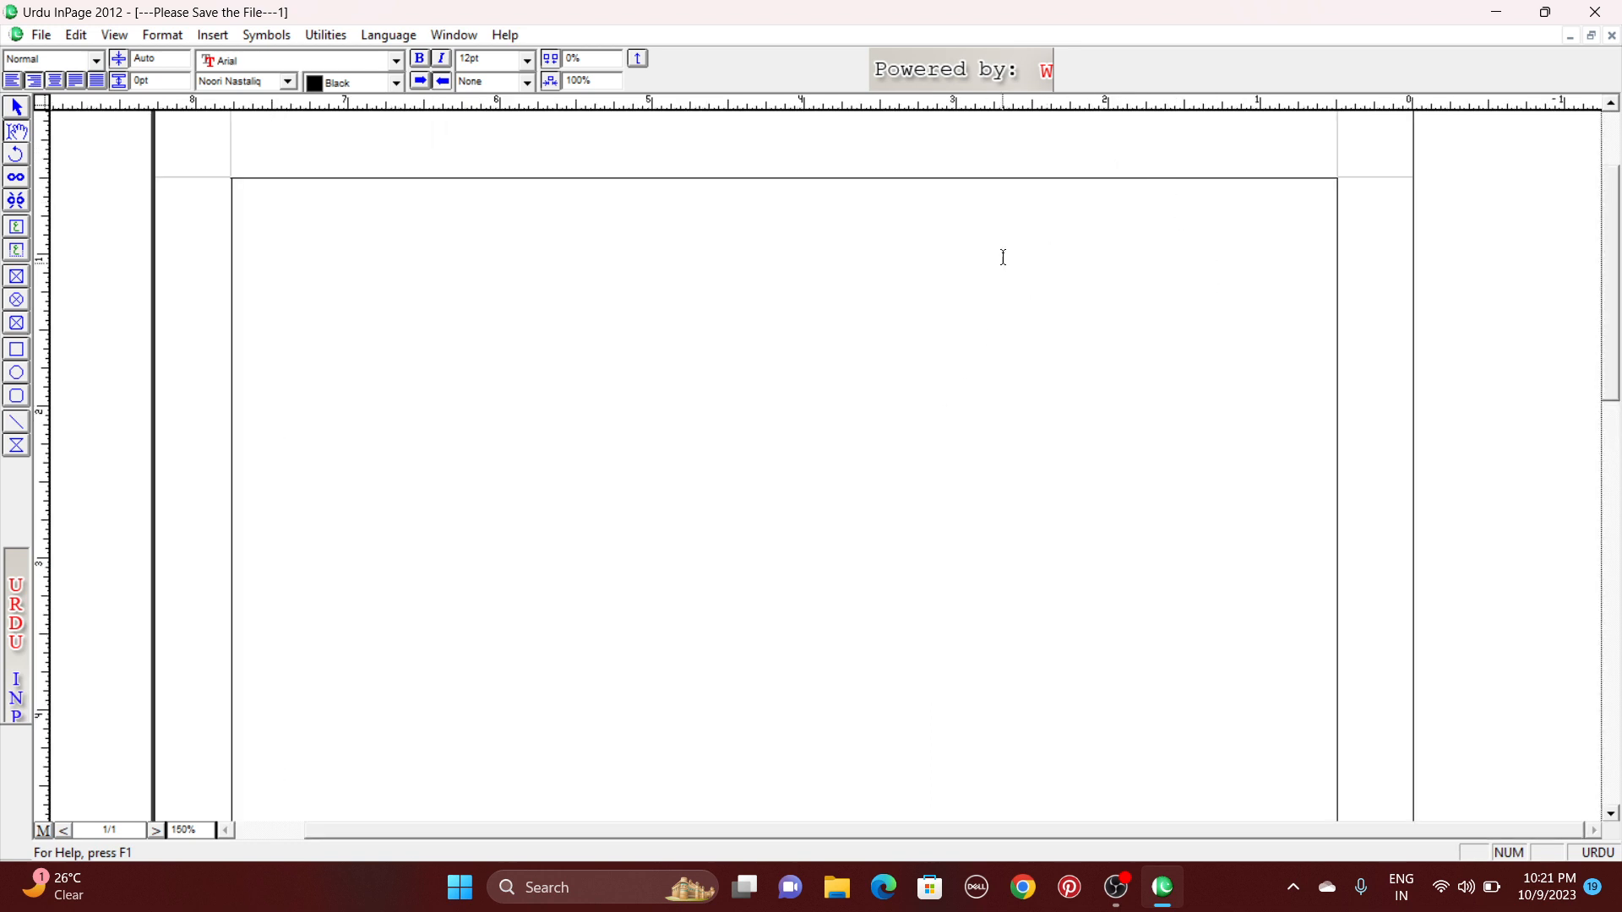
pyautogui.click(162, 35)
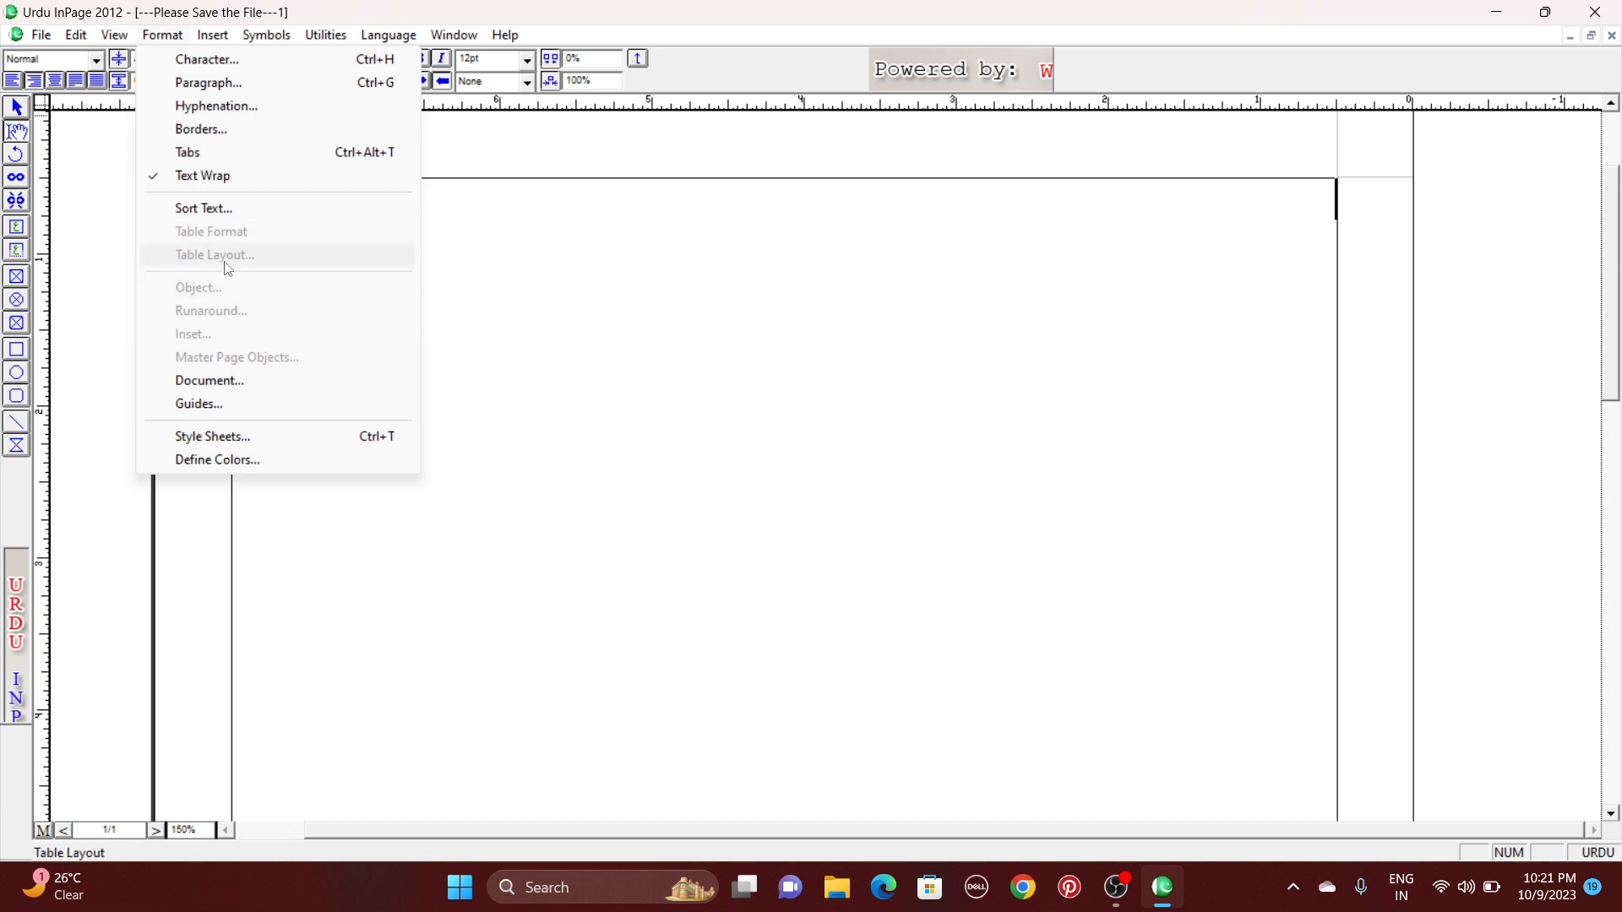
pyautogui.click(476, 250)
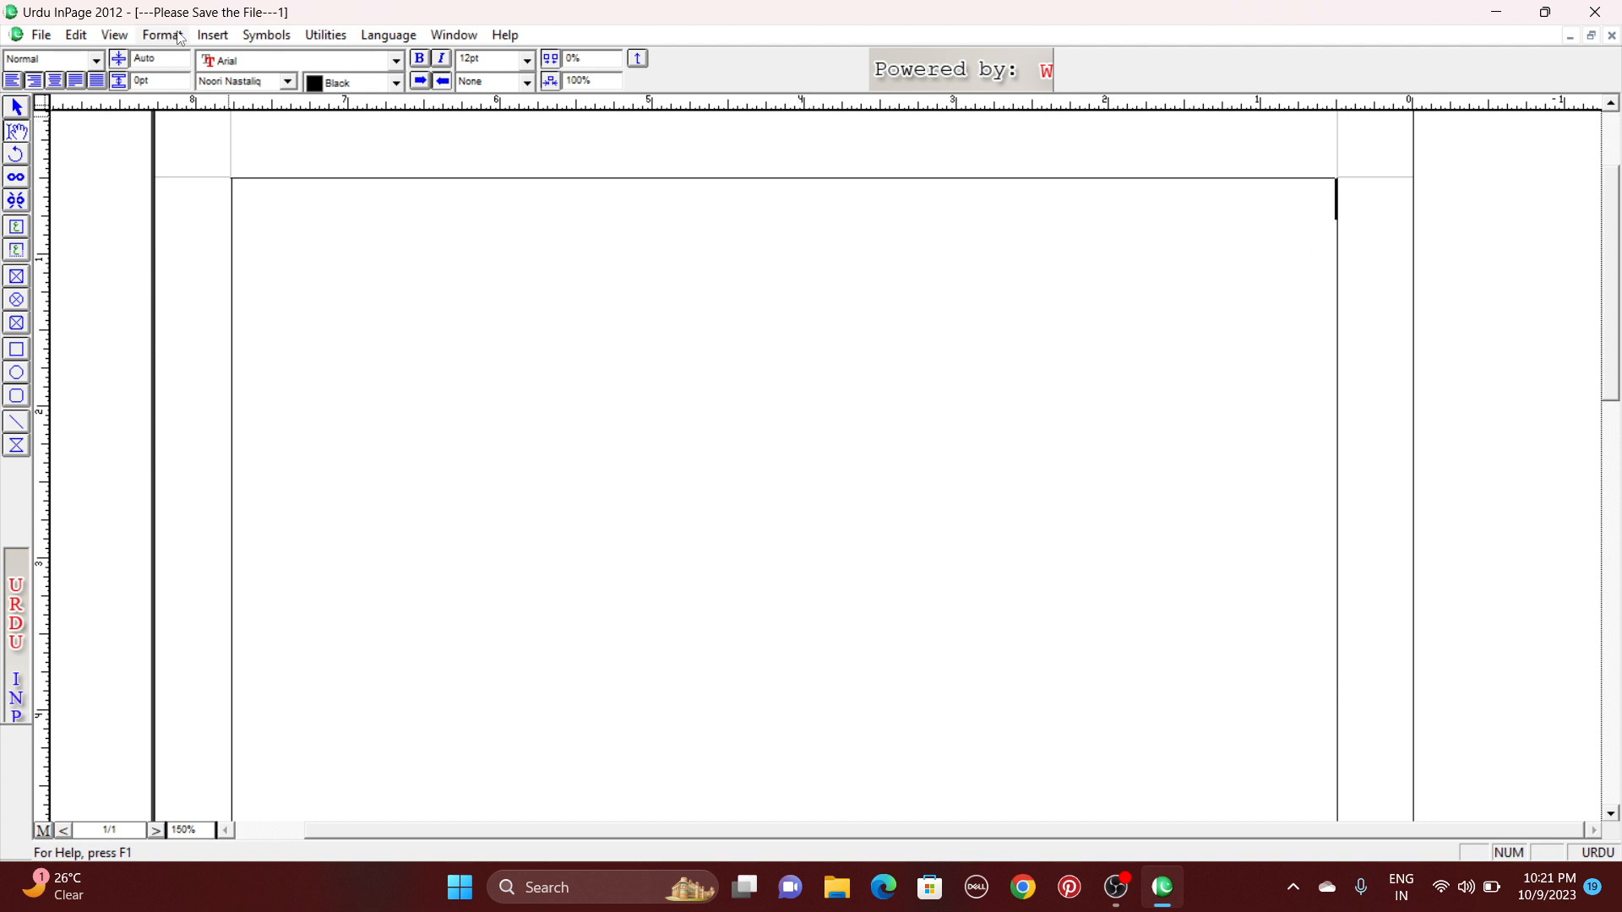
# - Insert a table with 2 rows and 5 columns at the top of the page
pyautogui.click(211, 37)
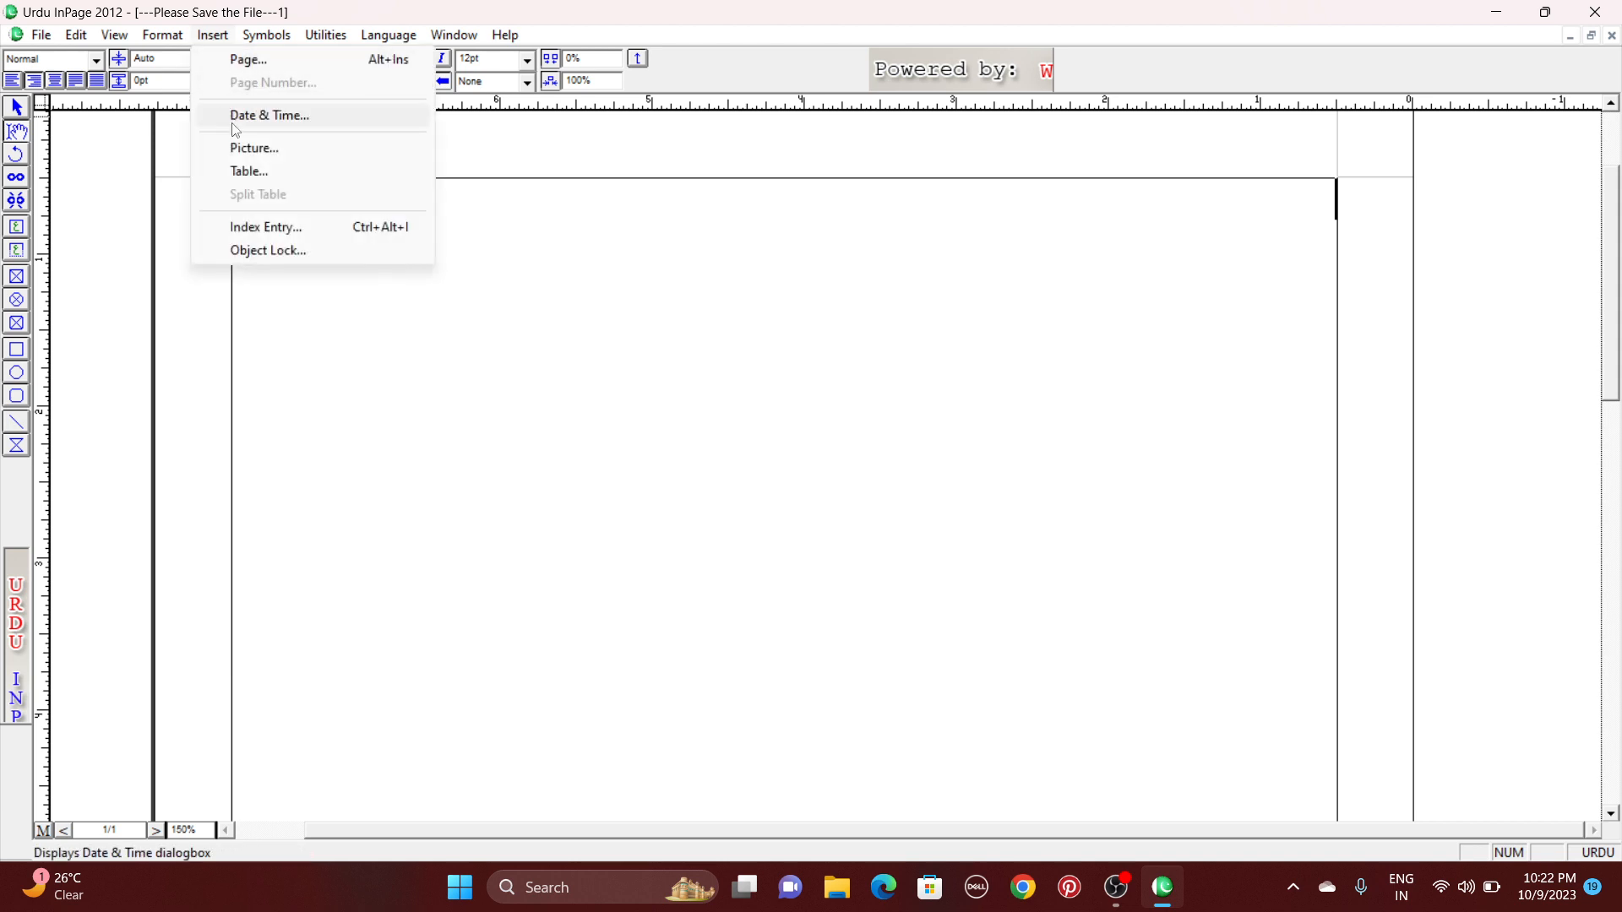
pyautogui.click(243, 172)
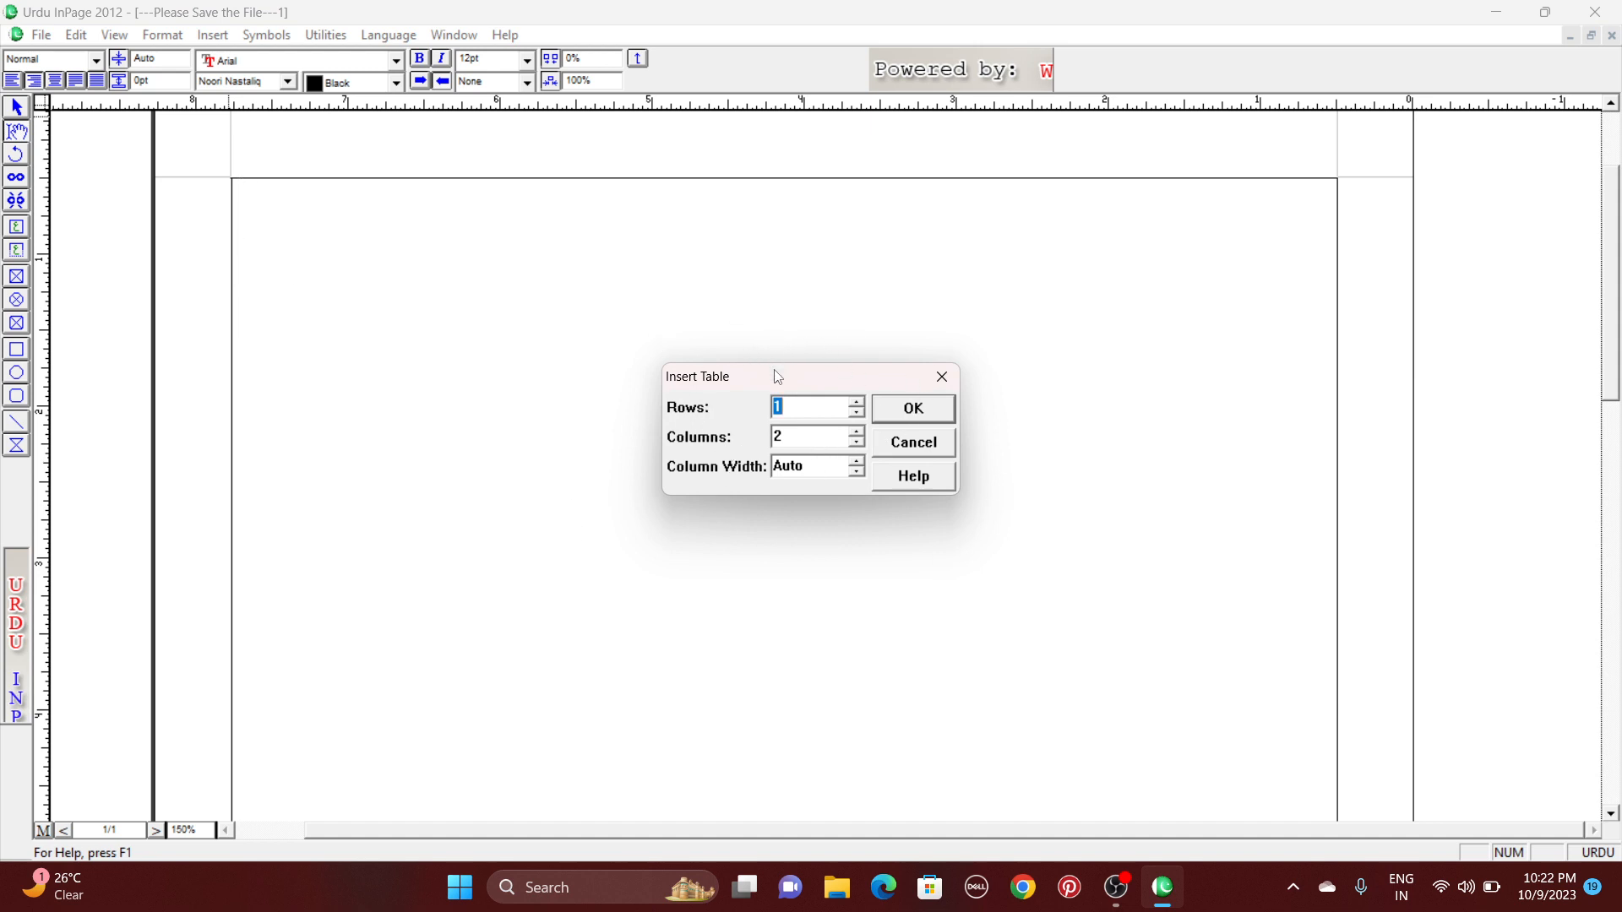
pyautogui.click(794, 409)
pyautogui.click(909, 412)
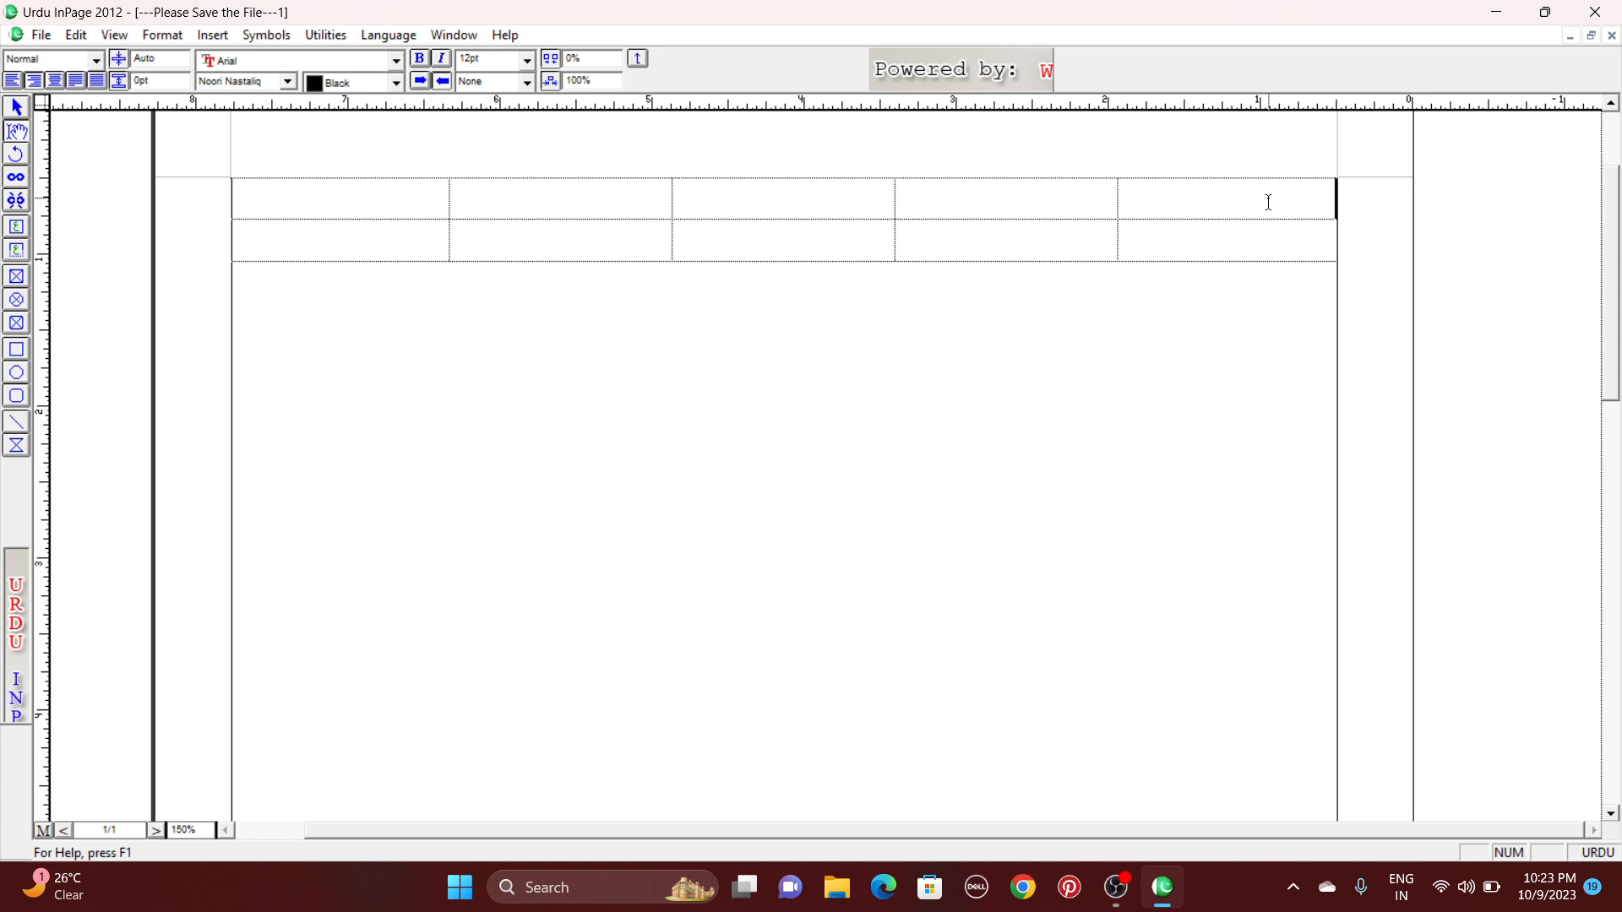
# - Select all ten table cells and give them a Gray fill in Table Format
pyautogui.moveTo(1209, 203); pyautogui.dragTo(819, 203)
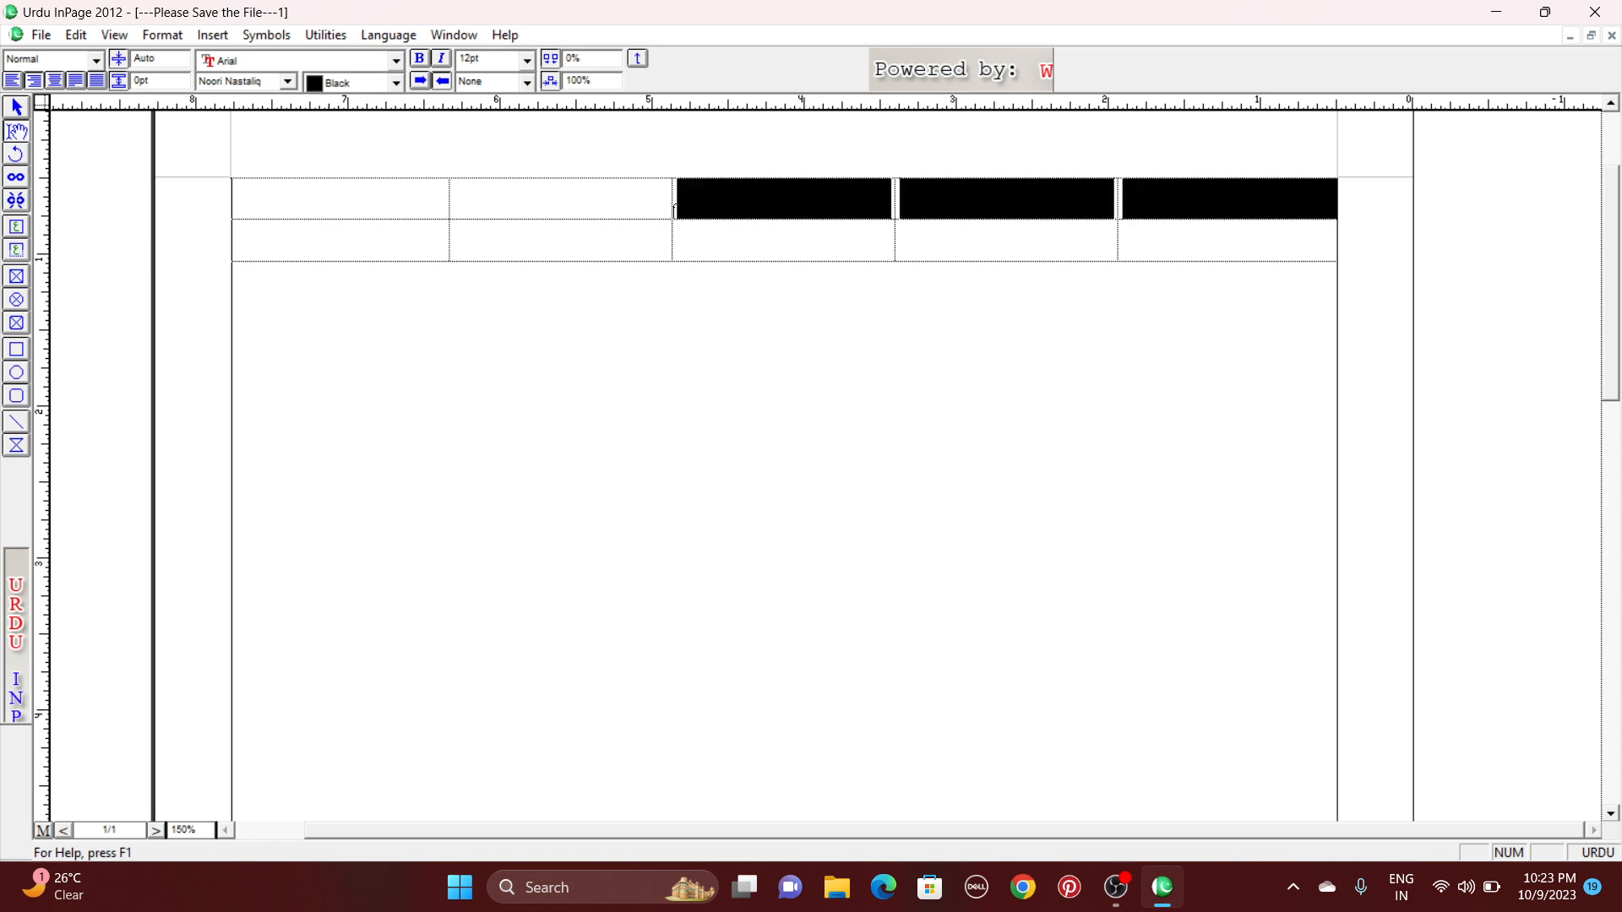
pyautogui.moveTo(1180, 206); pyautogui.dragTo(299, 245)
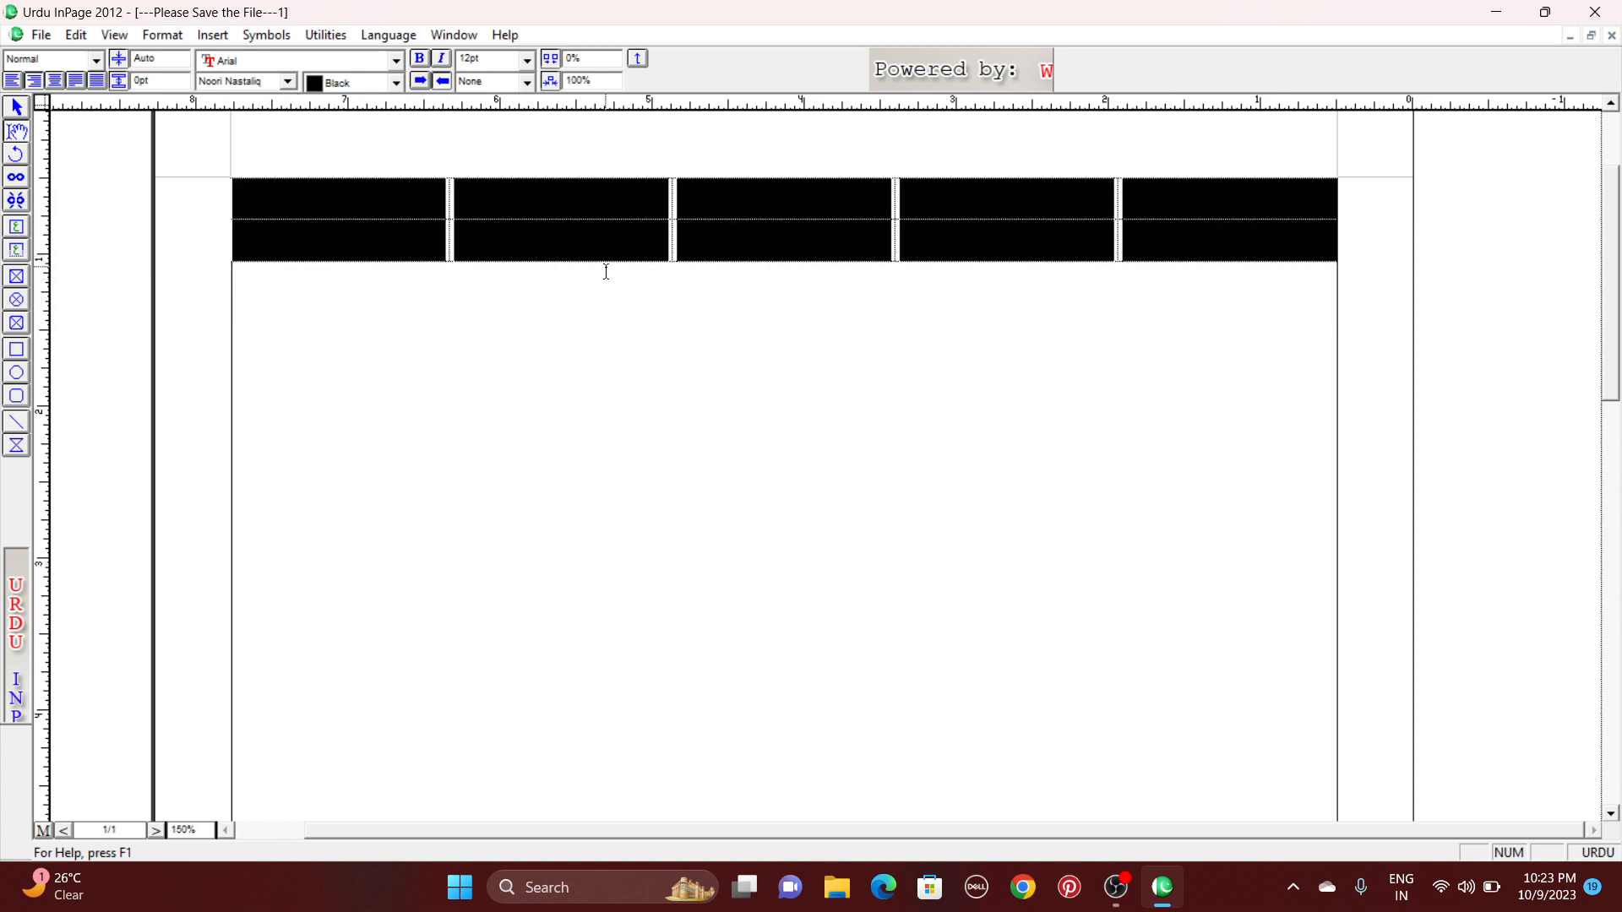
pyautogui.moveTo(1234, 201); pyautogui.dragTo(346, 311)
pyautogui.moveTo(1308, 227); pyautogui.dragTo(358, 250)
pyautogui.click(163, 35)
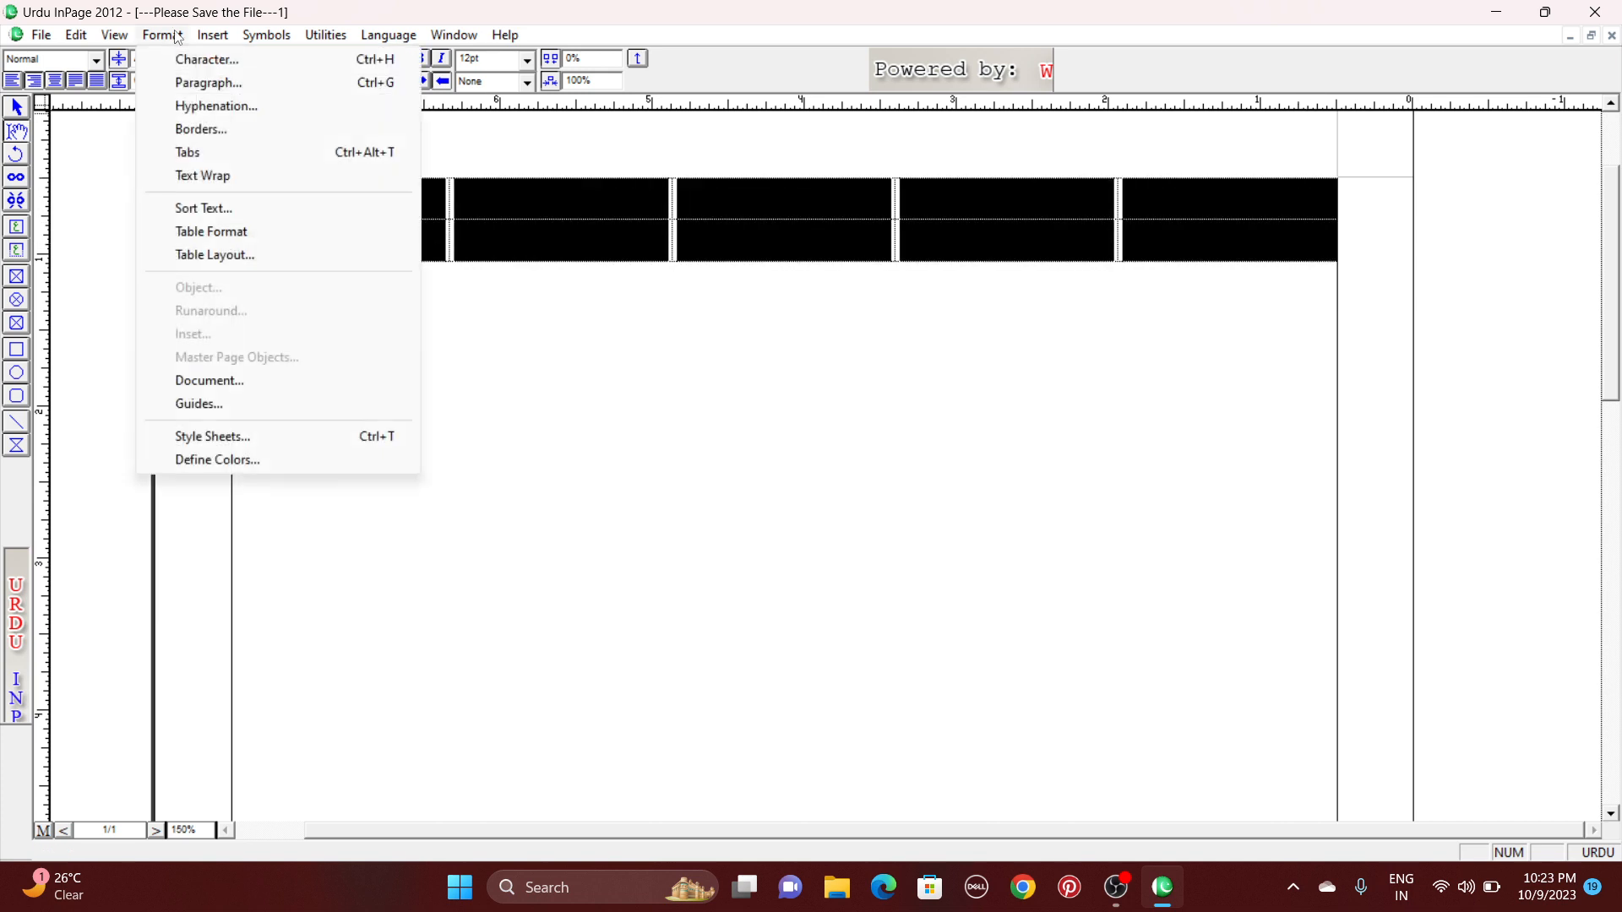
pyautogui.click(222, 239)
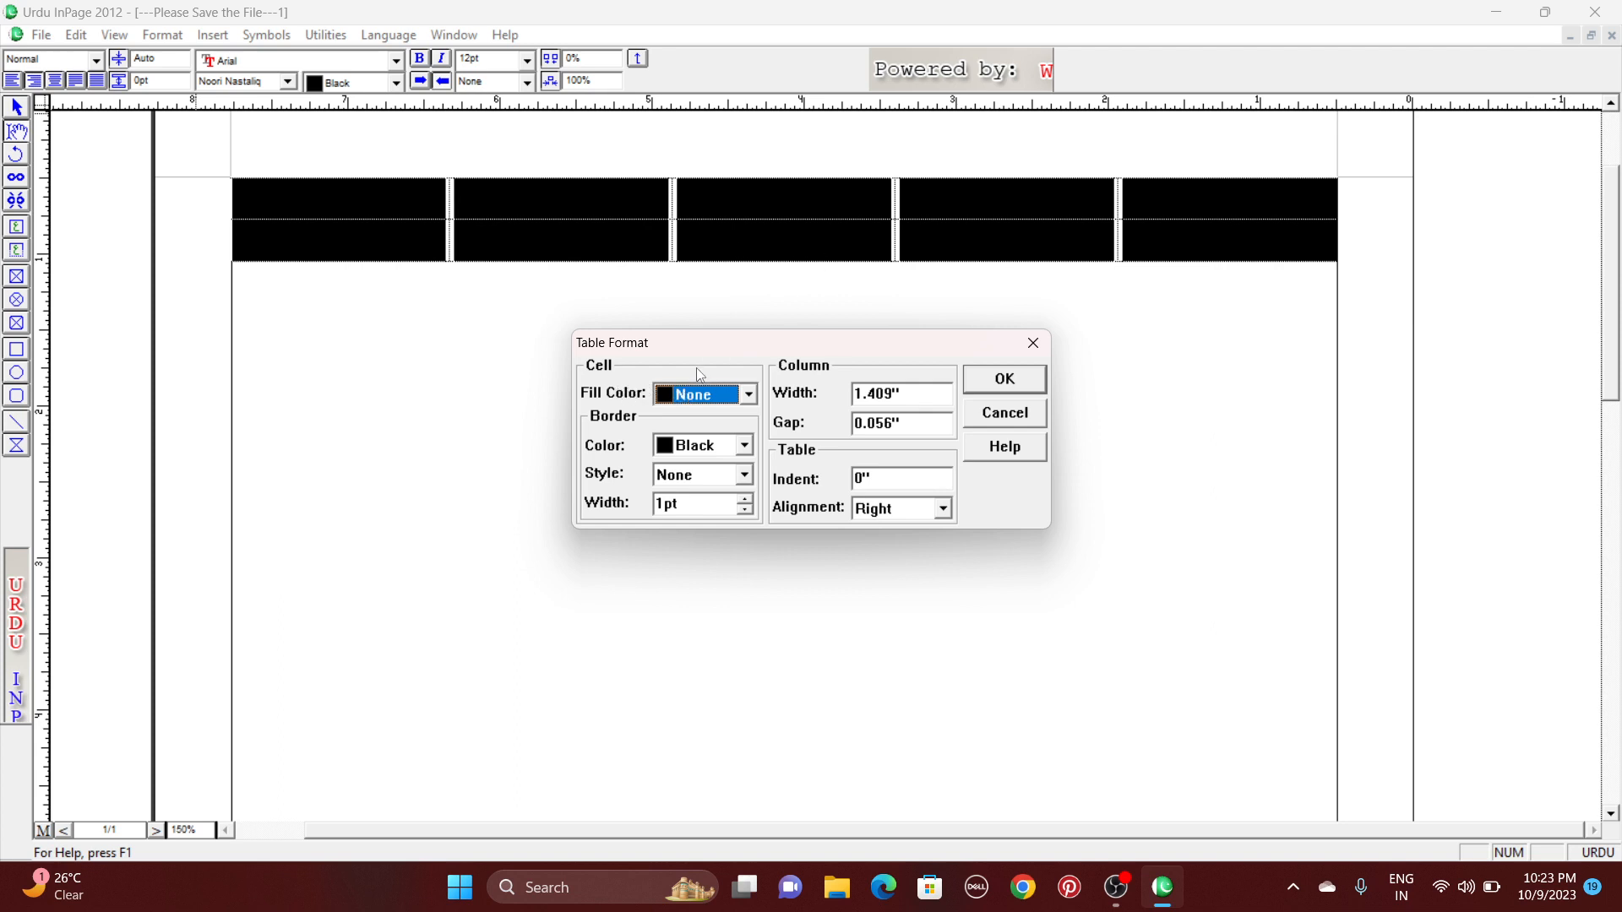
pyautogui.click(701, 394)
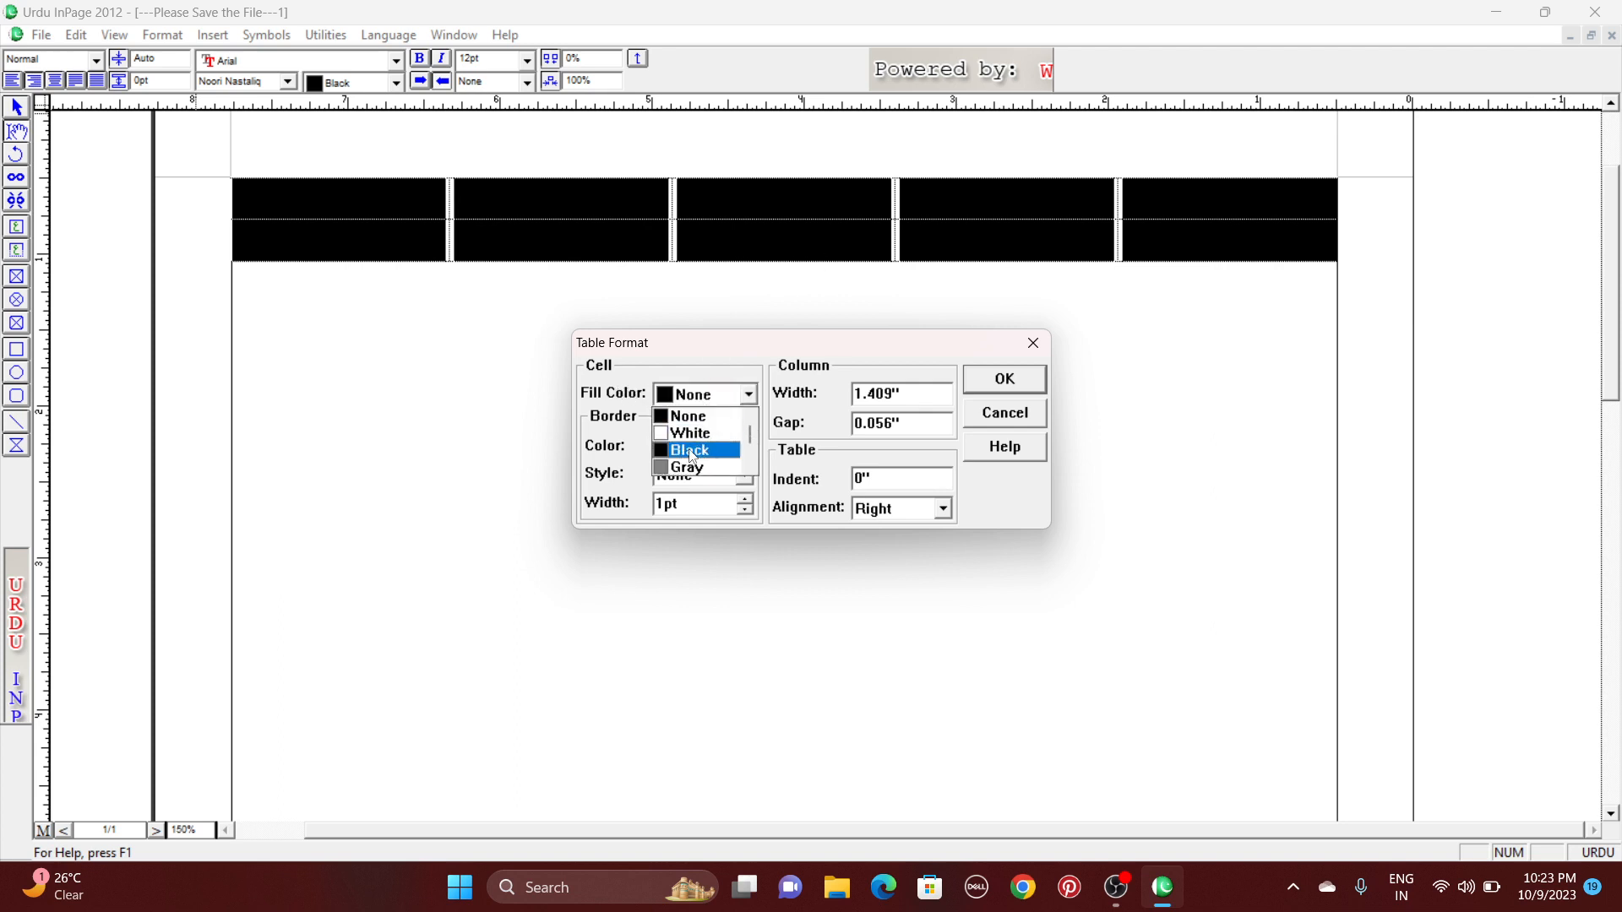
pyautogui.scroll(-1, 691, 455)
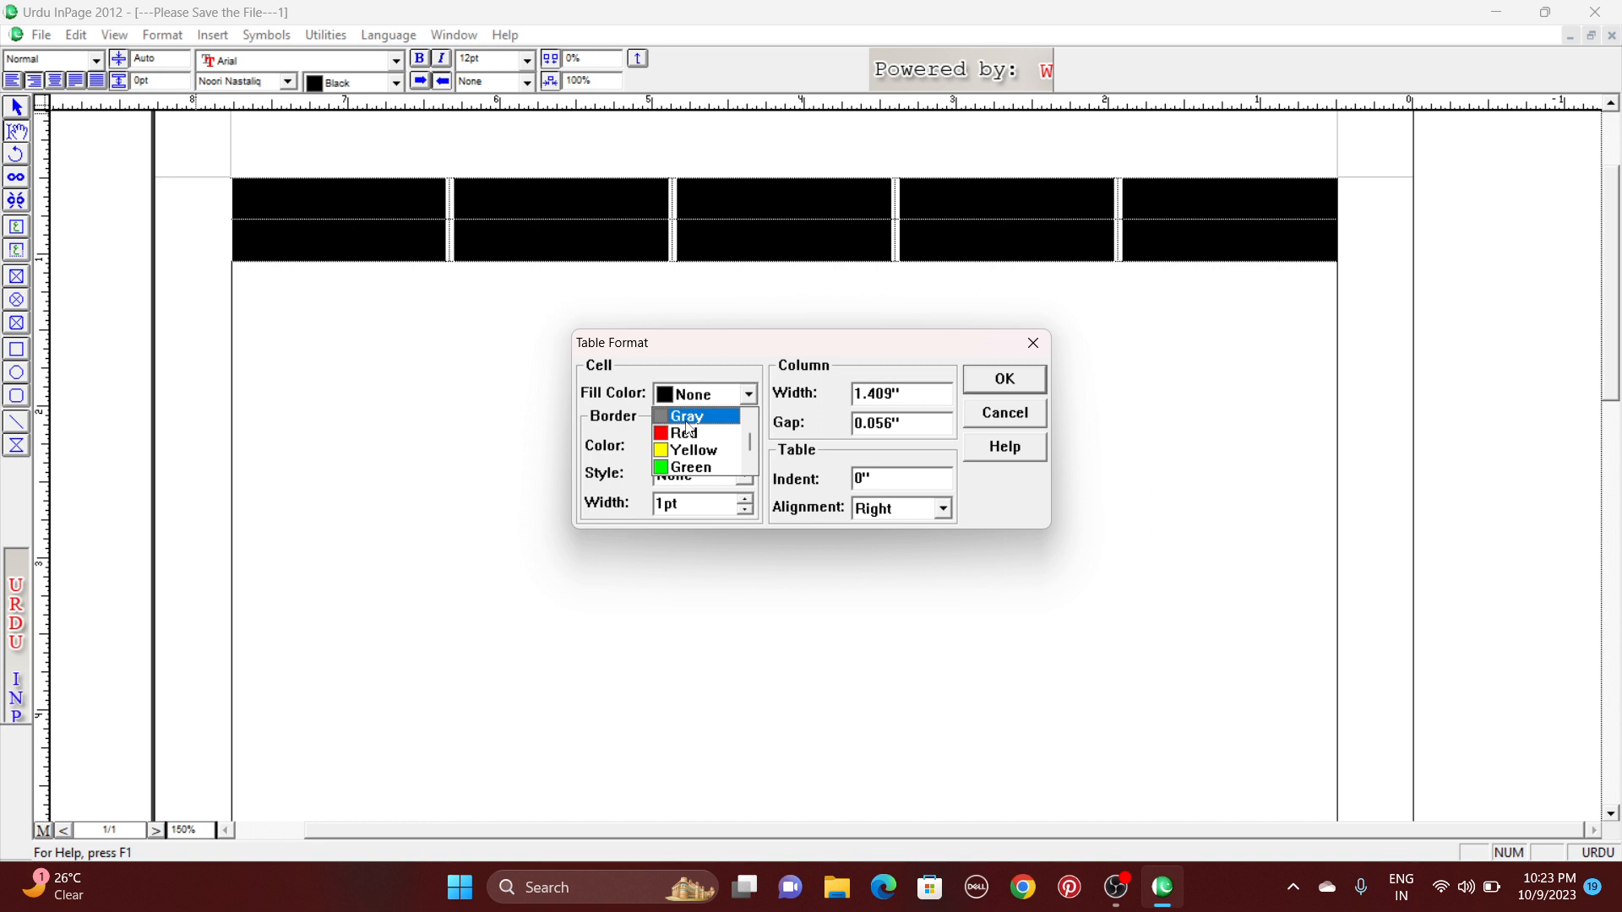
pyautogui.click(688, 421)
pyautogui.click(1002, 379)
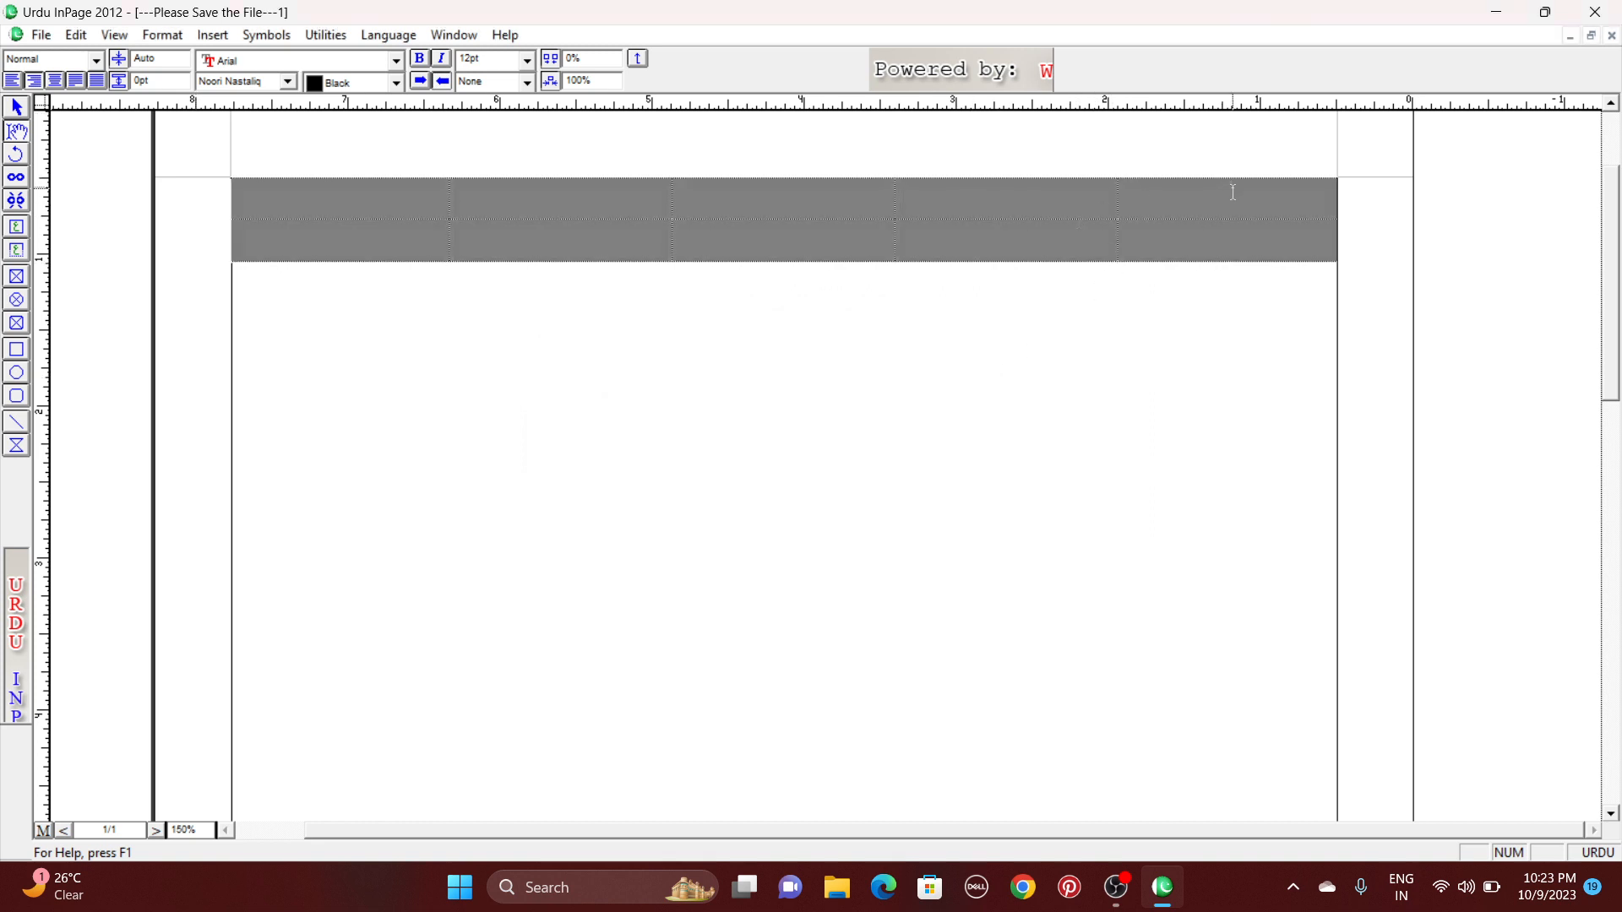
# - Change the table cells' fill colour to Yellow, then reselect all ten cells
pyautogui.moveTo(1062, 201); pyautogui.dragTo(345, 265)
pyautogui.click(162, 34)
pyautogui.click(261, 236)
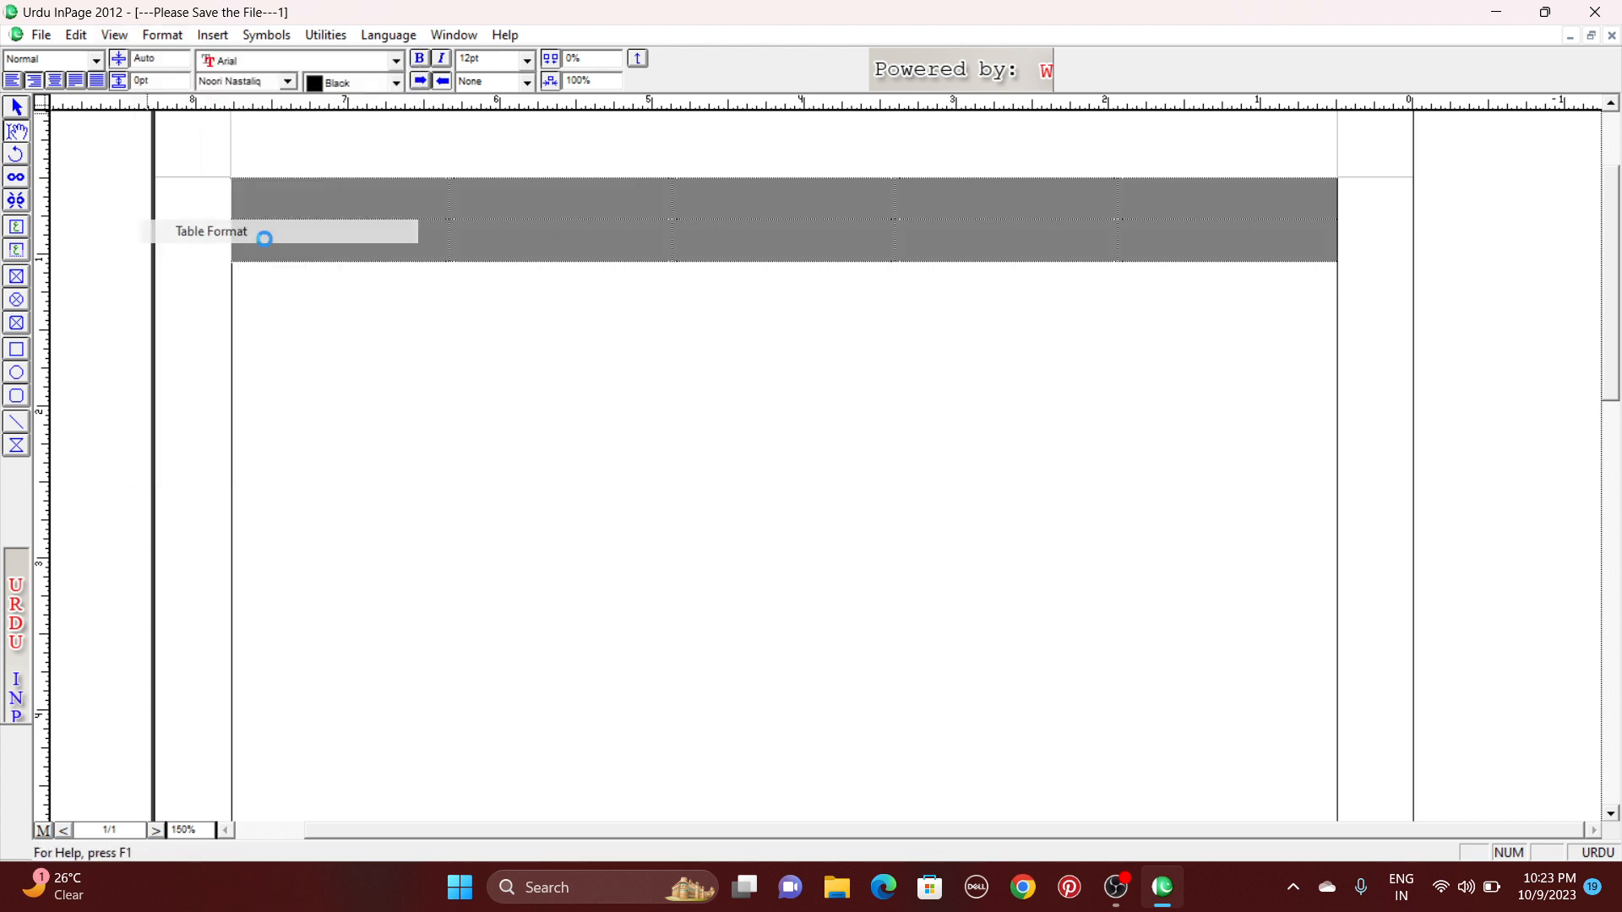
pyautogui.click(712, 397)
pyautogui.click(706, 448)
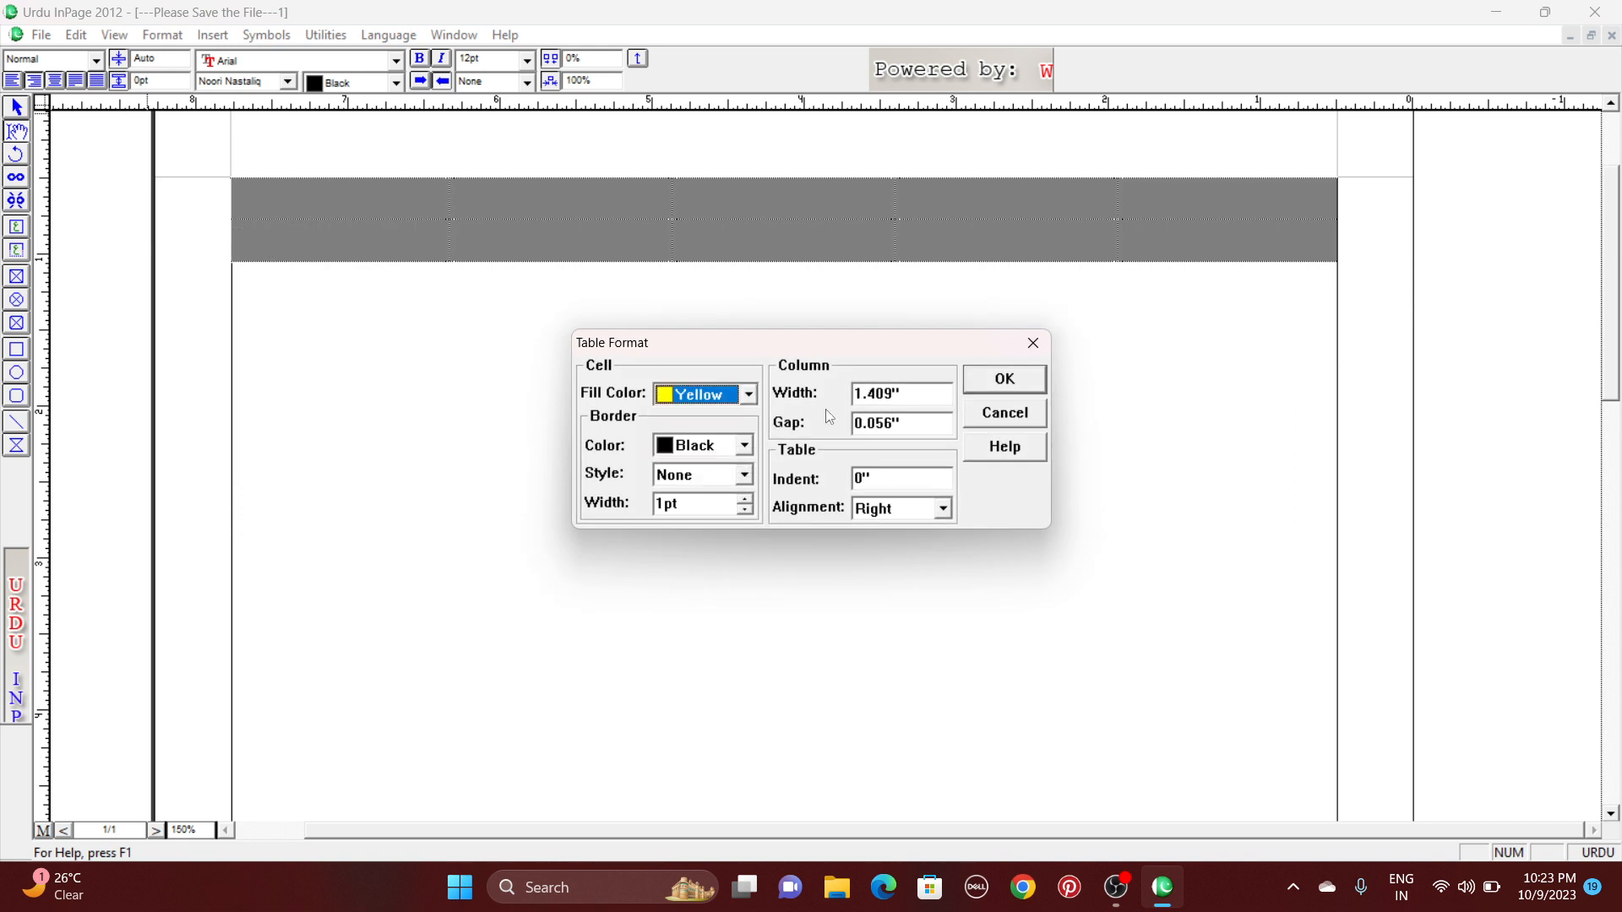
pyautogui.click(984, 381)
pyautogui.click(959, 274)
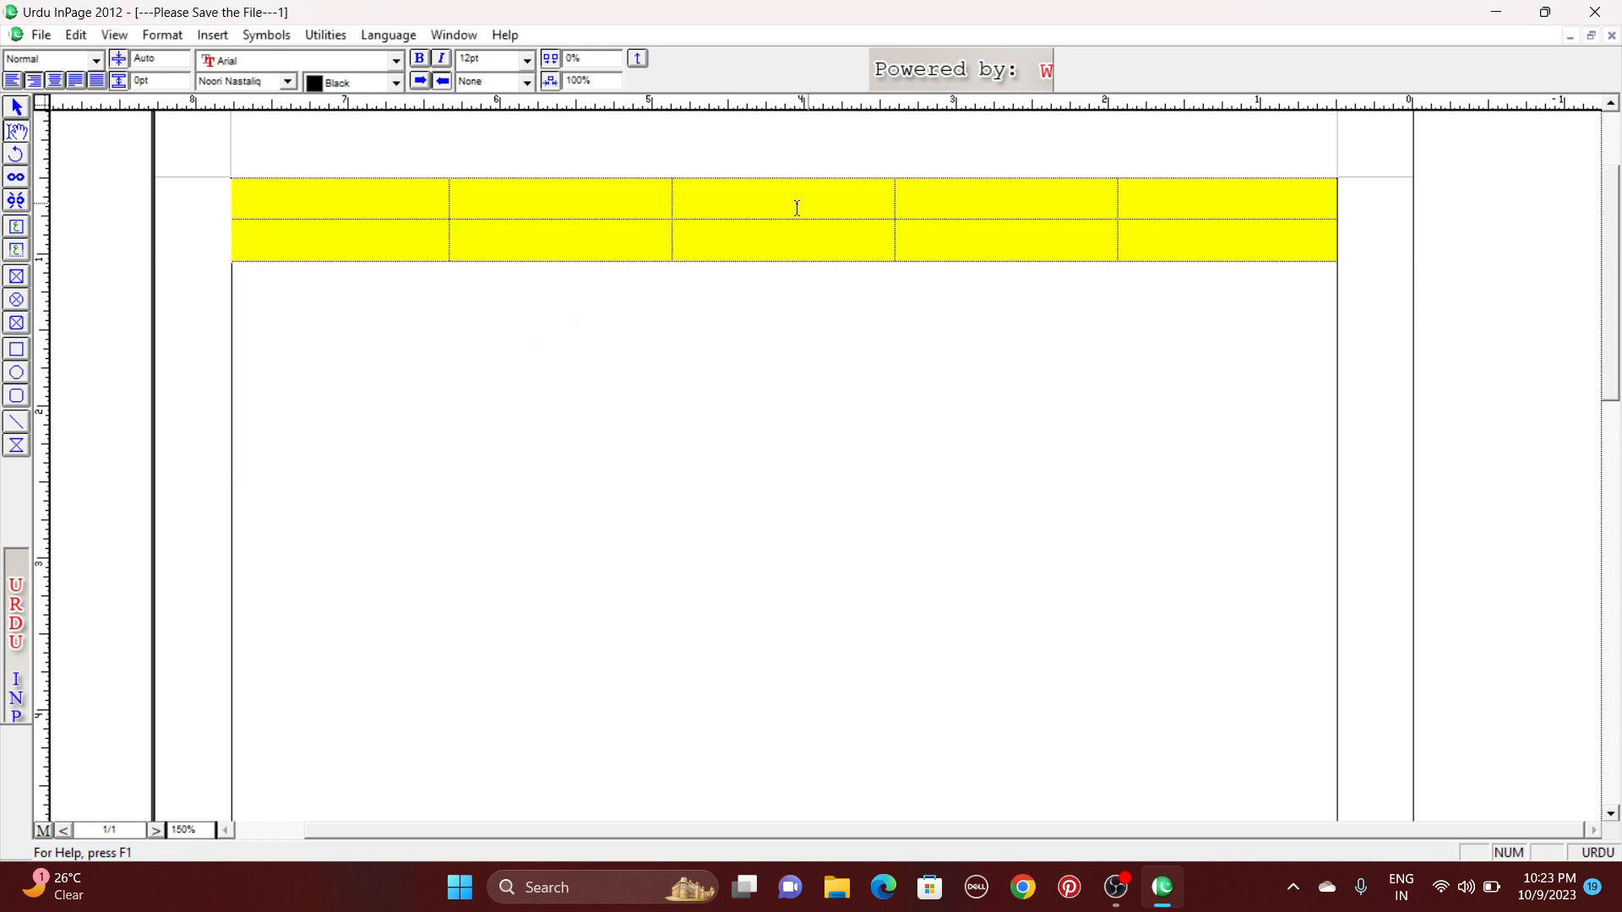
pyautogui.click(1239, 200)
pyautogui.moveTo(1239, 200); pyautogui.dragTo(326, 166)
# - Set the table fill to None with Black solid-line cell borders in Table Format
pyautogui.click(162, 35)
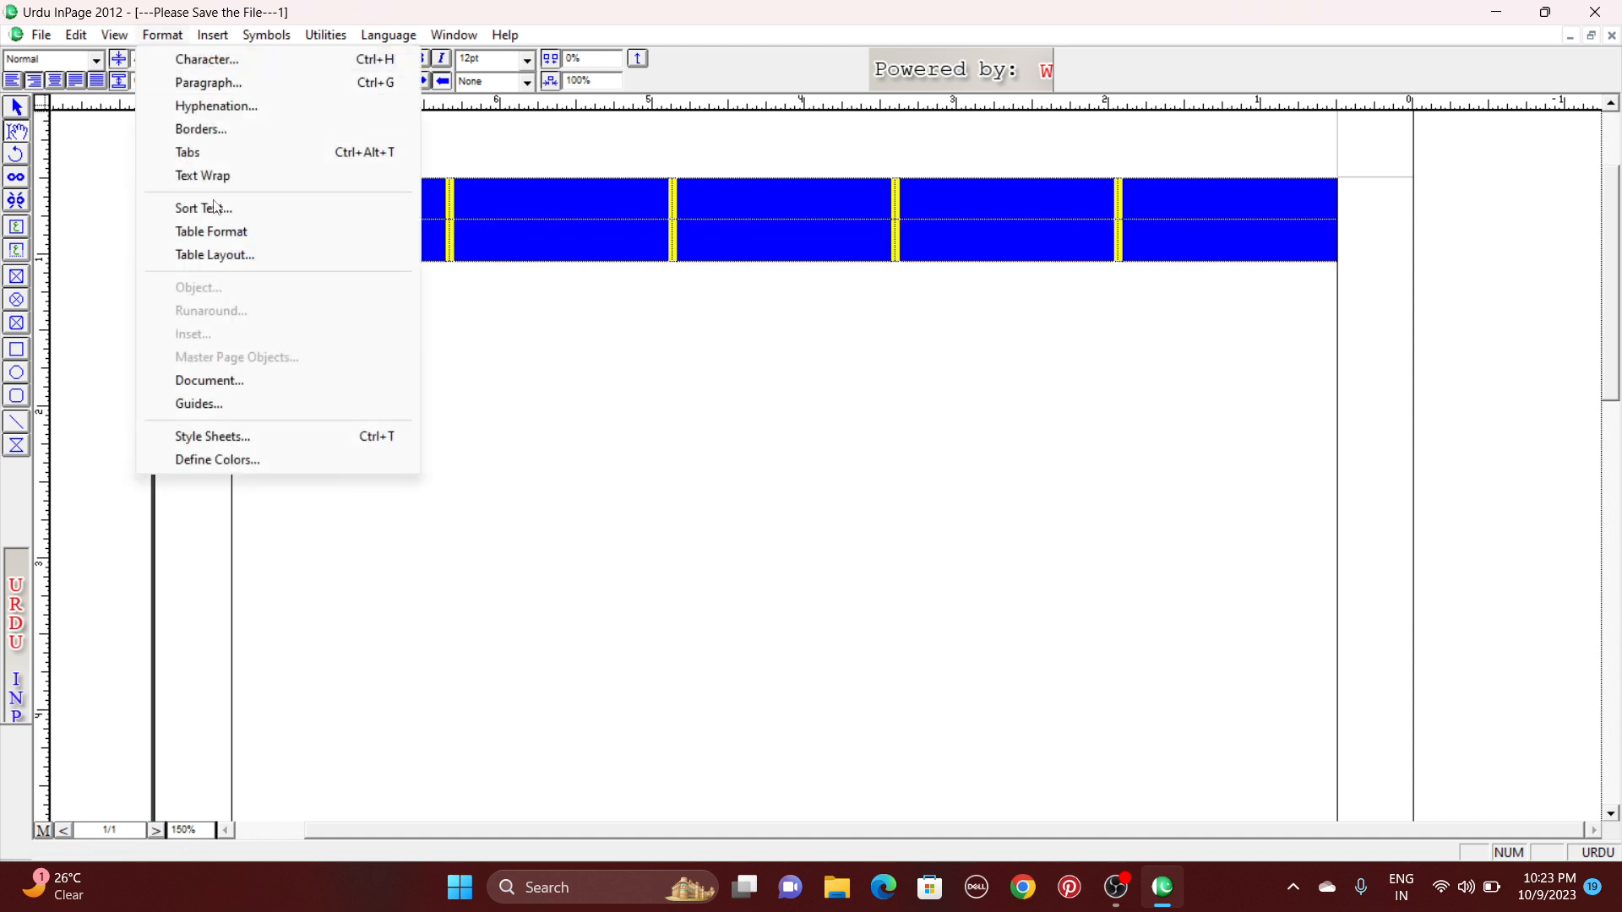
pyautogui.click(236, 232)
pyautogui.click(746, 394)
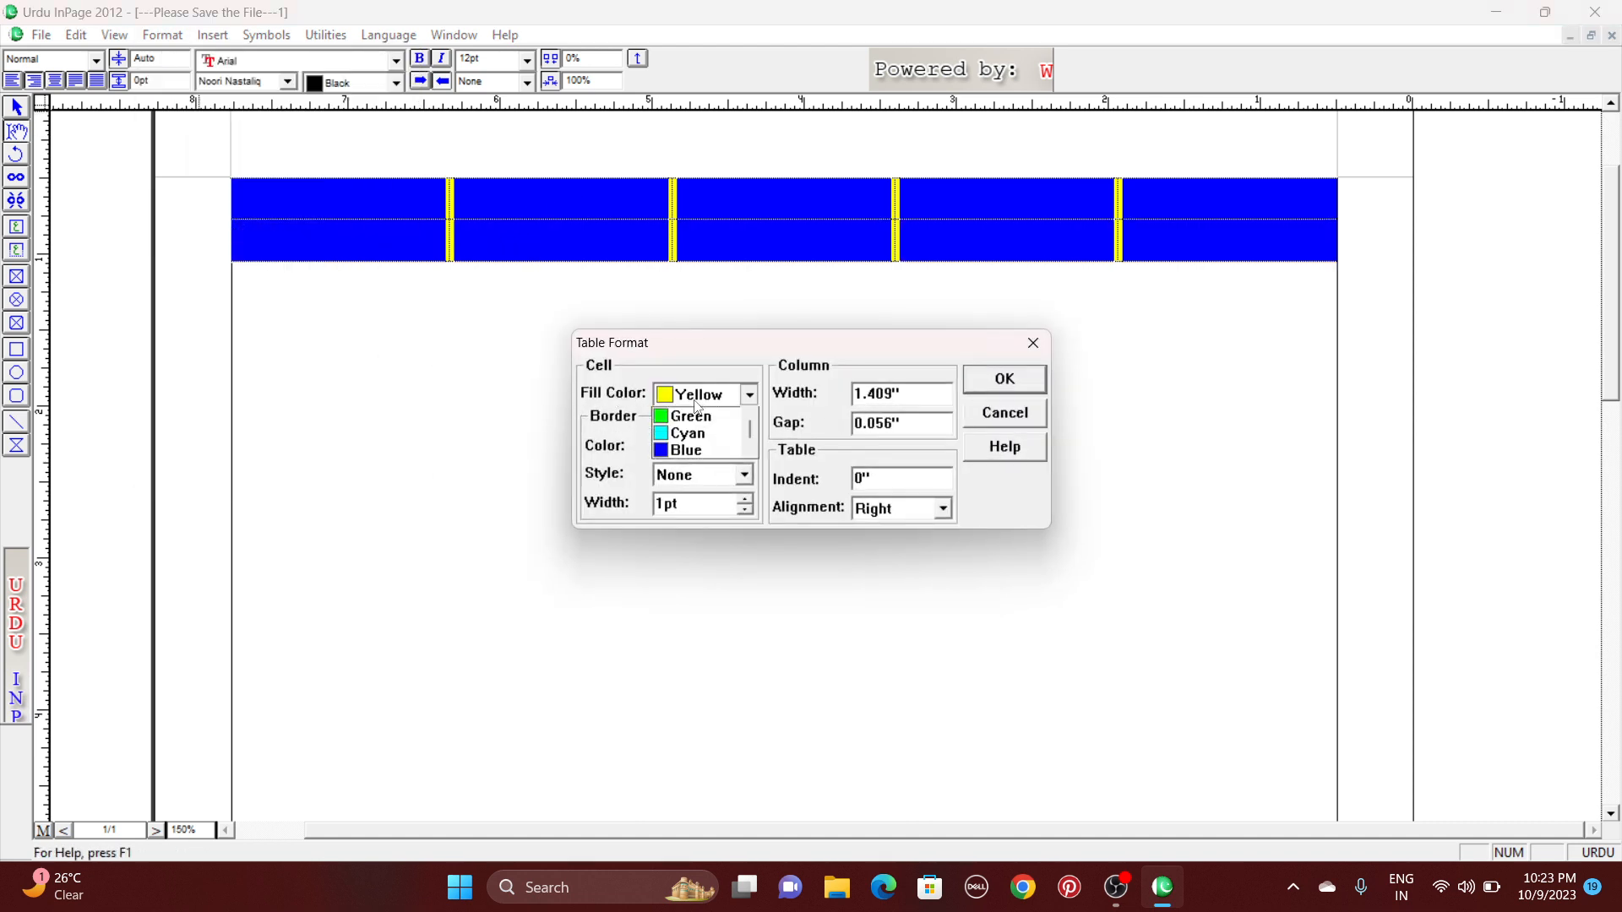
pyautogui.scroll(3, 684, 426)
pyautogui.click(685, 423)
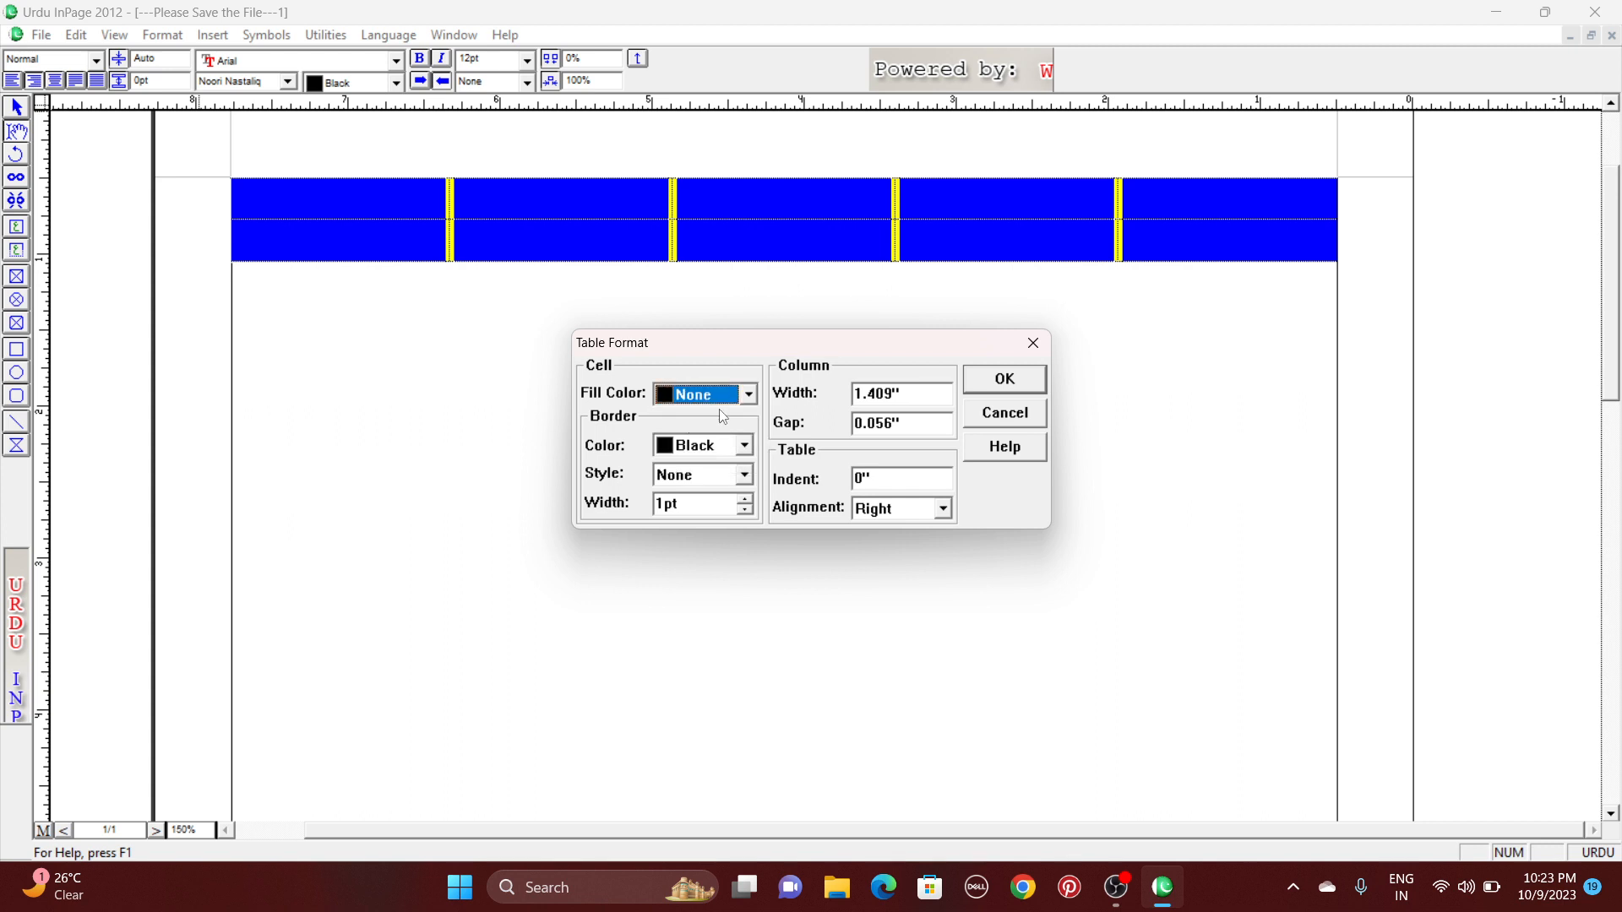
pyautogui.click(695, 447)
pyautogui.click(696, 447)
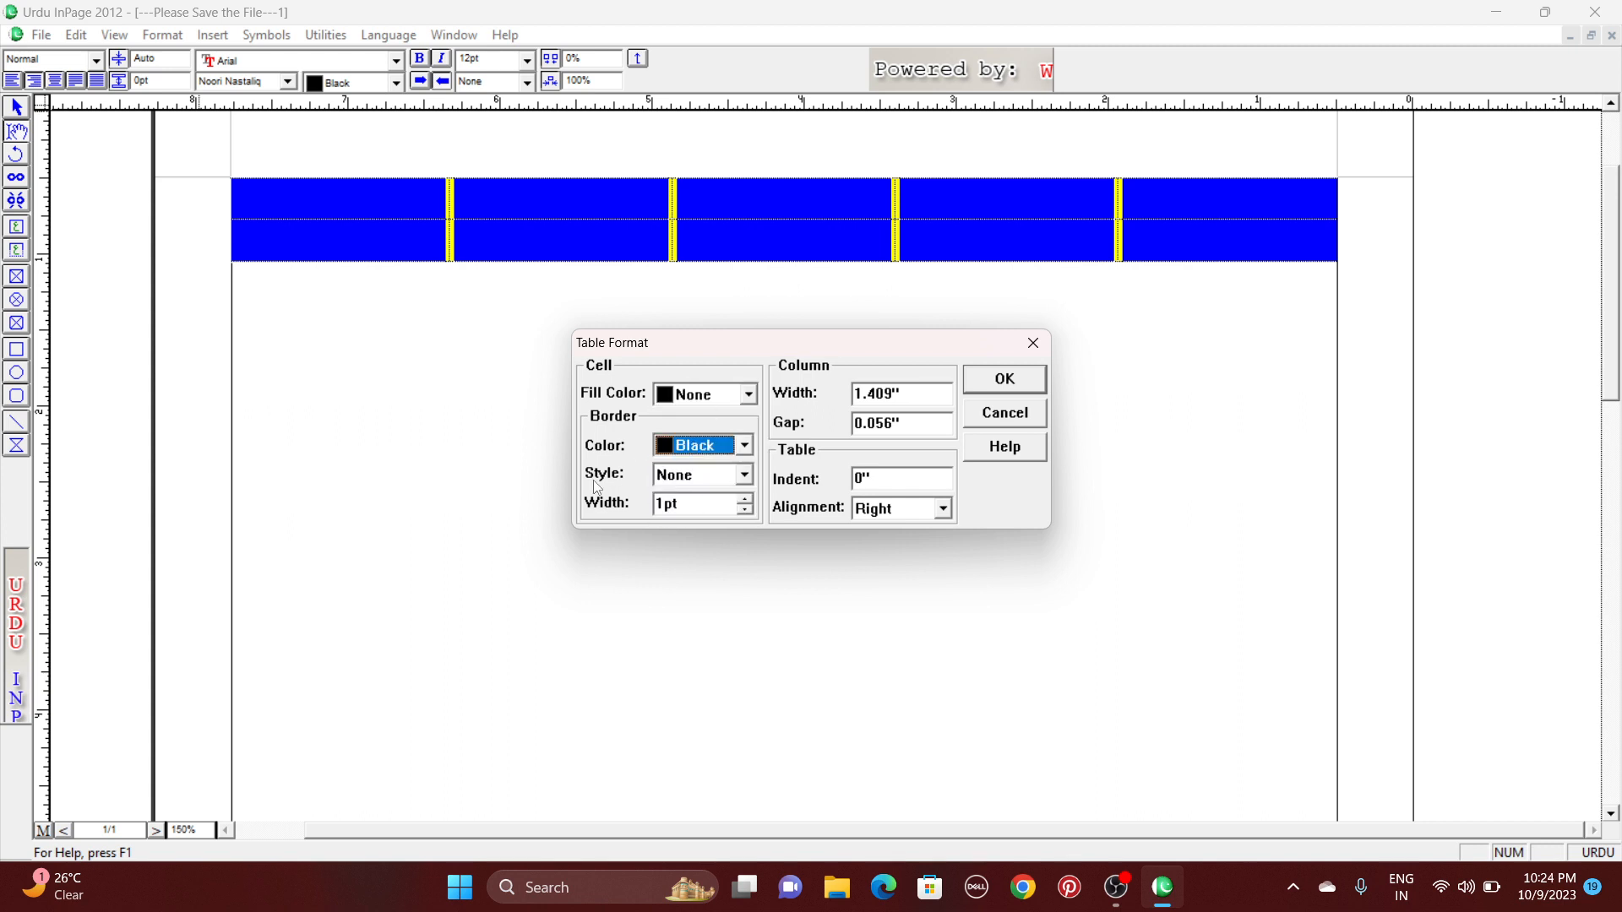
pyautogui.click(715, 476)
pyautogui.click(680, 501)
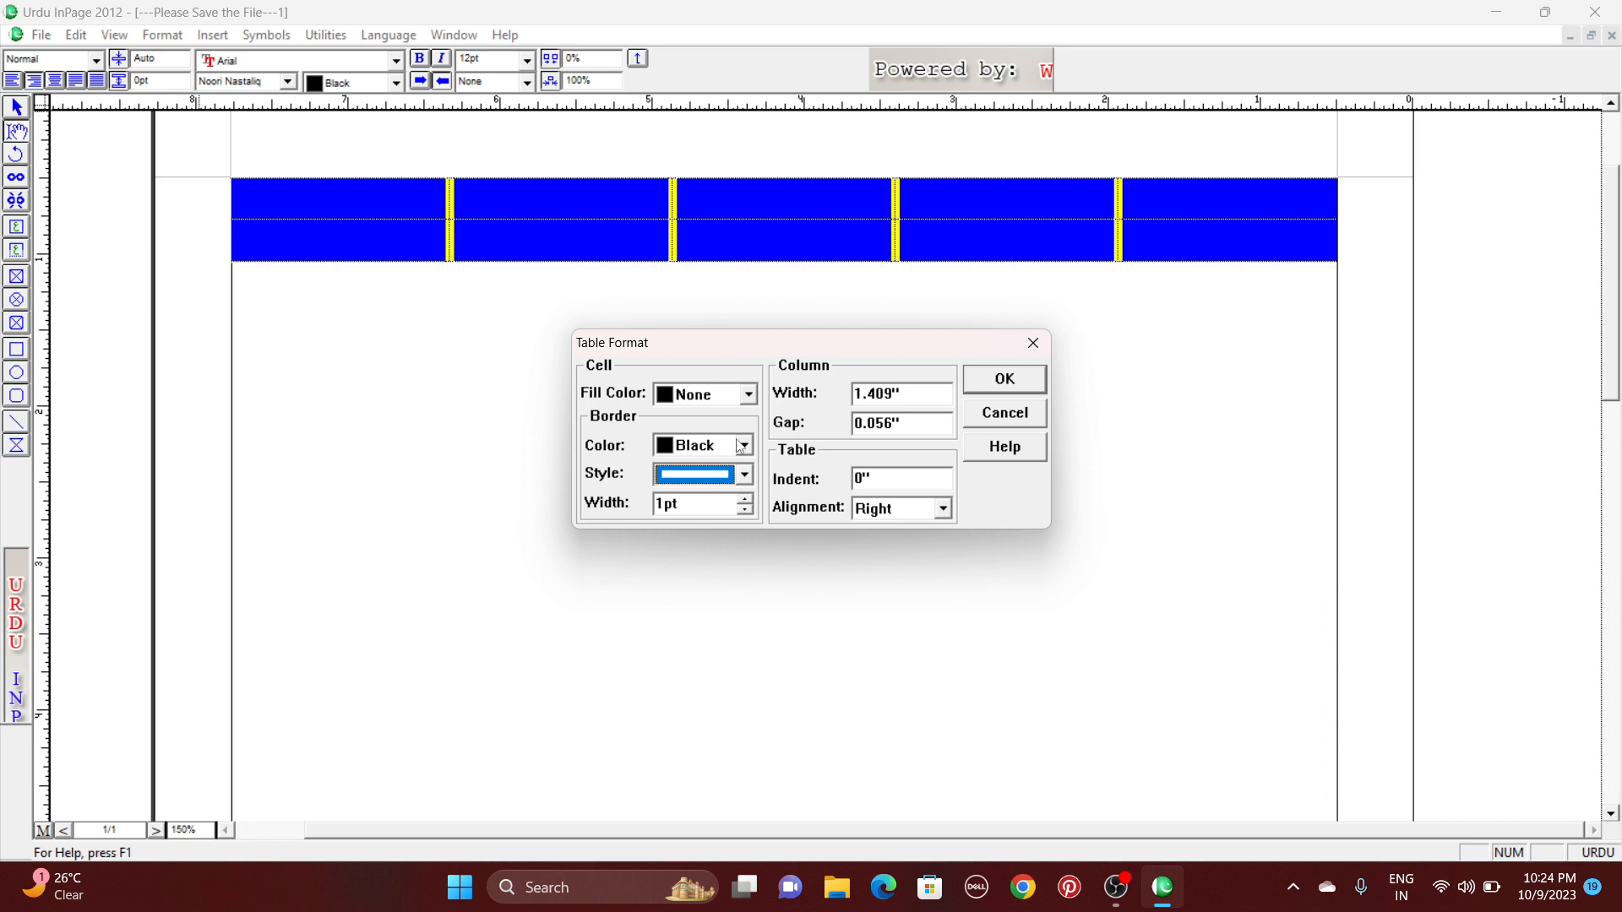
pyautogui.click(995, 382)
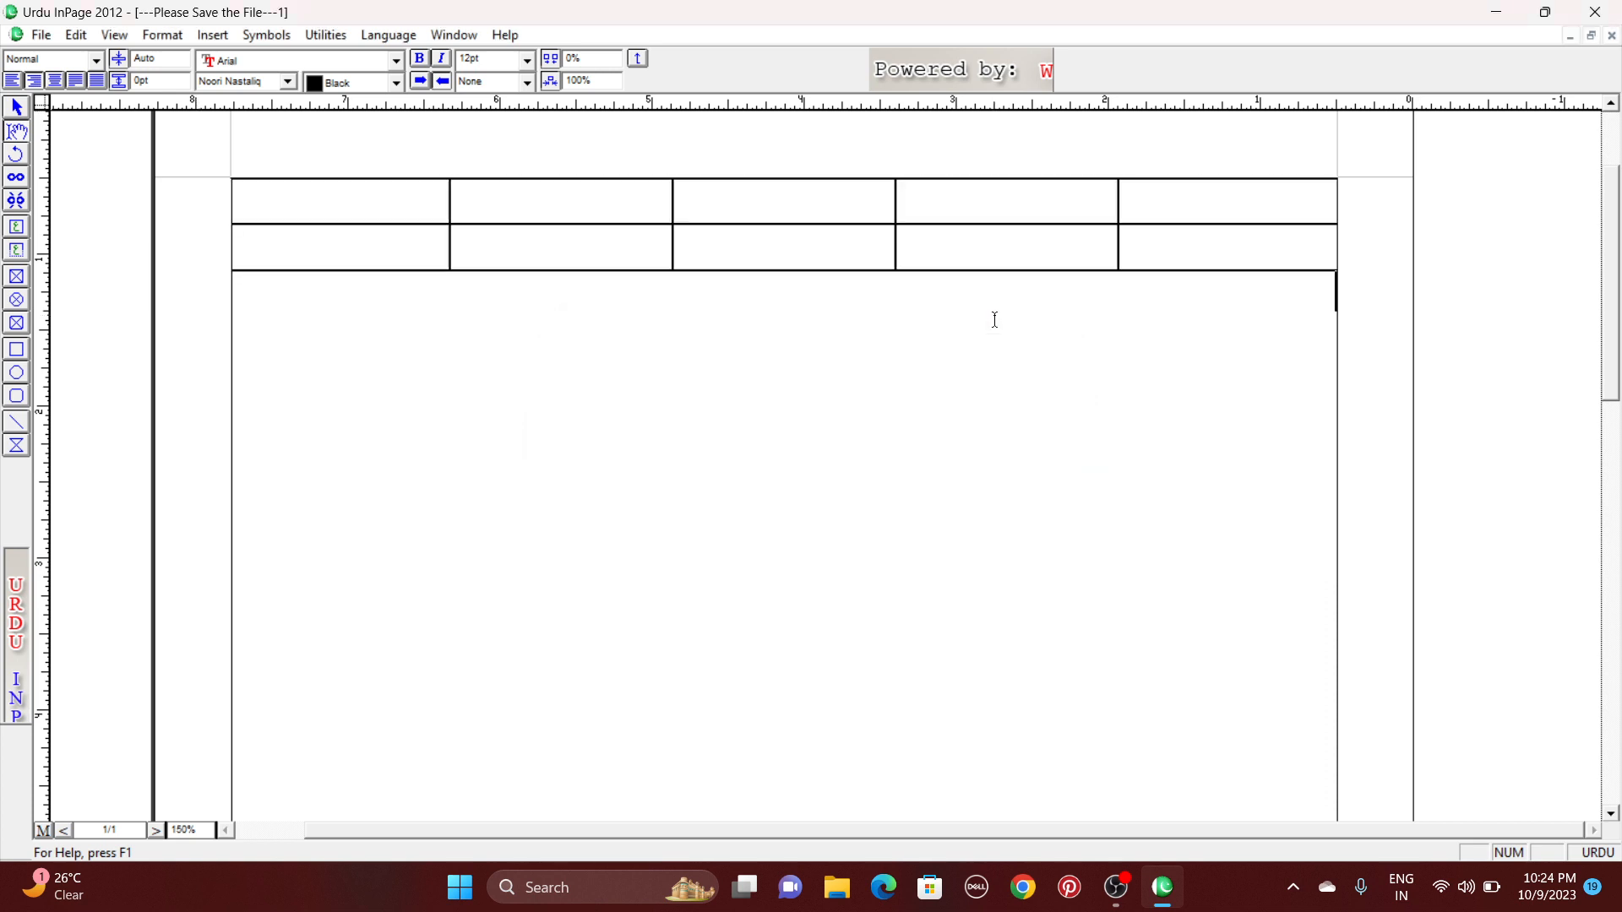
pyautogui.click(1238, 196)
pyautogui.moveTo(1230, 195); pyautogui.dragTo(374, 261)
# - Drag column borders to narrow the rightmost, leftmost and middle columns, then select the whole table
pyautogui.click(373, 261)
pyautogui.click(397, 216)
pyautogui.click(404, 246)
pyautogui.moveTo(1337, 217); pyautogui.dragTo(1213, 226)
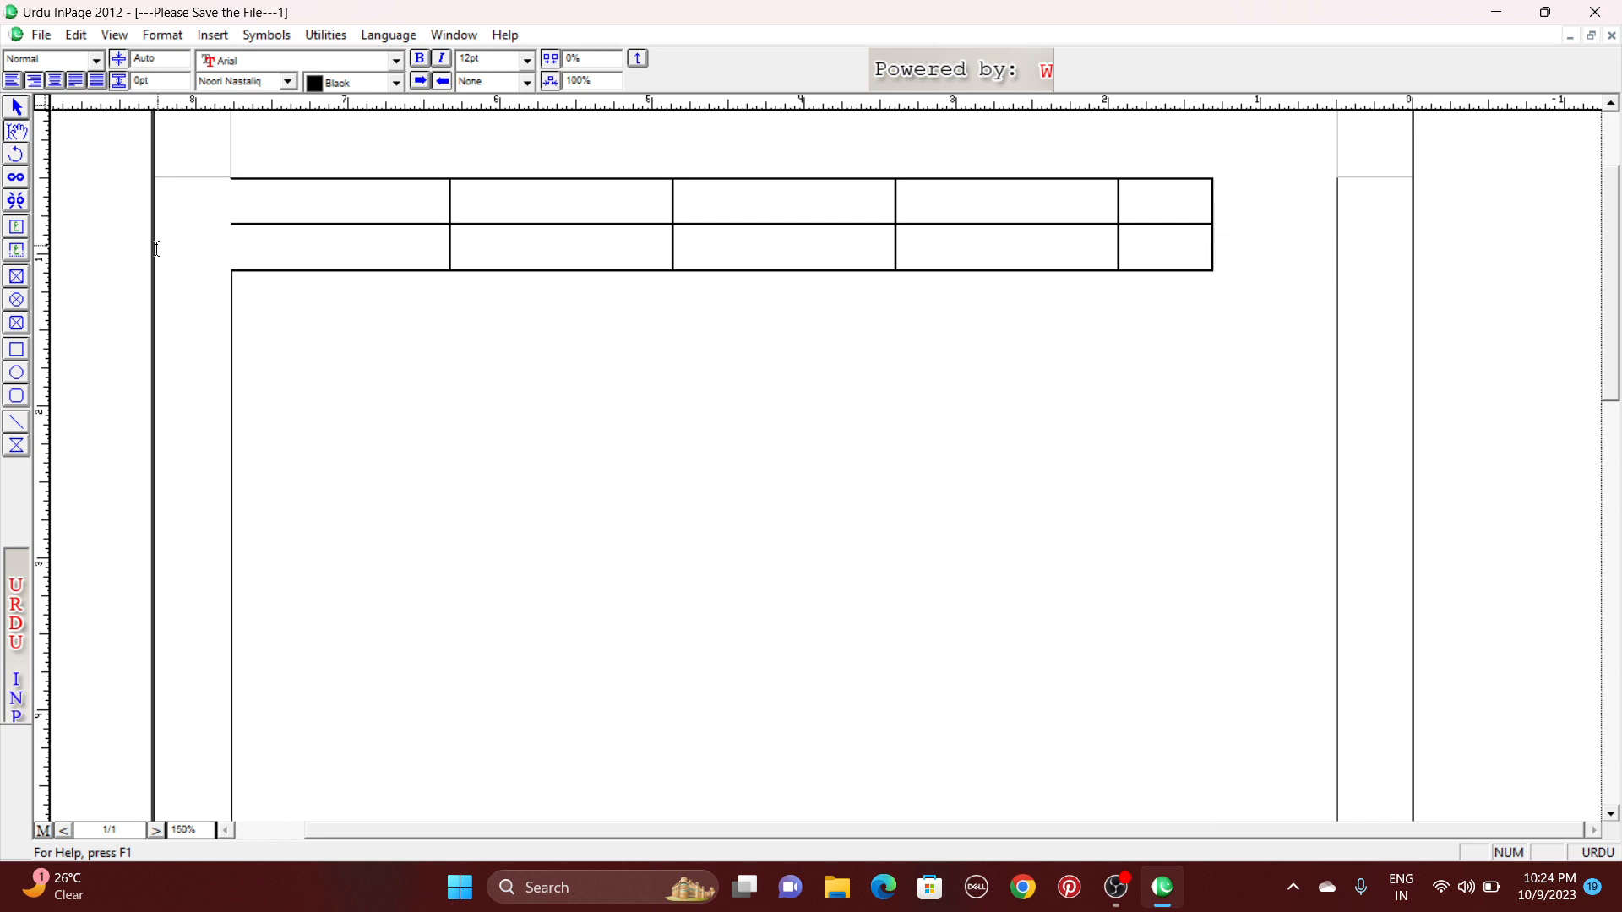
pyautogui.moveTo(234, 218); pyautogui.dragTo(349, 218)
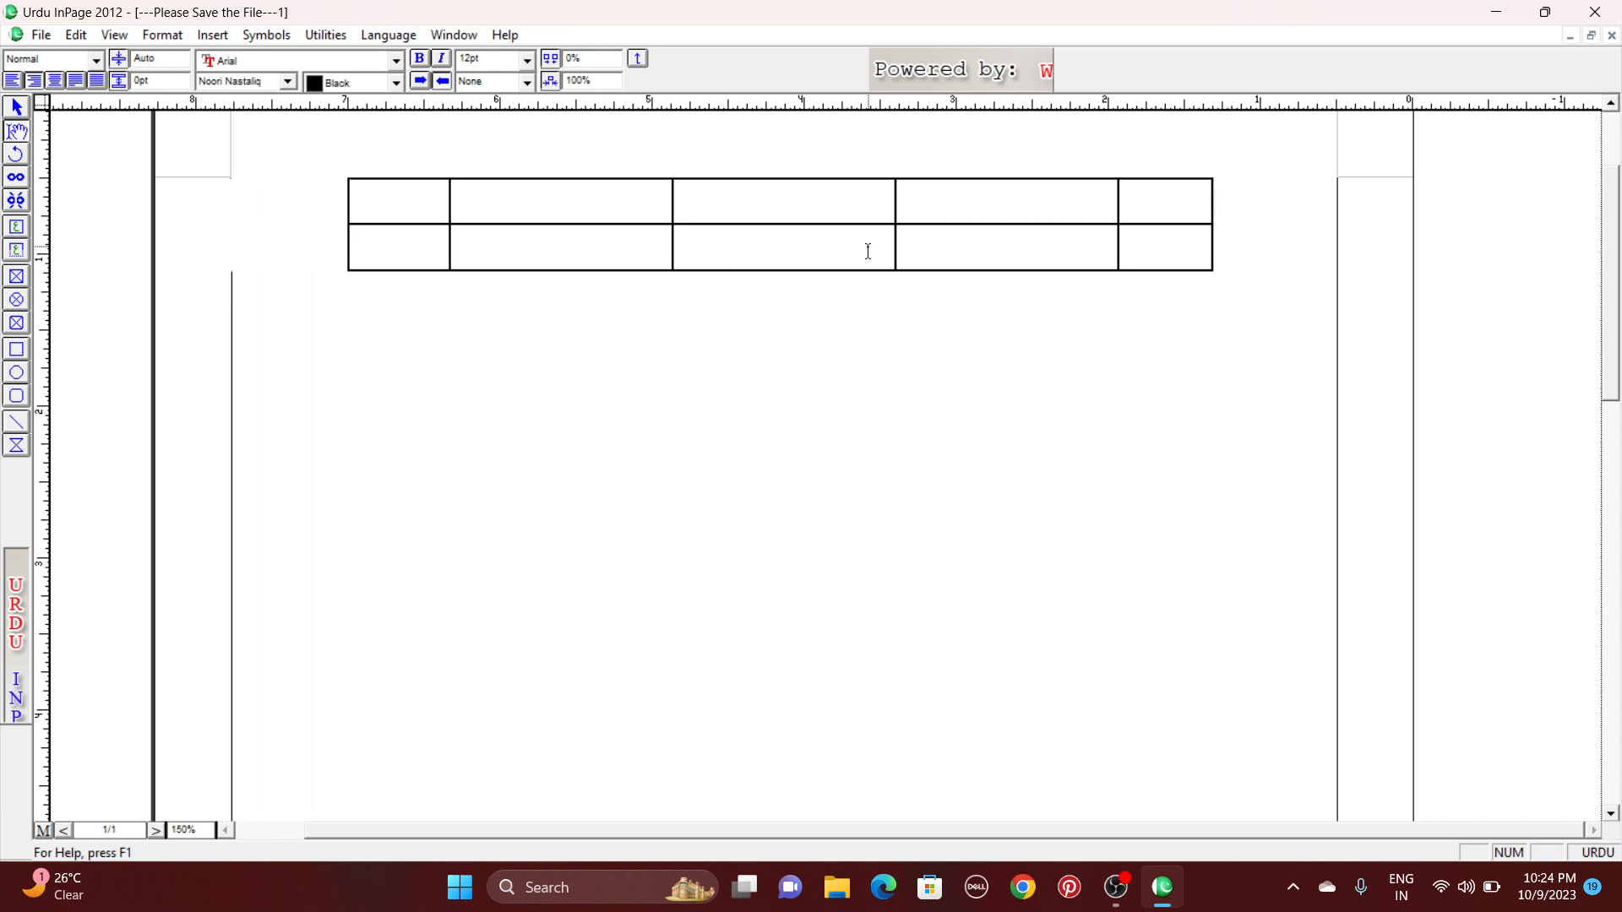
pyautogui.moveTo(895, 232); pyautogui.dragTo(782, 233)
pyautogui.moveTo(1145, 196); pyautogui.dragTo(303, 260)
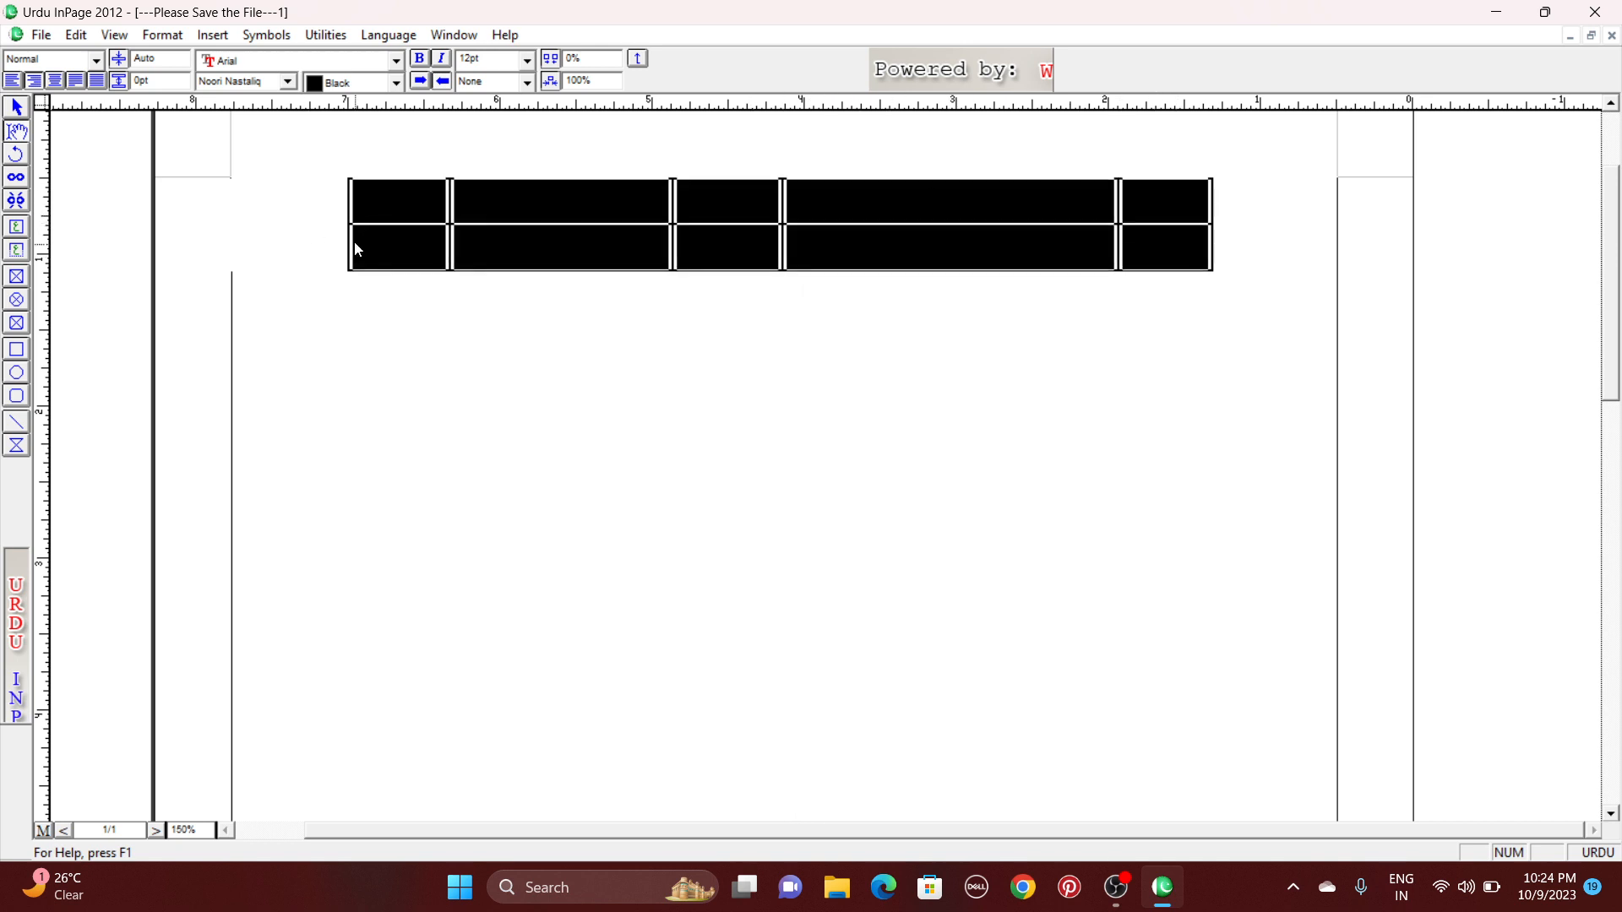
pyautogui.click(395, 241)
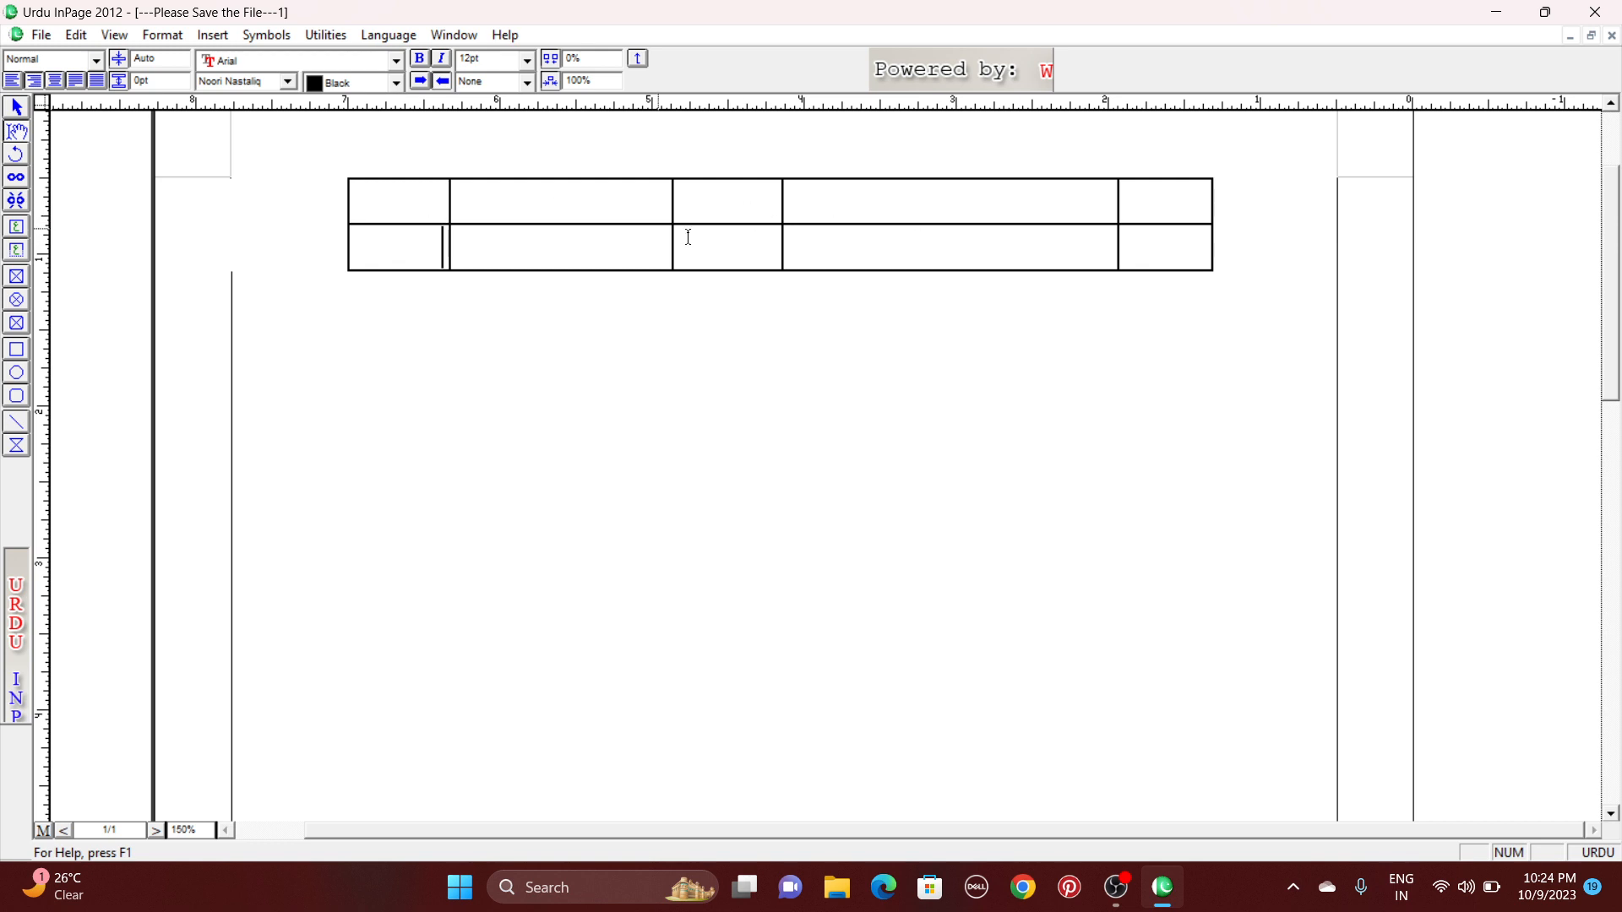
pyautogui.moveTo(758, 209); pyautogui.dragTo(378, 248)
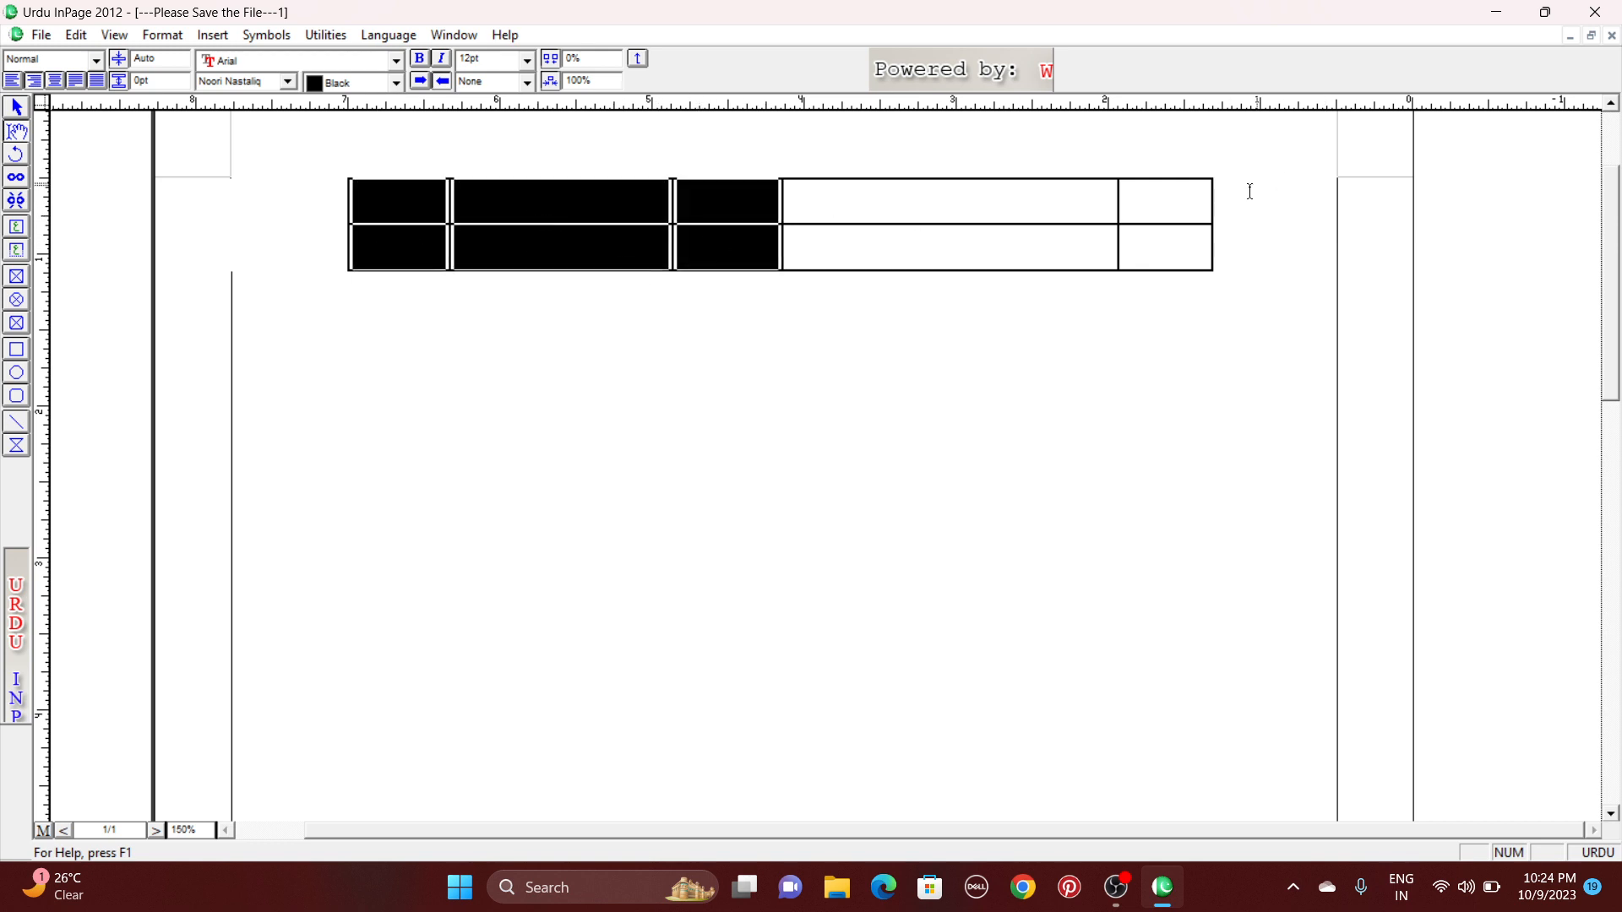
pyautogui.moveTo(1191, 210); pyautogui.dragTo(404, 280)
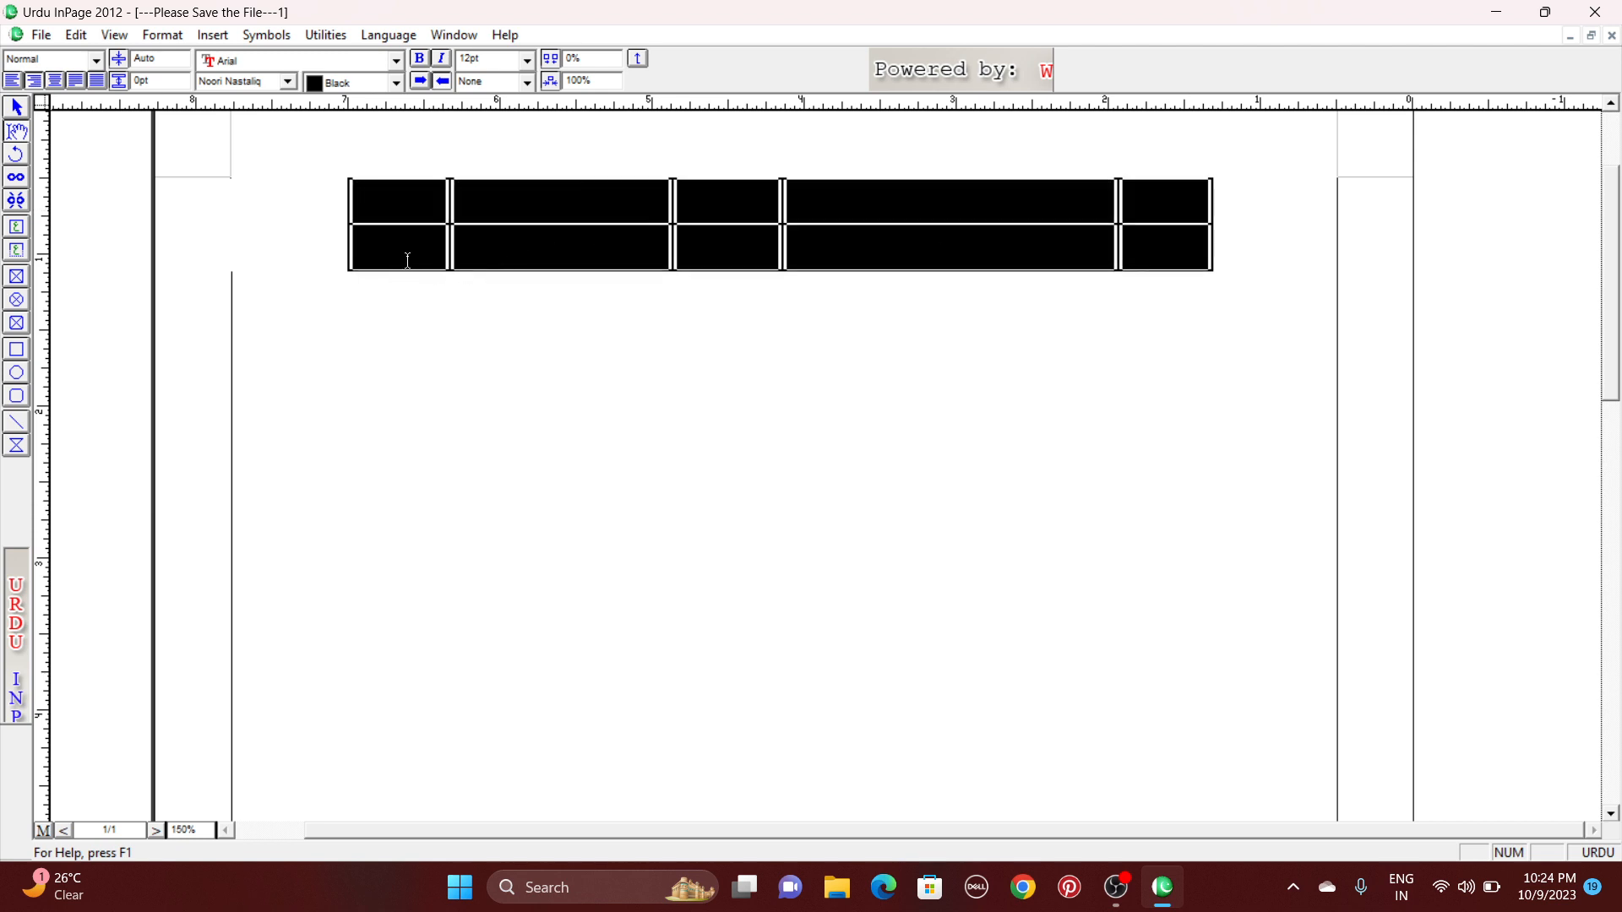
# - Set the column width to 0.7 inch for every table column in Table Format
pyautogui.click(162, 34)
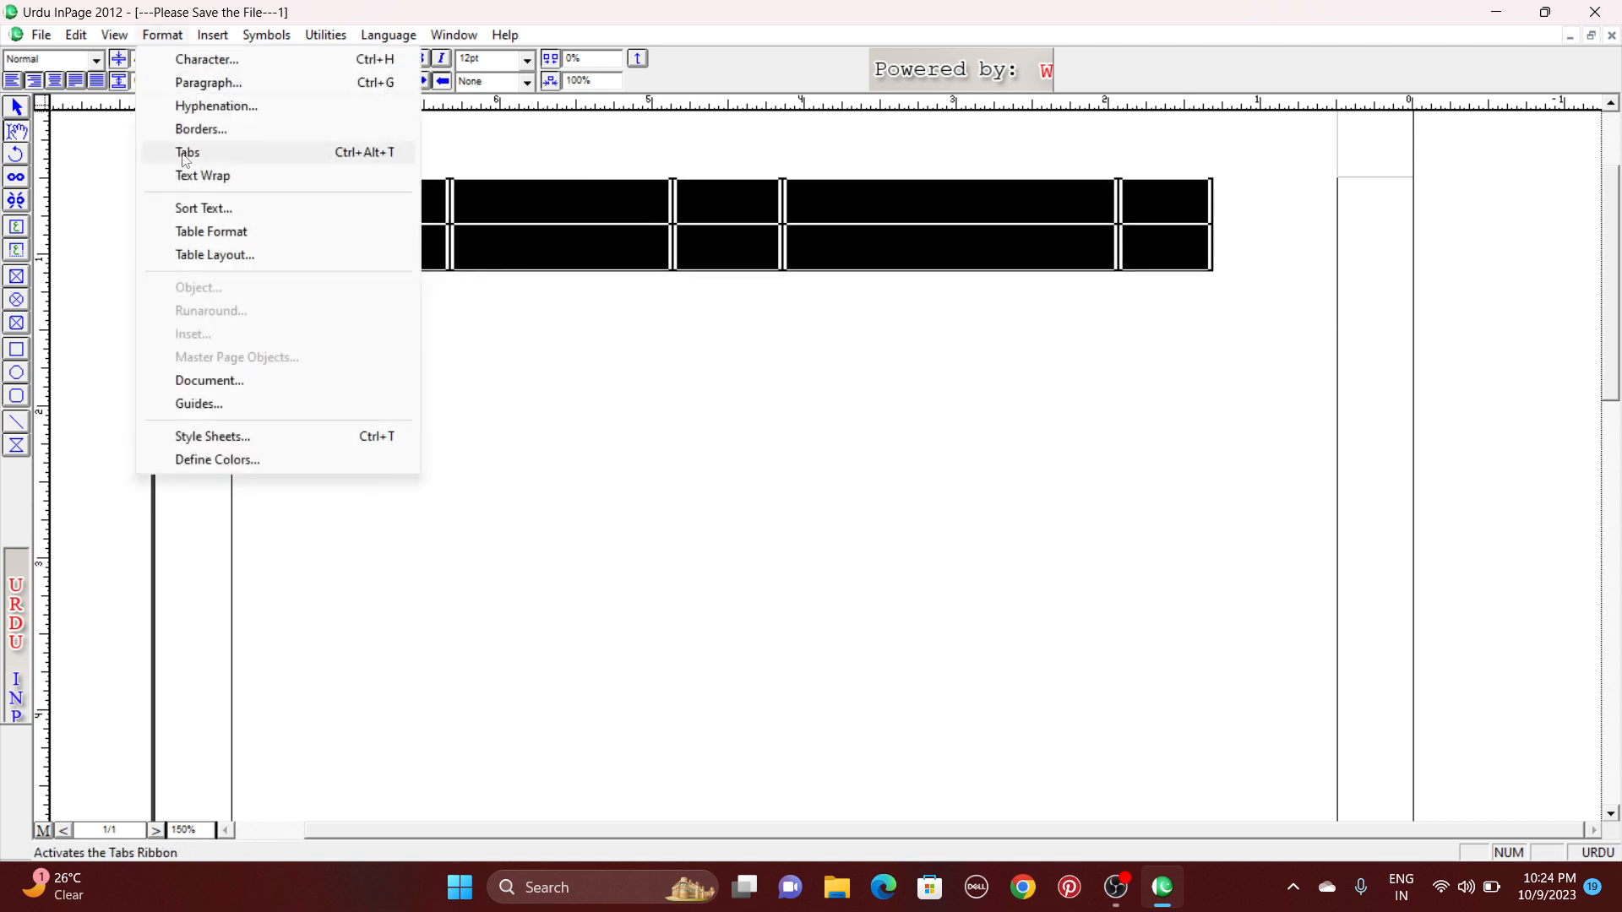
pyautogui.click(235, 230)
pyautogui.click(860, 391)
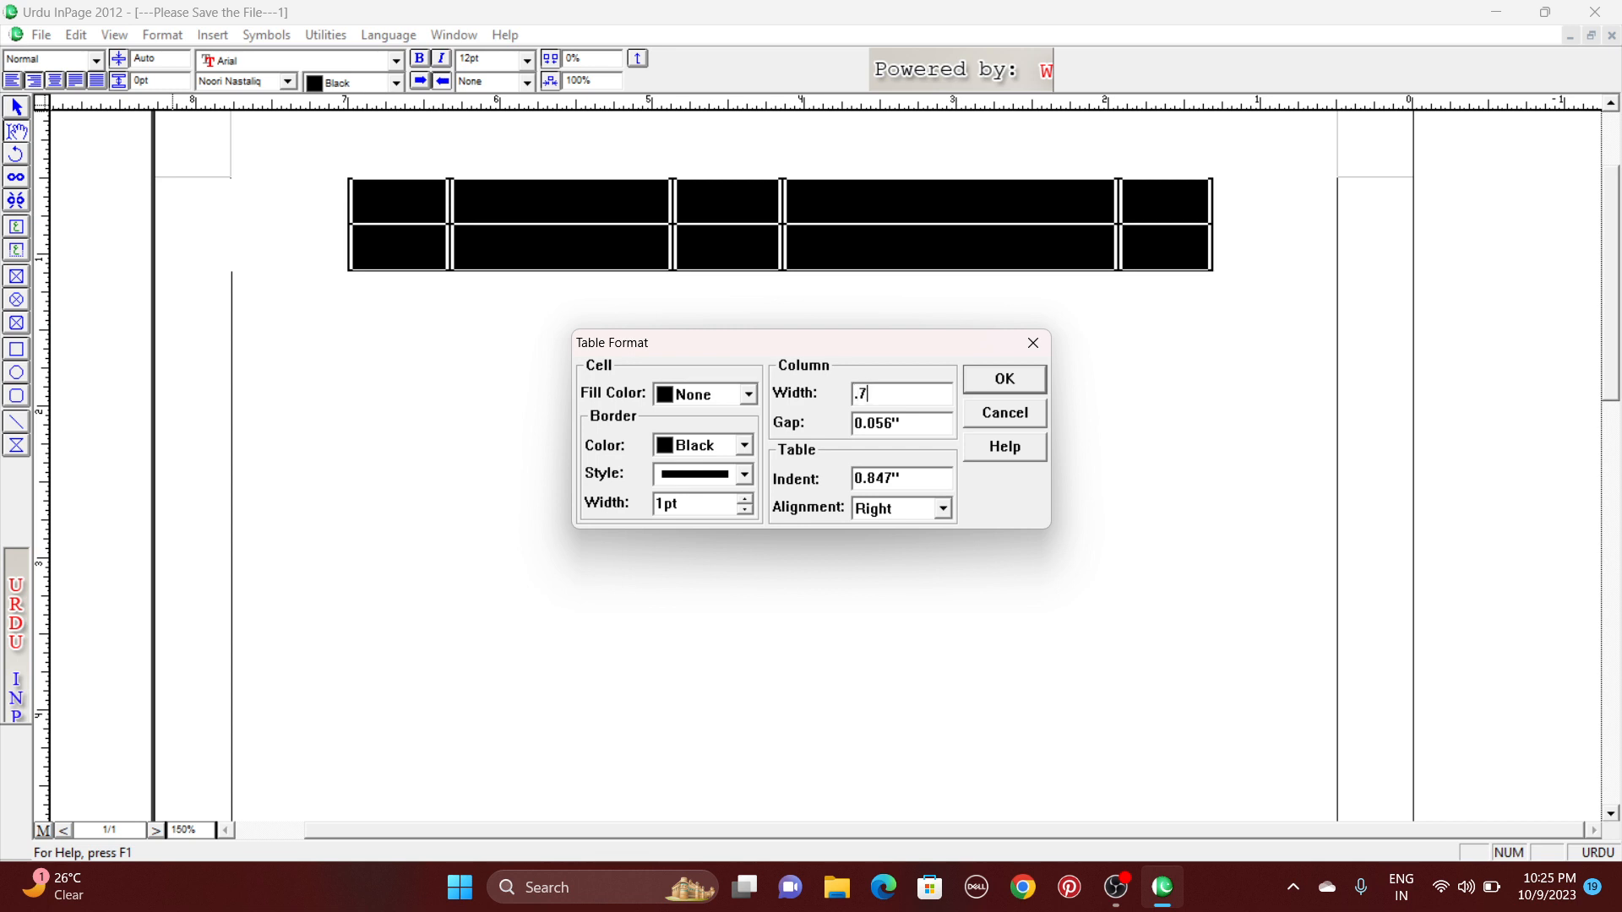
pyautogui.click(1005, 379)
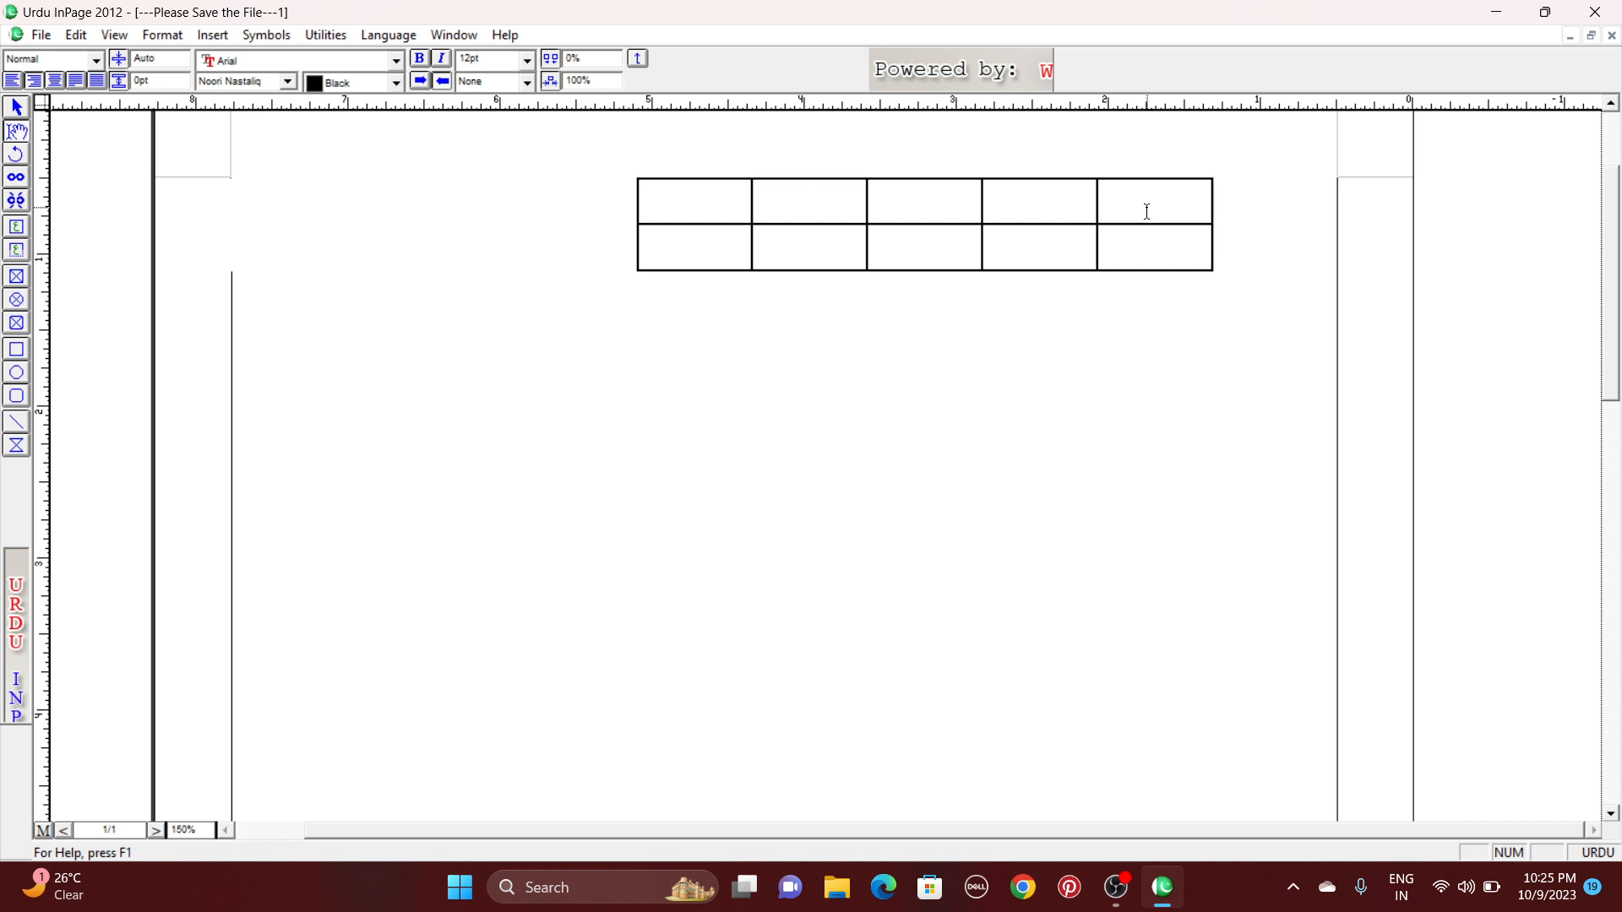
# - Drag the dividers to narrow the second column and widen the middle one, then reselect the cells
pyautogui.moveTo(1144, 210); pyautogui.dragTo(691, 249)
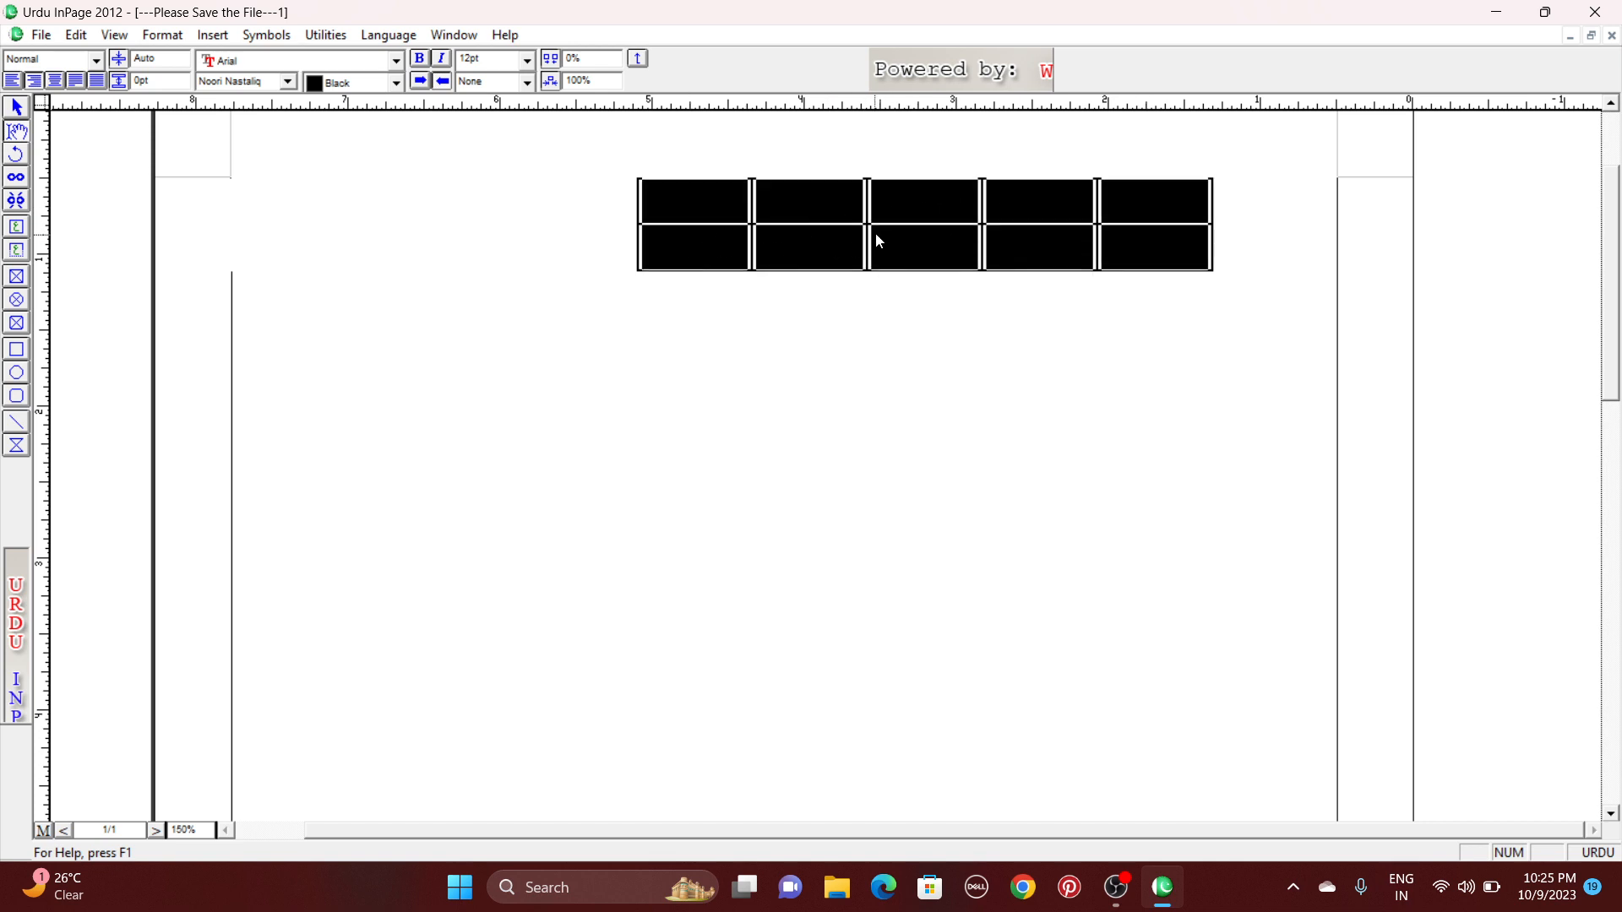
pyautogui.moveTo(868, 233); pyautogui.dragTo(801, 234)
pyautogui.moveTo(981, 235); pyautogui.dragTo(1019, 235)
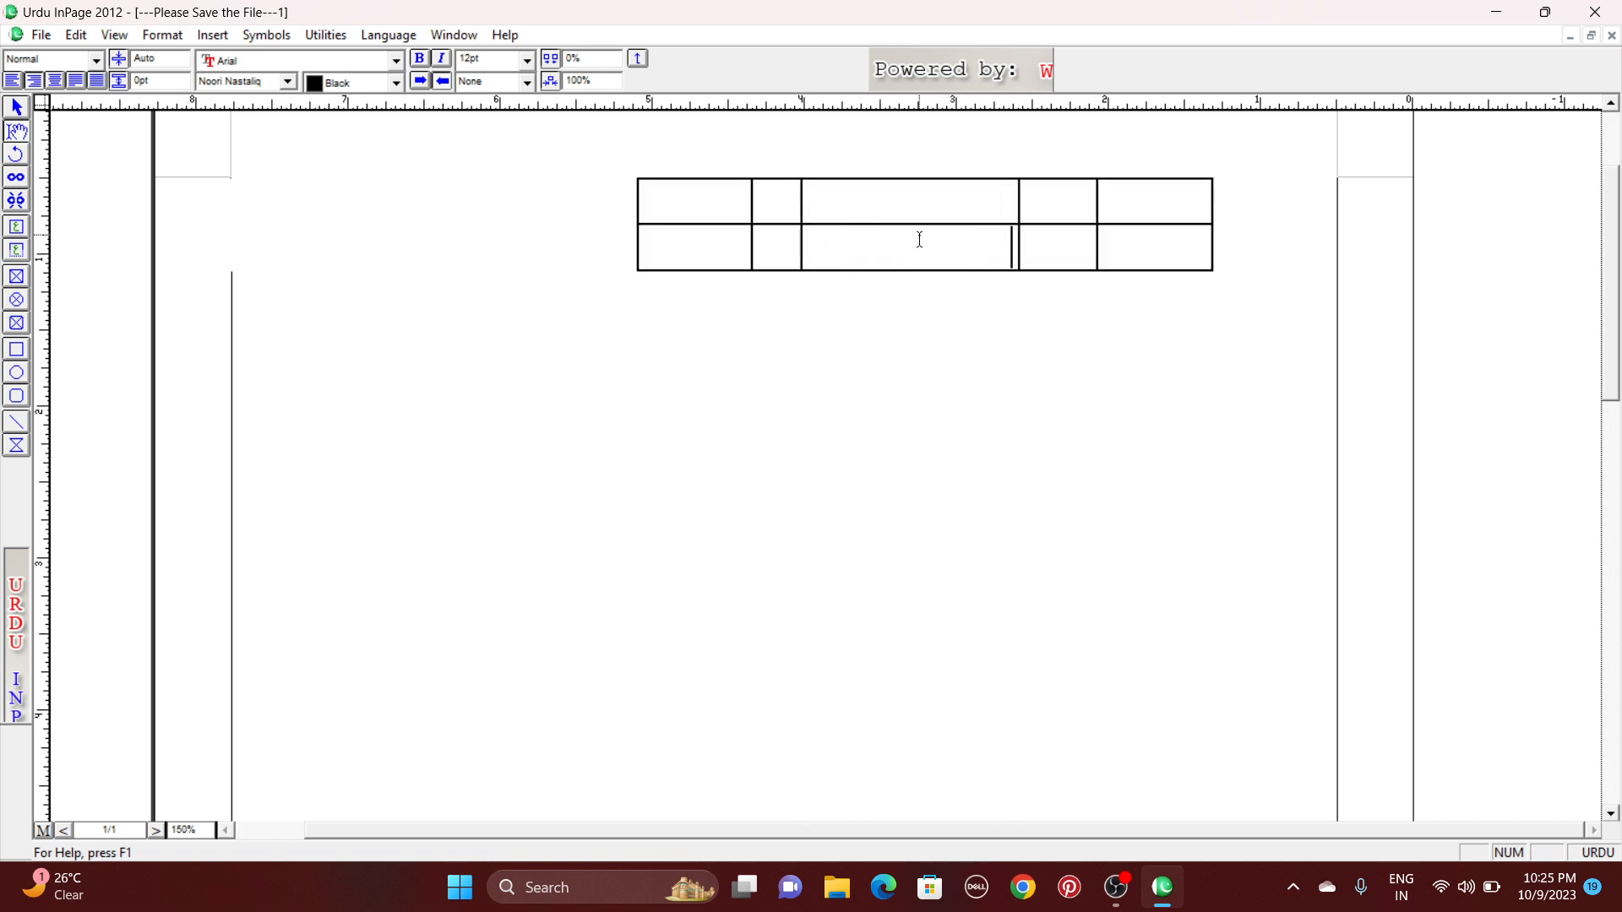
pyautogui.click(913, 213)
pyautogui.moveTo(1153, 209); pyautogui.dragTo(684, 247)
pyautogui.click(684, 248)
pyautogui.moveTo(1206, 200); pyautogui.dragTo(699, 242)
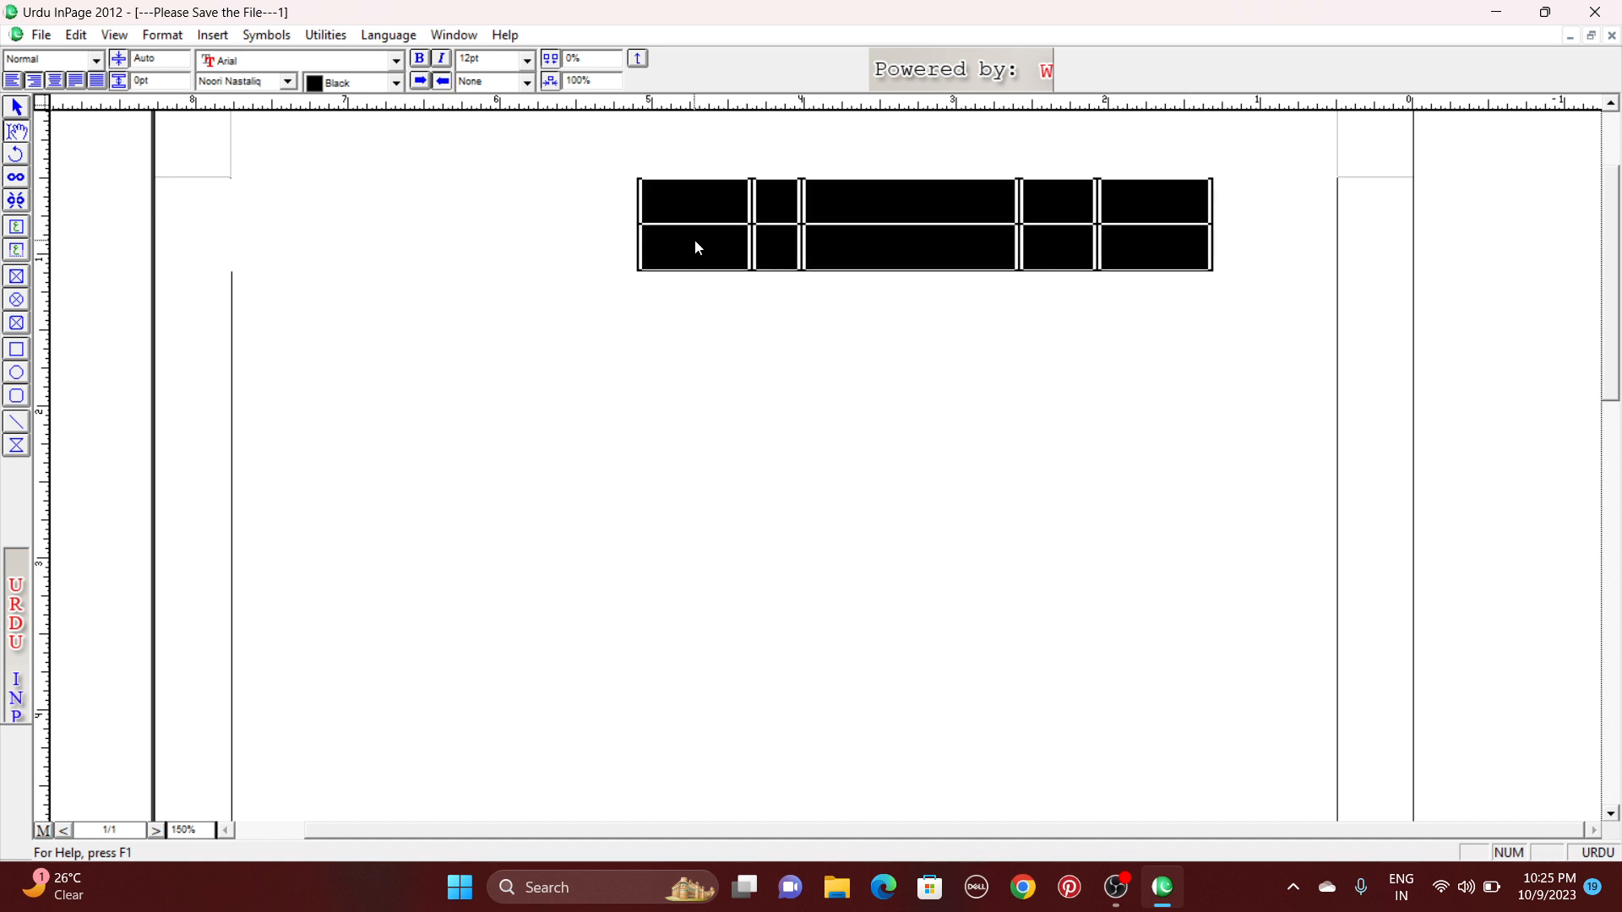
# - Set the table indent to 0 and alignment to Centered in Table Format
pyautogui.click(162, 34)
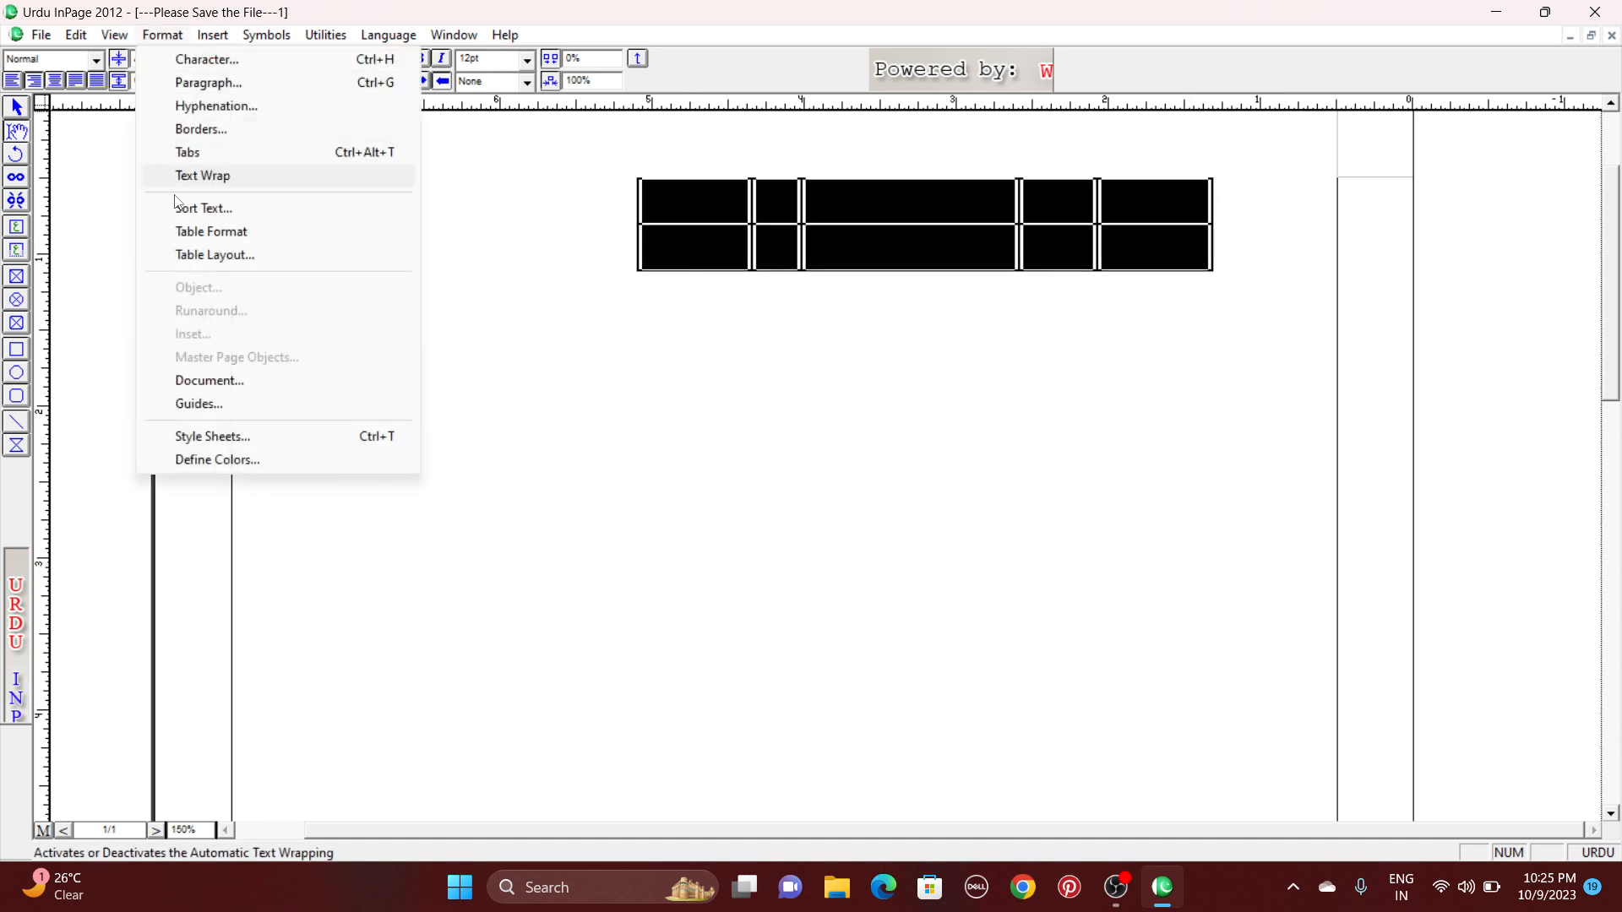
pyautogui.click(274, 231)
pyautogui.click(910, 478)
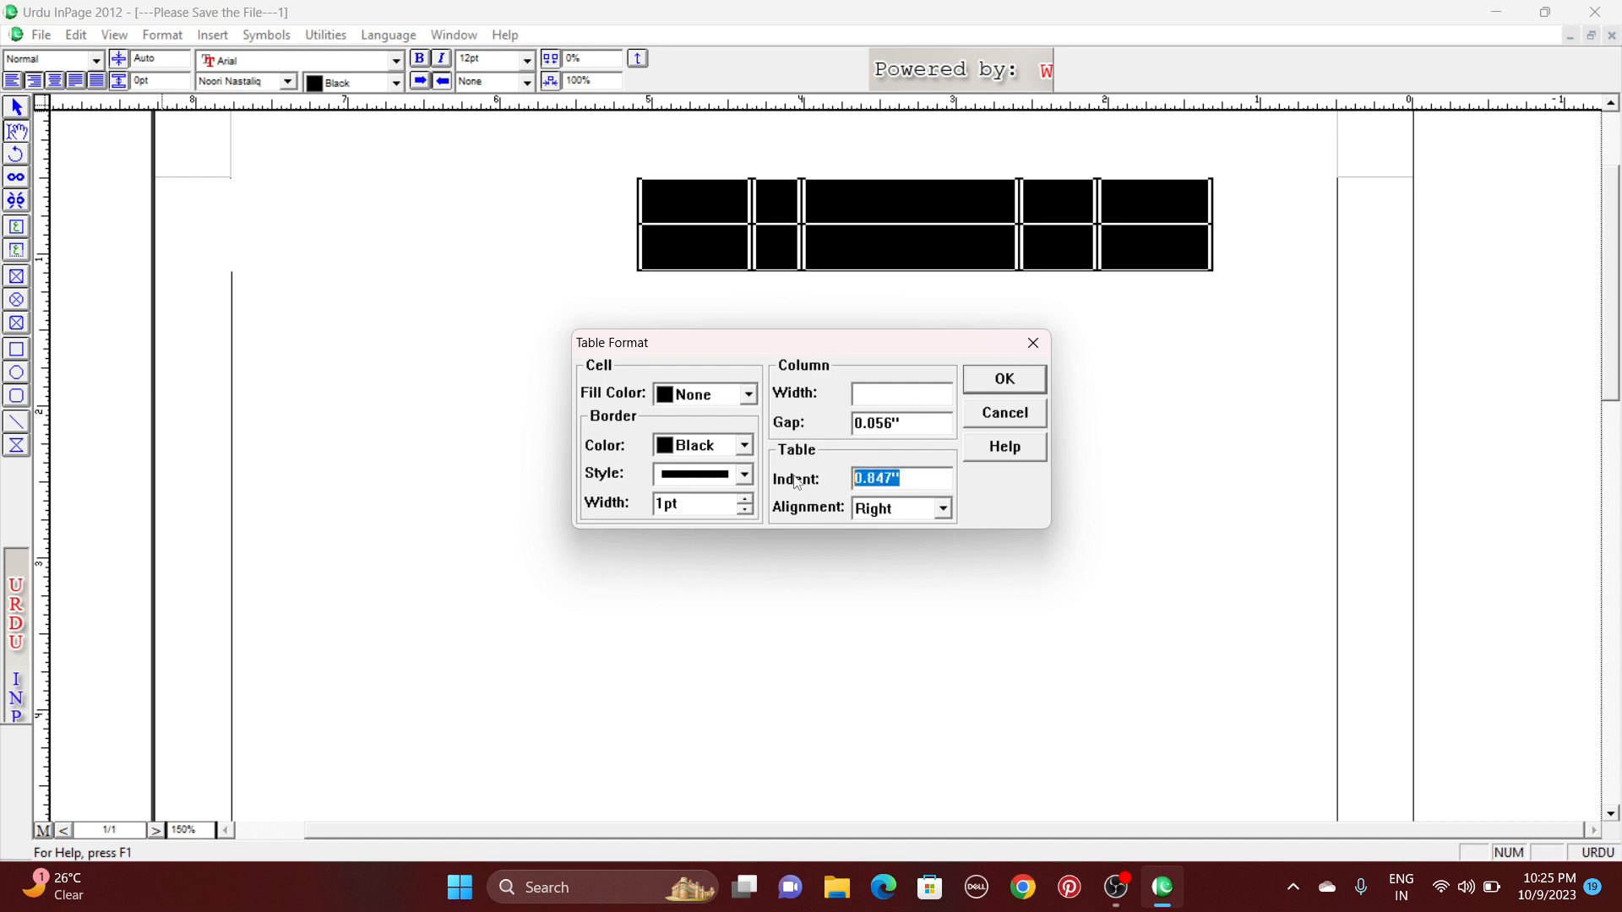
pyautogui.write('0')
pyautogui.click(938, 508)
pyautogui.click(897, 564)
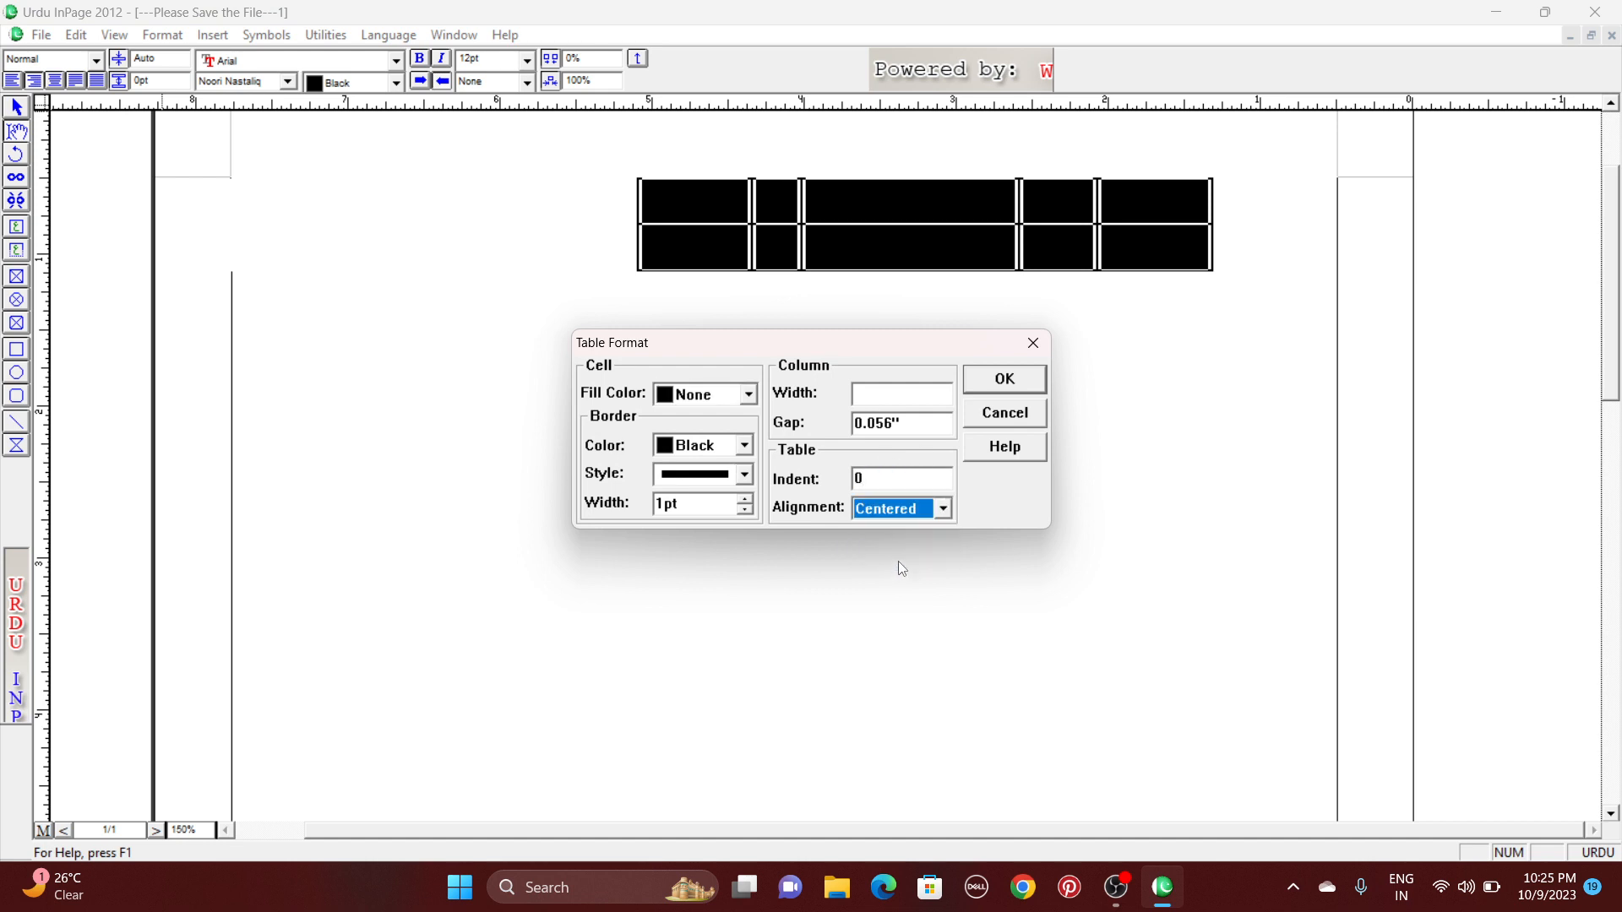
pyautogui.click(1025, 382)
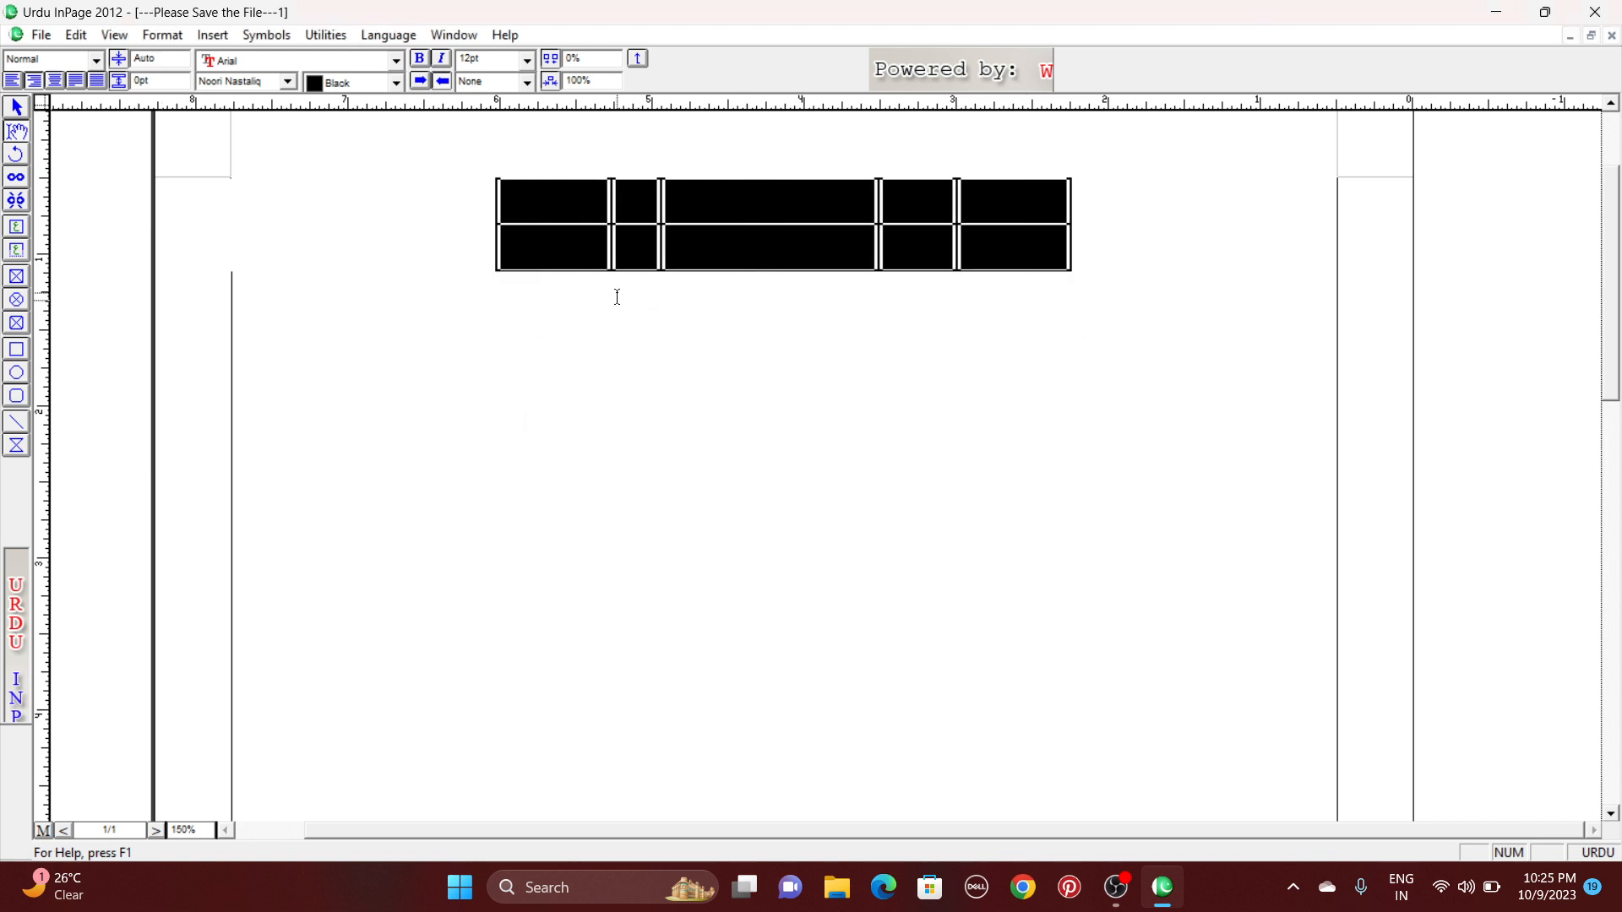
# - Check the centred table against the whole page, zooming back in around it
pyautogui.rightClick(764, 197)
pyautogui.rightClick(813, 196)
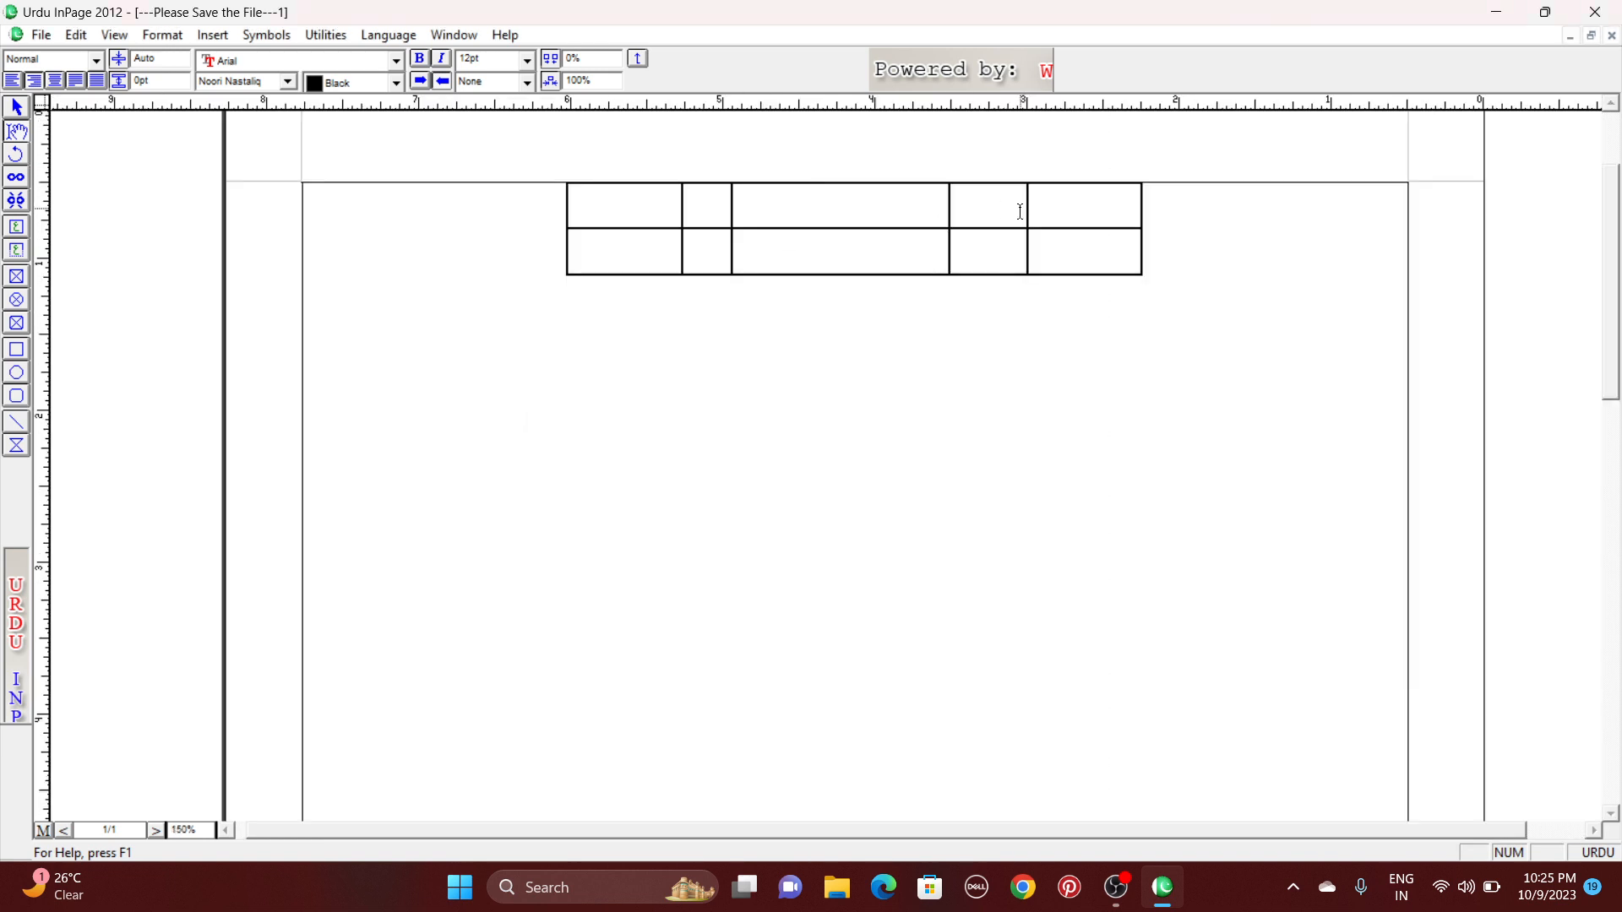
pyautogui.moveTo(1069, 210); pyautogui.dragTo(631, 266)
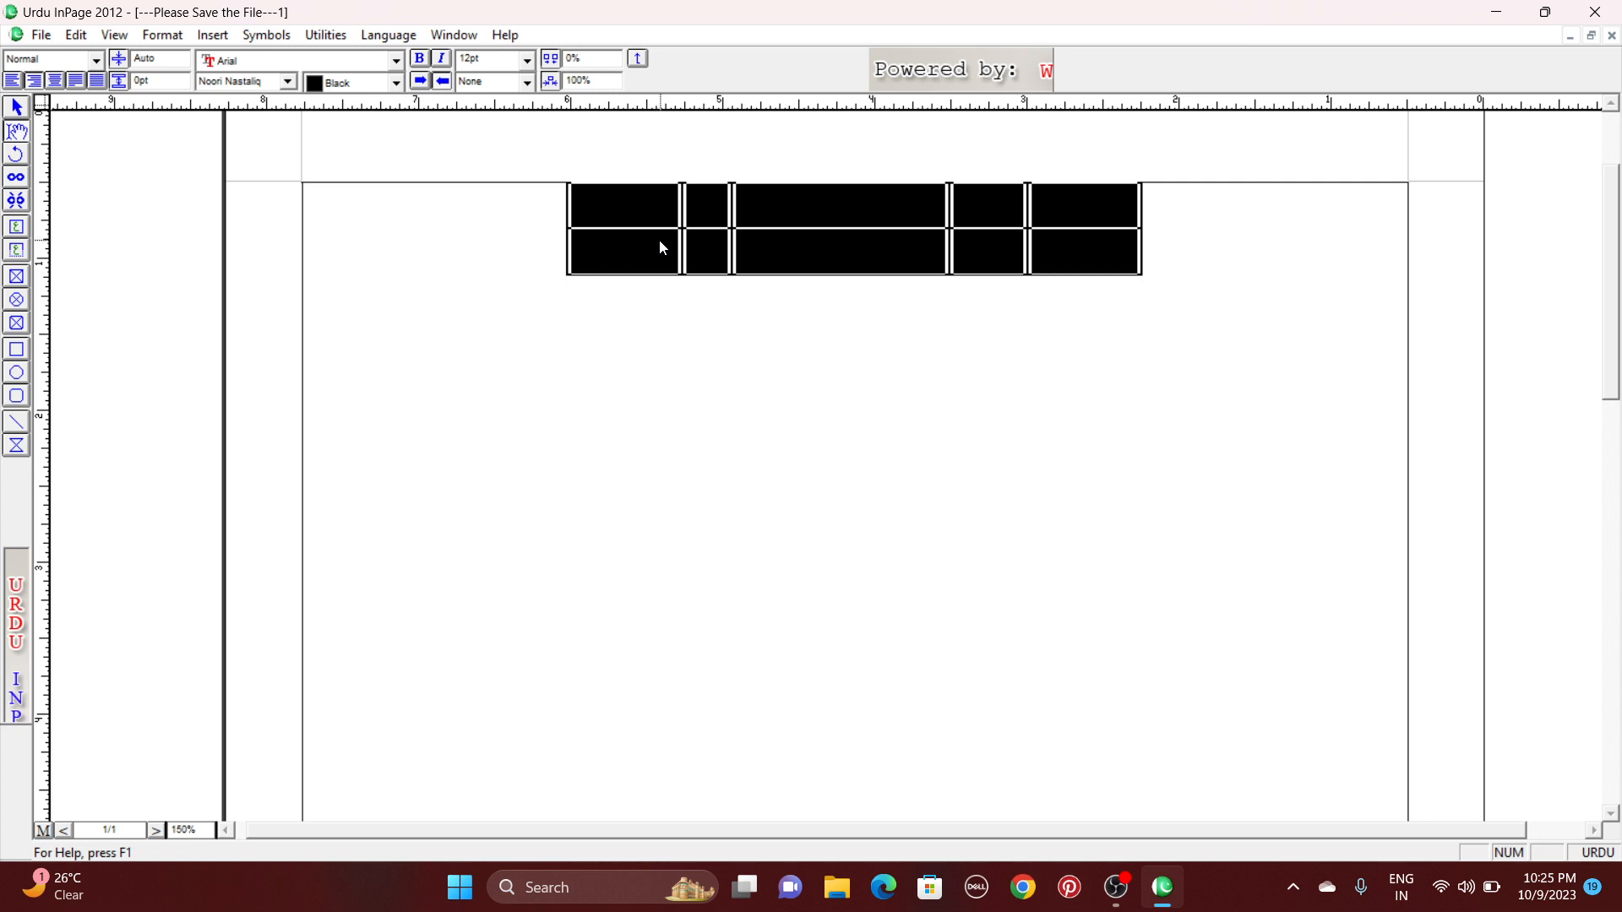
pyautogui.click(661, 242)
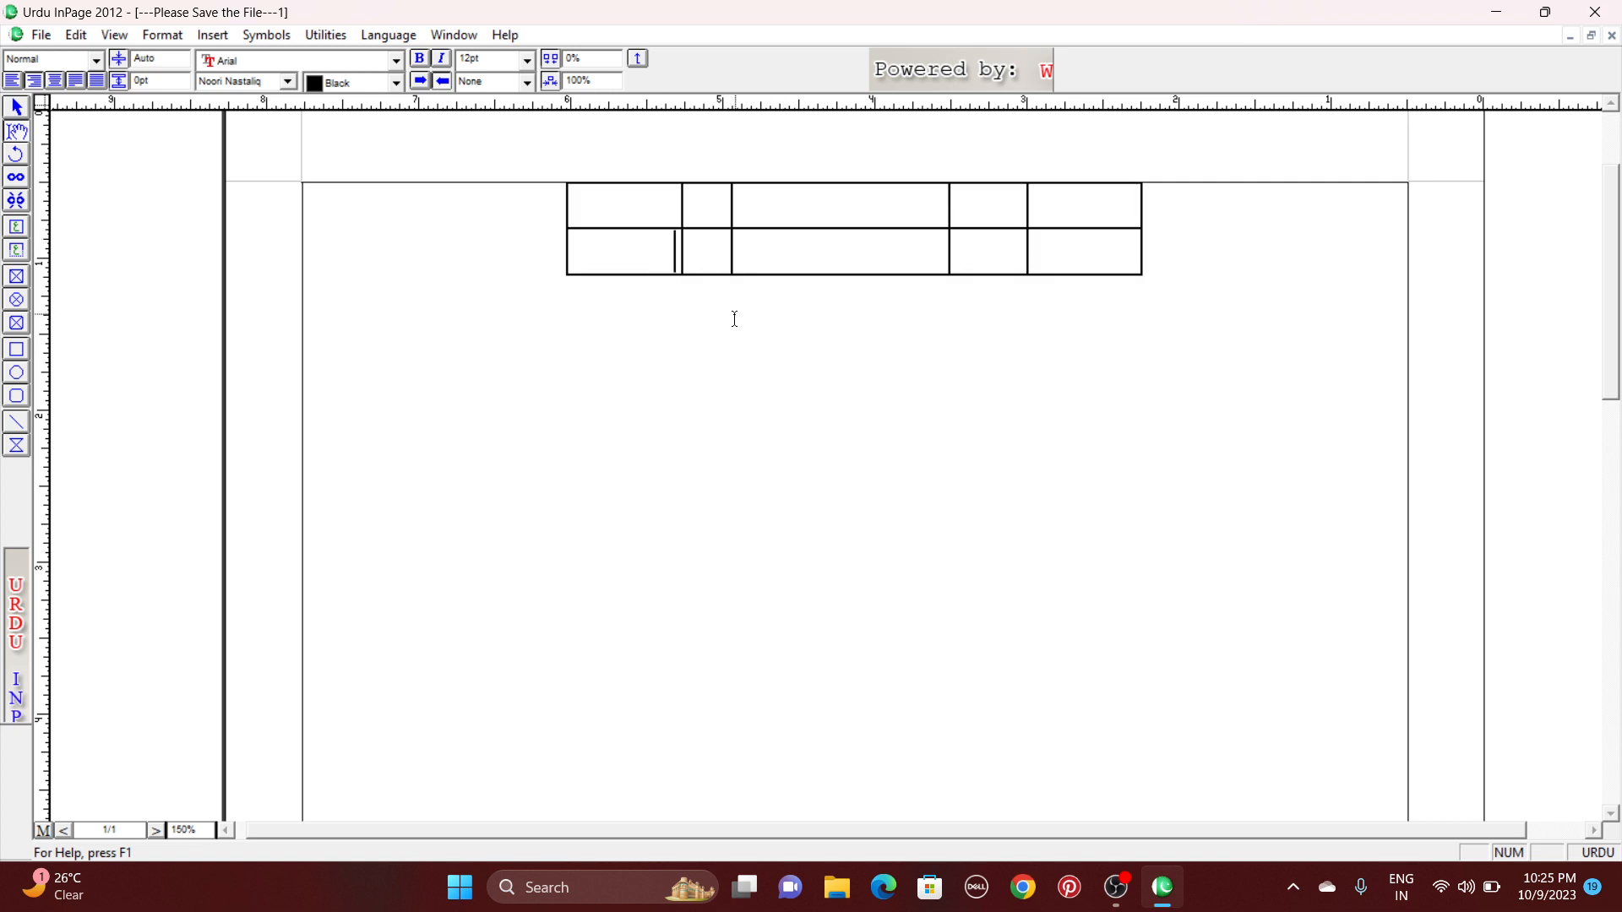
# - Create a new A4 portrait document and add a centred second line for the heading
pyautogui.hotkey('ctrl', 'n')
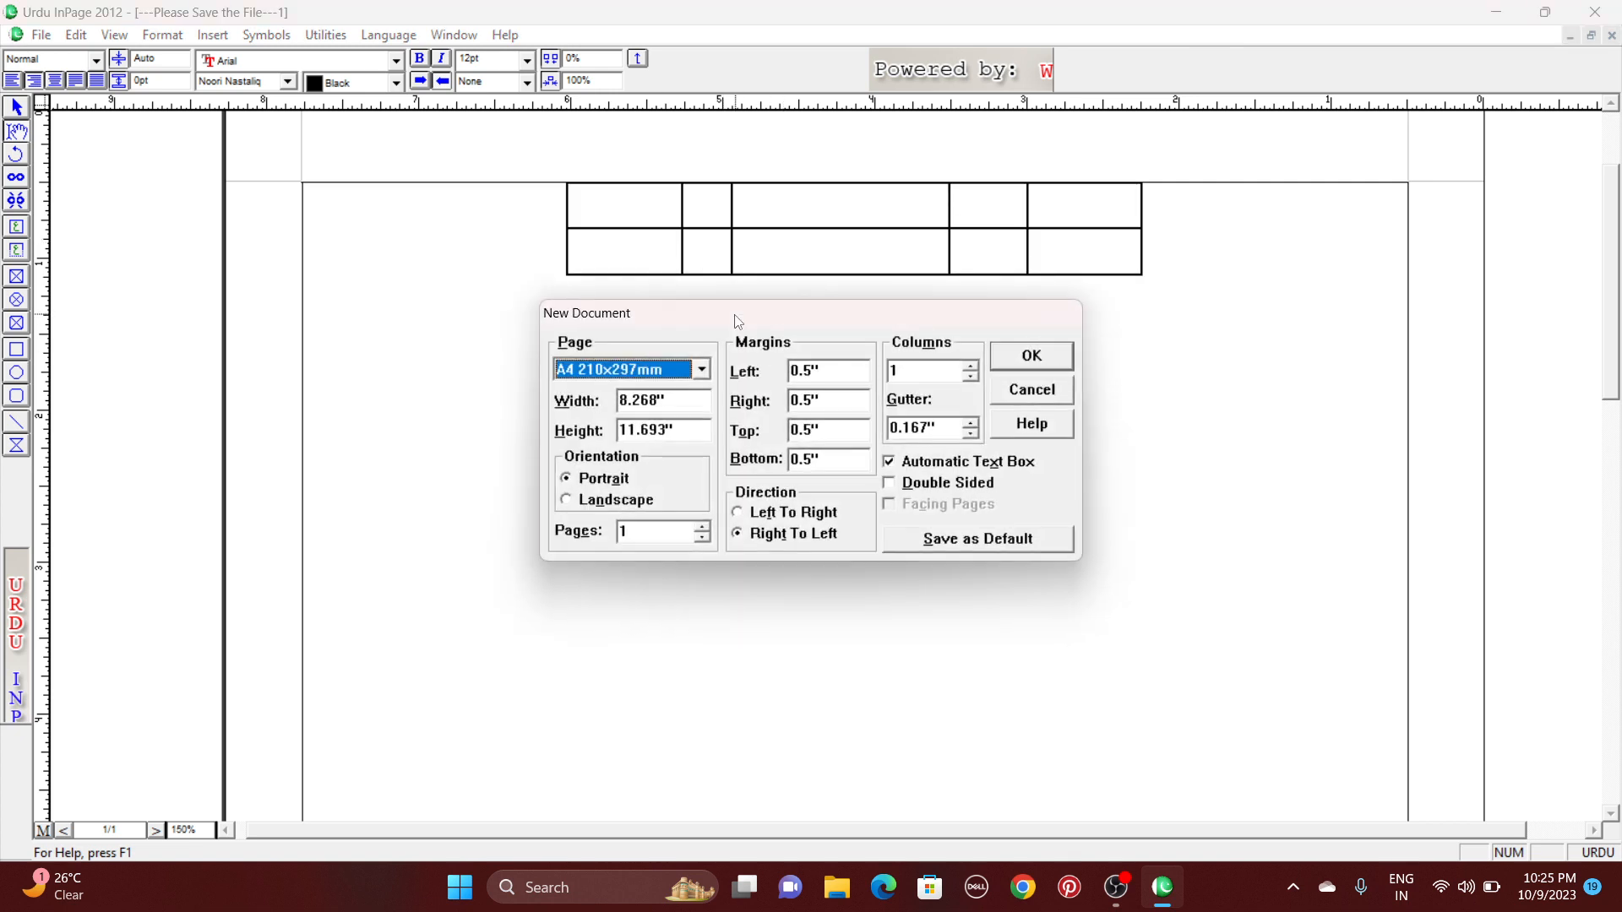
pyautogui.press('Return')
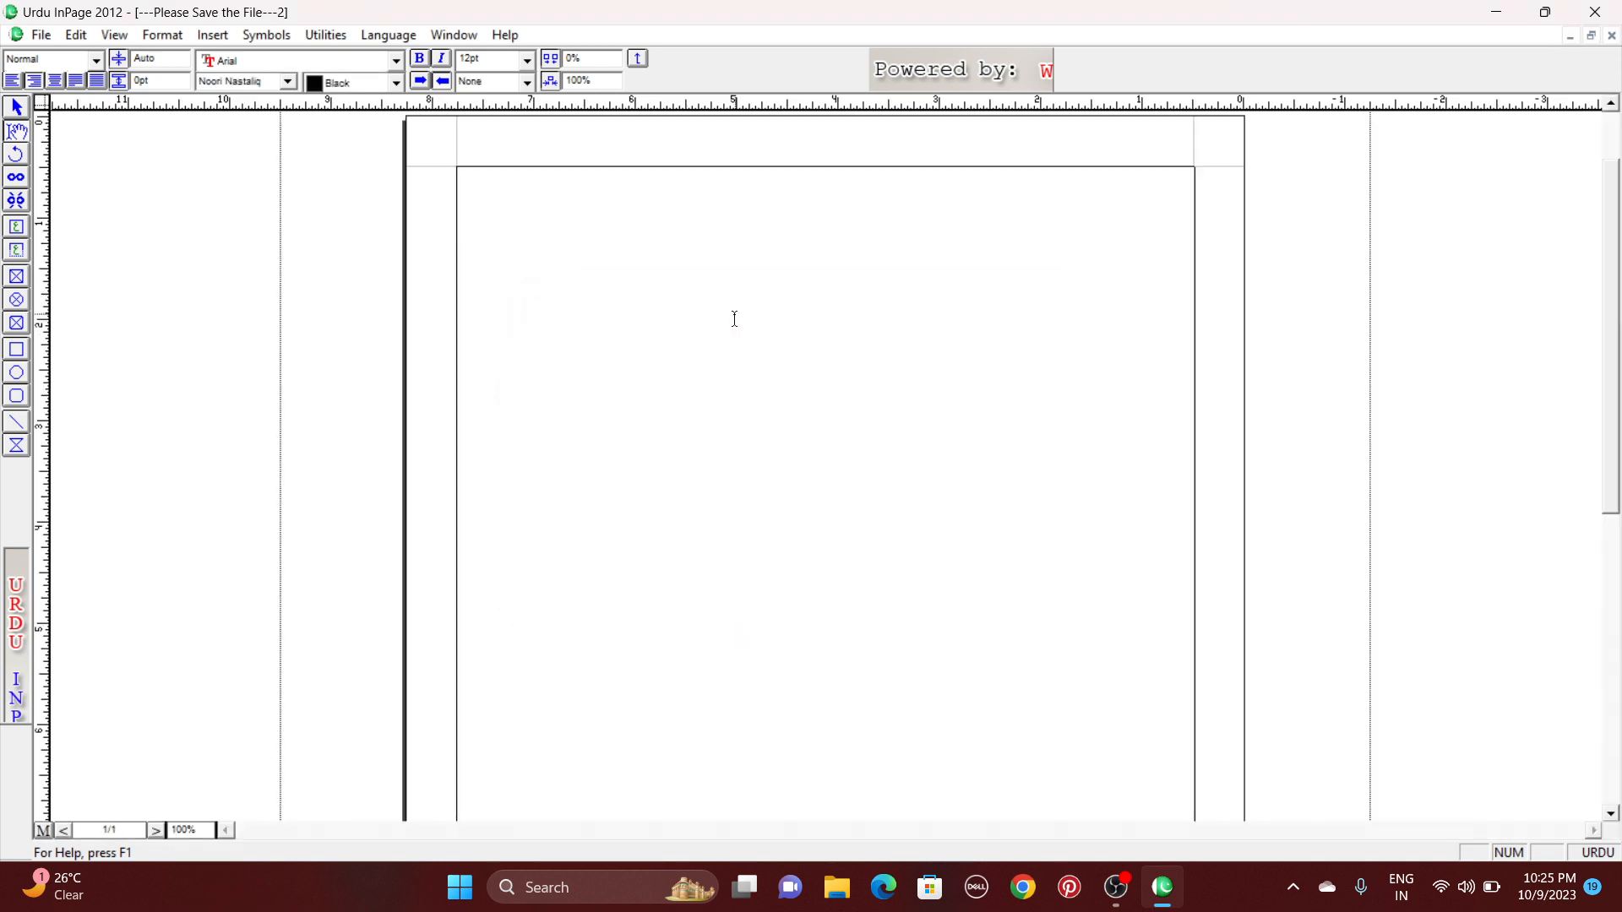
pyautogui.scroll(1, 845, 162)
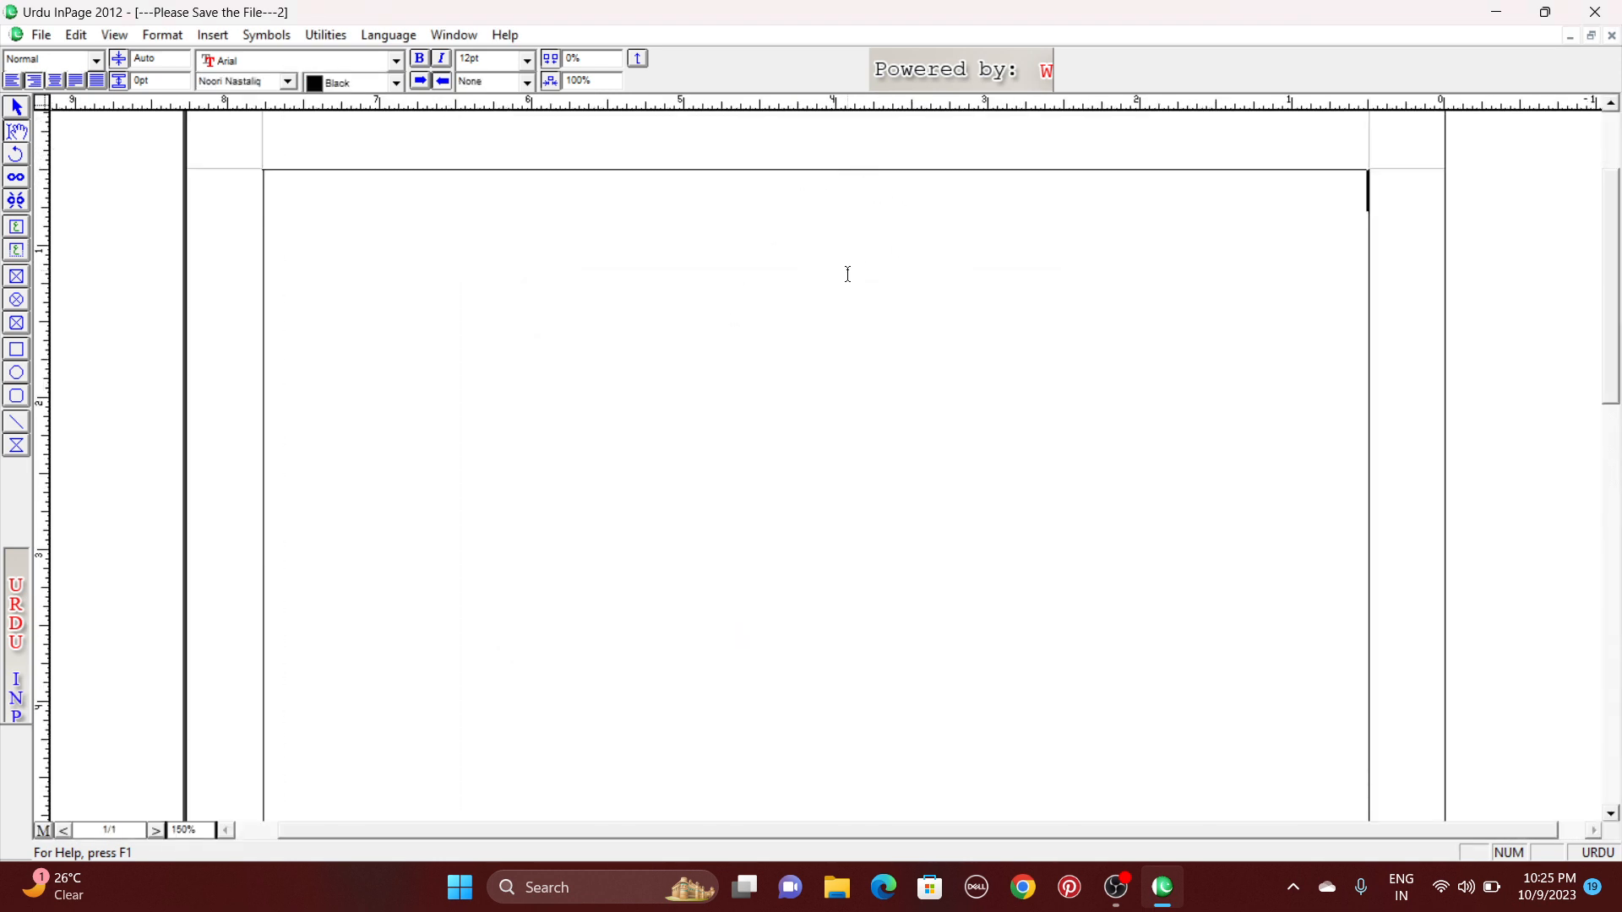
pyautogui.press('Return')
pyautogui.hotkey('ctrl', 'shift', 'c')
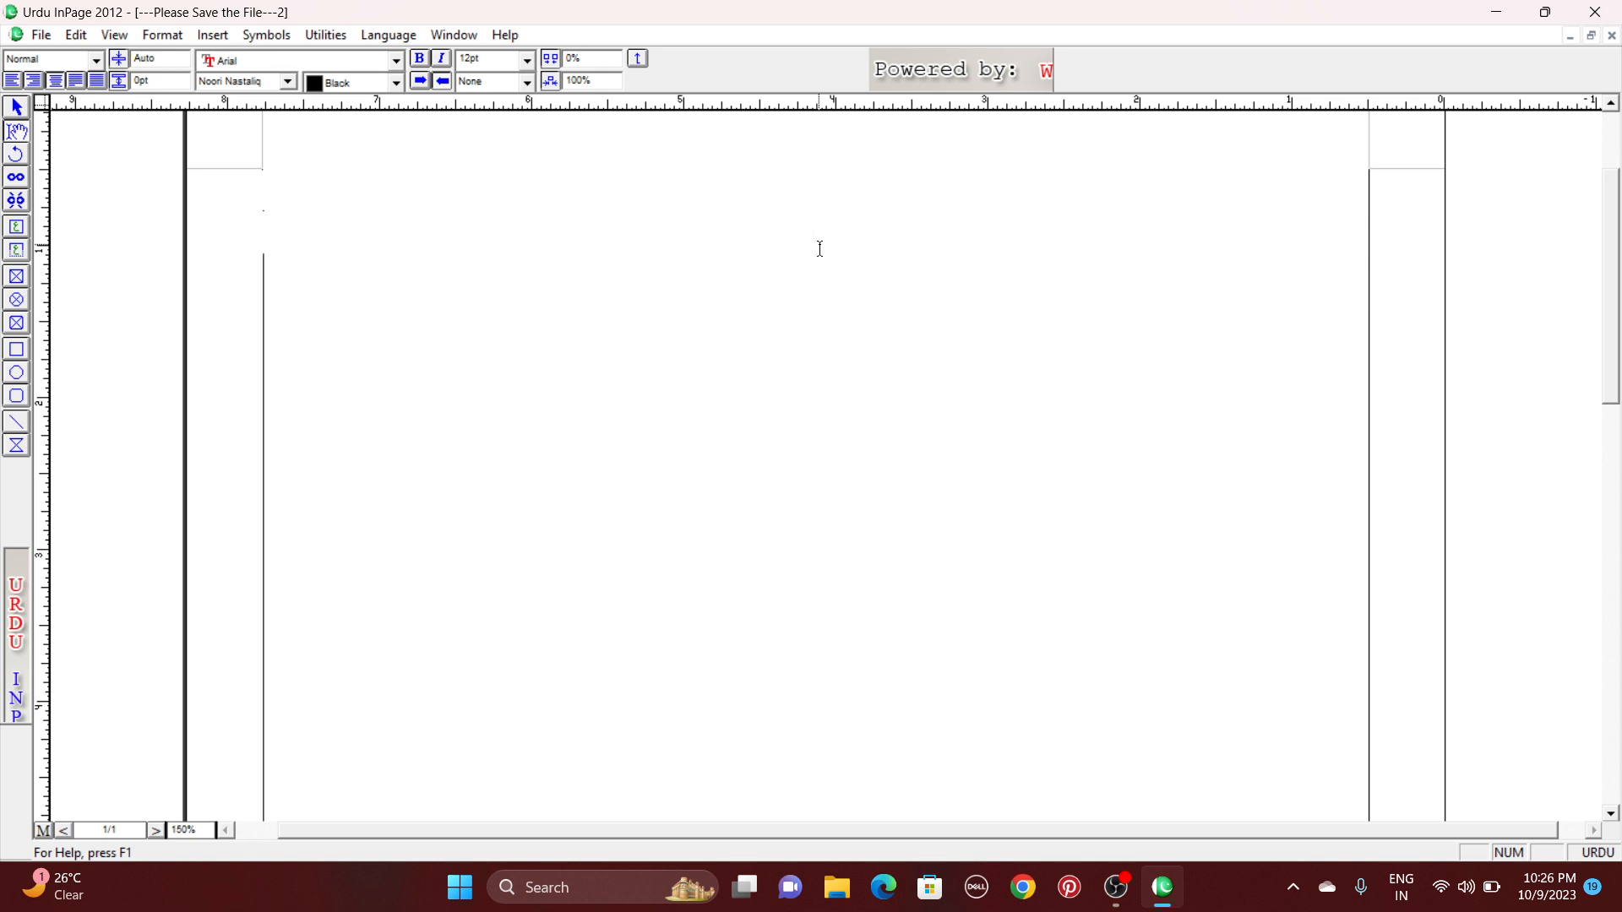
# - Type the Urdu heading about students studying computers, fixing typos, then select the line for resizing
pyautogui.write('کمپی')
pyautogui.write('وٹرس ')
pyautogui.write('ای')
pyautogui.write('ن ک')
pyautogui.write('ٹش ھ')
pyautogui.press('BackSpace')
pyautogui.press('BackSpace')
pyautogui.write('پ')
pyautogui.press('BackSpace')
pyautogui.press('BackSpace')
pyautogui.press('BackSpace')
pyautogui.write('میں پڑھنے')
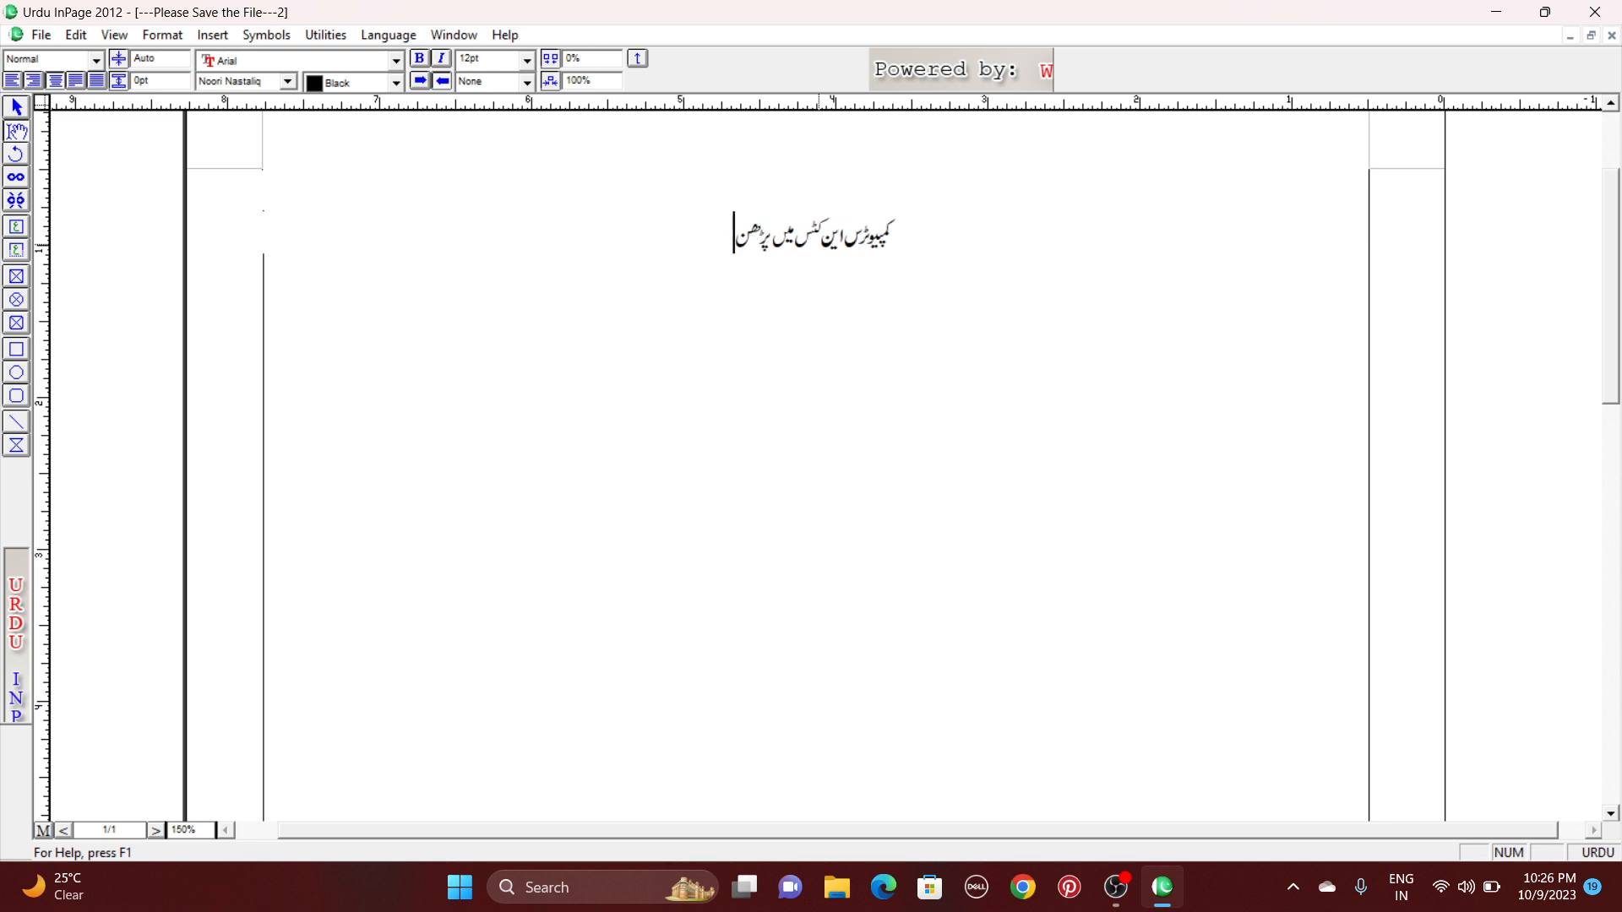
pyautogui.write(' والے')
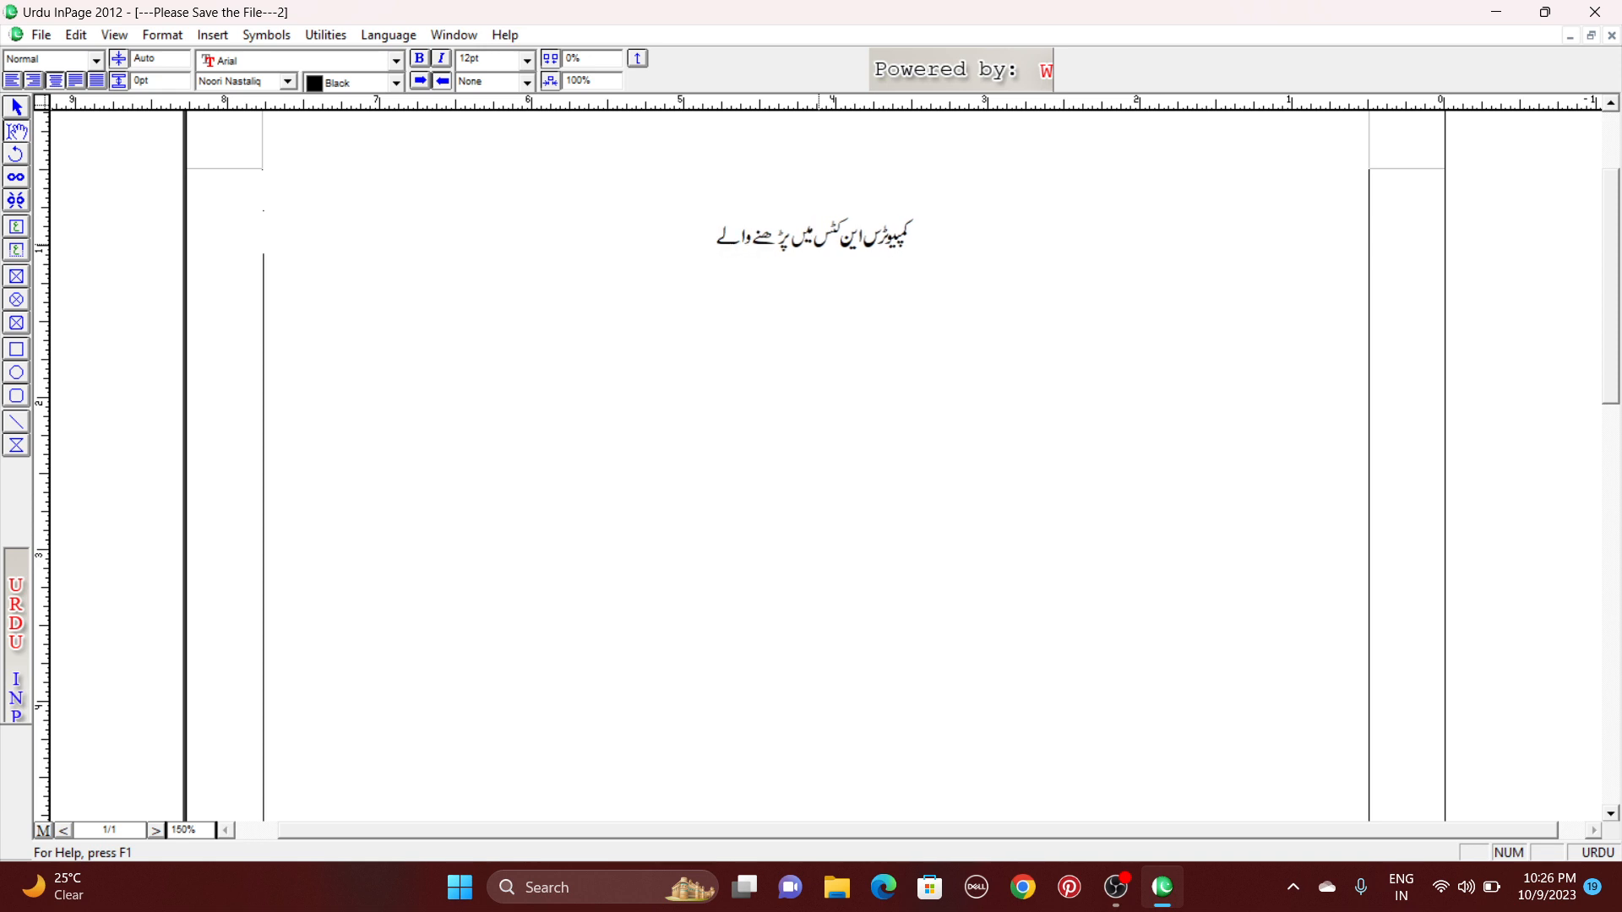
pyautogui.write('طل')
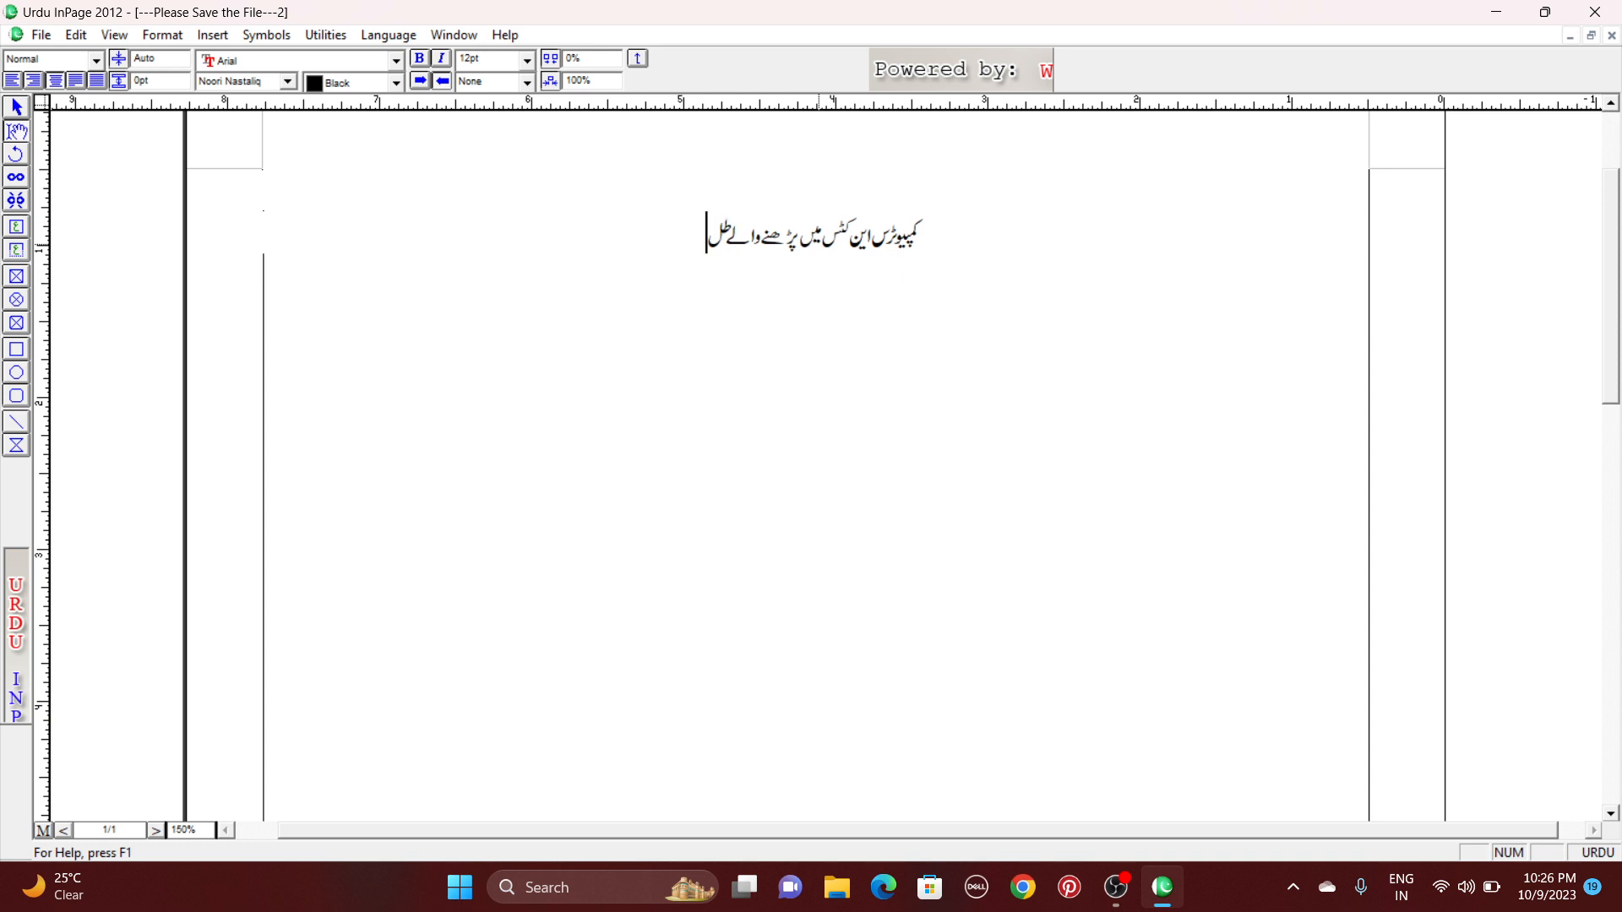
pyautogui.write('باء ک')
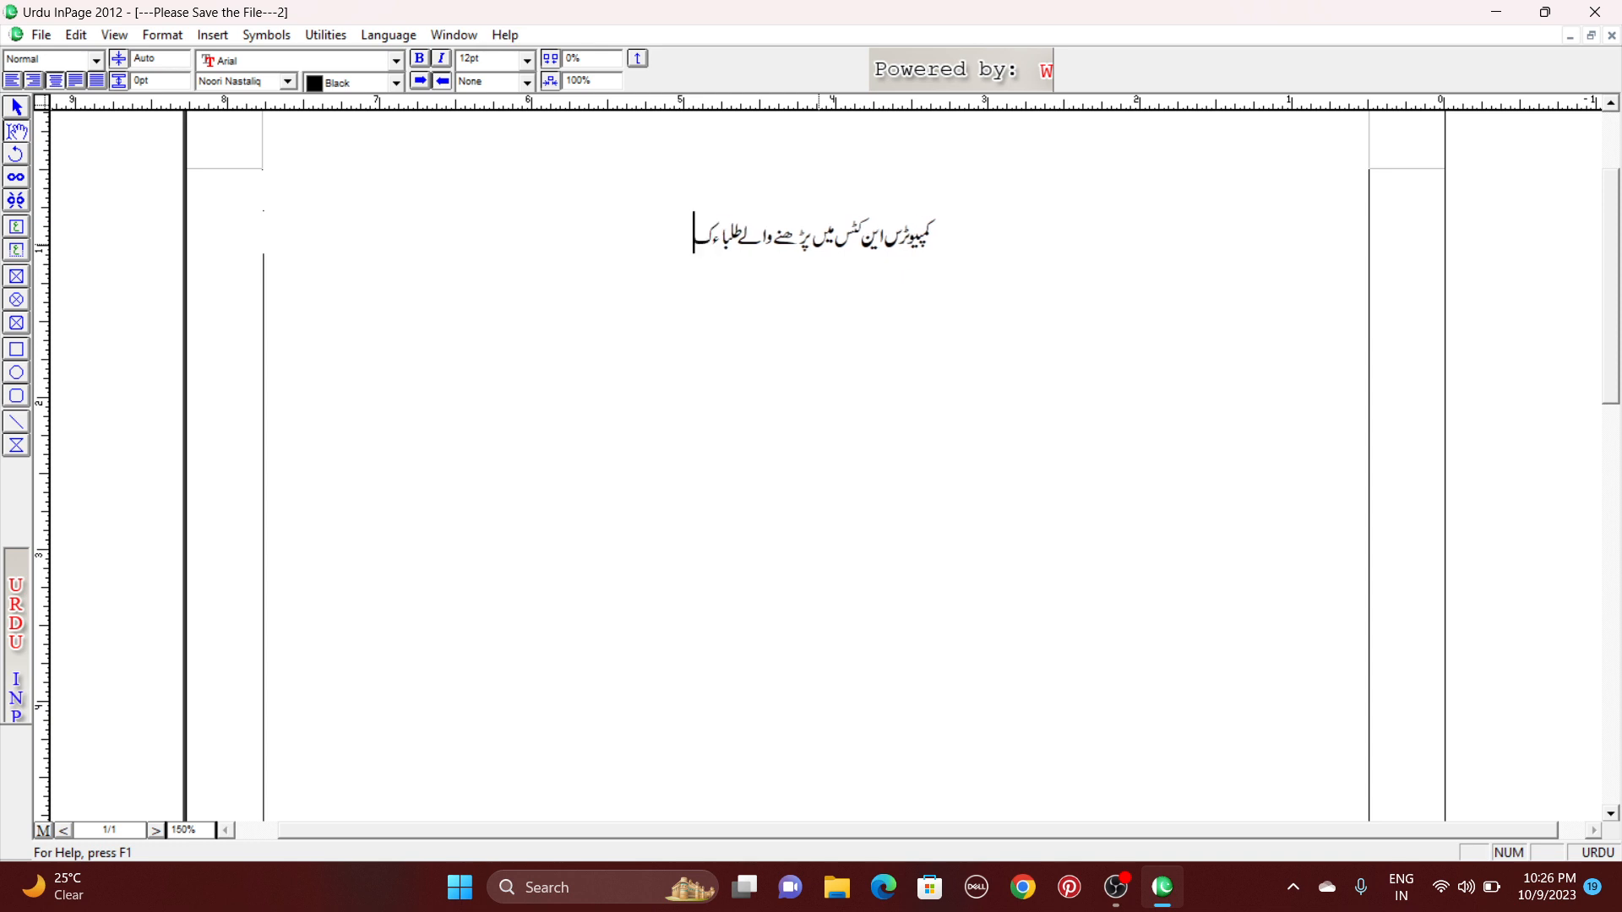
pyautogui.write('ے مت')
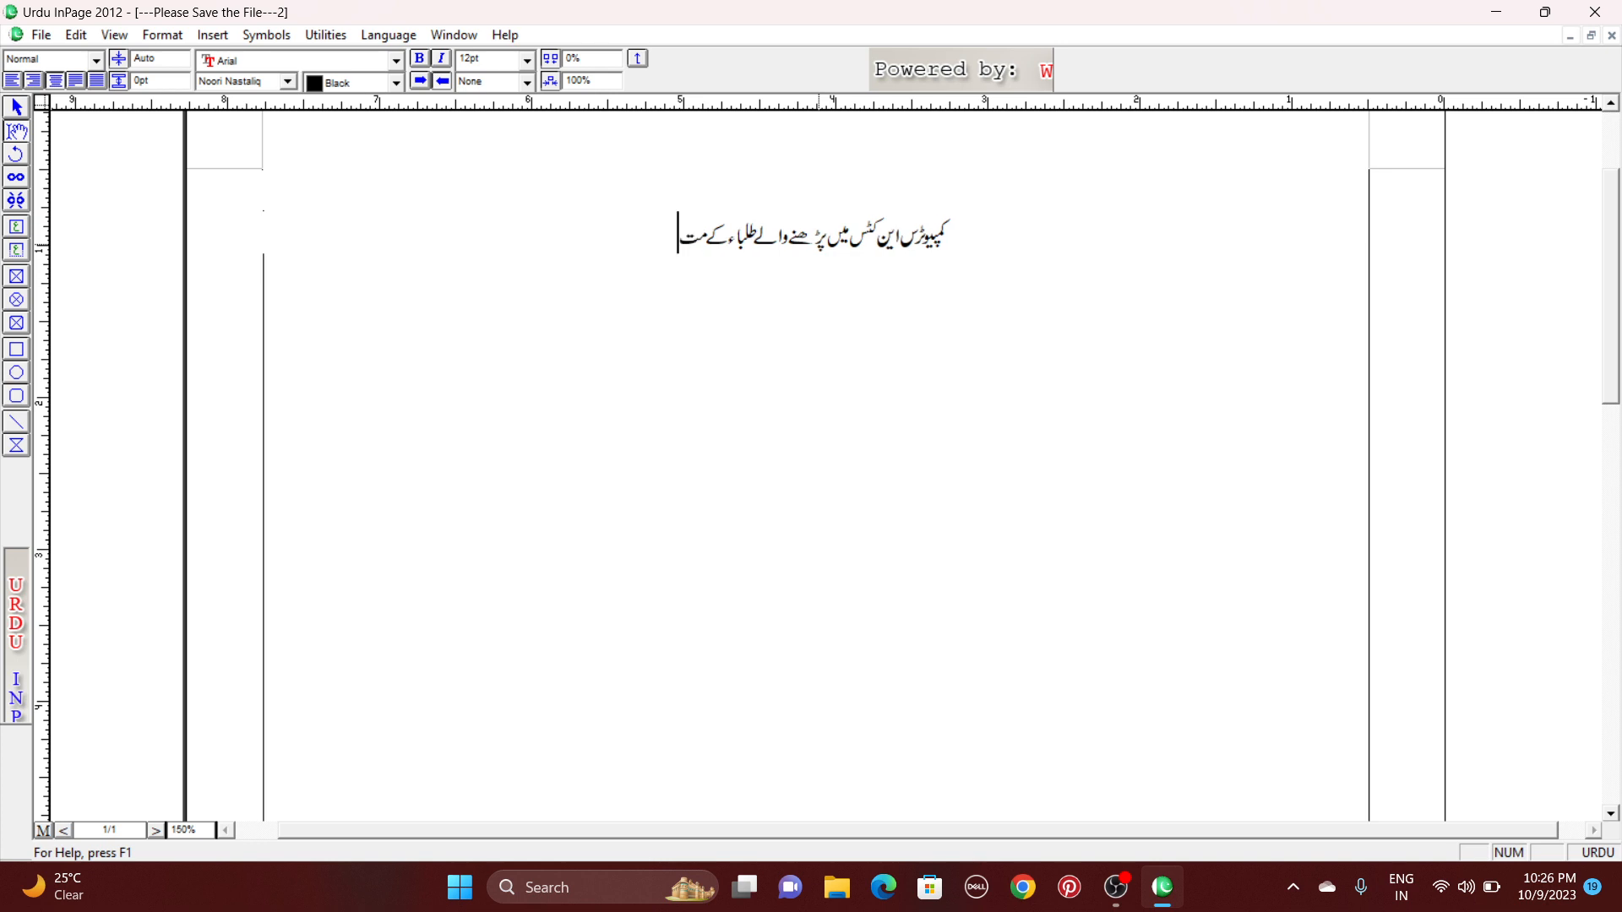
pyautogui.write('علق')
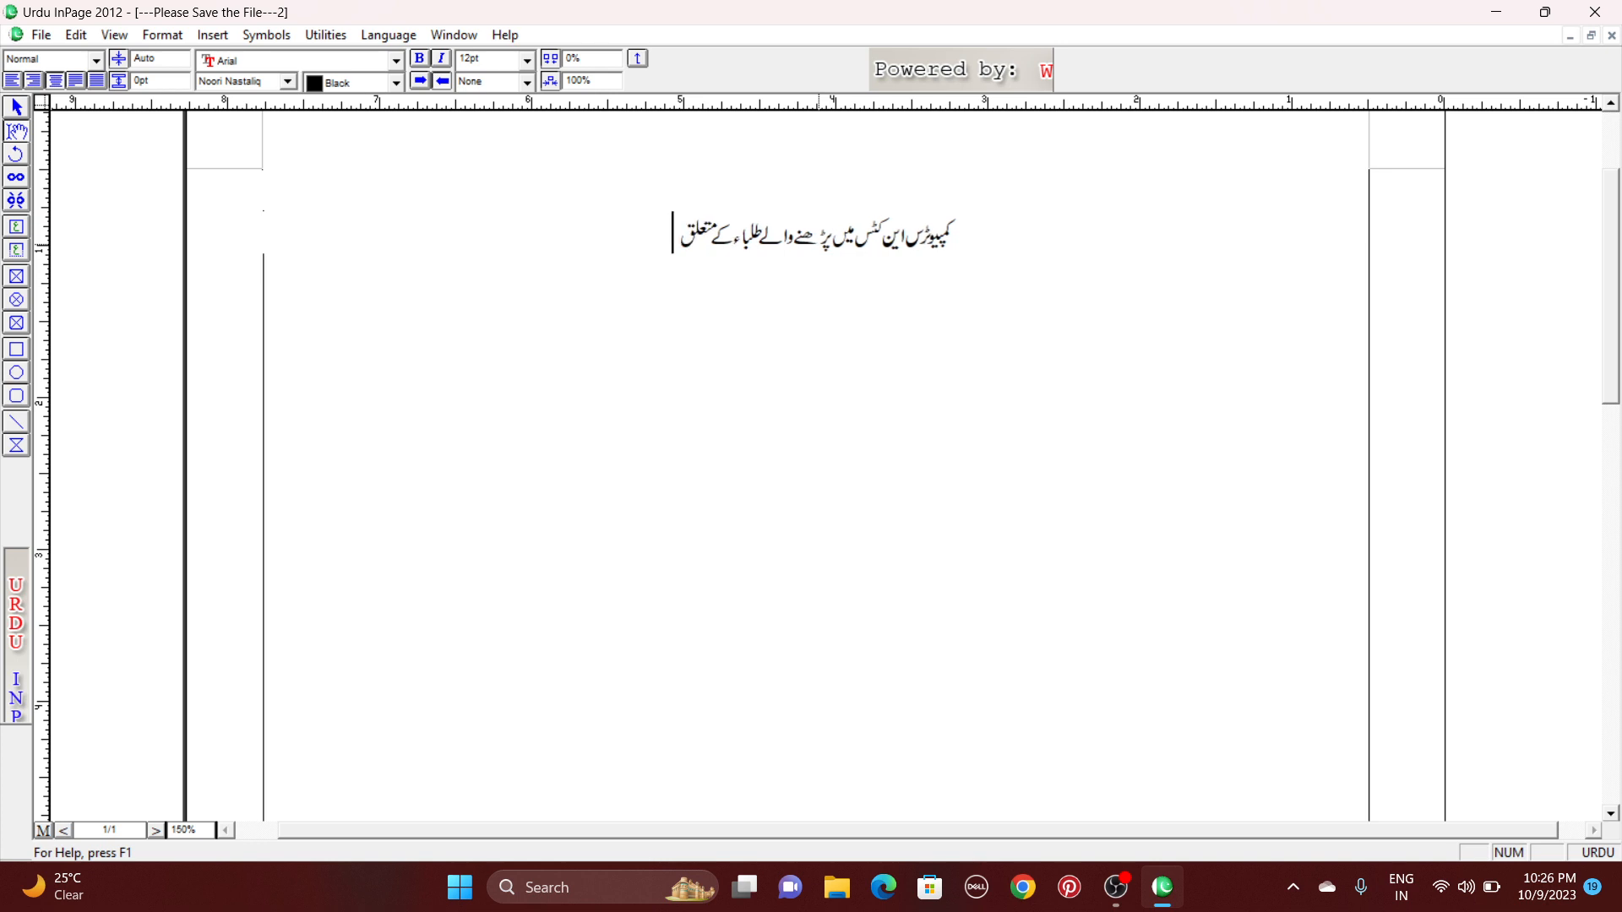
pyautogui.write(' م')
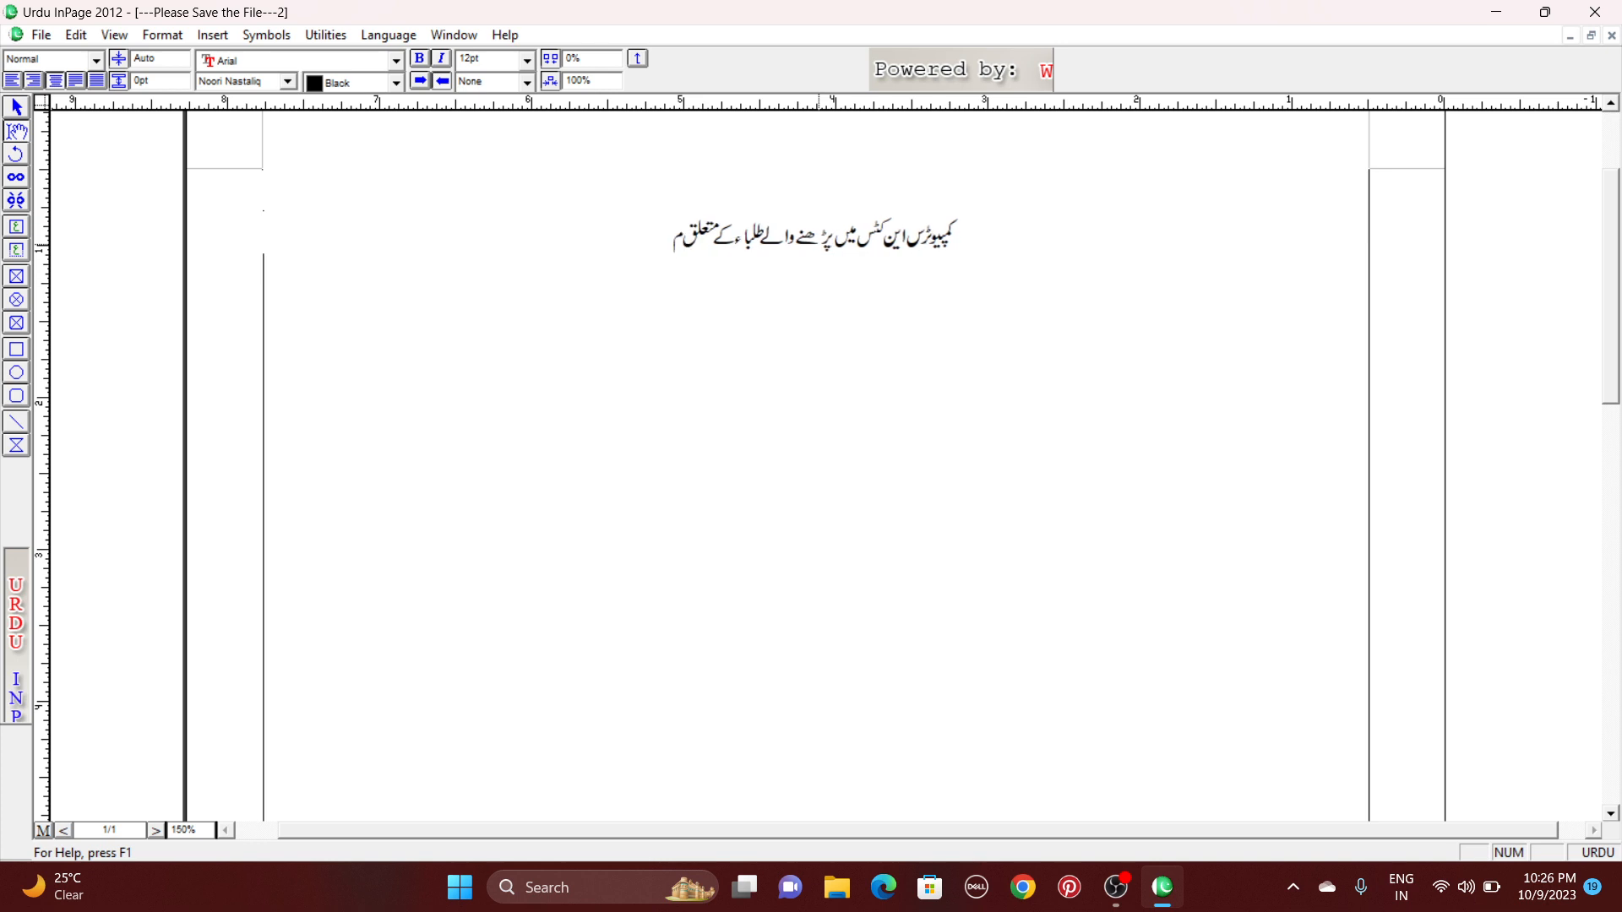
pyautogui.write('علو')
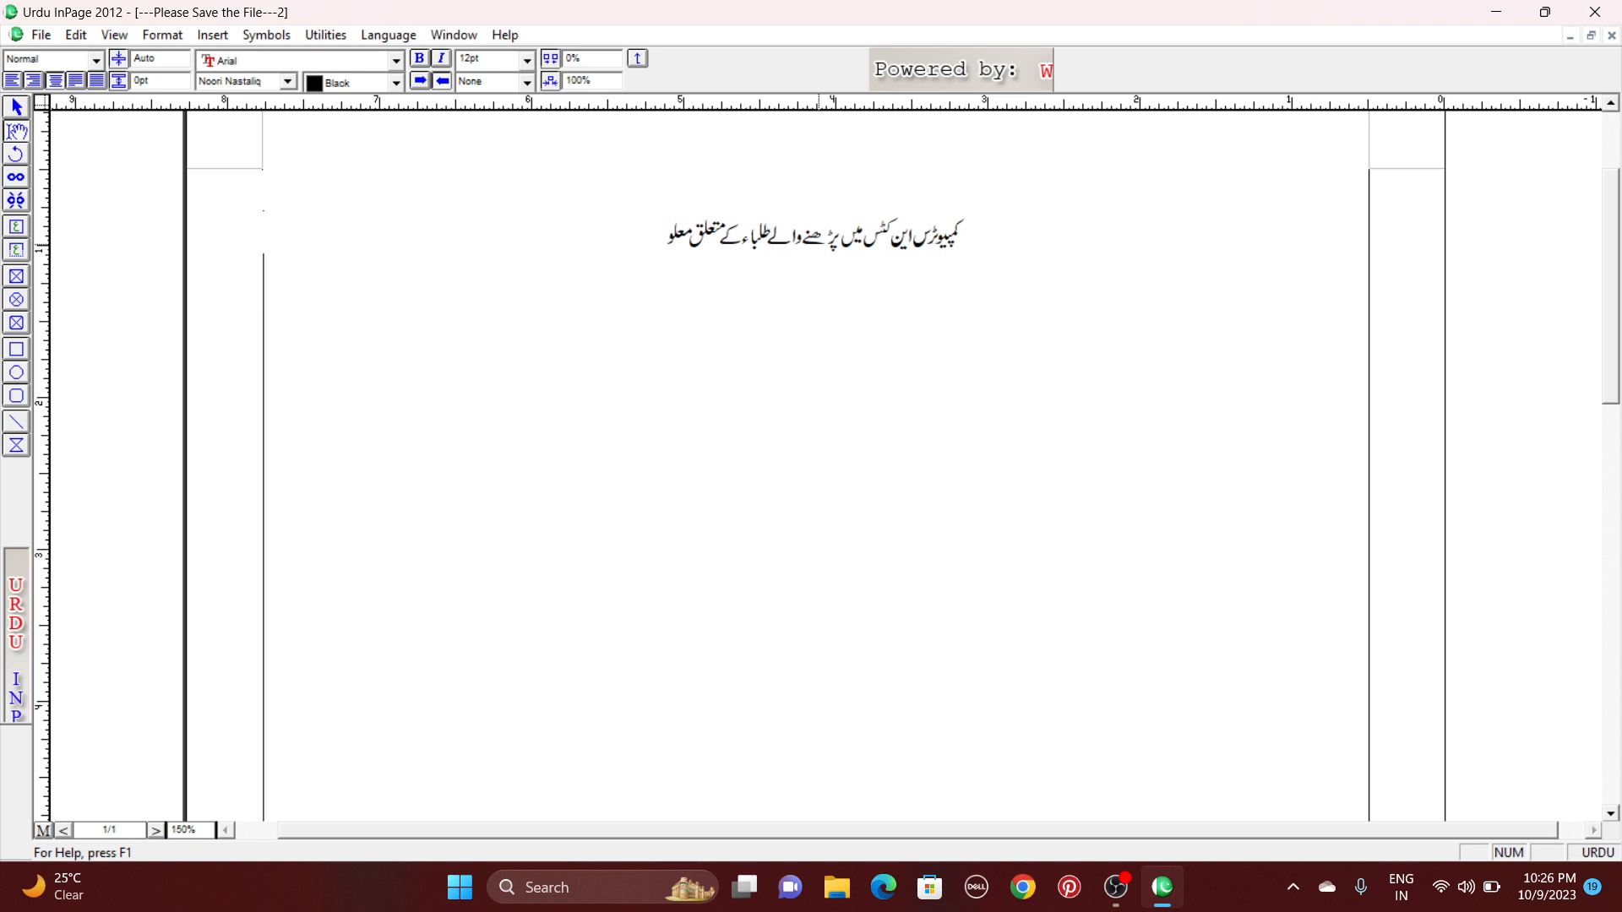
pyautogui.write('مات')
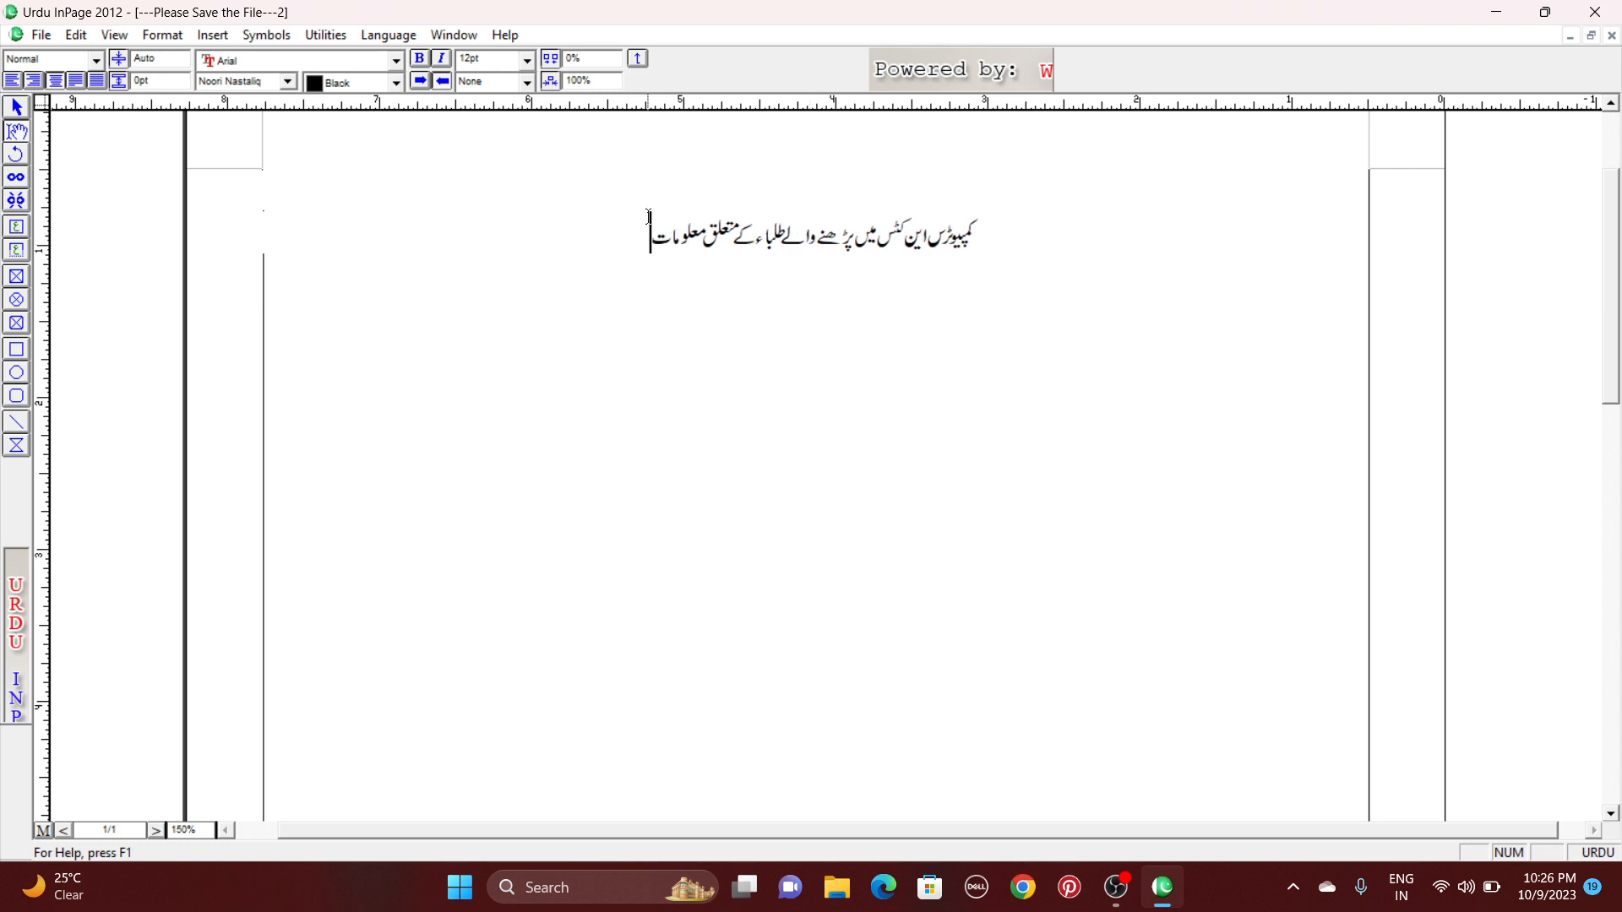
pyautogui.moveTo(649, 218); pyautogui.dragTo(1085, 266)
pyautogui.click(495, 57)
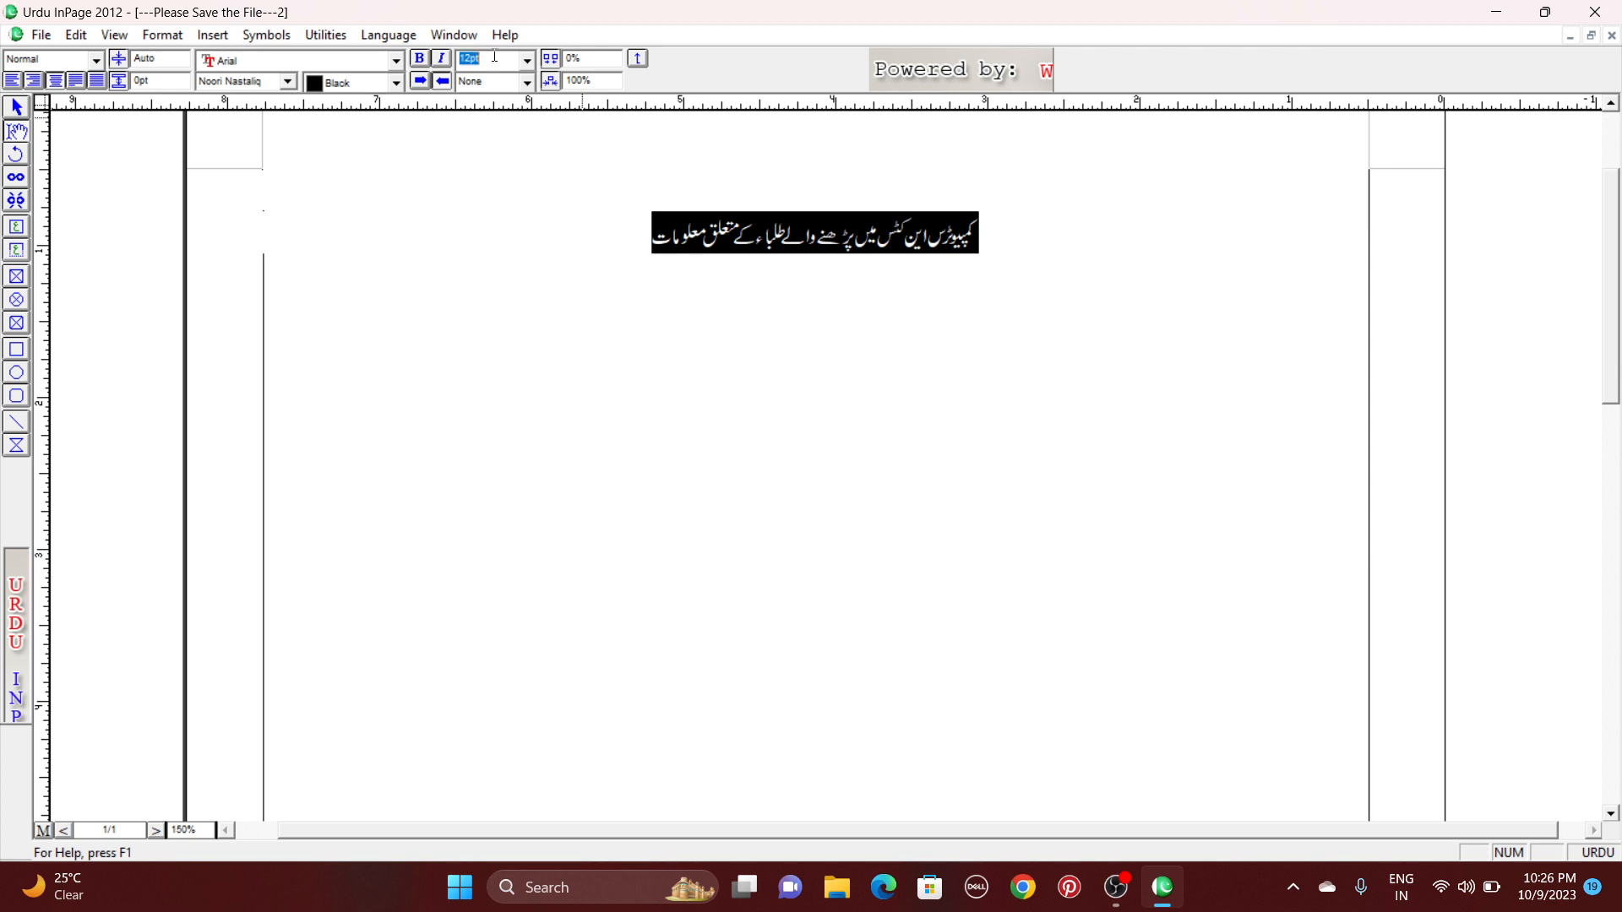
# - Make the heading 30pt and set its leading to 40pt, after first trying 38pt
pyautogui.write('30')
pyautogui.press('Return')
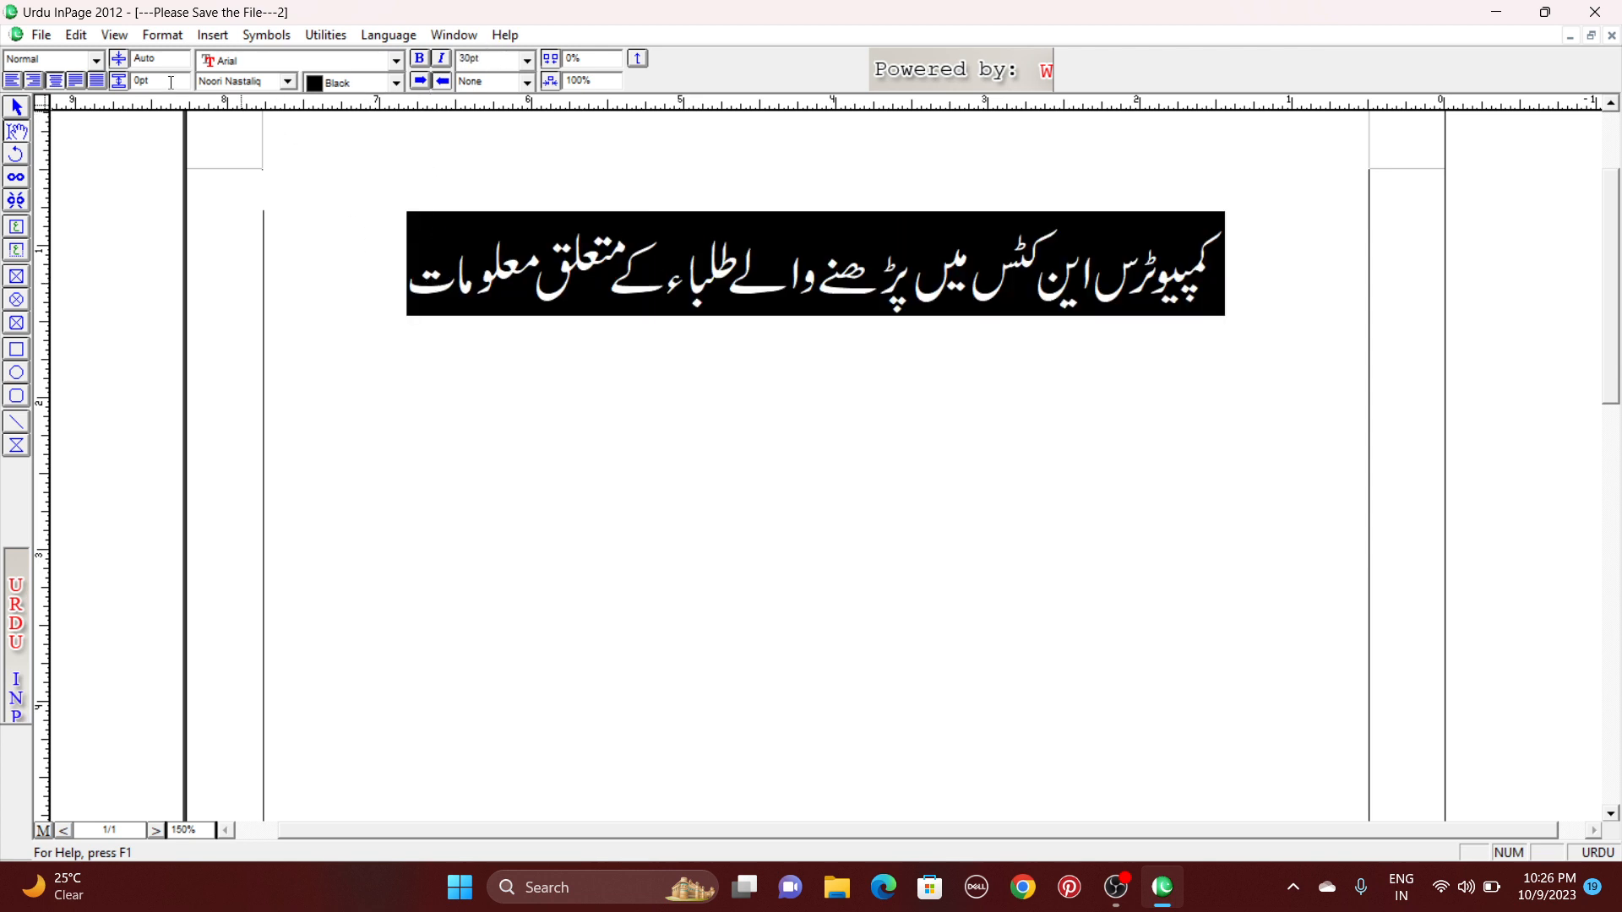
pyautogui.click(147, 57)
pyautogui.write('38')
pyautogui.press('Return')
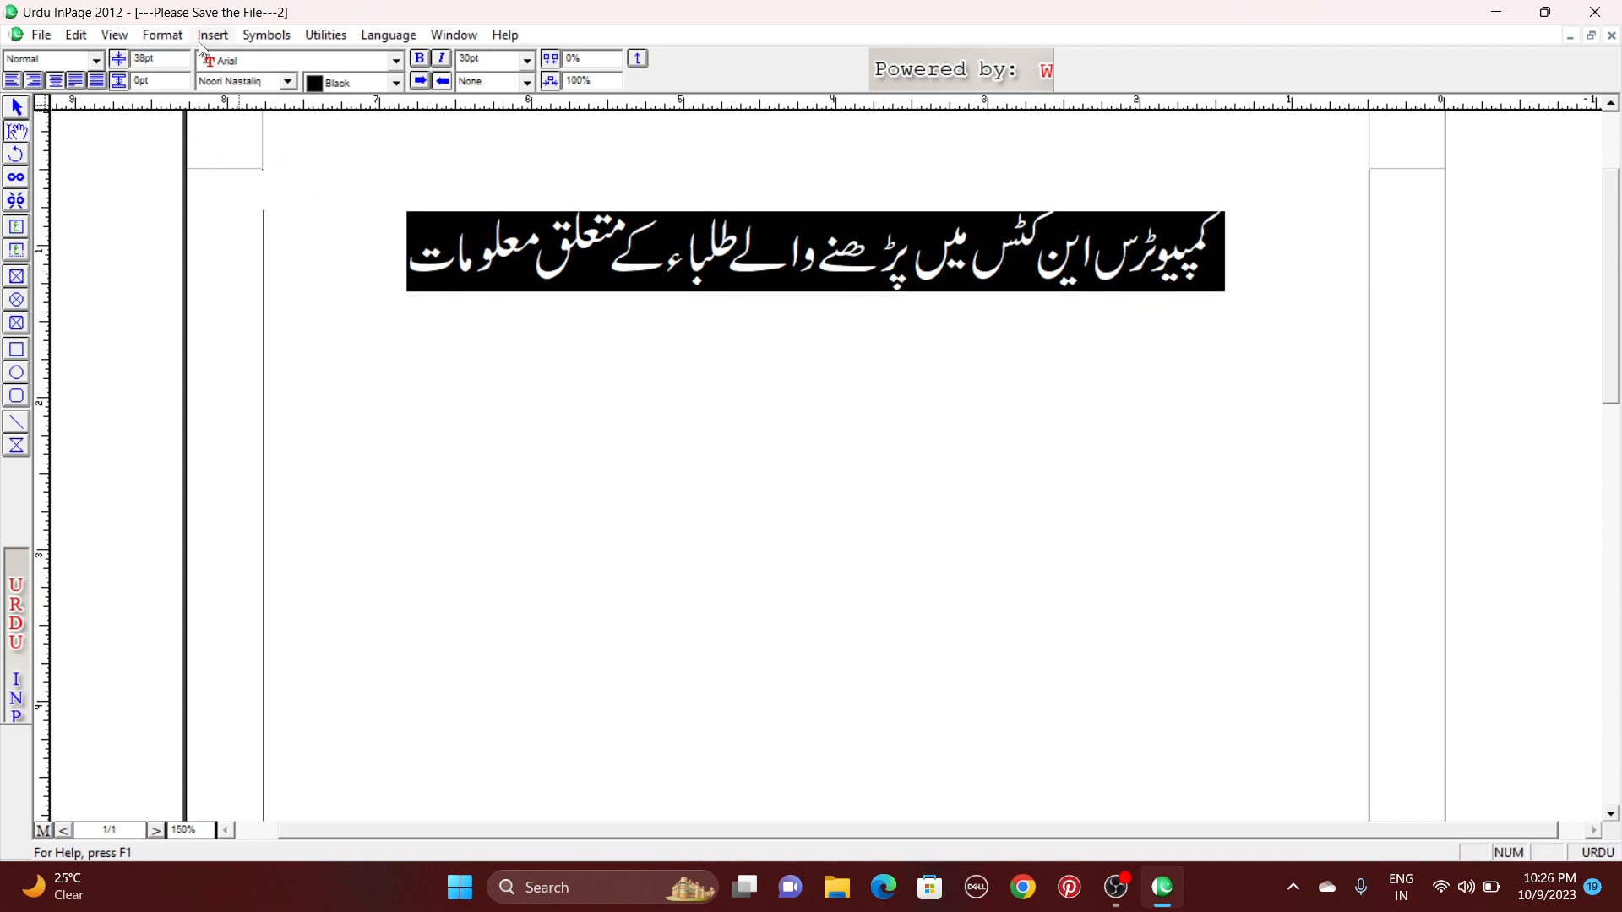
pyautogui.click(145, 58)
pyautogui.write('40')
pyautogui.press('Return')
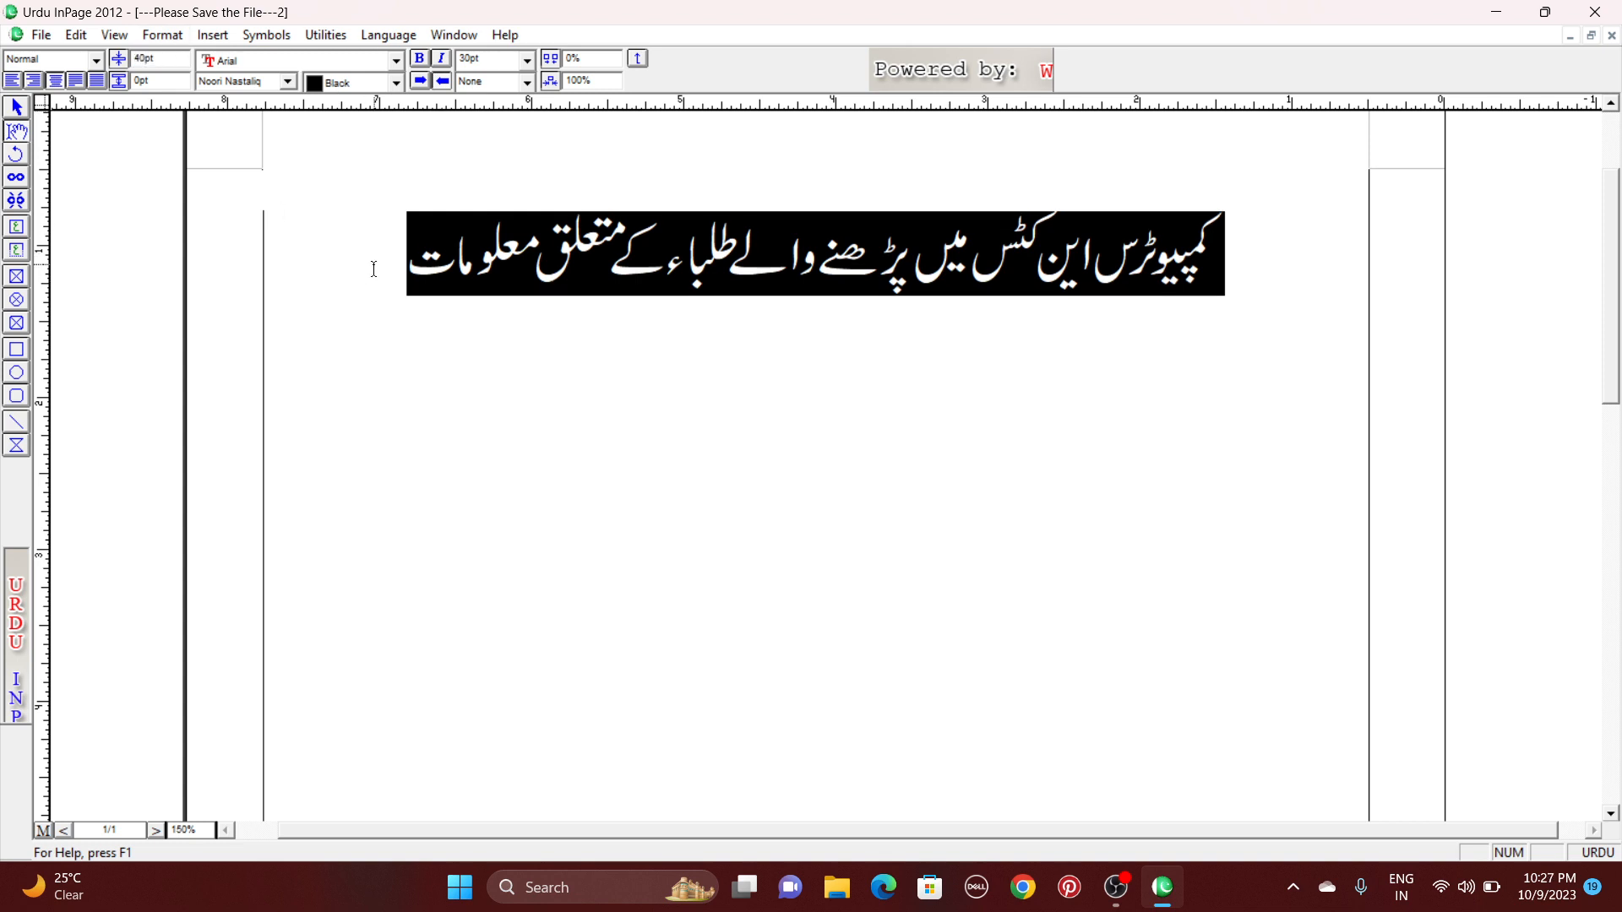
pyautogui.click(374, 268)
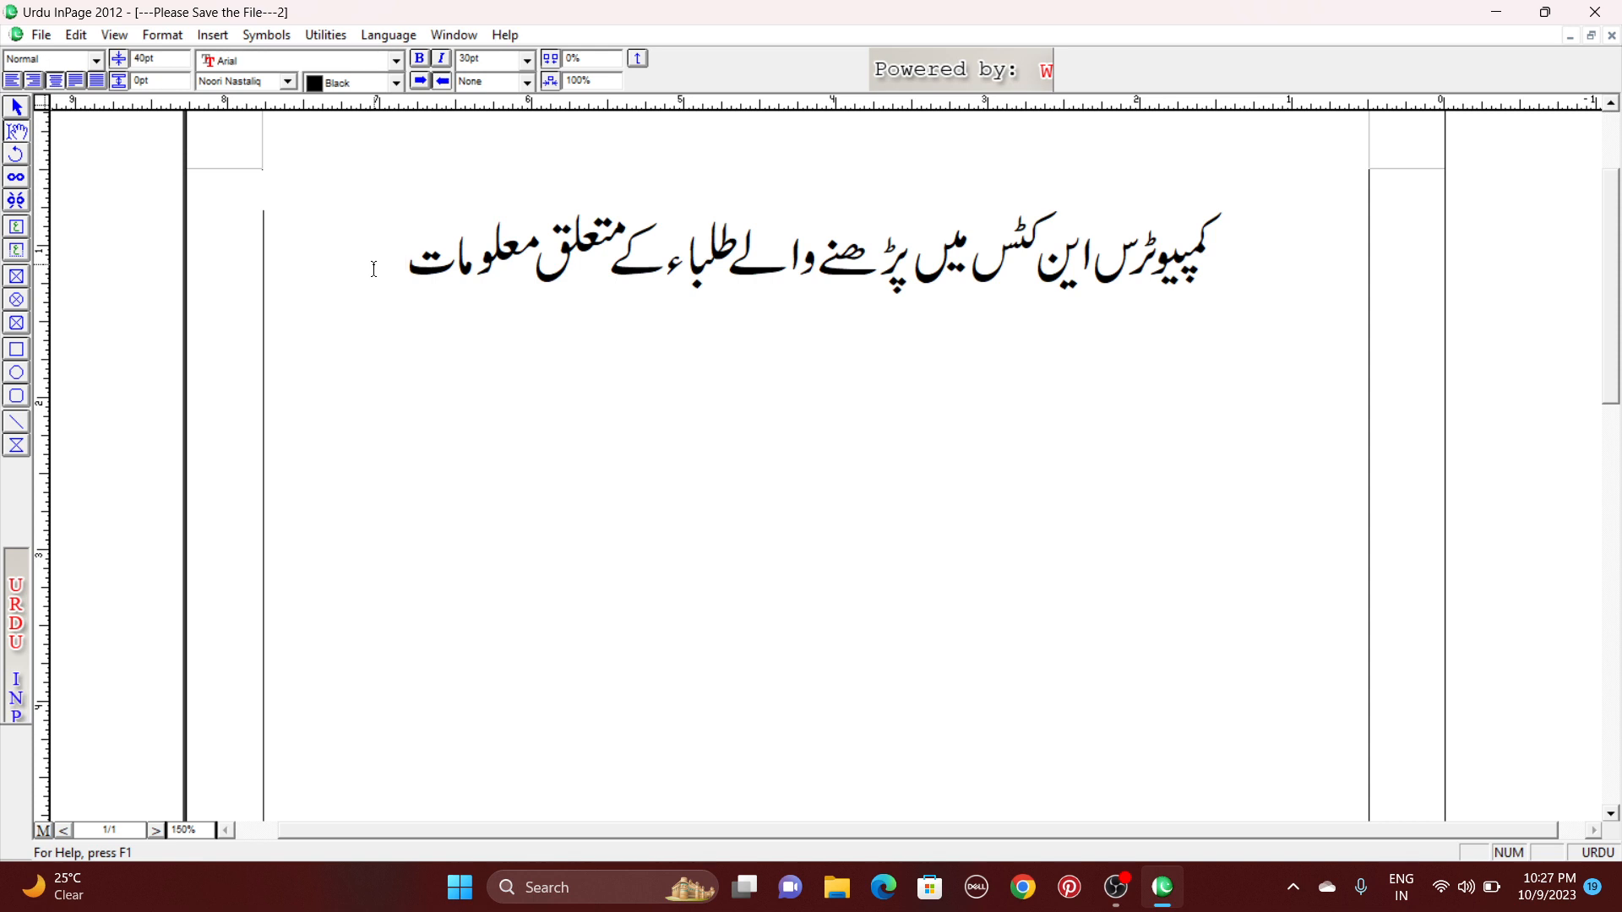
# - Type the subtitle 'انپیج اردو کورس' on a new line below the heading
pyautogui.press('Return')
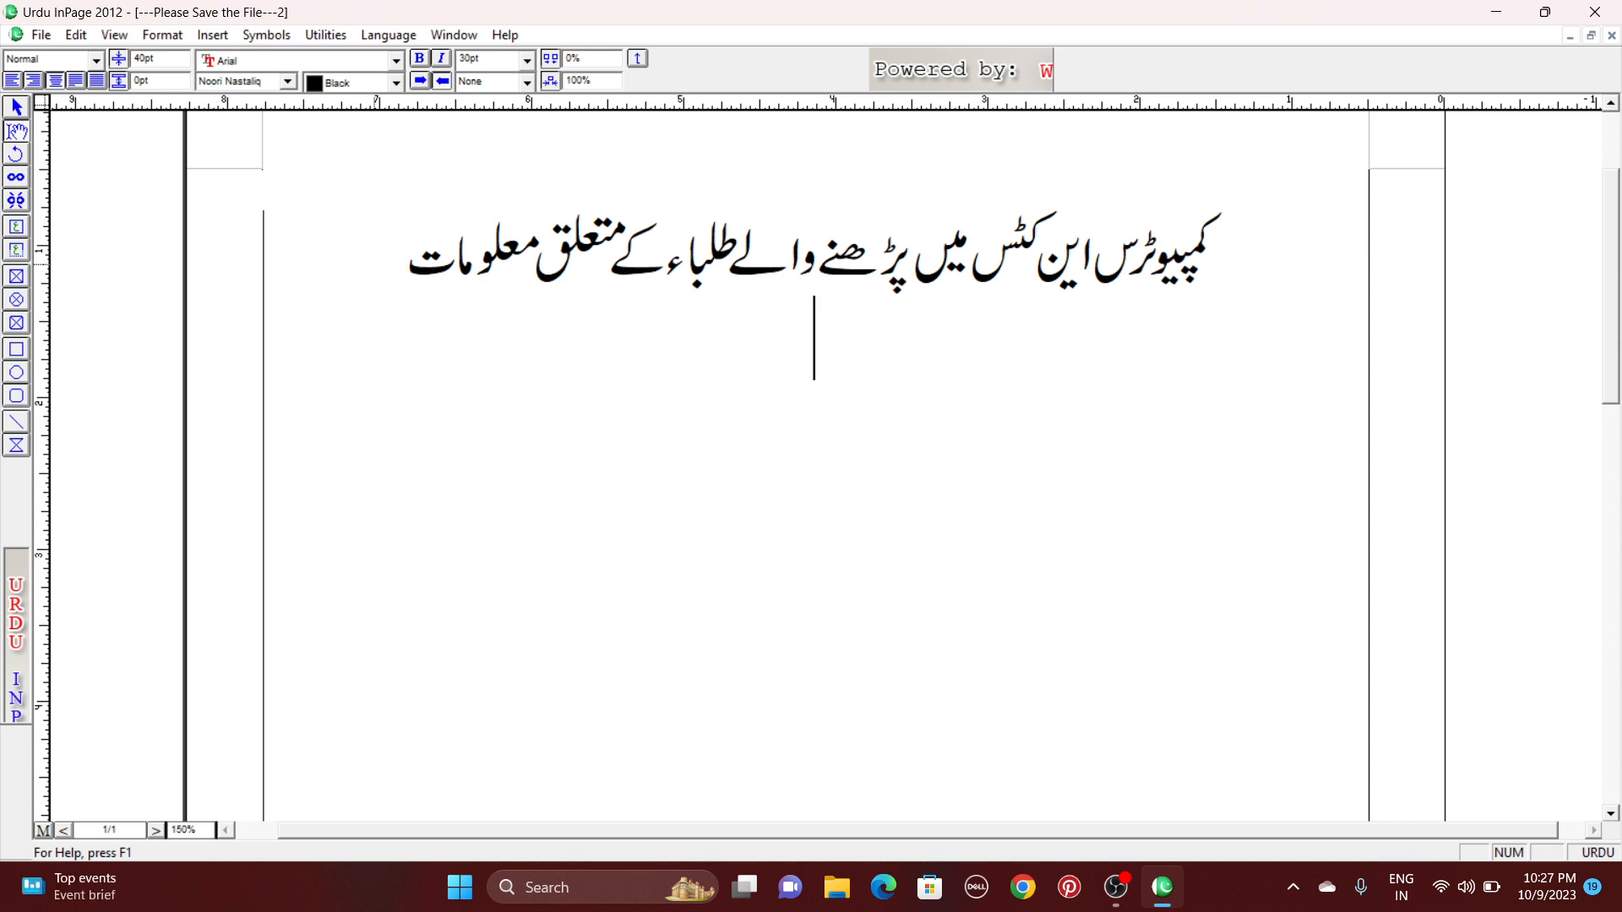
pyautogui.write('انپیک')
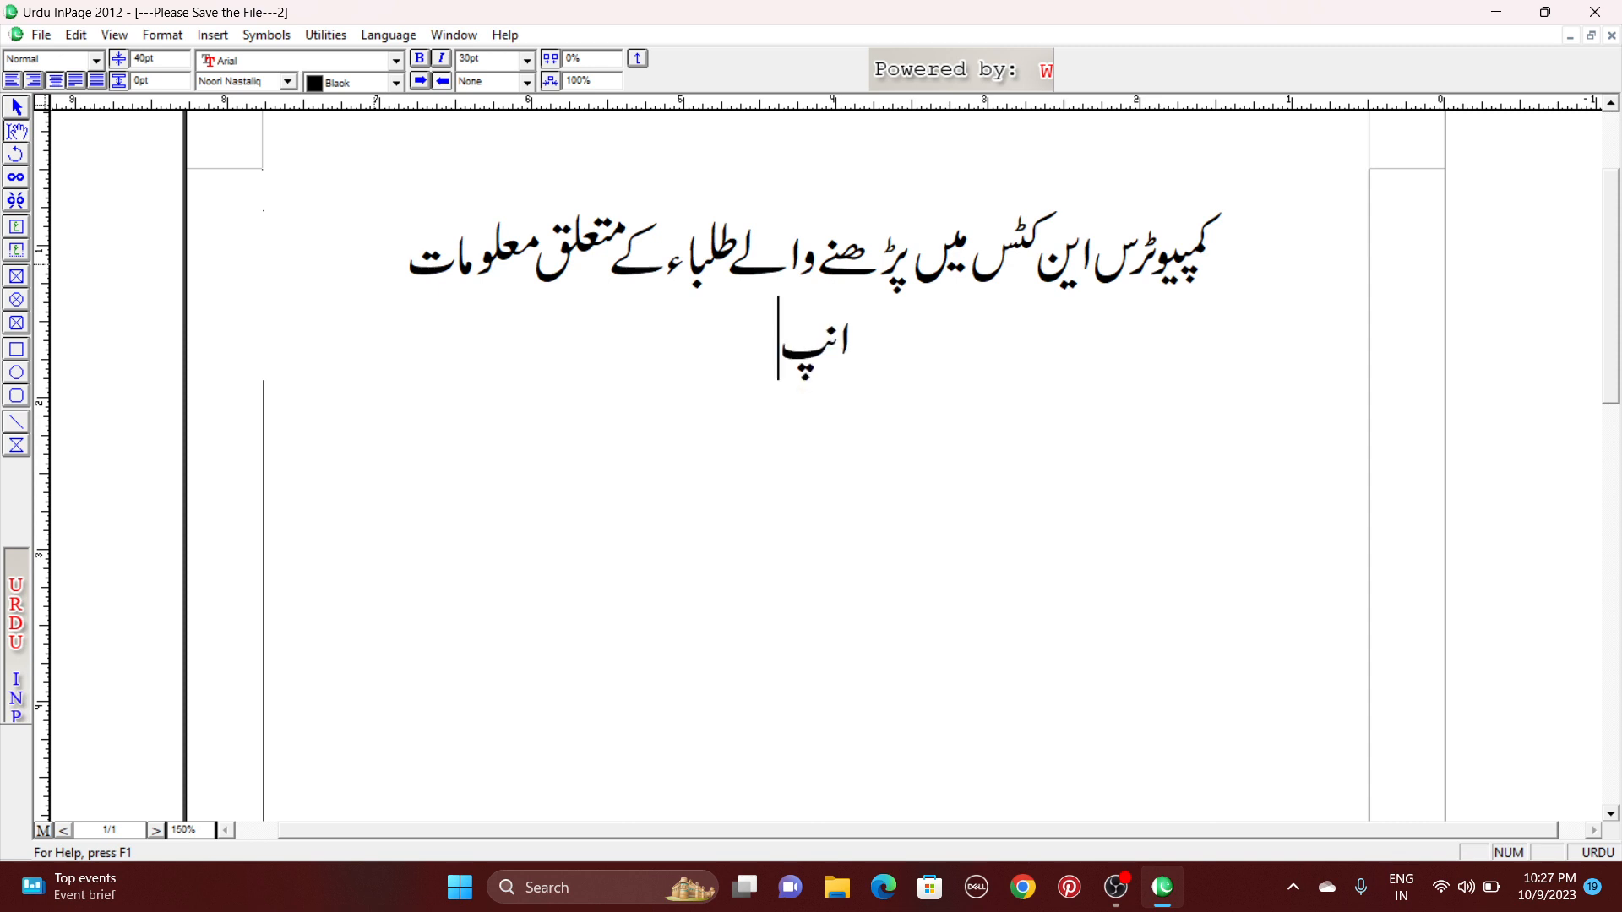
pyautogui.press('BackSpace')
pyautogui.press('BackSpace')
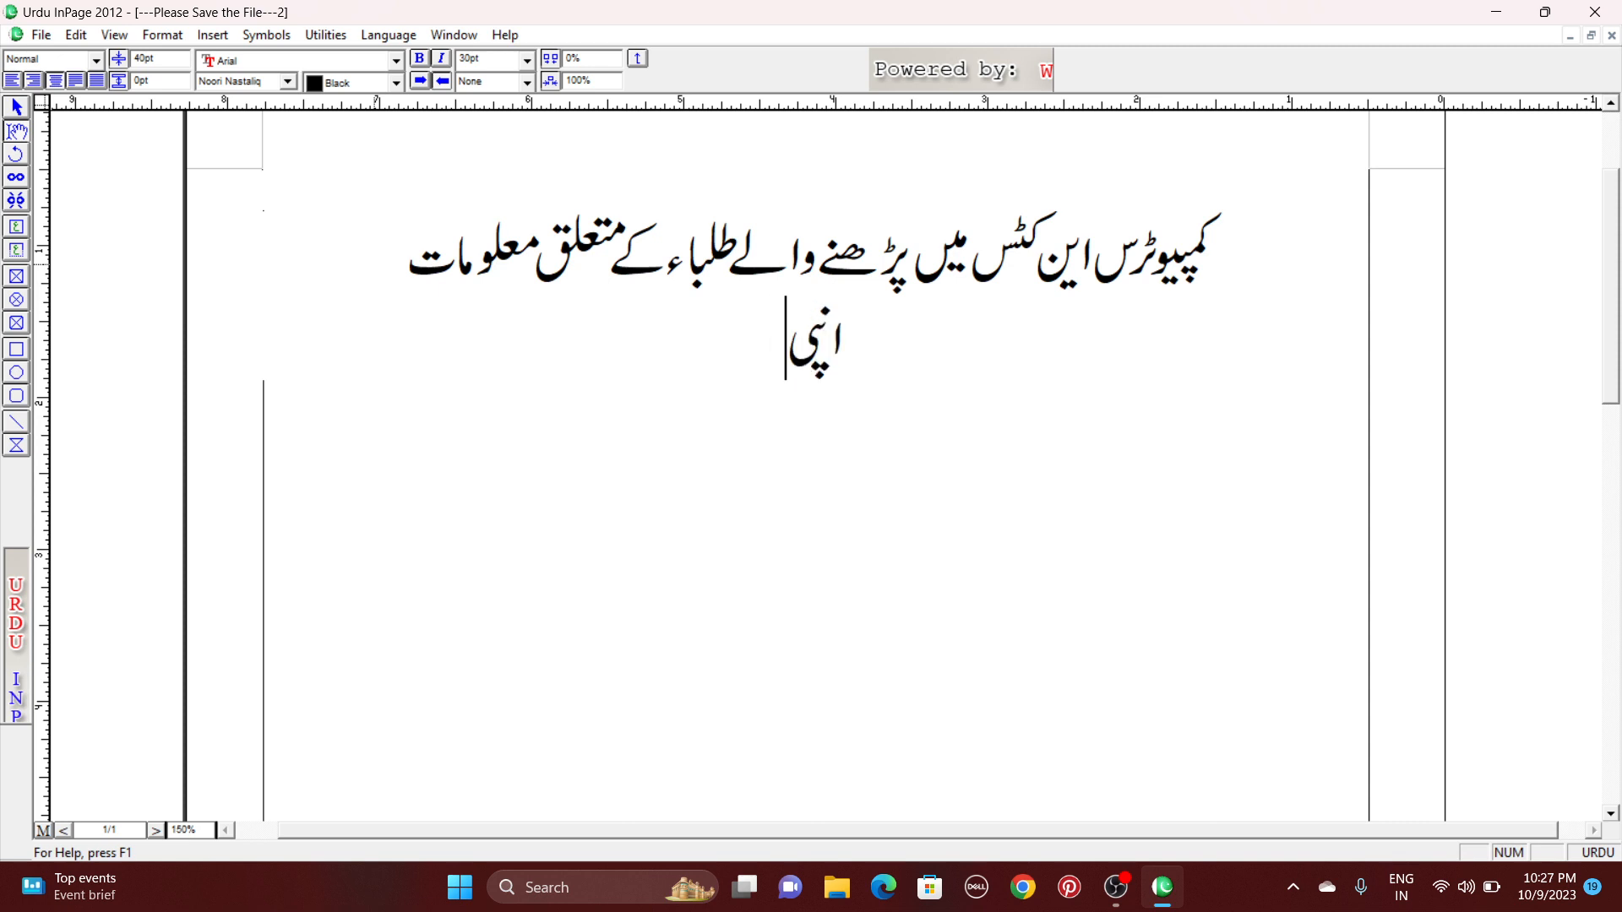
pyautogui.write('یج ا')
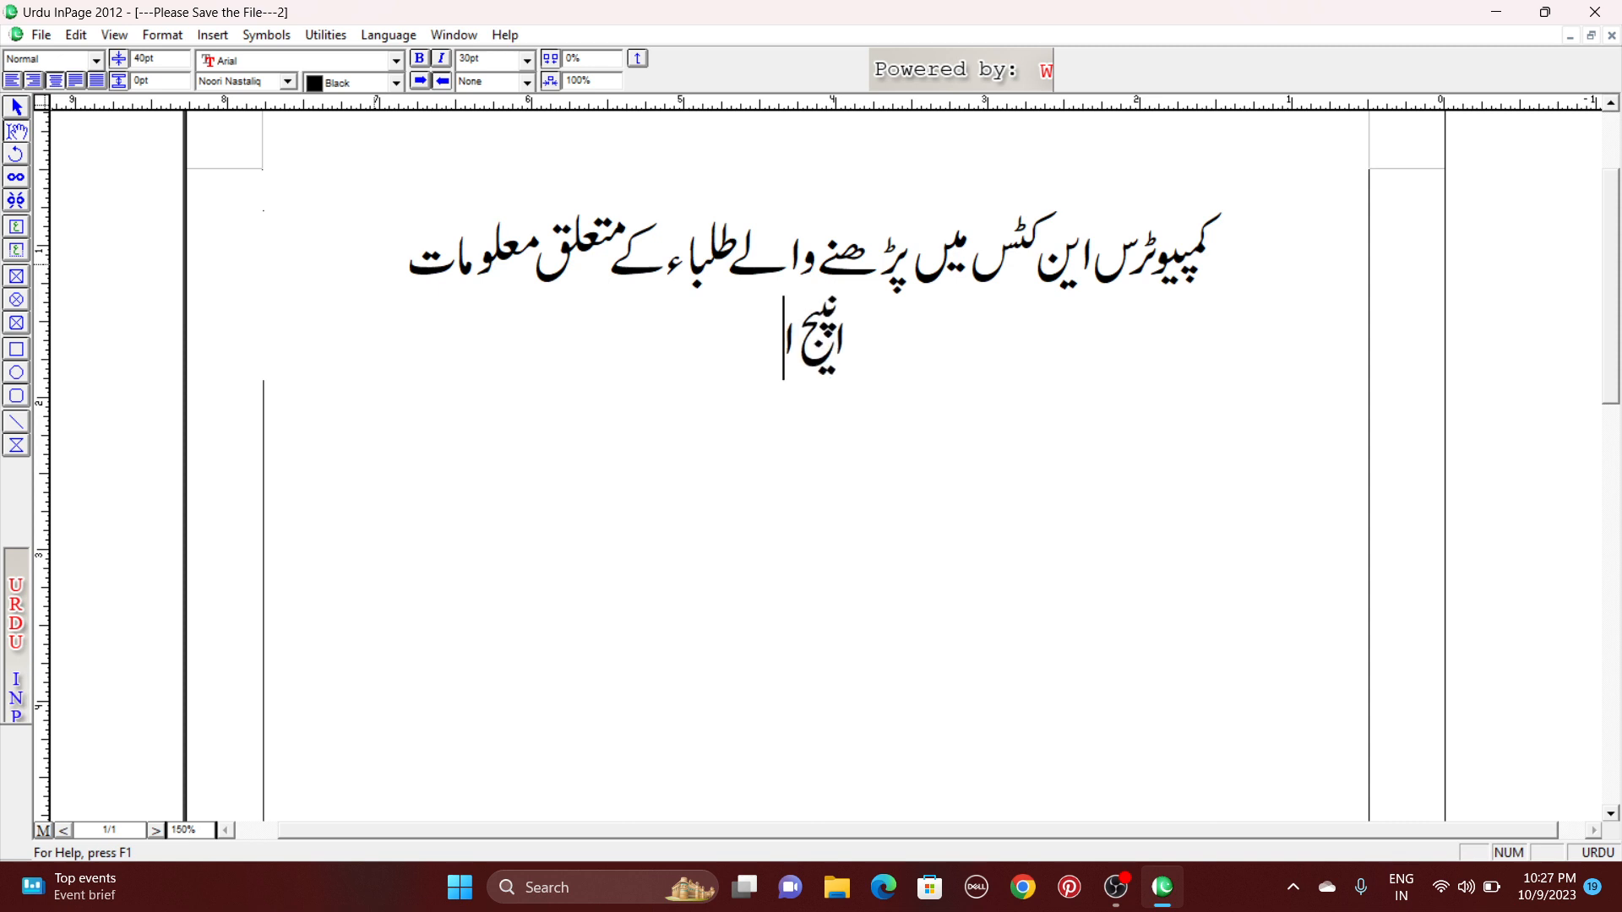
pyautogui.write('رد')
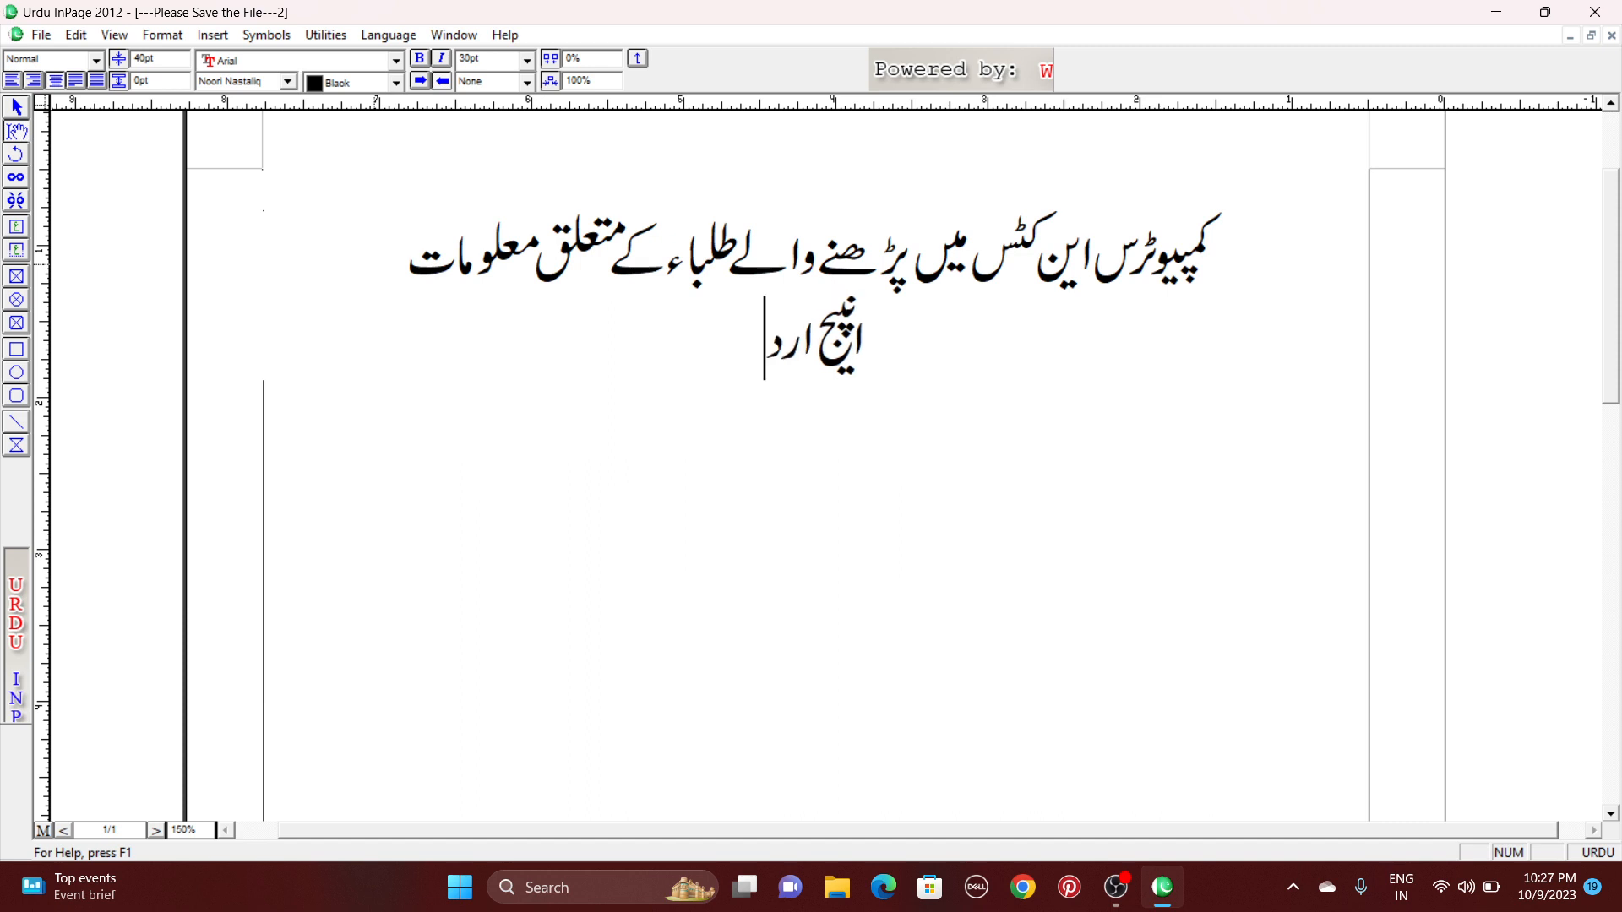
pyautogui.write('و کورس')
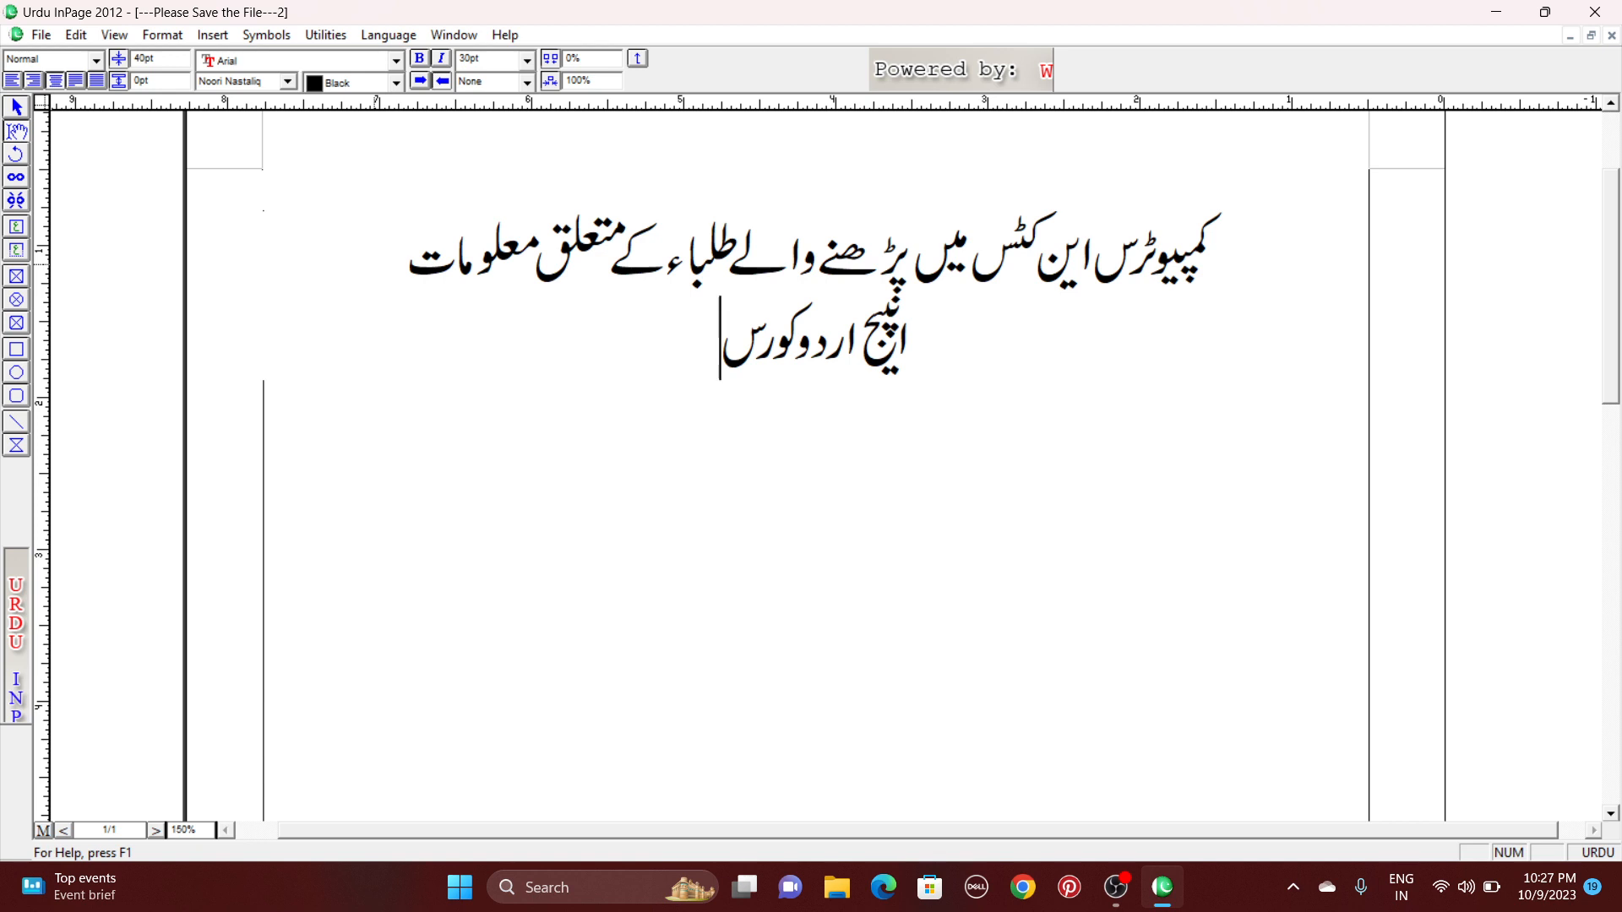
# - Add a matching decorative ornament at both ends of the subtitle, then select the line
pyautogui.click(275, 37)
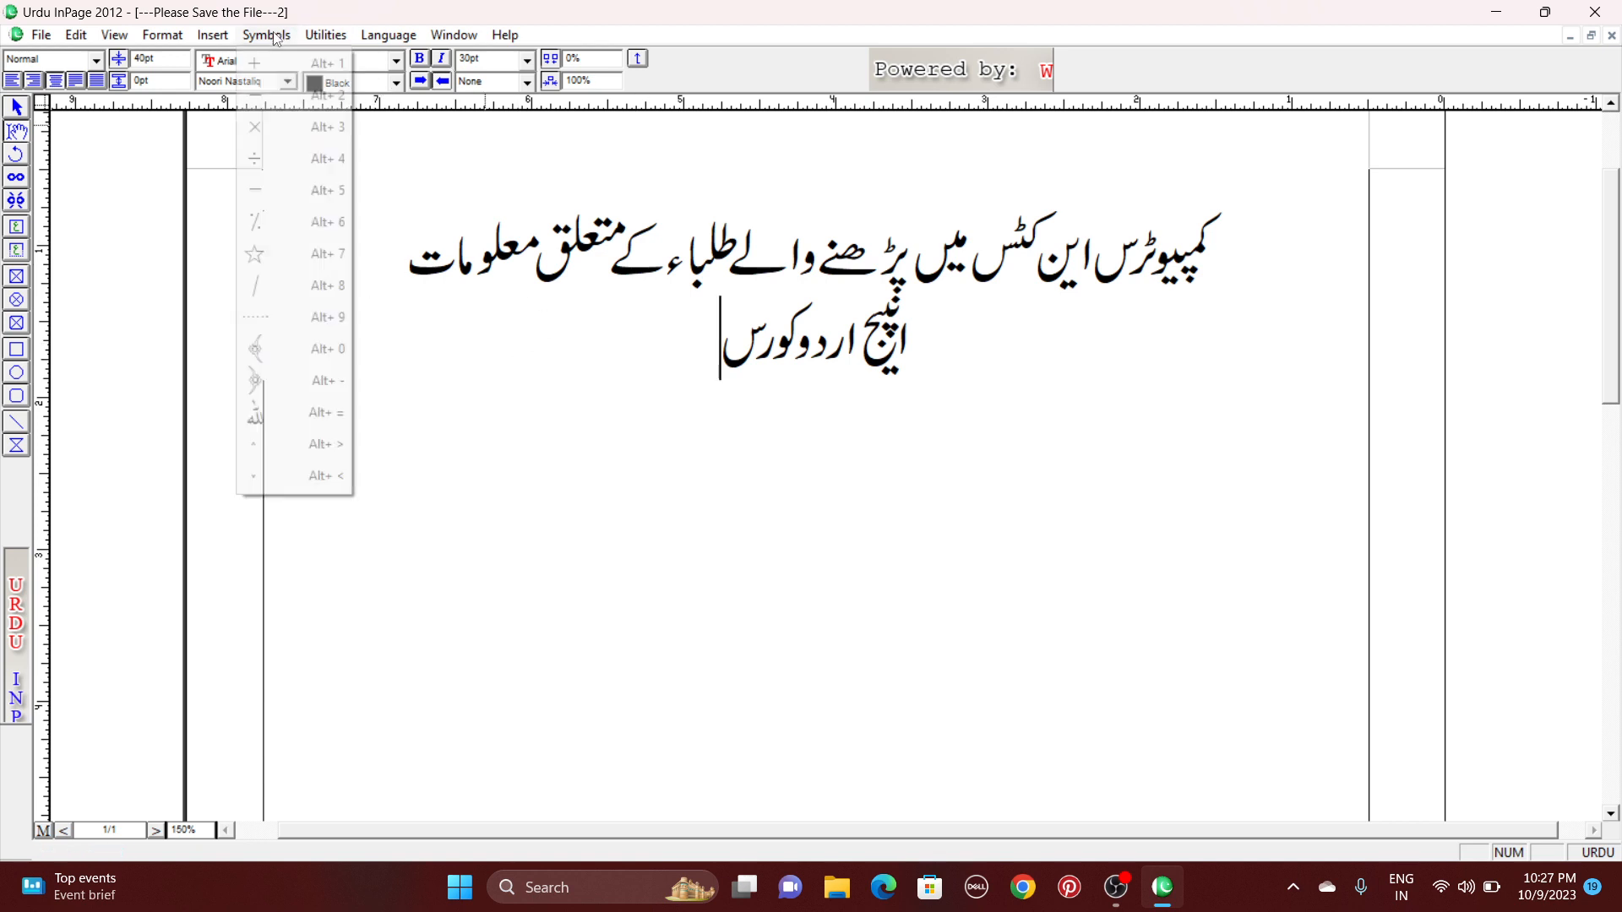
pyautogui.click(313, 351)
pyautogui.click(957, 358)
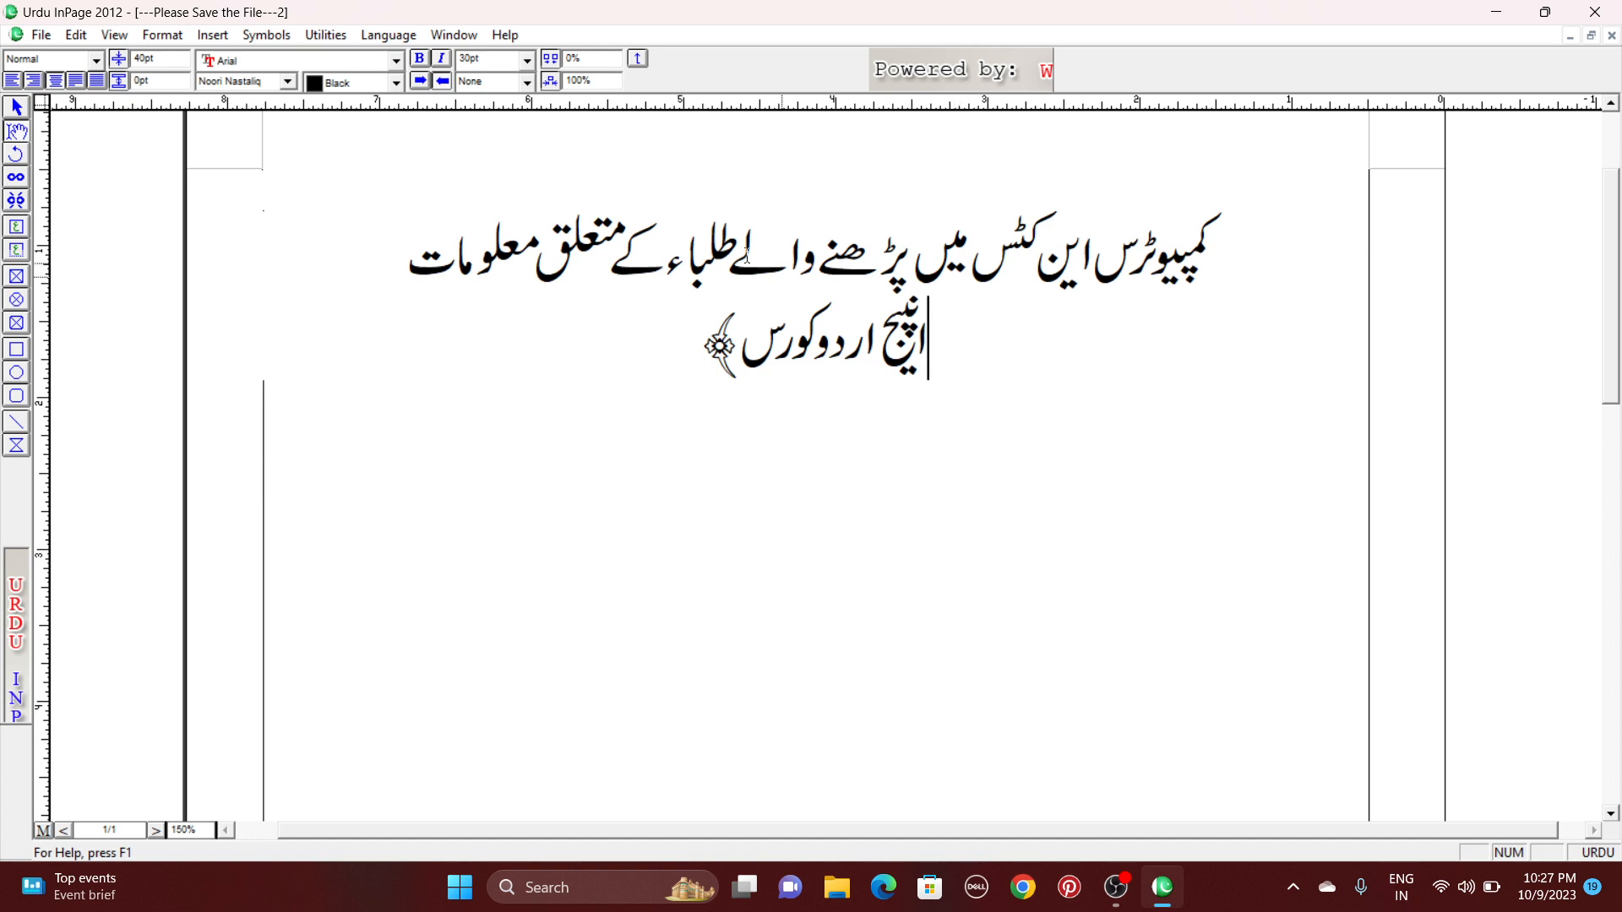
pyautogui.click(326, 36)
pyautogui.moveTo(260, 40)
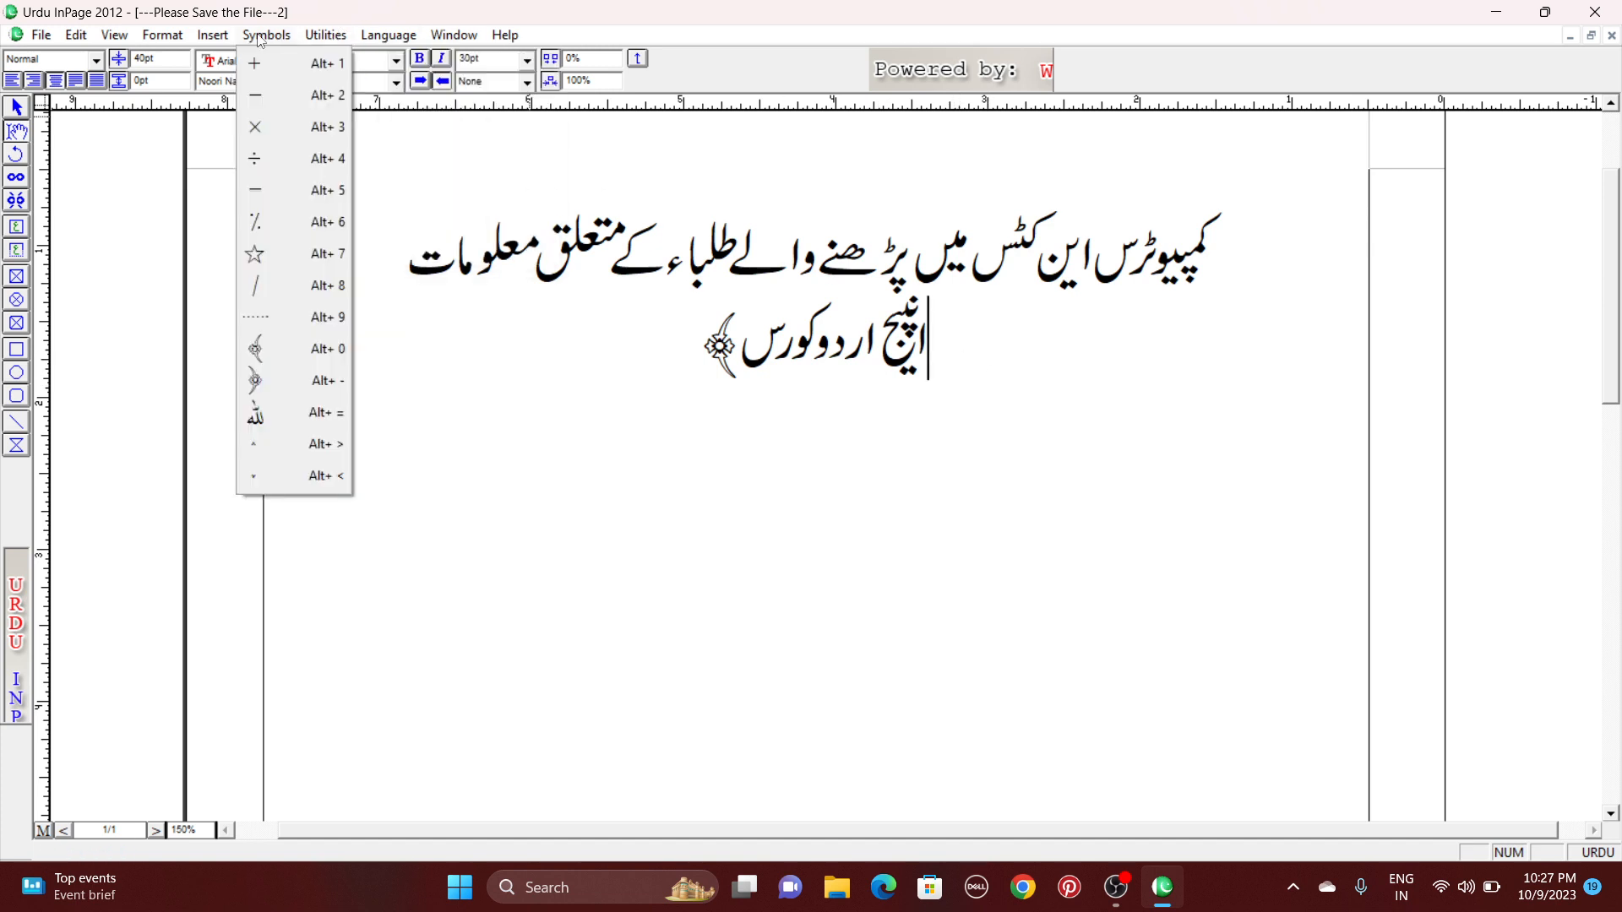
pyautogui.click(313, 350)
pyautogui.moveTo(630, 377); pyautogui.dragTo(1154, 378)
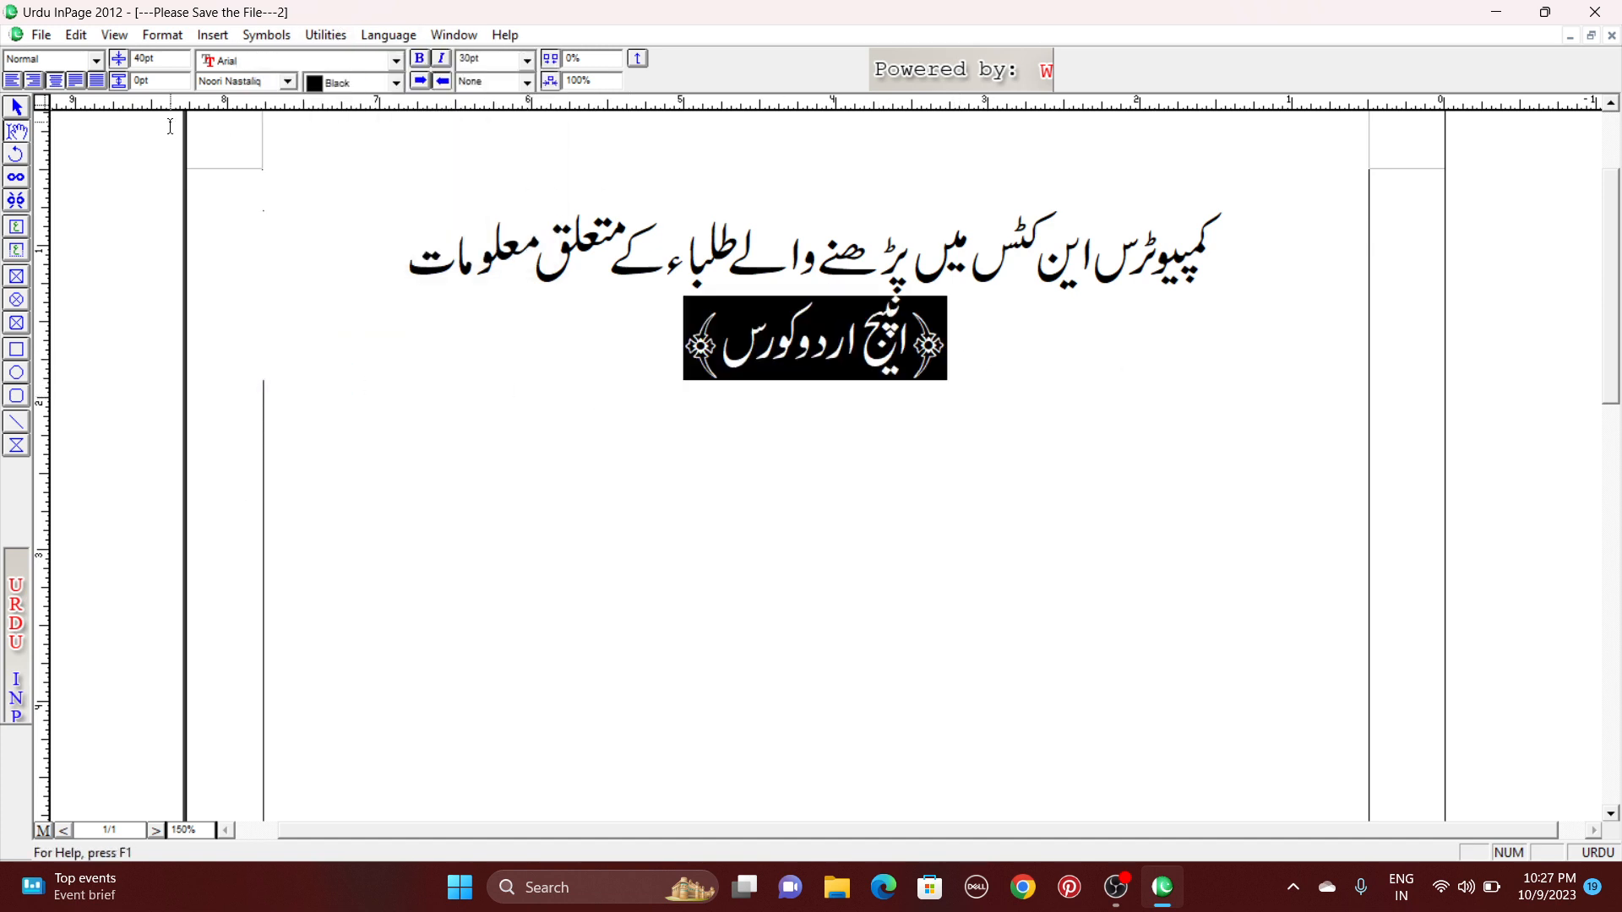
# - Set the subtitle font to Batool Bold and reselect the line
pyautogui.click(272, 84)
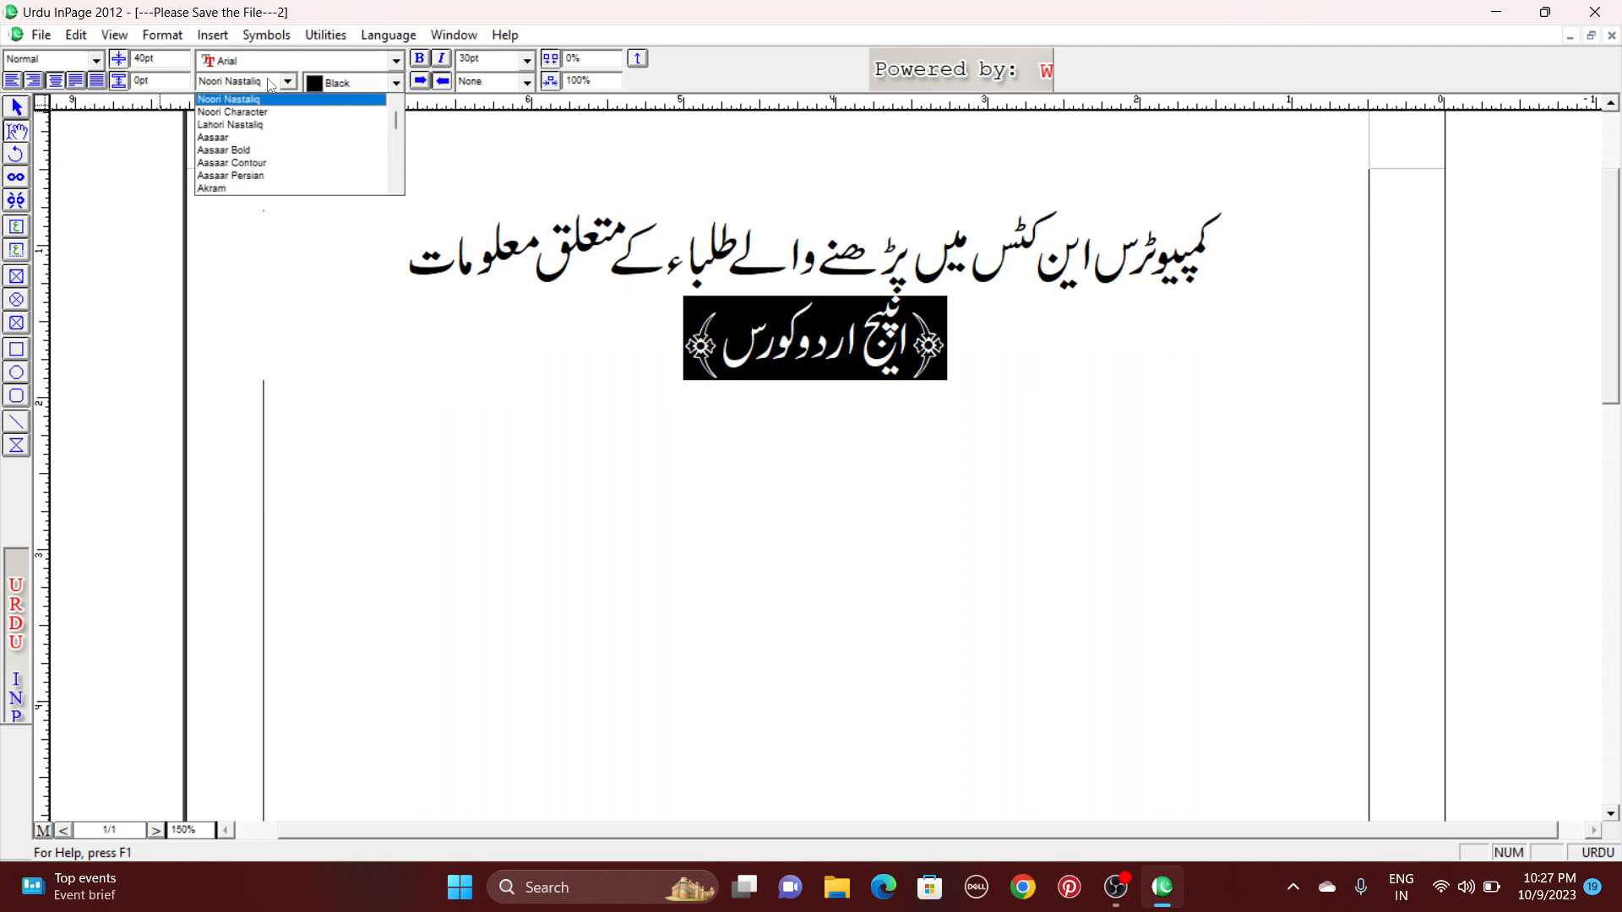
pyautogui.scroll(-2, 247, 145)
pyautogui.click(247, 150)
pyautogui.click(267, 81)
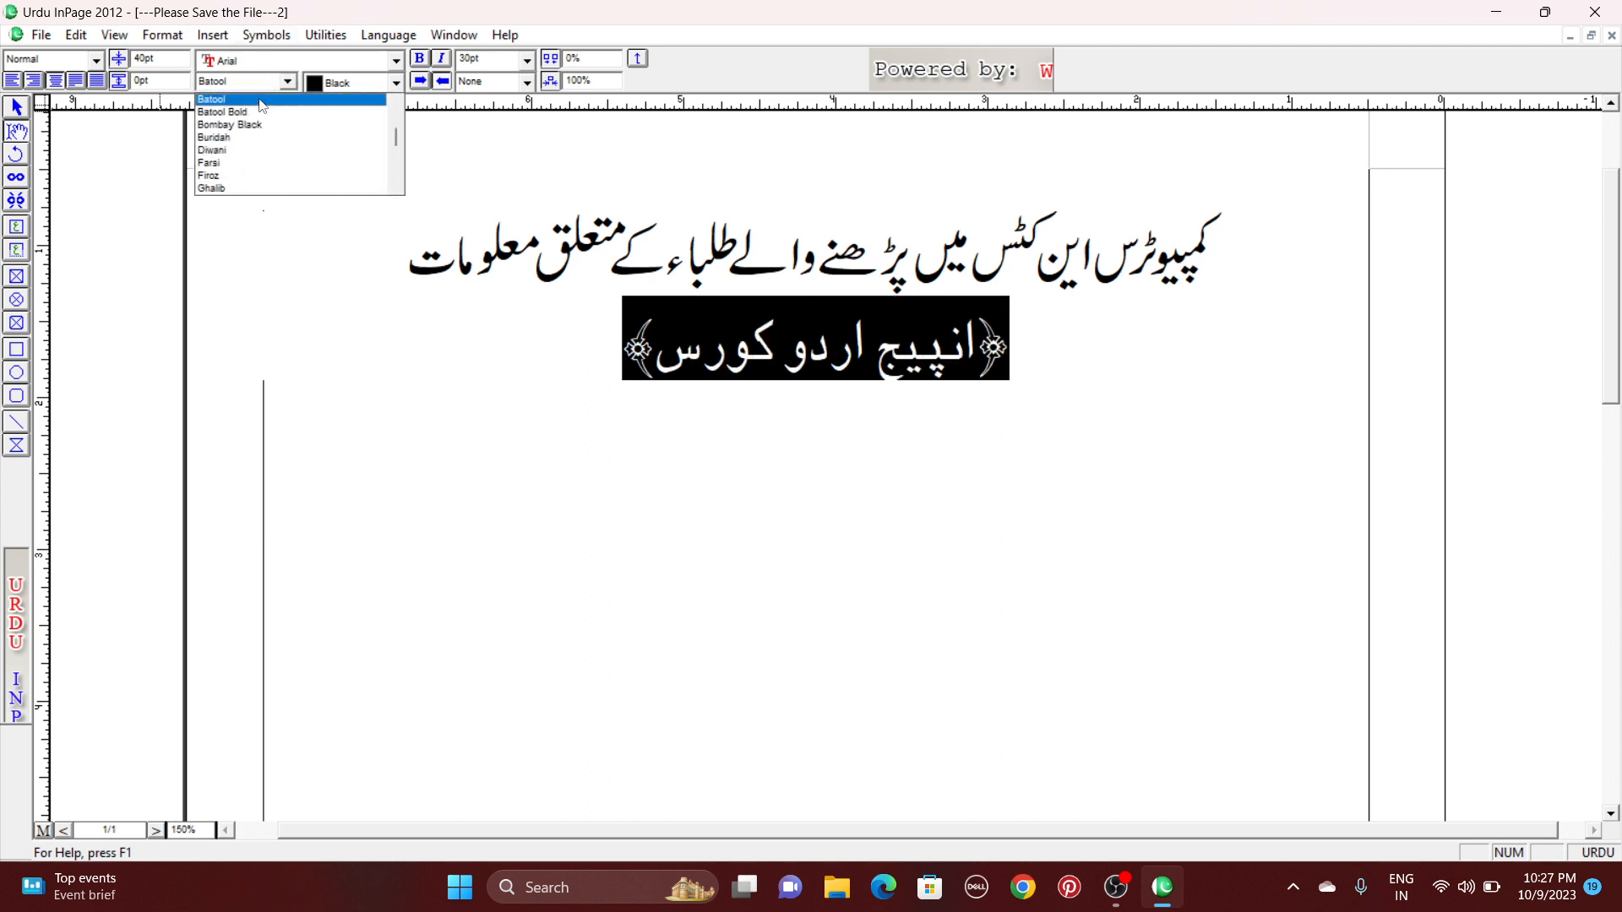
pyautogui.click(245, 111)
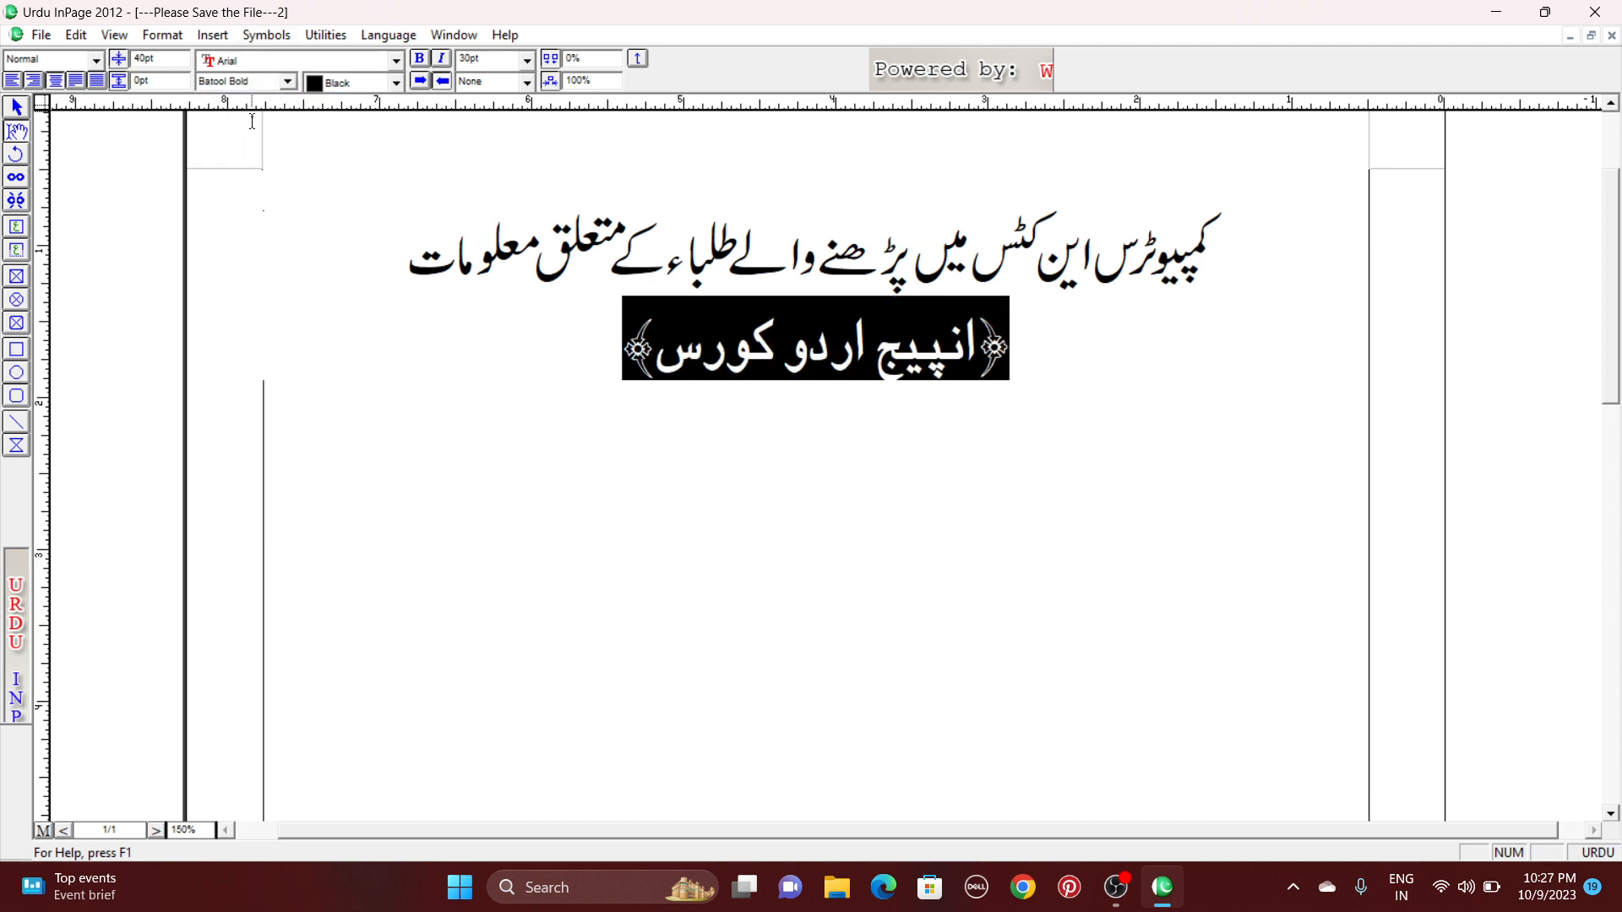
pyautogui.click(592, 333)
pyautogui.moveTo(590, 337); pyautogui.dragTo(1133, 380)
# - Size the subtitle at 17pt, apply Alt+Up to it, and review the whole page
pyautogui.click(495, 61)
pyautogui.write('17')
pyautogui.press('Return')
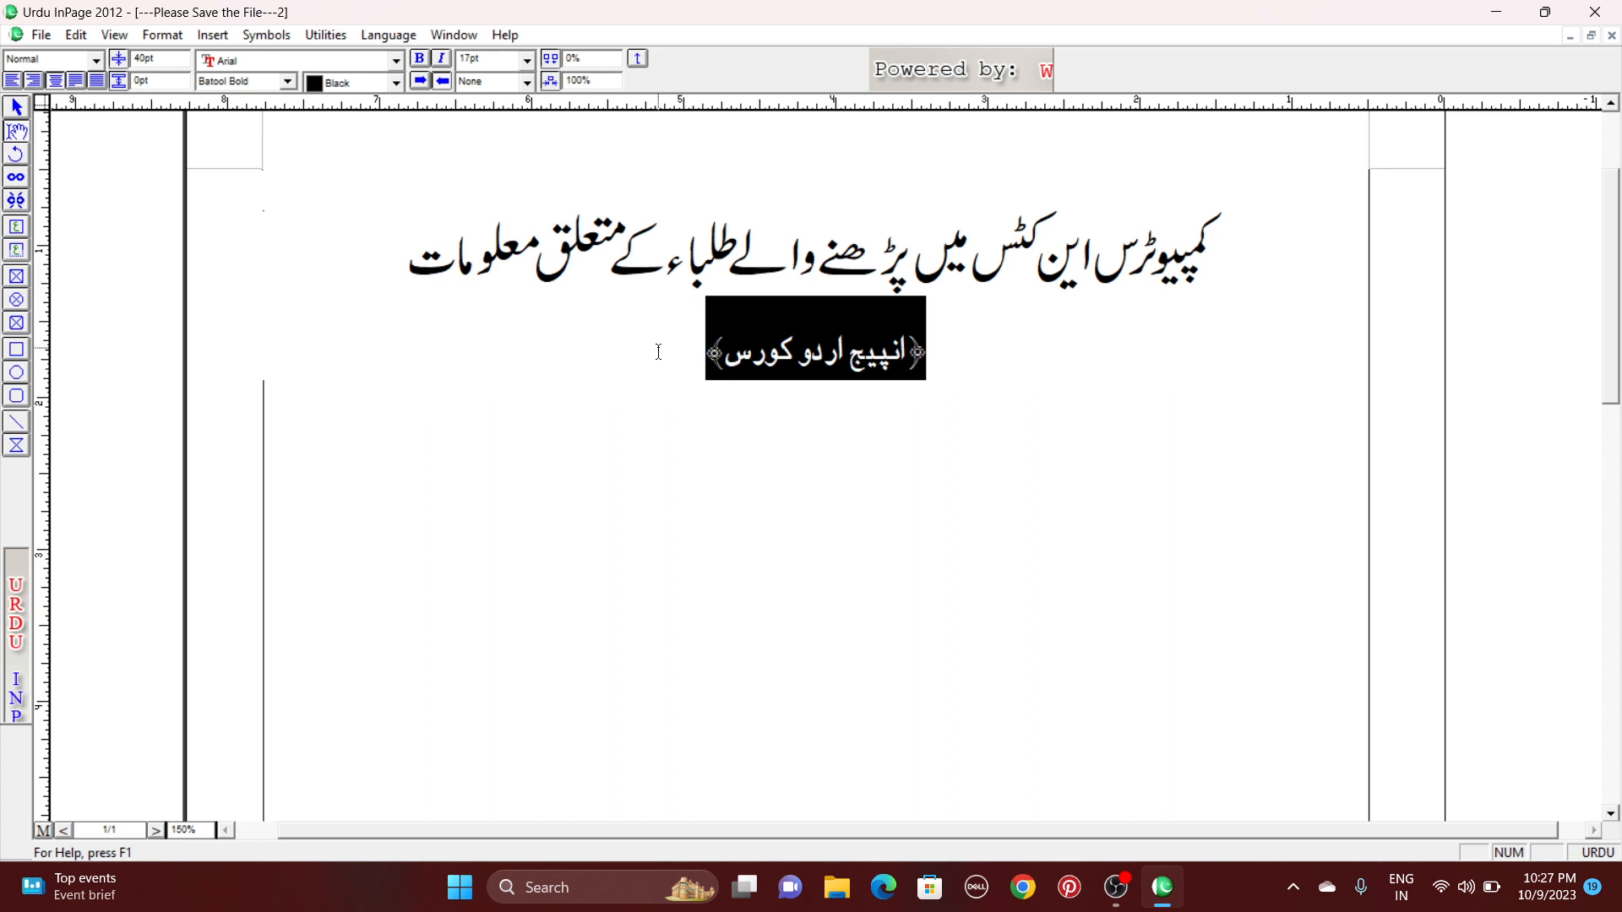
pyautogui.click(658, 352)
pyautogui.moveTo(655, 350); pyautogui.dragTo(1053, 355)
pyautogui.hotkey('alt', 'Up')
pyautogui.hotkey('alt', 'Up')
pyautogui.hotkey('alt', 'Up')
pyautogui.hotkey('alt', 'Up')
pyautogui.hotkey('alt', 'Up')
pyautogui.hotkey('alt', 'Up')
pyautogui.hotkey('alt', 'Up')
pyautogui.hotkey('alt', 'Up')
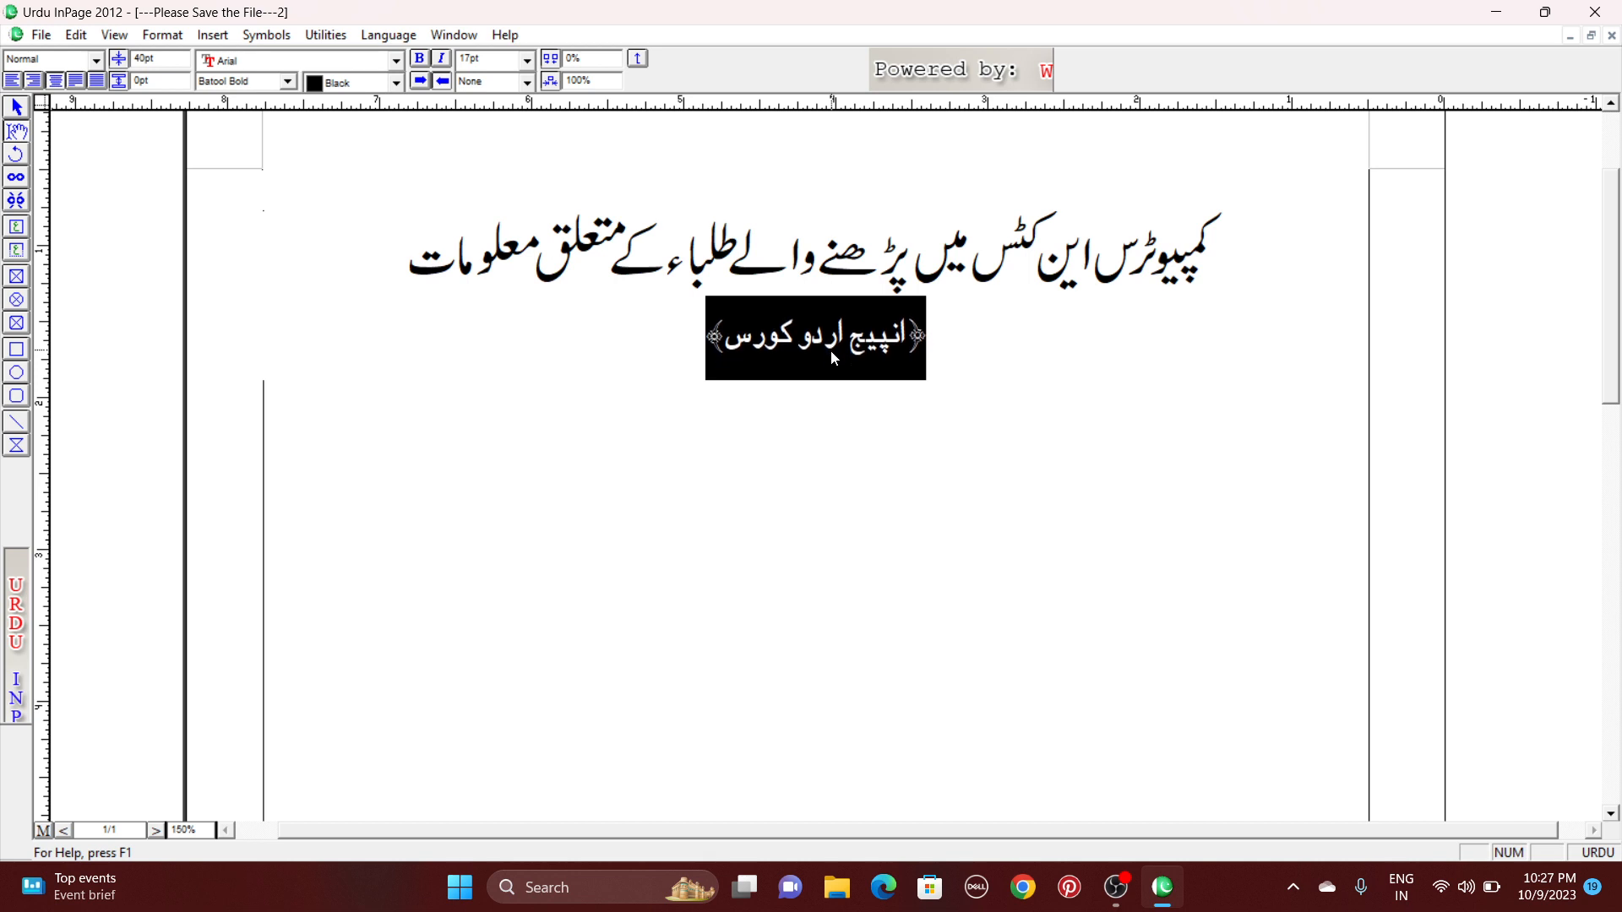
pyautogui.click(679, 326)
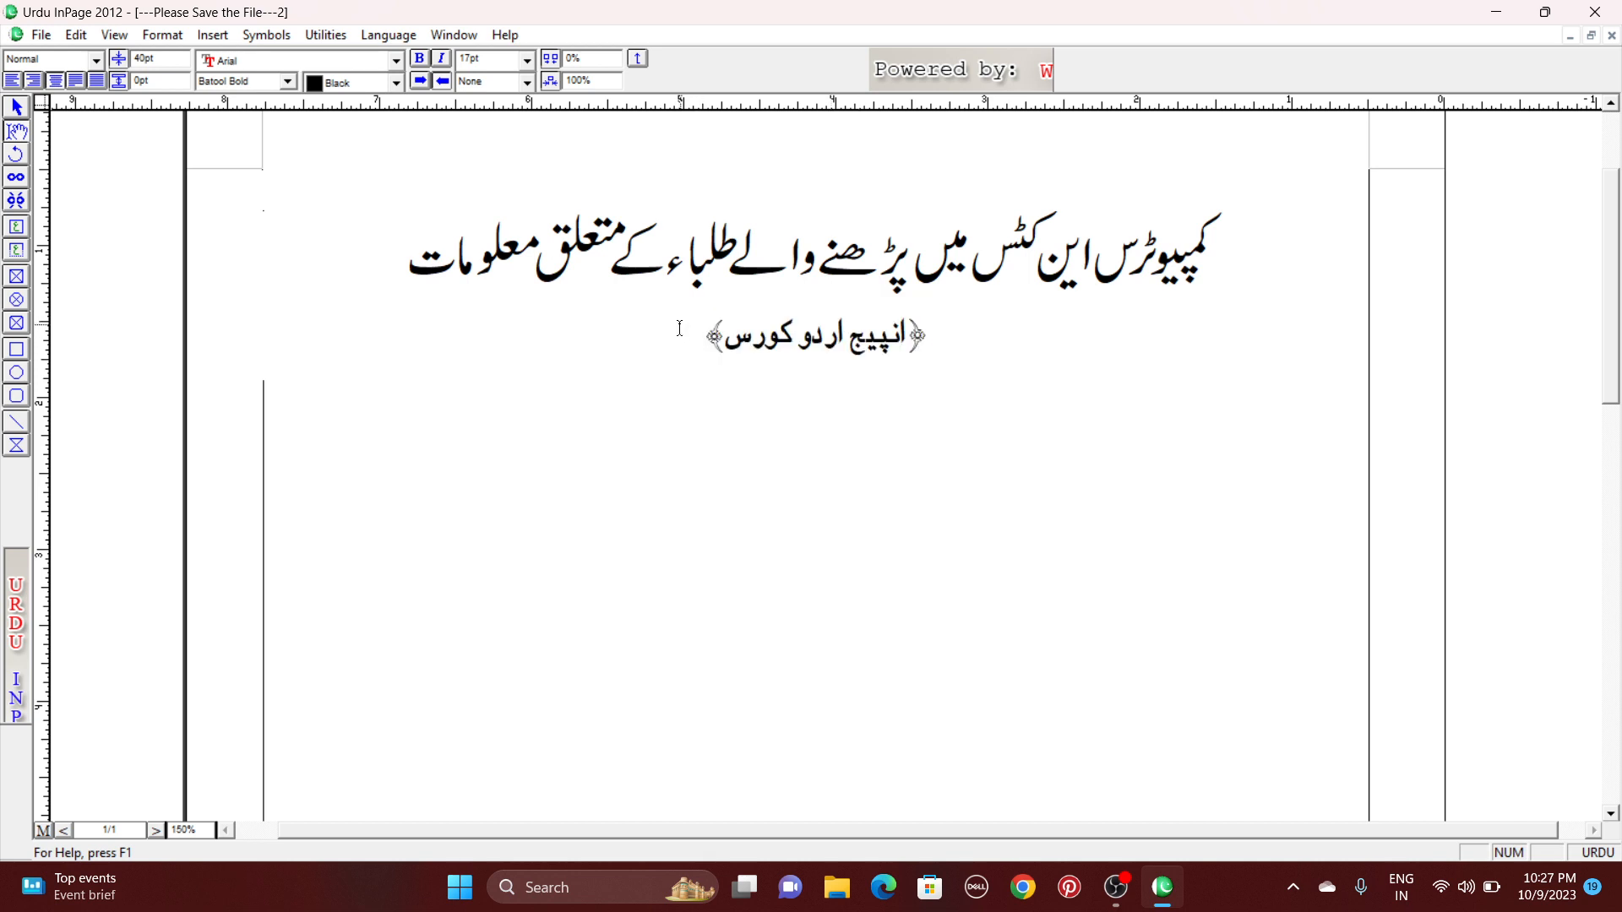
pyautogui.rightClick(646, 278)
pyautogui.rightClick(747, 222)
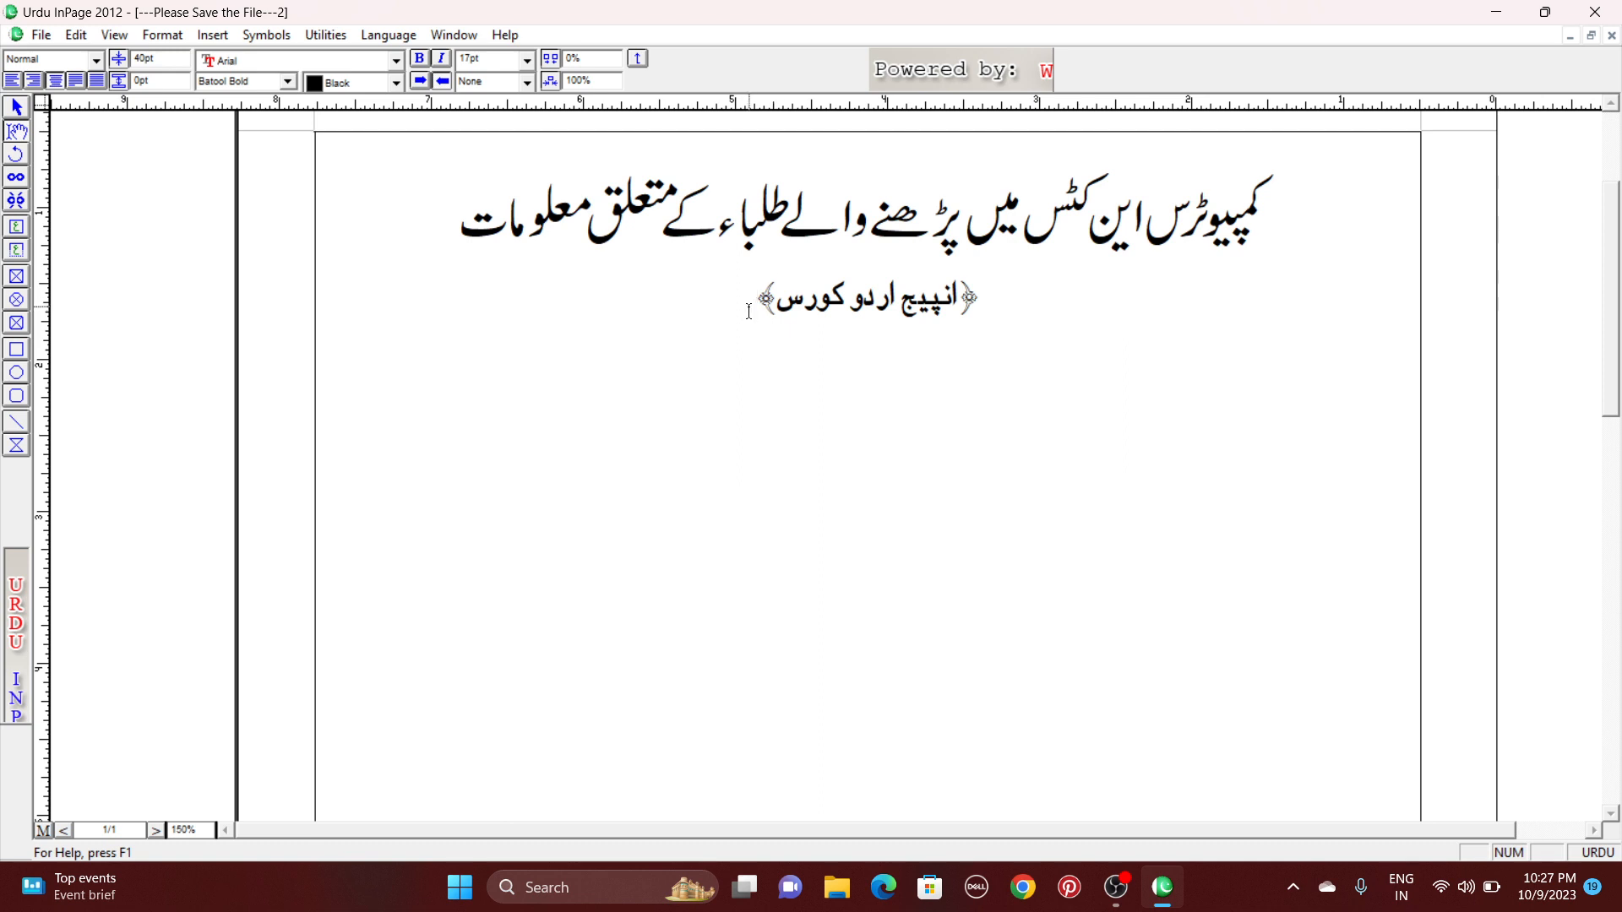
# - Try 25pt on the subtitle, revert it to 17pt, and start a new centred line below
pyautogui.moveTo(749, 311); pyautogui.dragTo(1083, 306)
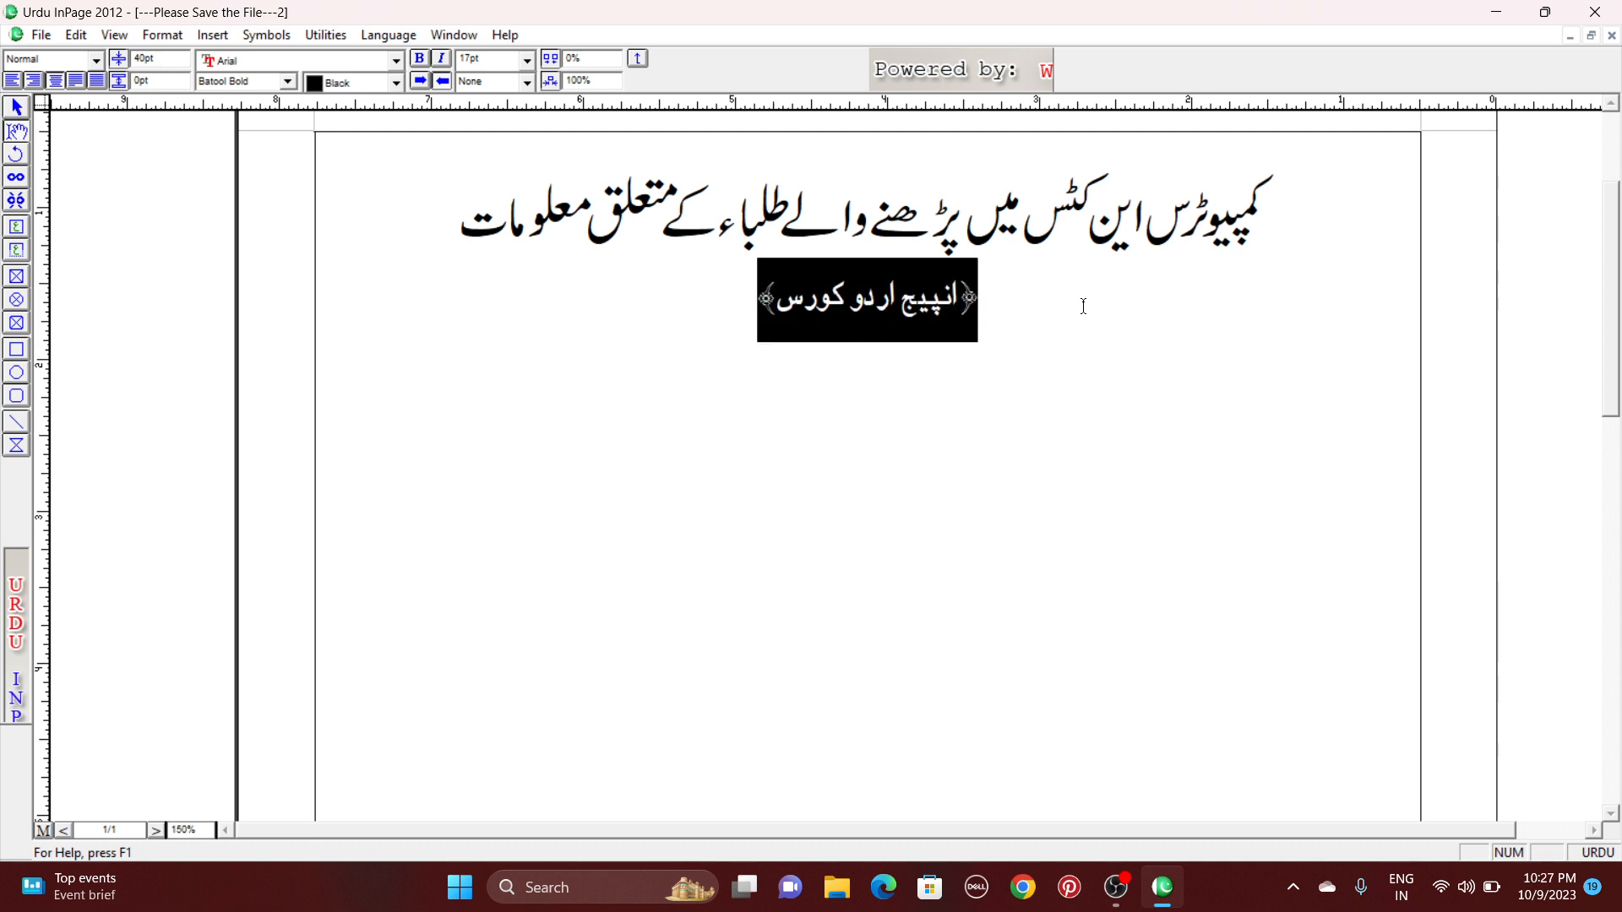
pyautogui.doubleClick(490, 59)
pyautogui.write('25')
pyautogui.press('Return')
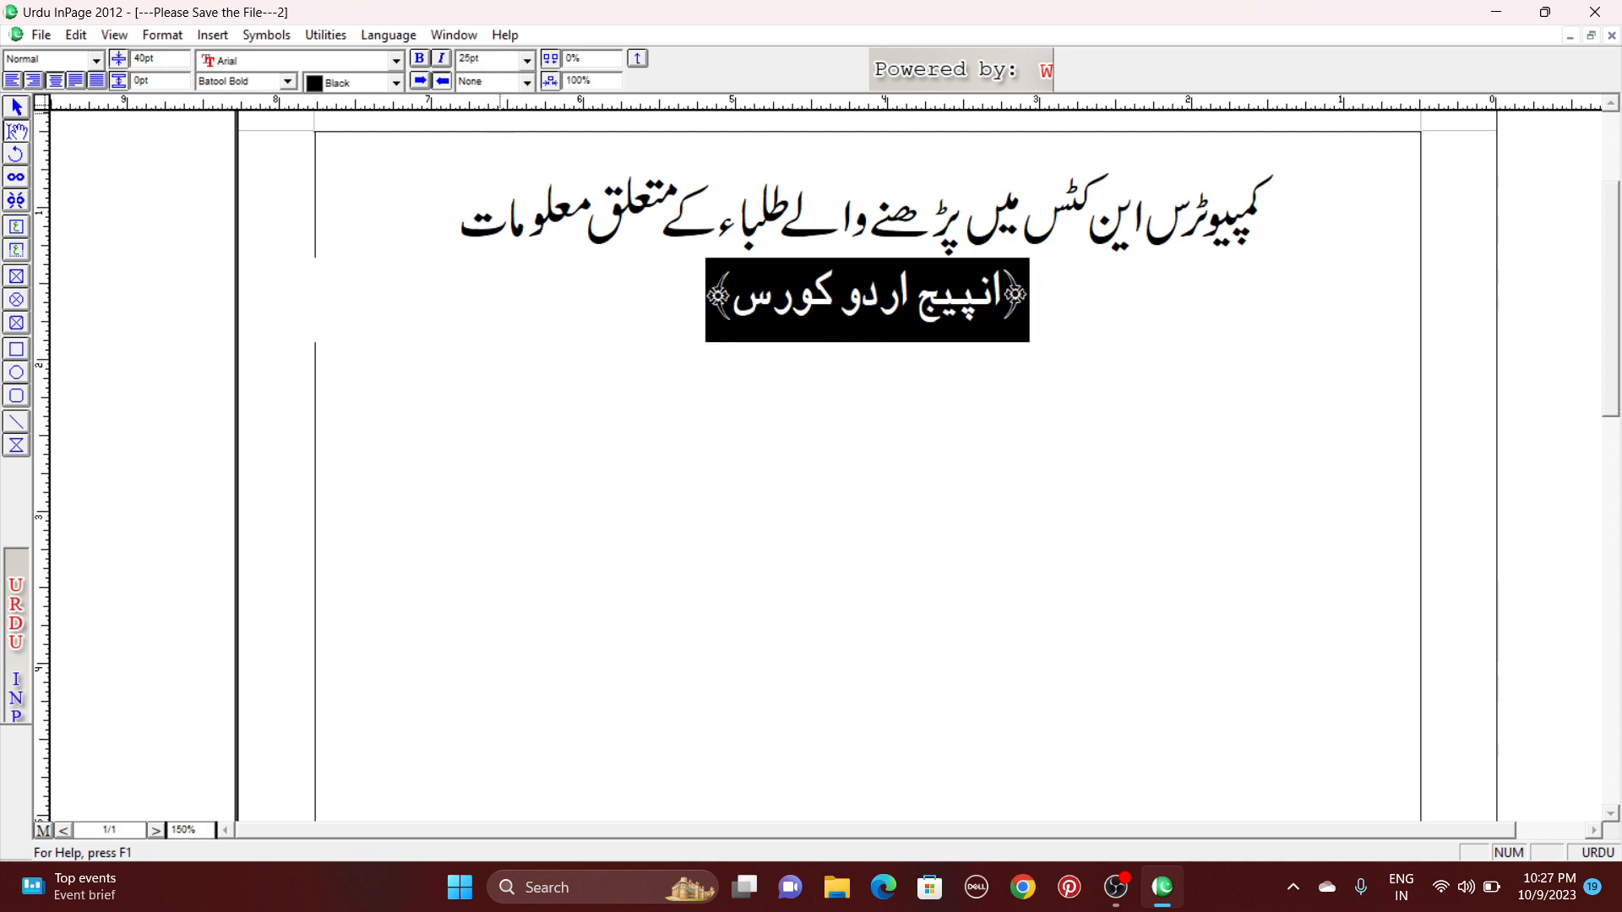
pyautogui.doubleClick(495, 59)
pyautogui.write('17')
pyautogui.press('Return')
pyautogui.click(731, 303)
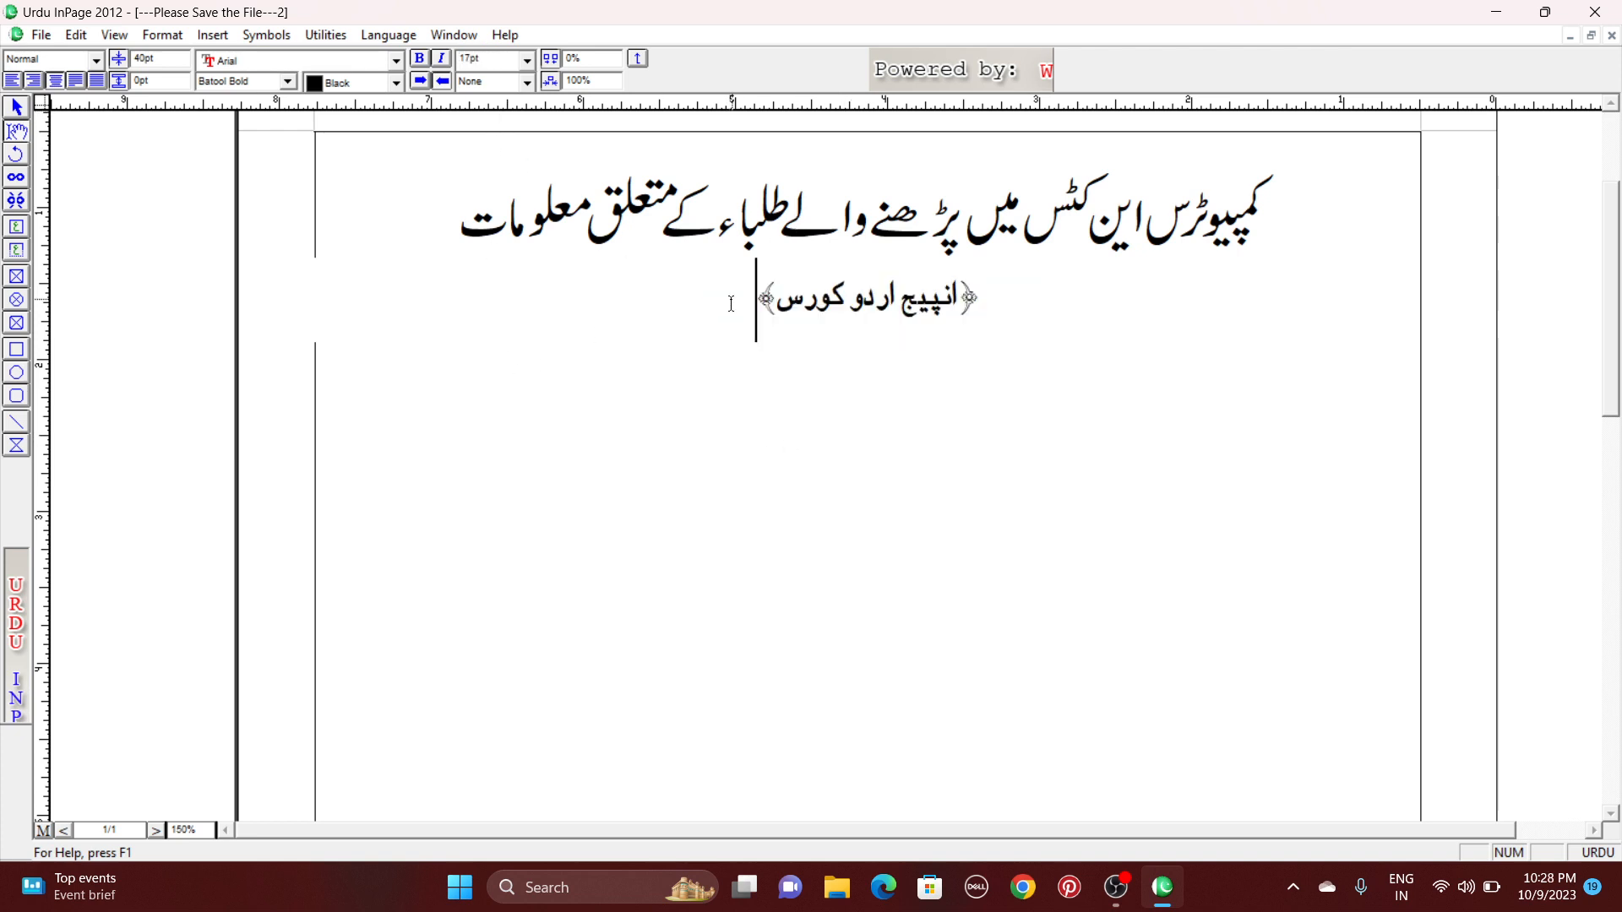
pyautogui.press('Return')
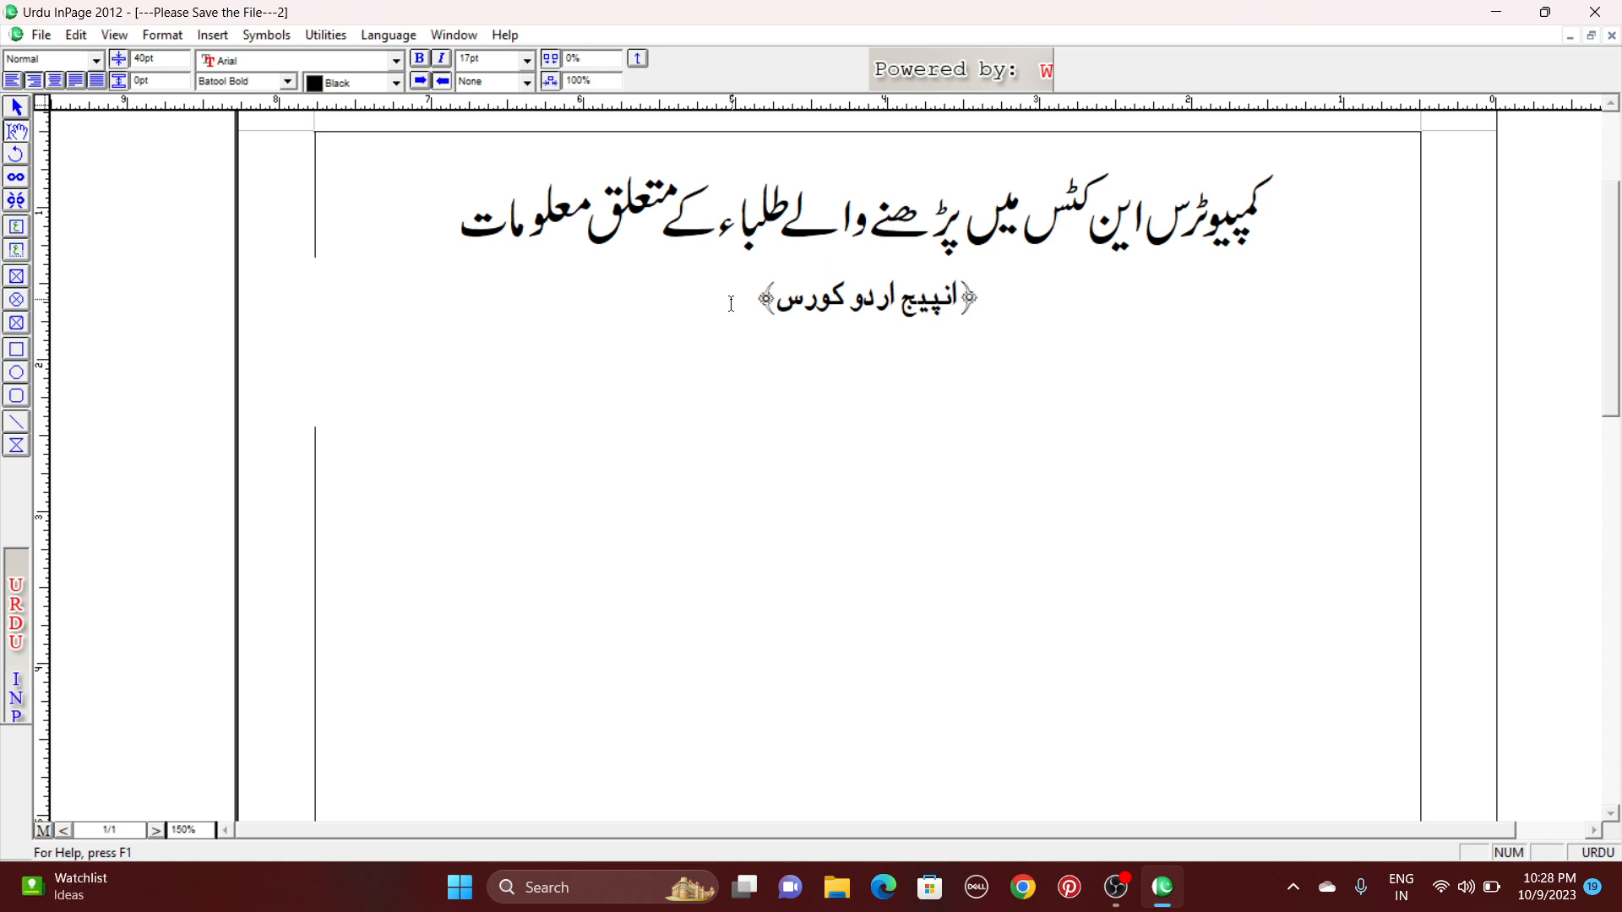
# - Insert a two-row, five-column table from Insert > Table below the subtitle
pyautogui.click(215, 36)
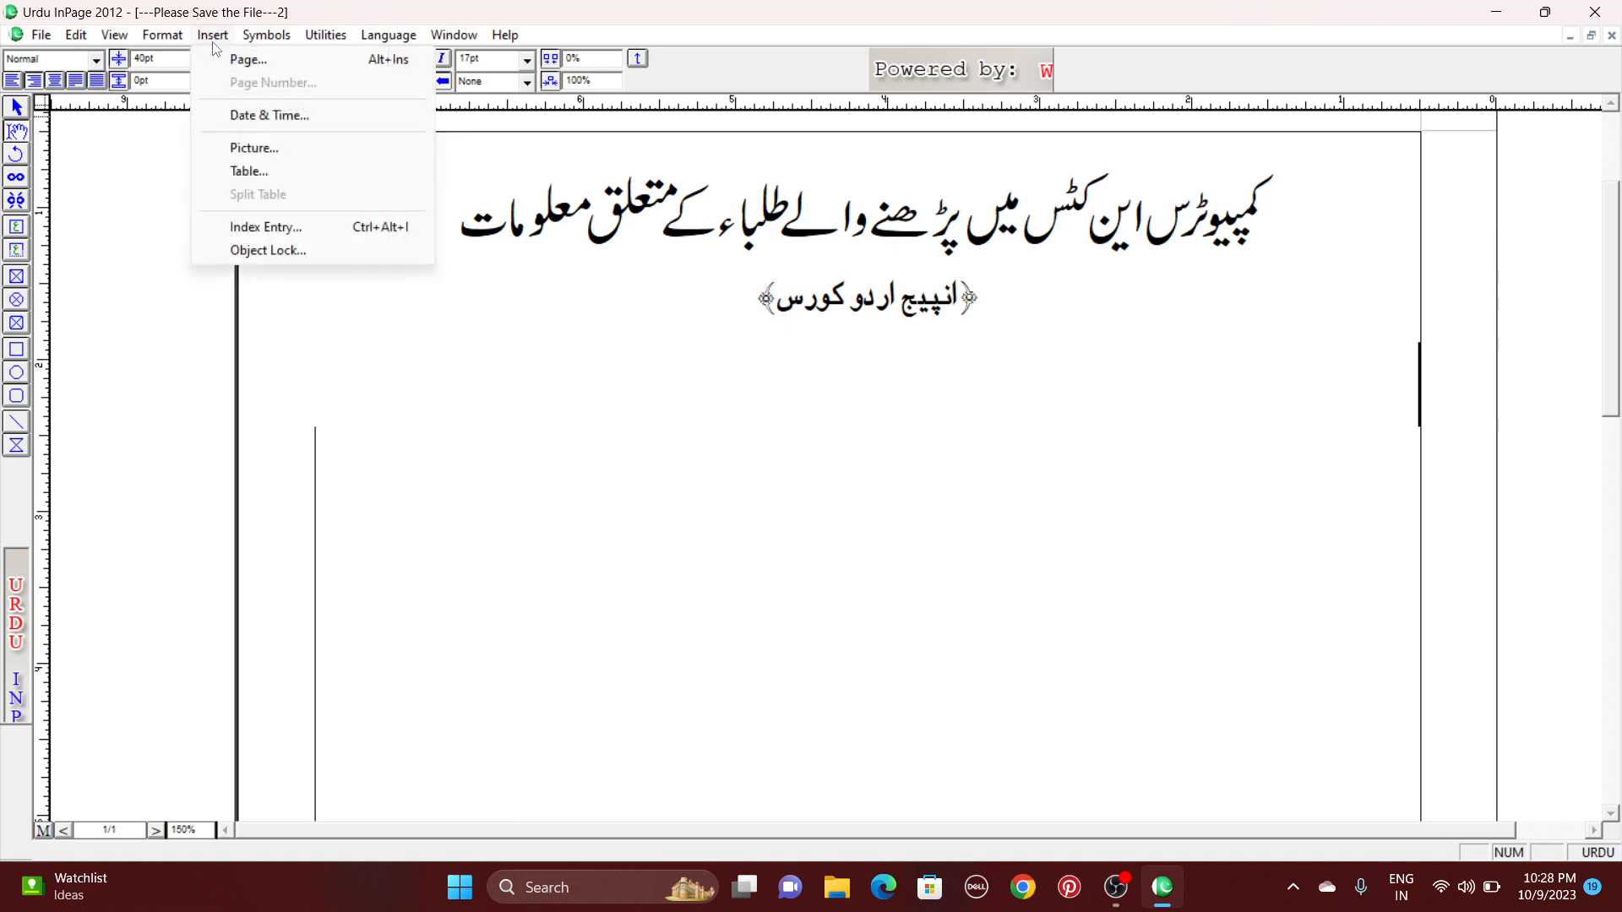
pyautogui.click(282, 172)
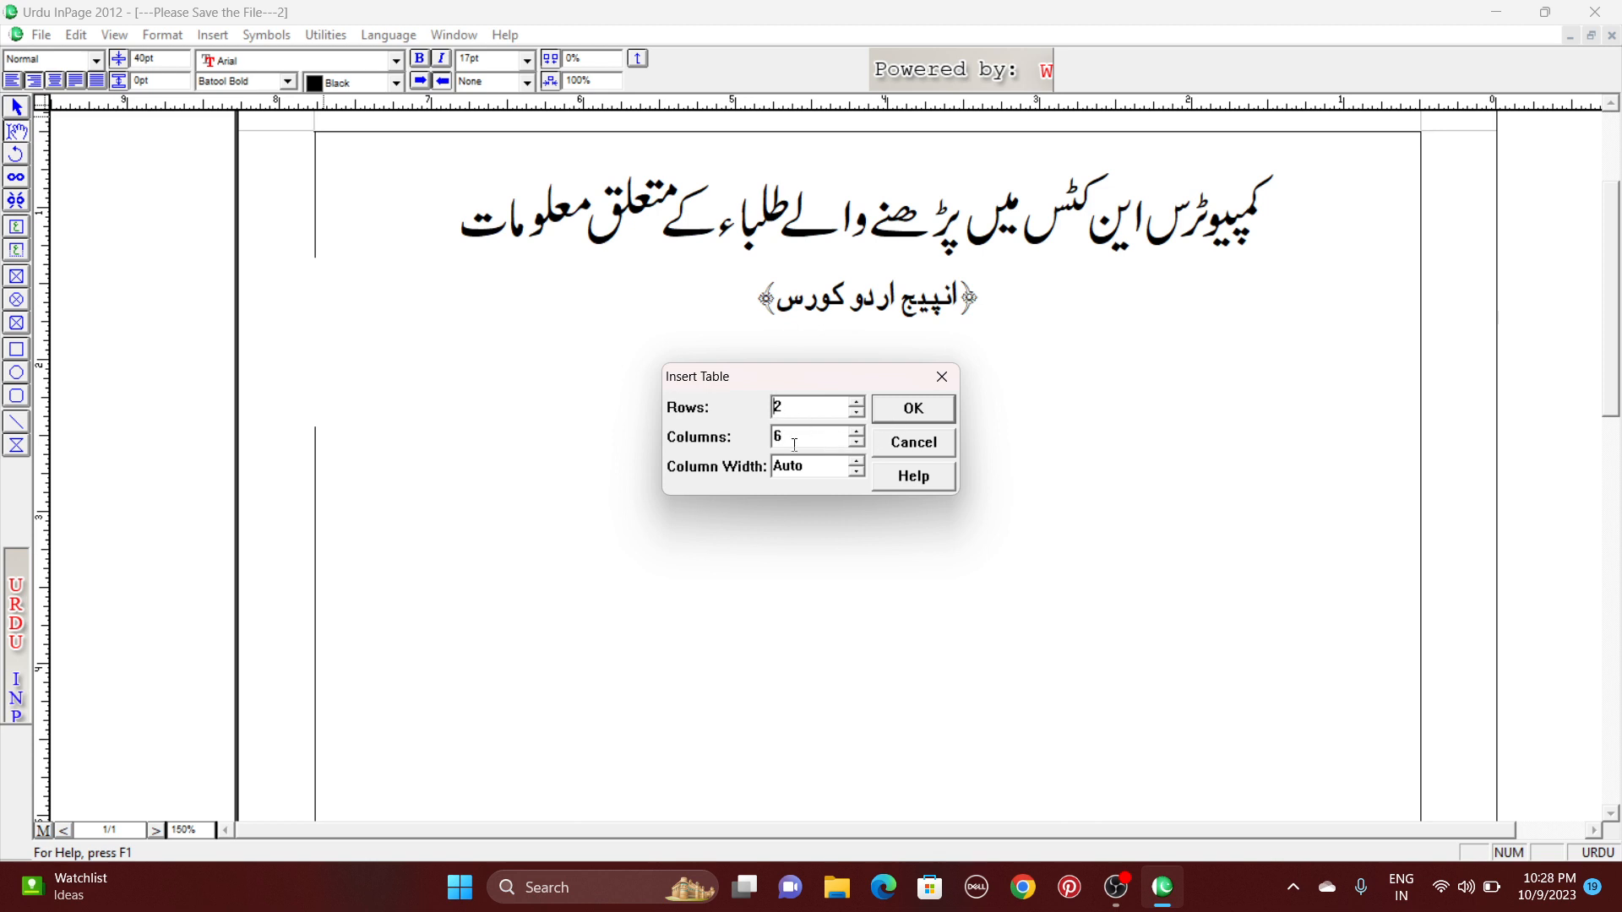
pyautogui.click(878, 412)
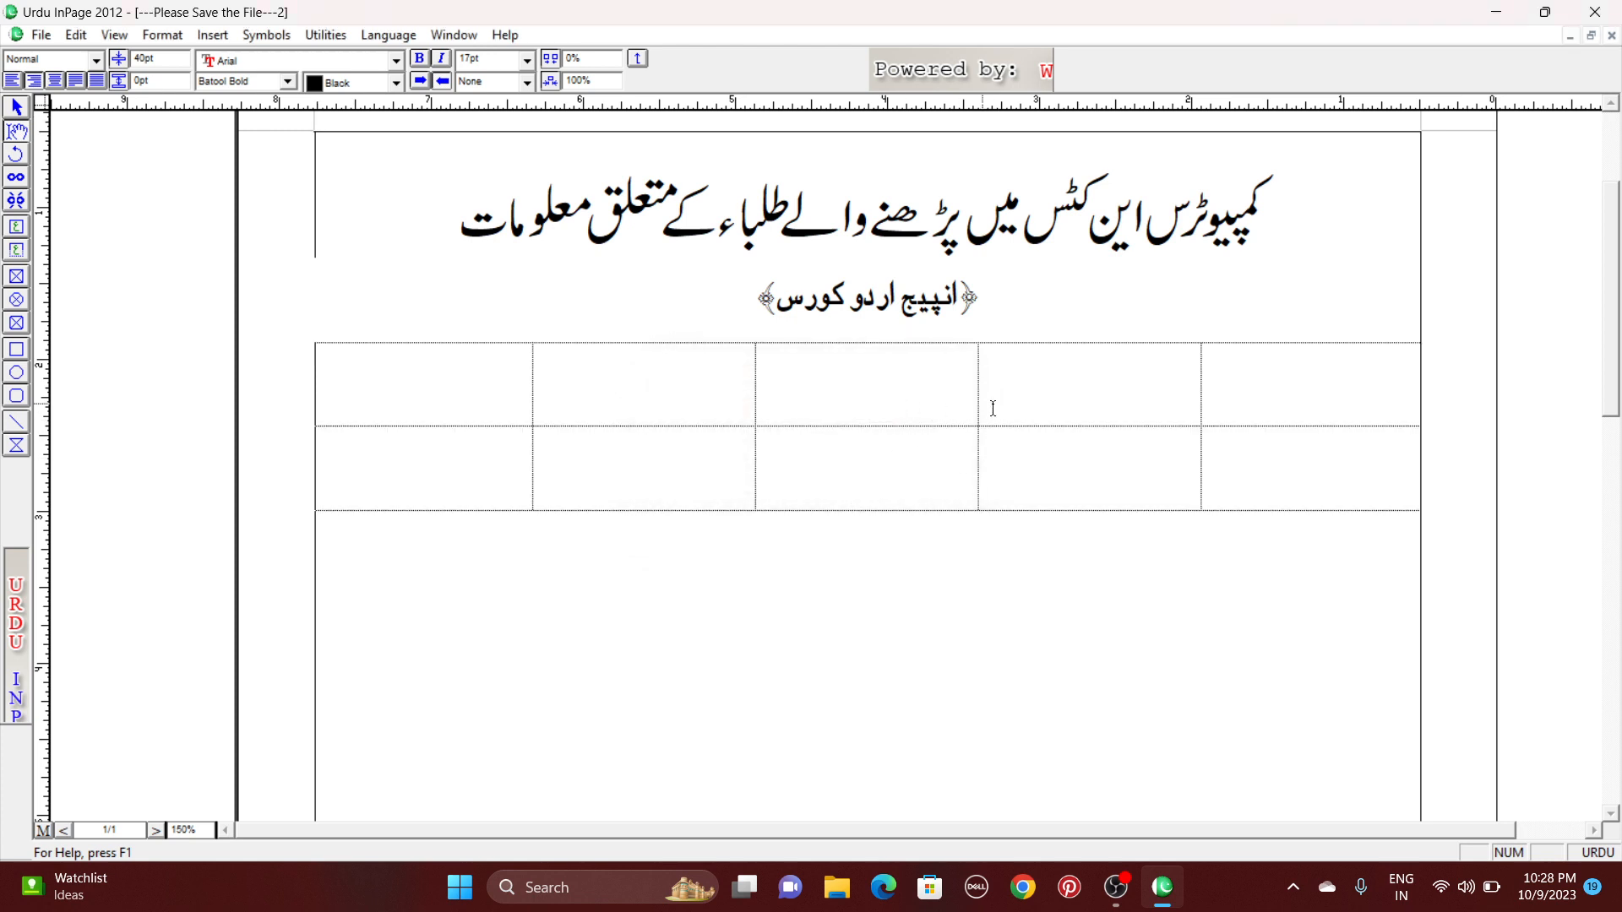
# - Give every table cell solid black line borders through Table Format
pyautogui.moveTo(1310, 372); pyautogui.dragTo(330, 422)
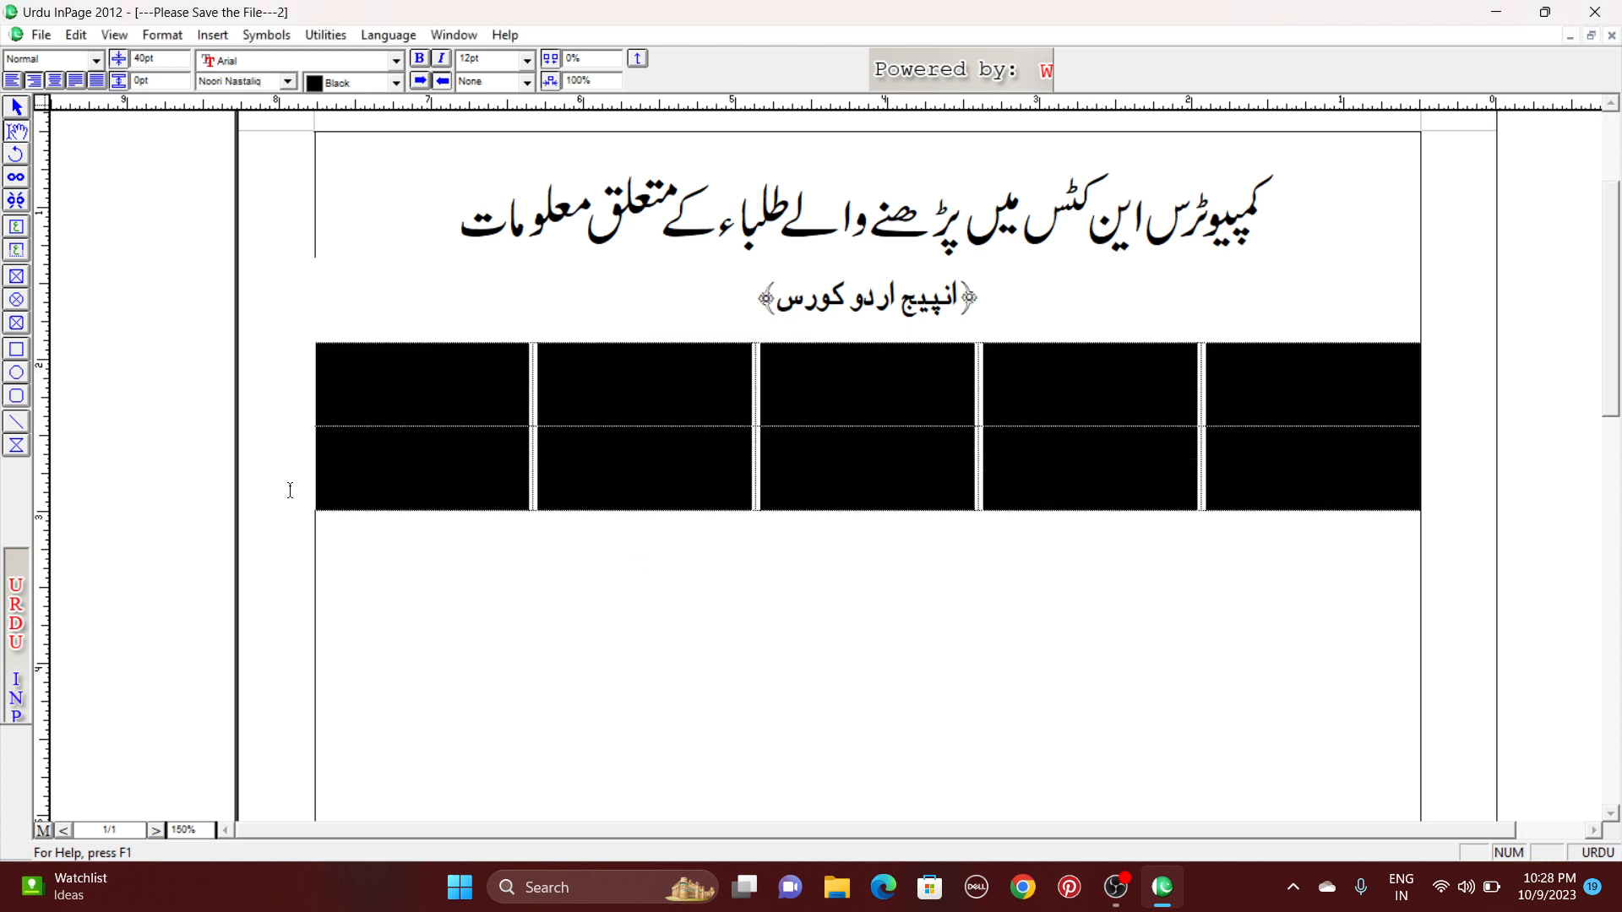
pyautogui.click(157, 38)
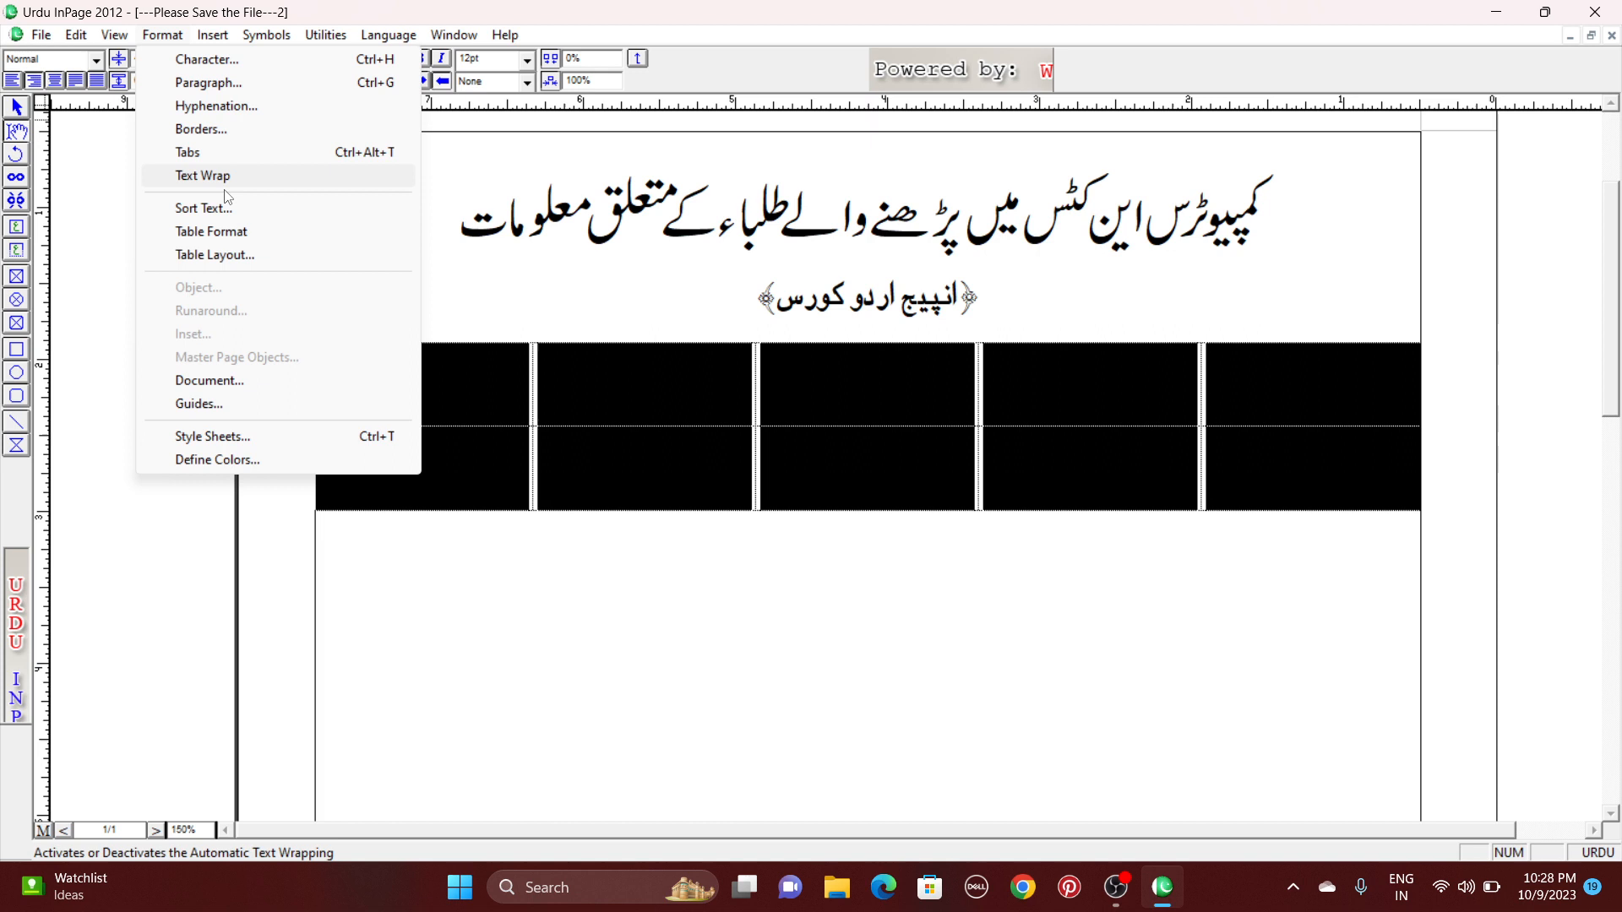
pyautogui.click(232, 236)
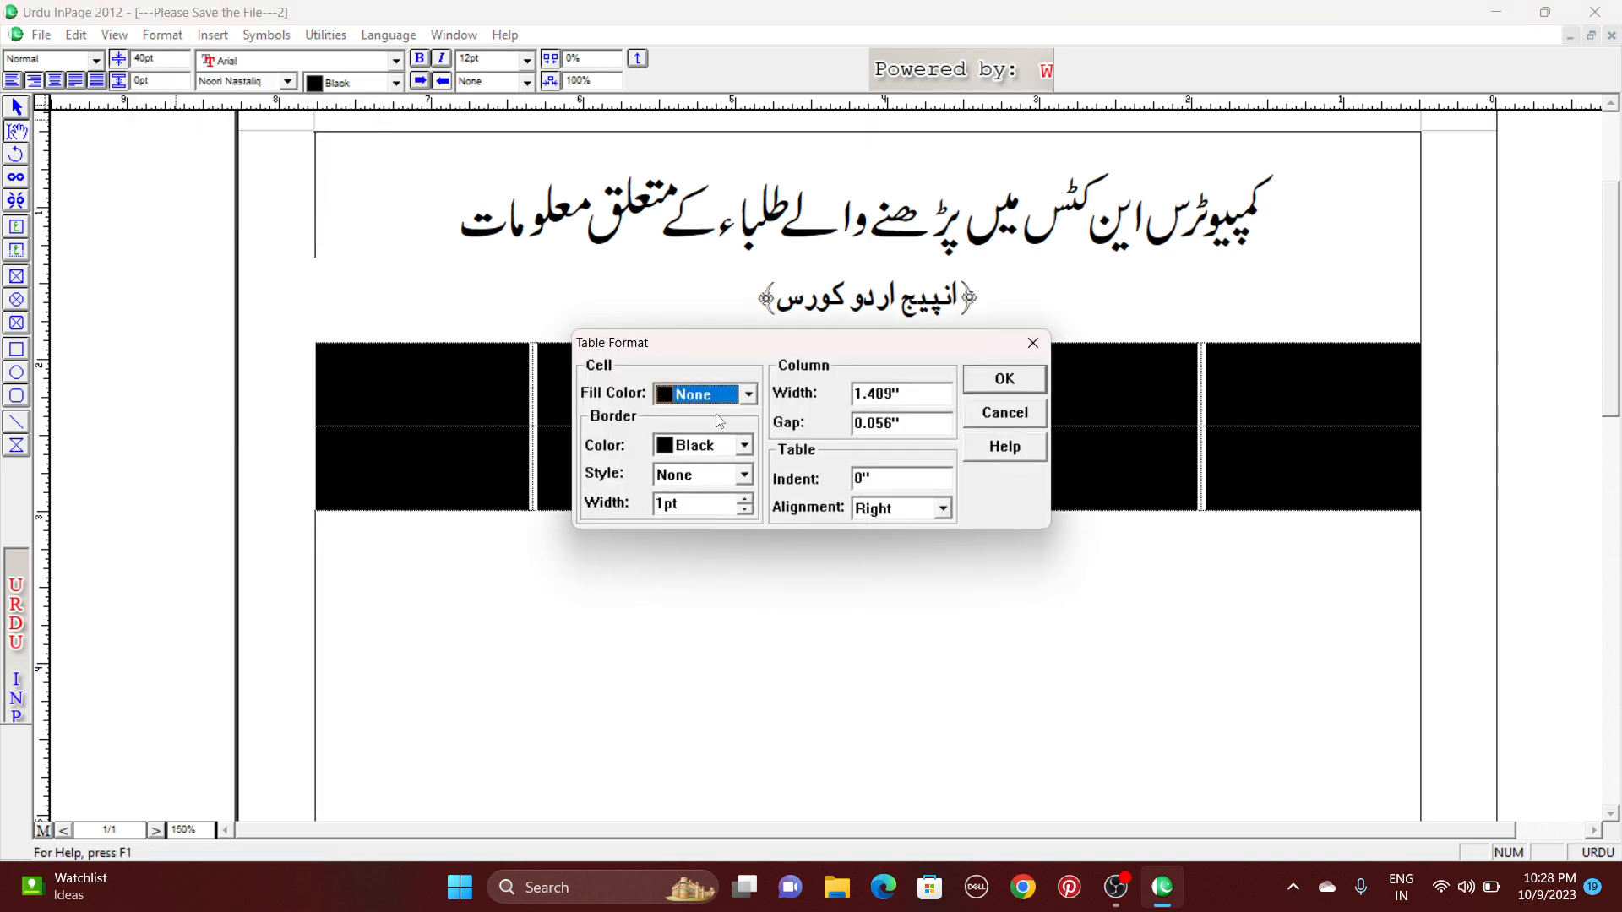
pyautogui.click(695, 478)
pyautogui.click(708, 516)
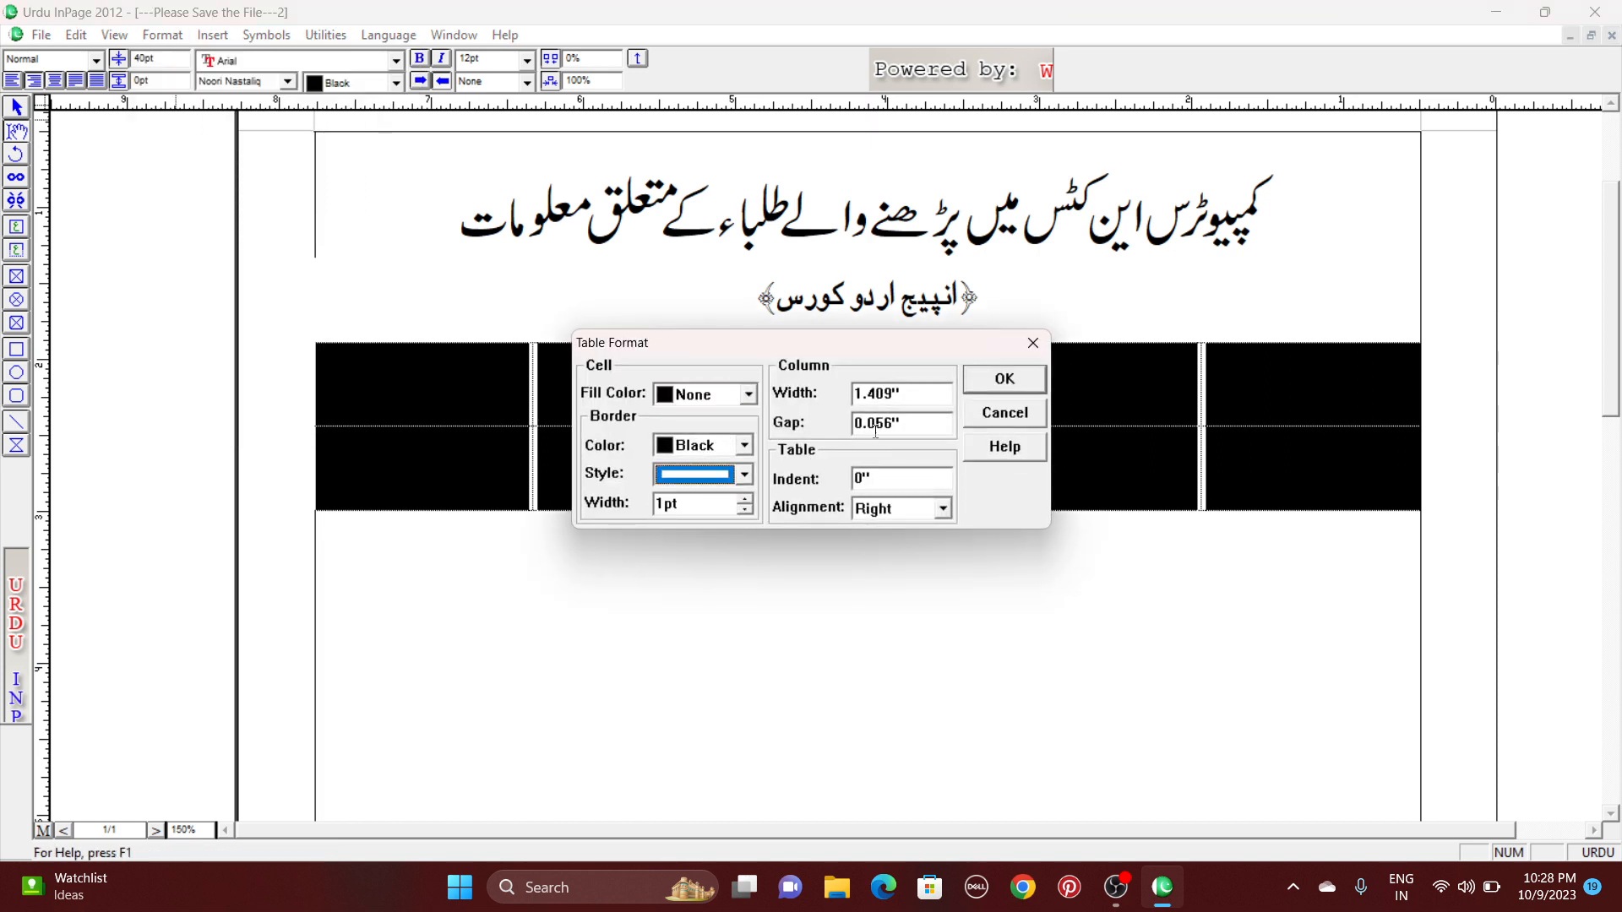
pyautogui.click(988, 384)
# - Narrow the table by dragging its right edge and a column border left, then select the three left columns
pyautogui.click(1199, 390)
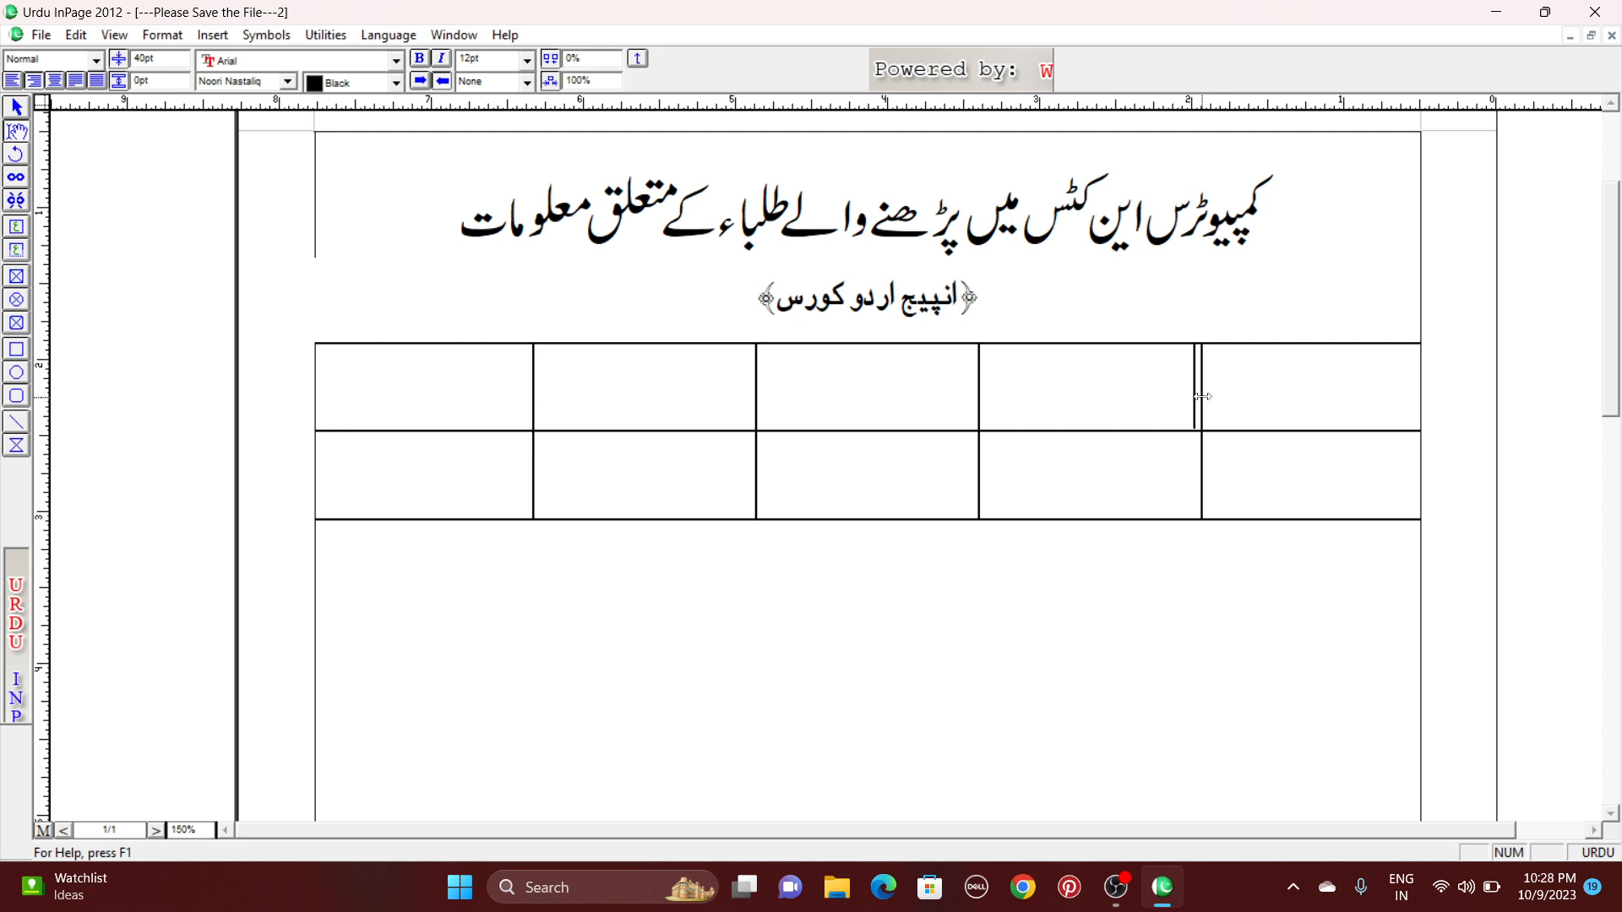
pyautogui.moveTo(1419, 400); pyautogui.dragTo(1324, 439)
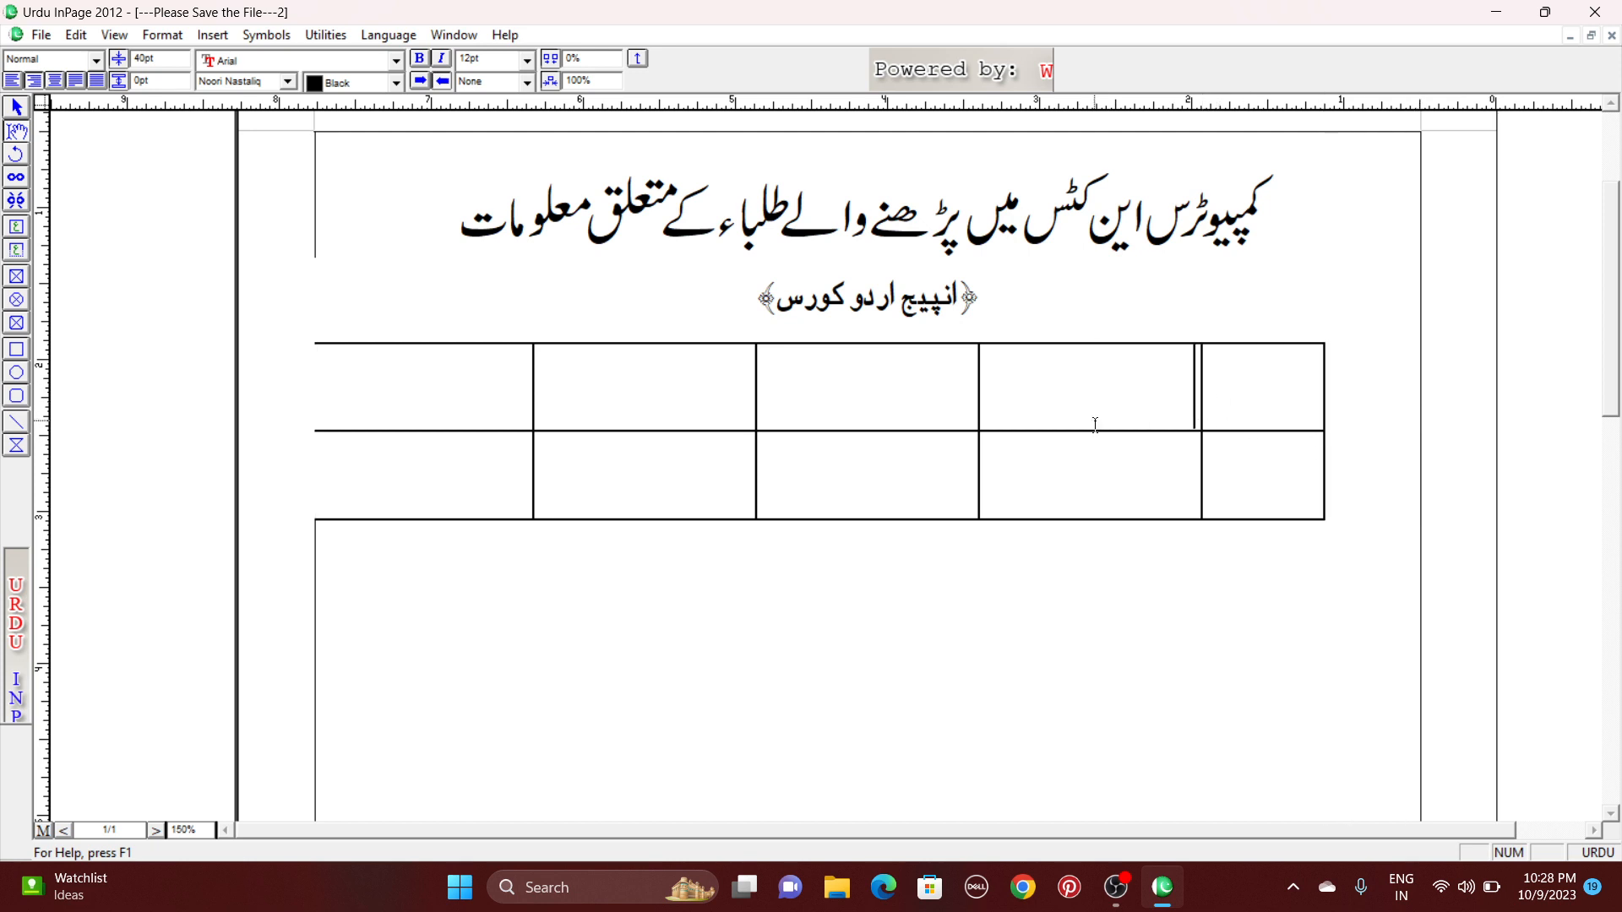
pyautogui.moveTo(978, 405); pyautogui.dragTo(657, 411)
pyautogui.moveTo(782, 391); pyautogui.dragTo(359, 328)
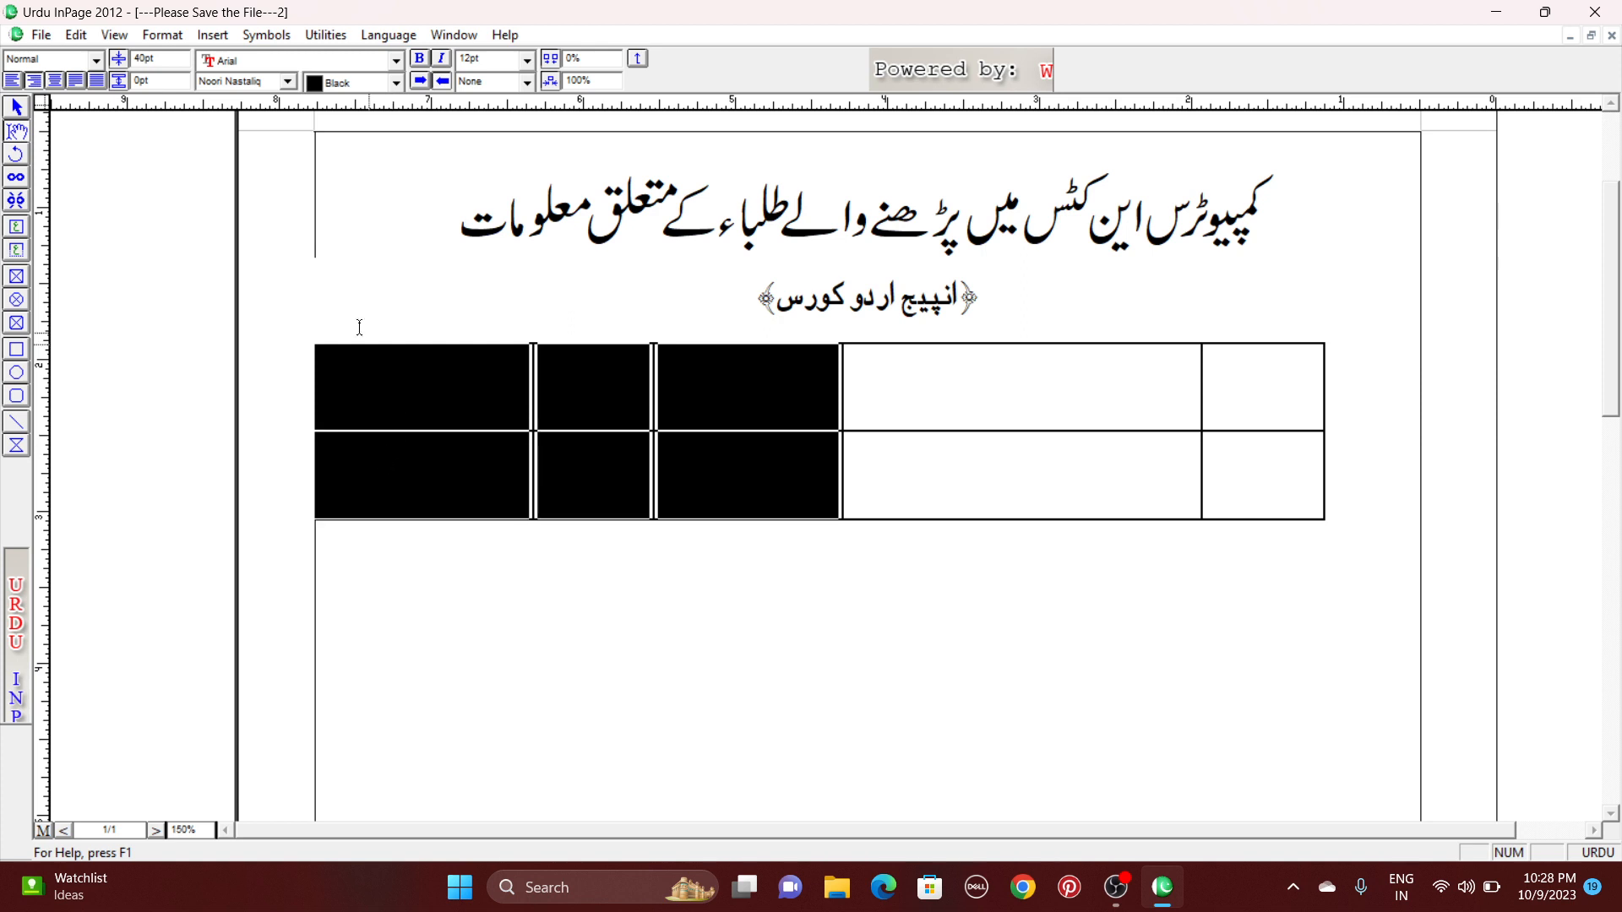
# - Set the three selected columns to a 0.7-inch width and check the page
pyautogui.click(157, 34)
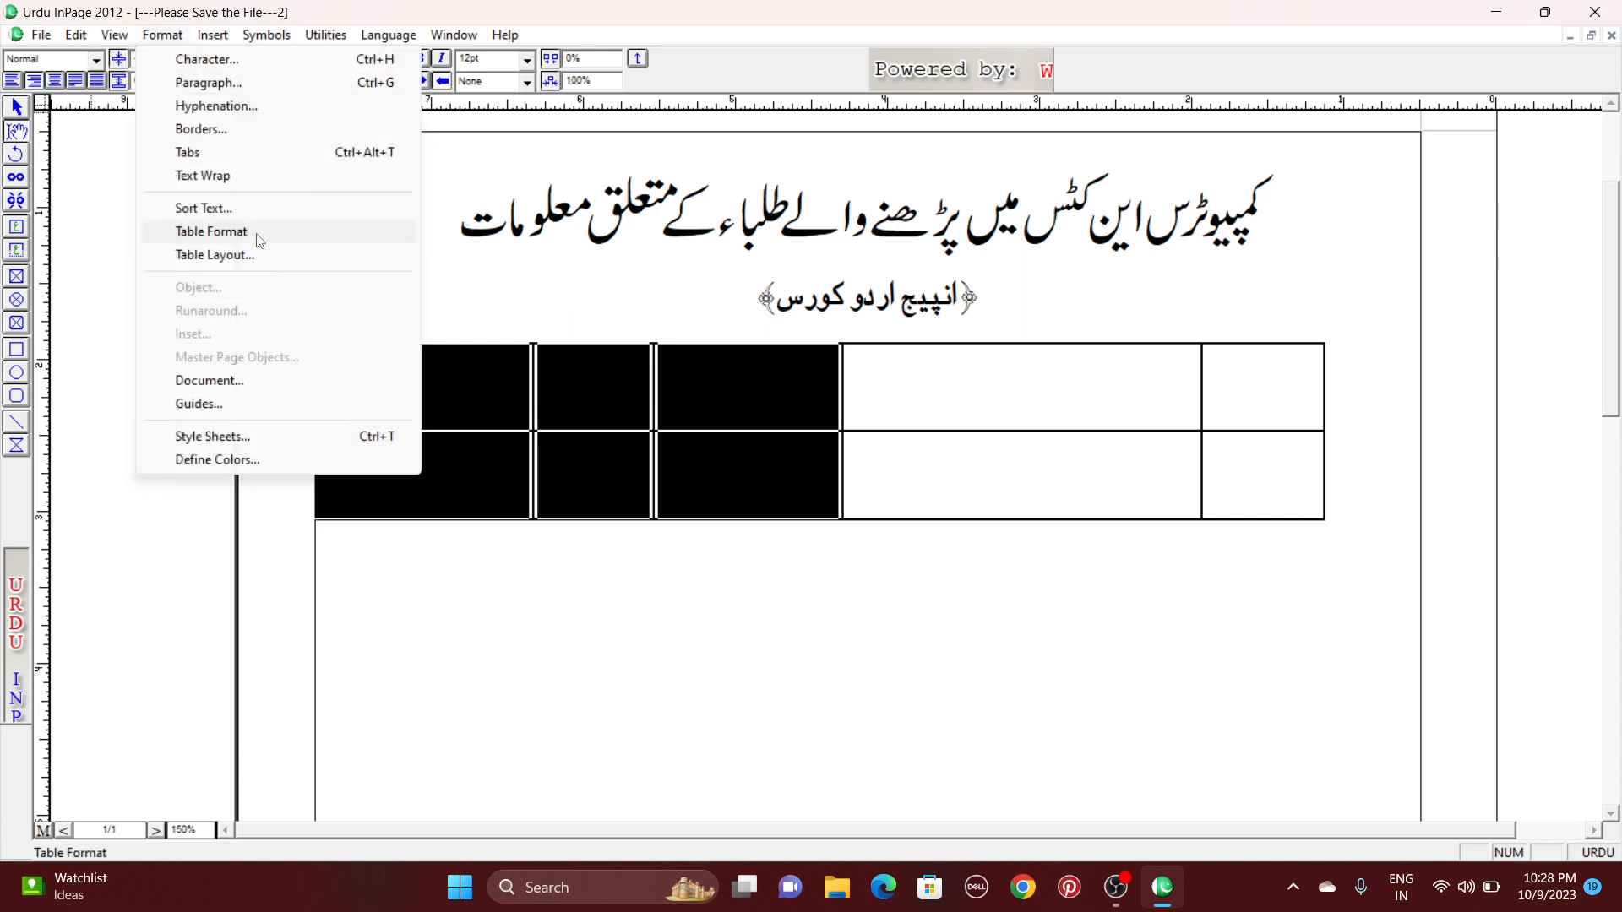
pyautogui.click(259, 241)
pyautogui.click(910, 392)
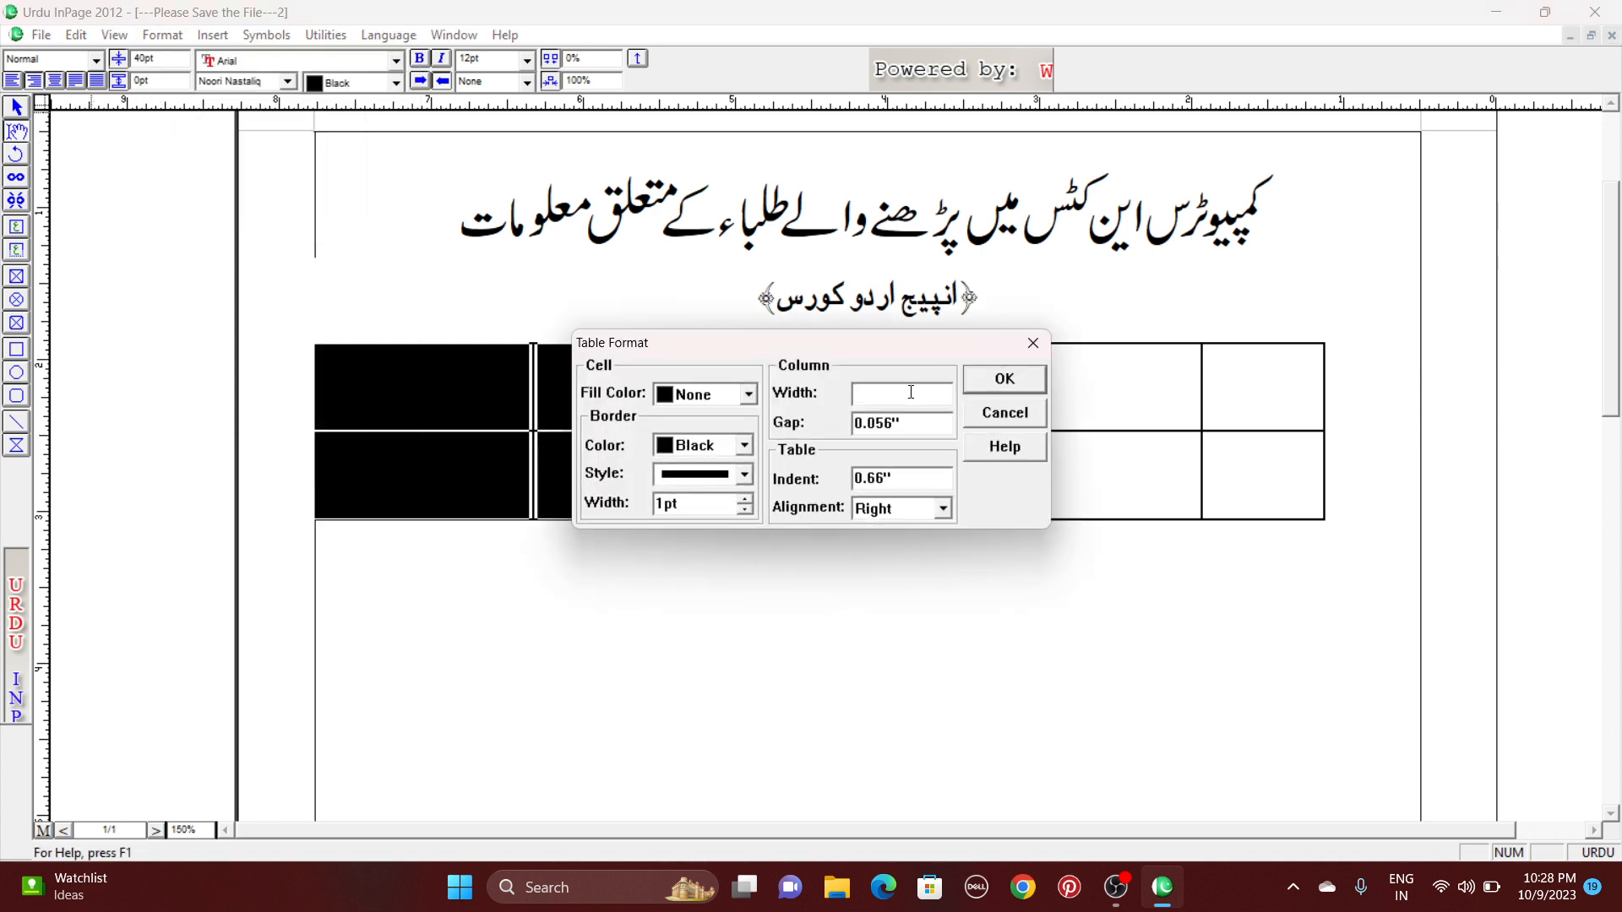
pyautogui.write('.7')
pyautogui.press('Return')
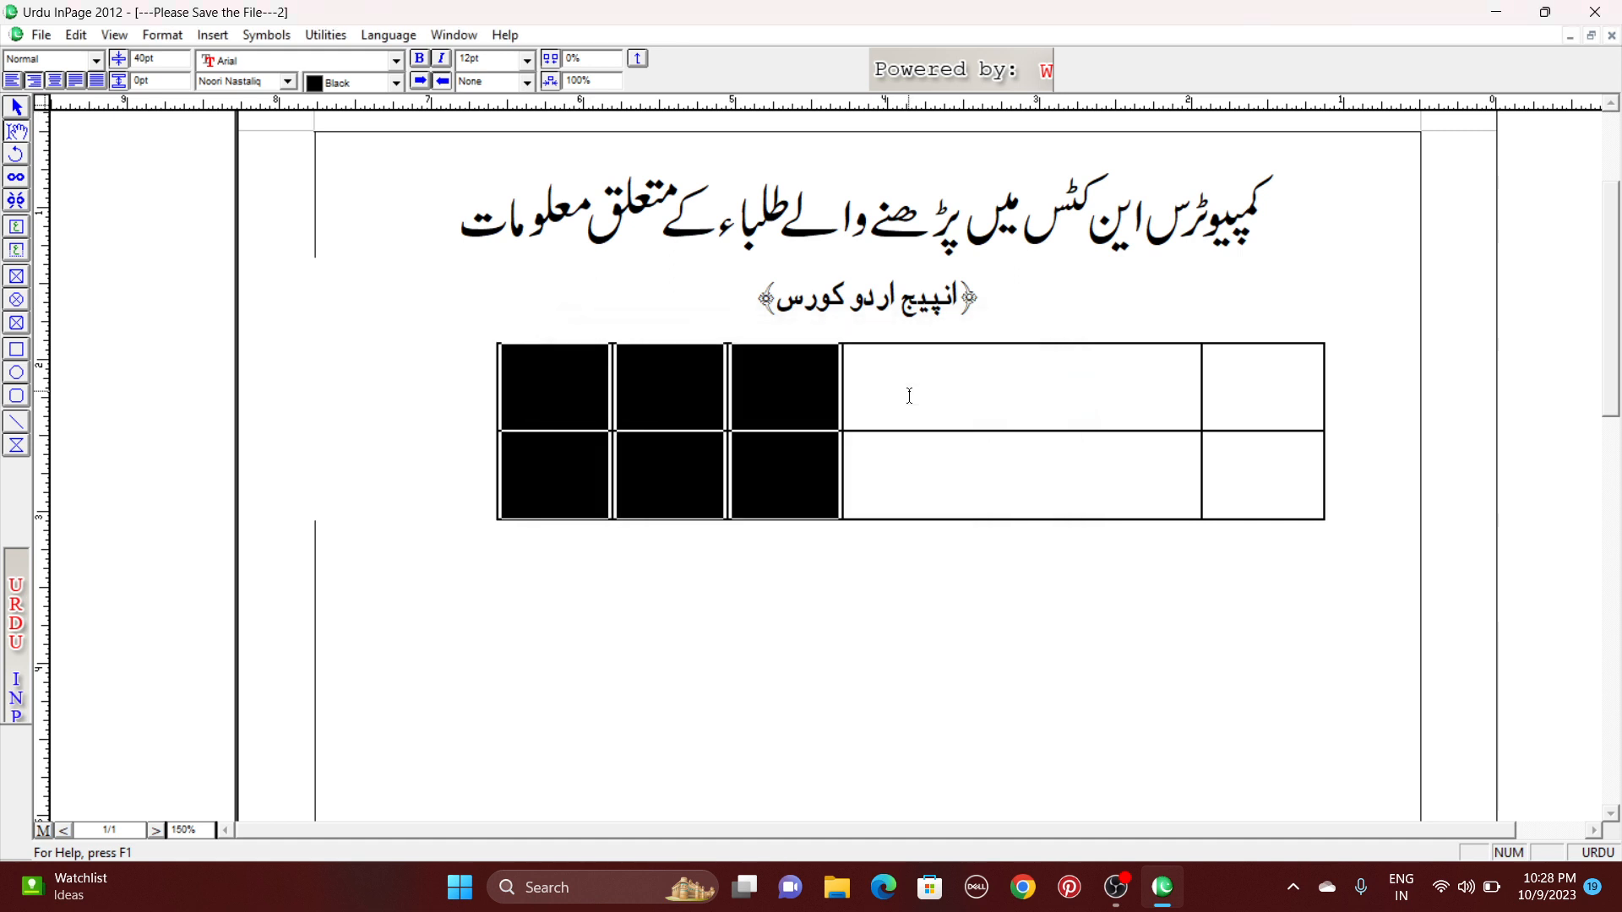
pyautogui.rightClick(781, 432)
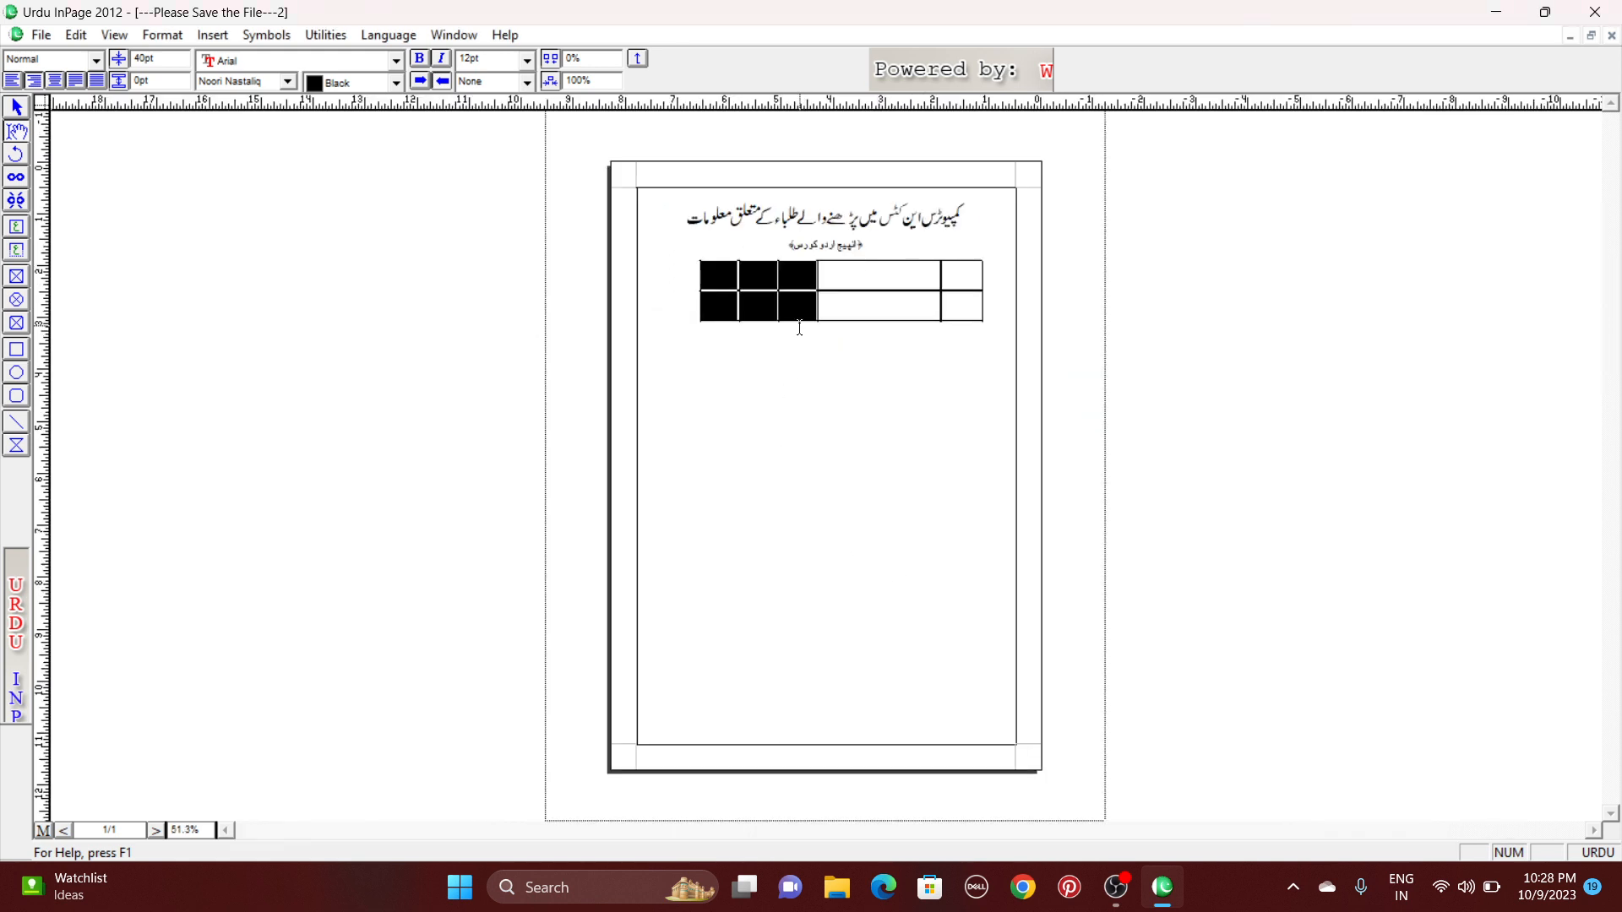
pyautogui.rightClick(778, 271)
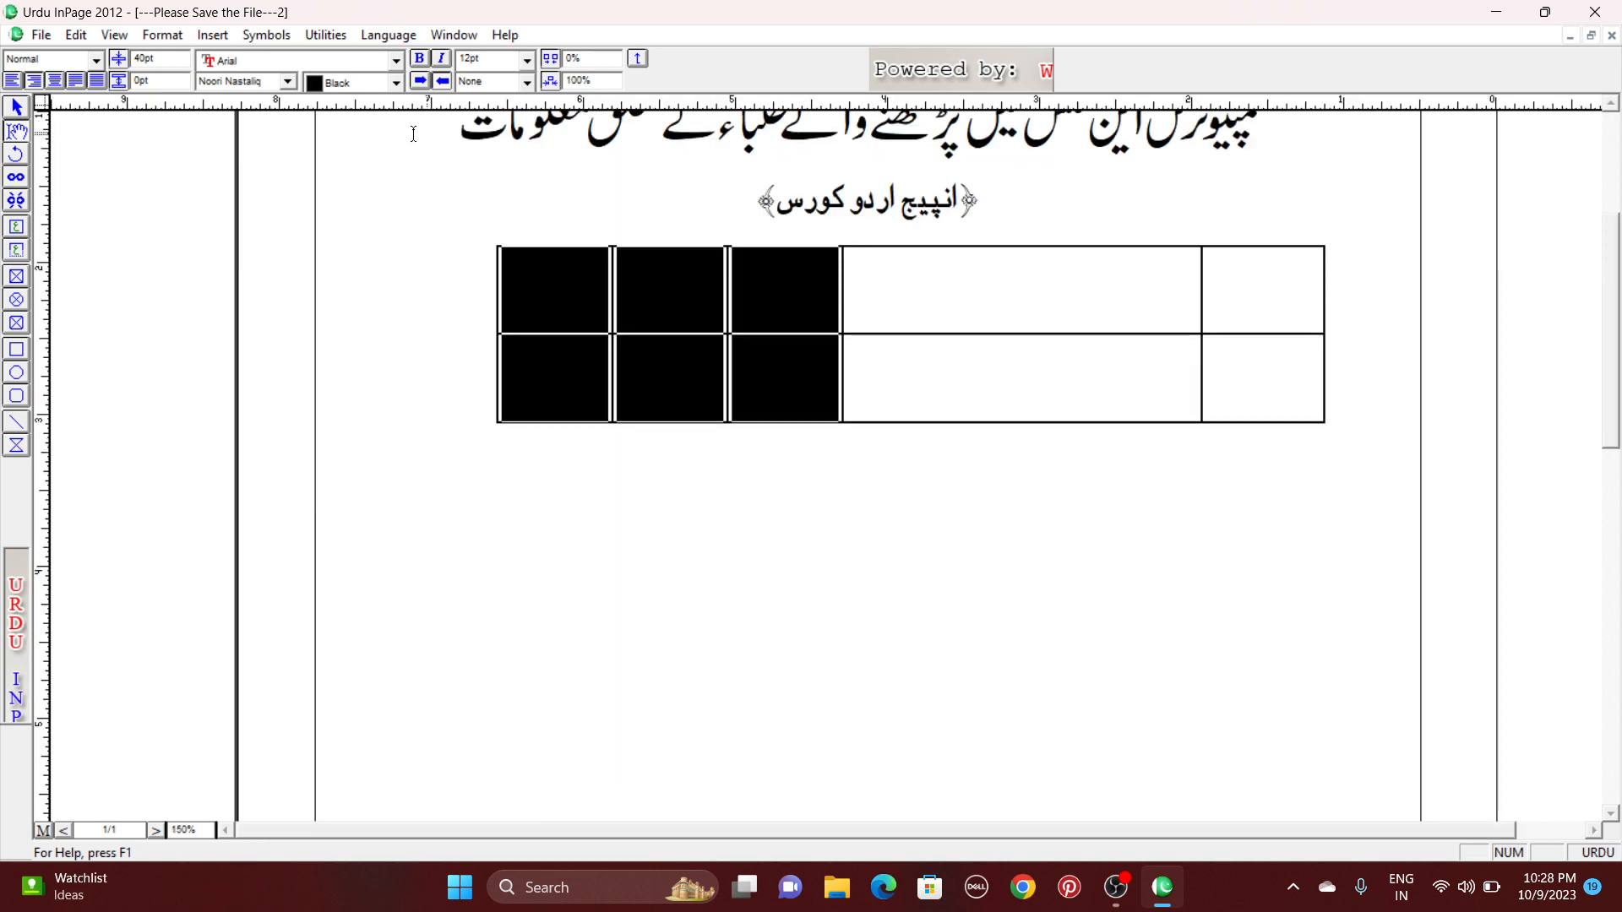
# - Widen those columns to 0.9 inch
pyautogui.click(162, 34)
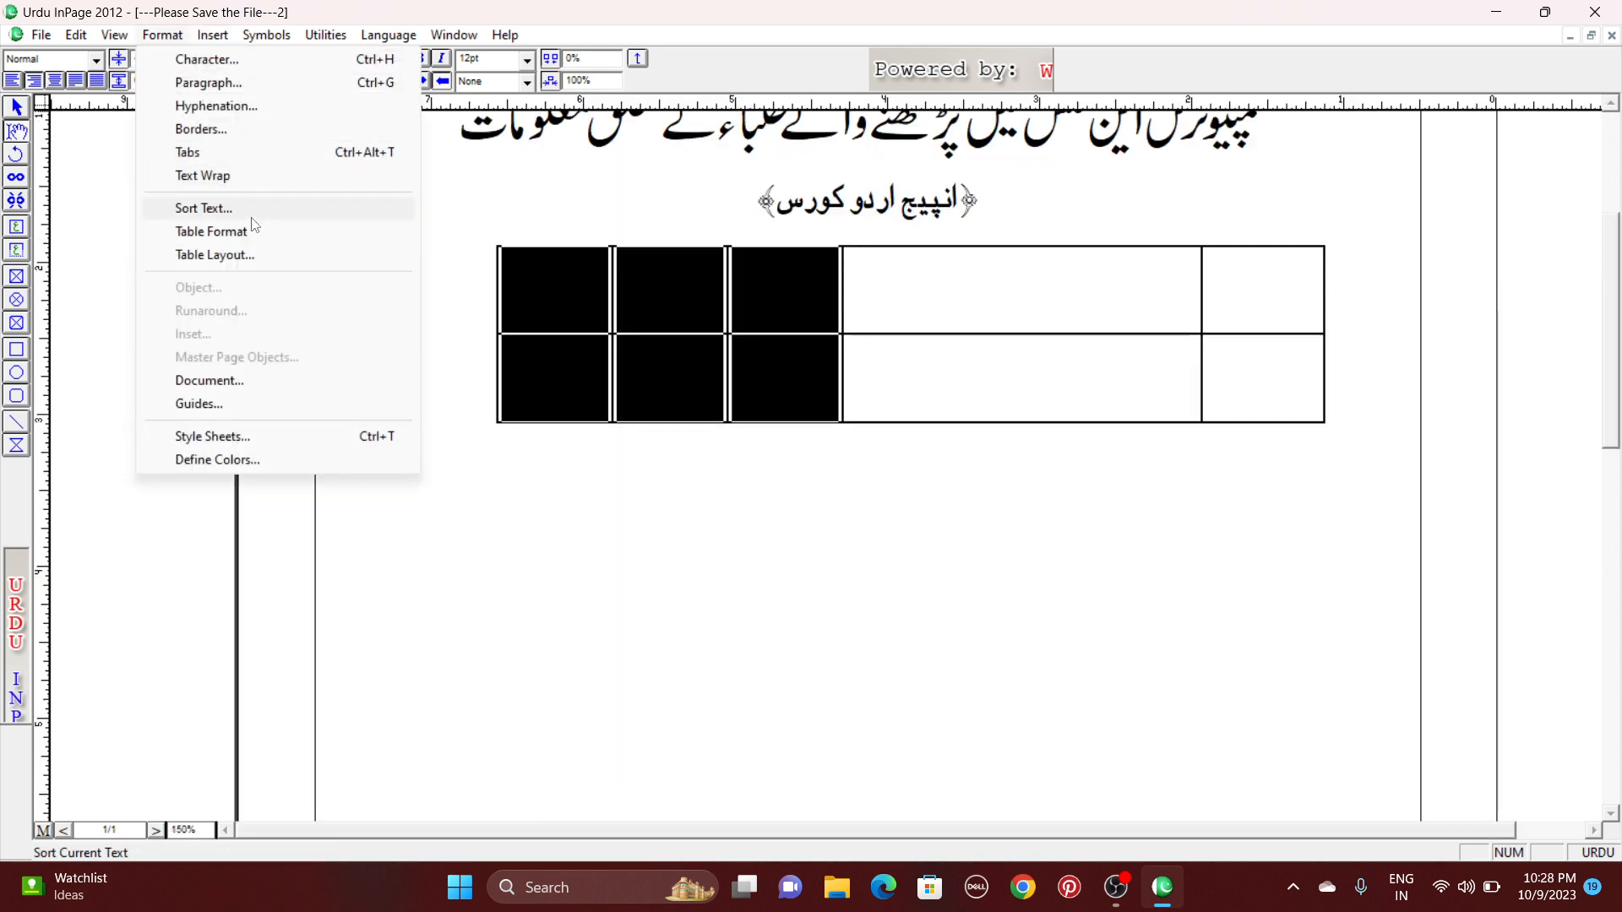
pyautogui.click(212, 232)
pyautogui.doubleClick(902, 390)
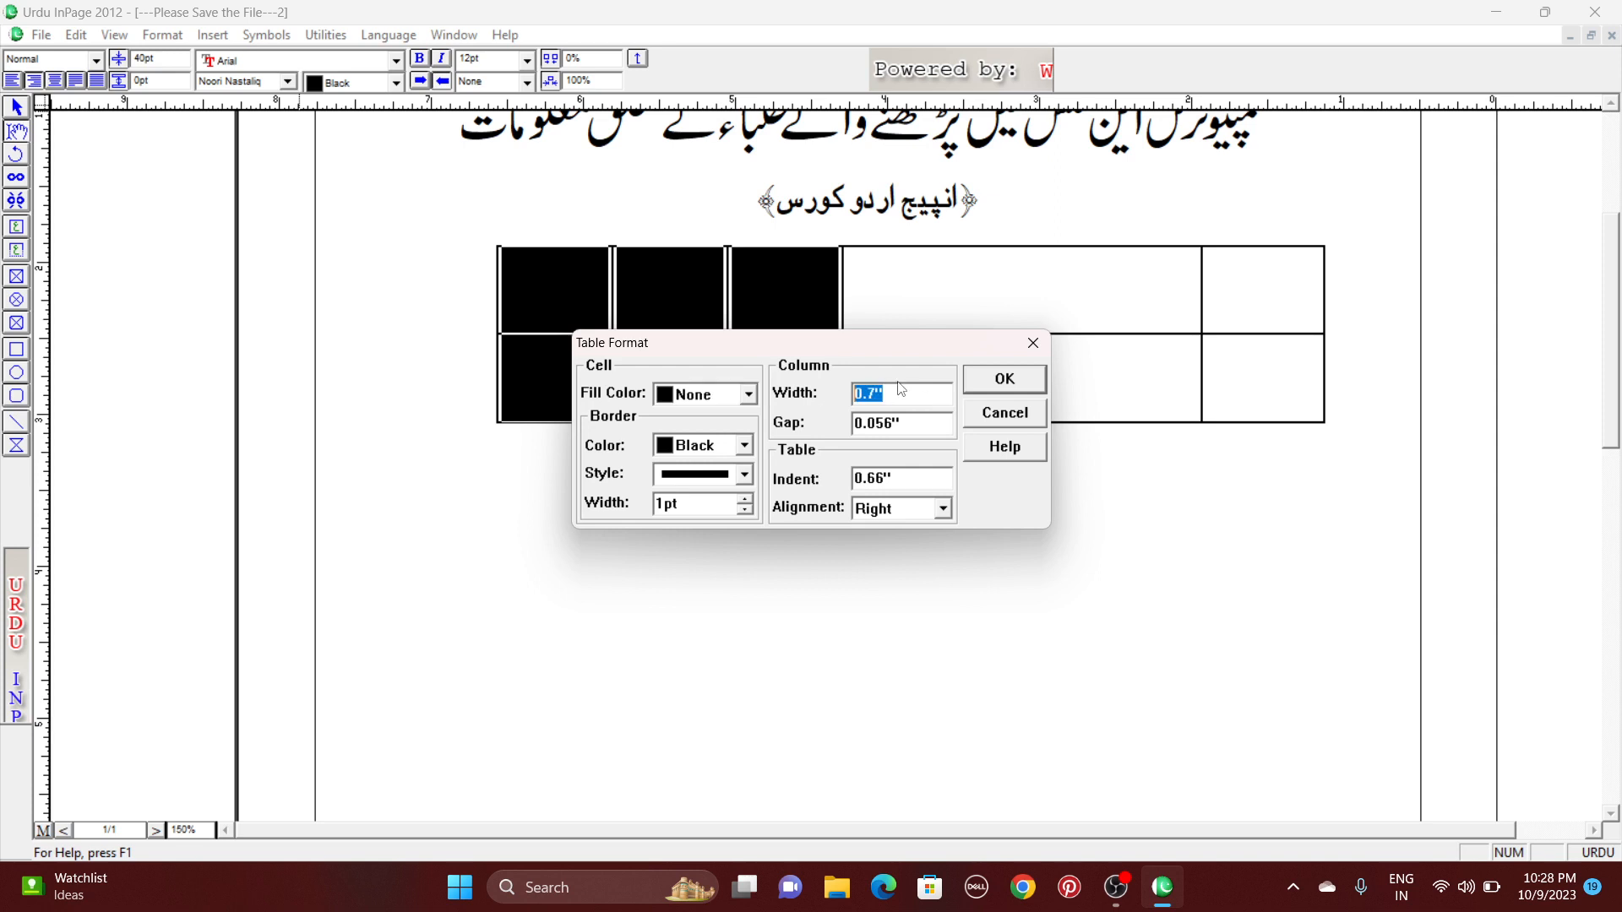
pyautogui.write('.9')
pyautogui.press('Return')
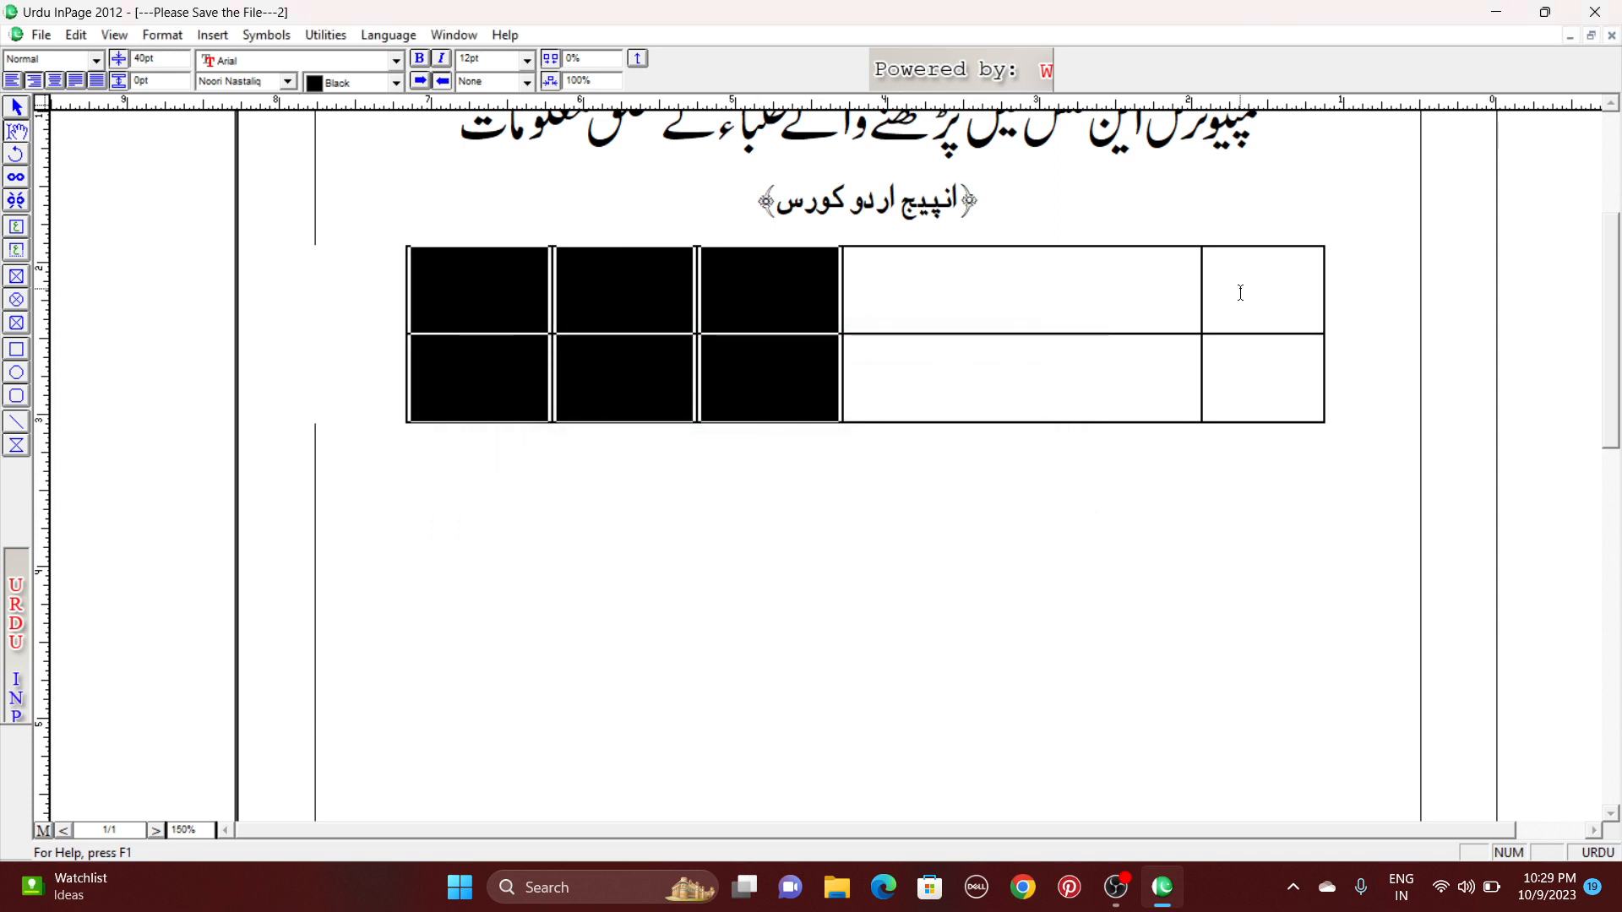
# - Set the whole table to indent 0 with centred alignment
pyautogui.moveTo(1240, 293); pyautogui.dragTo(456, 376)
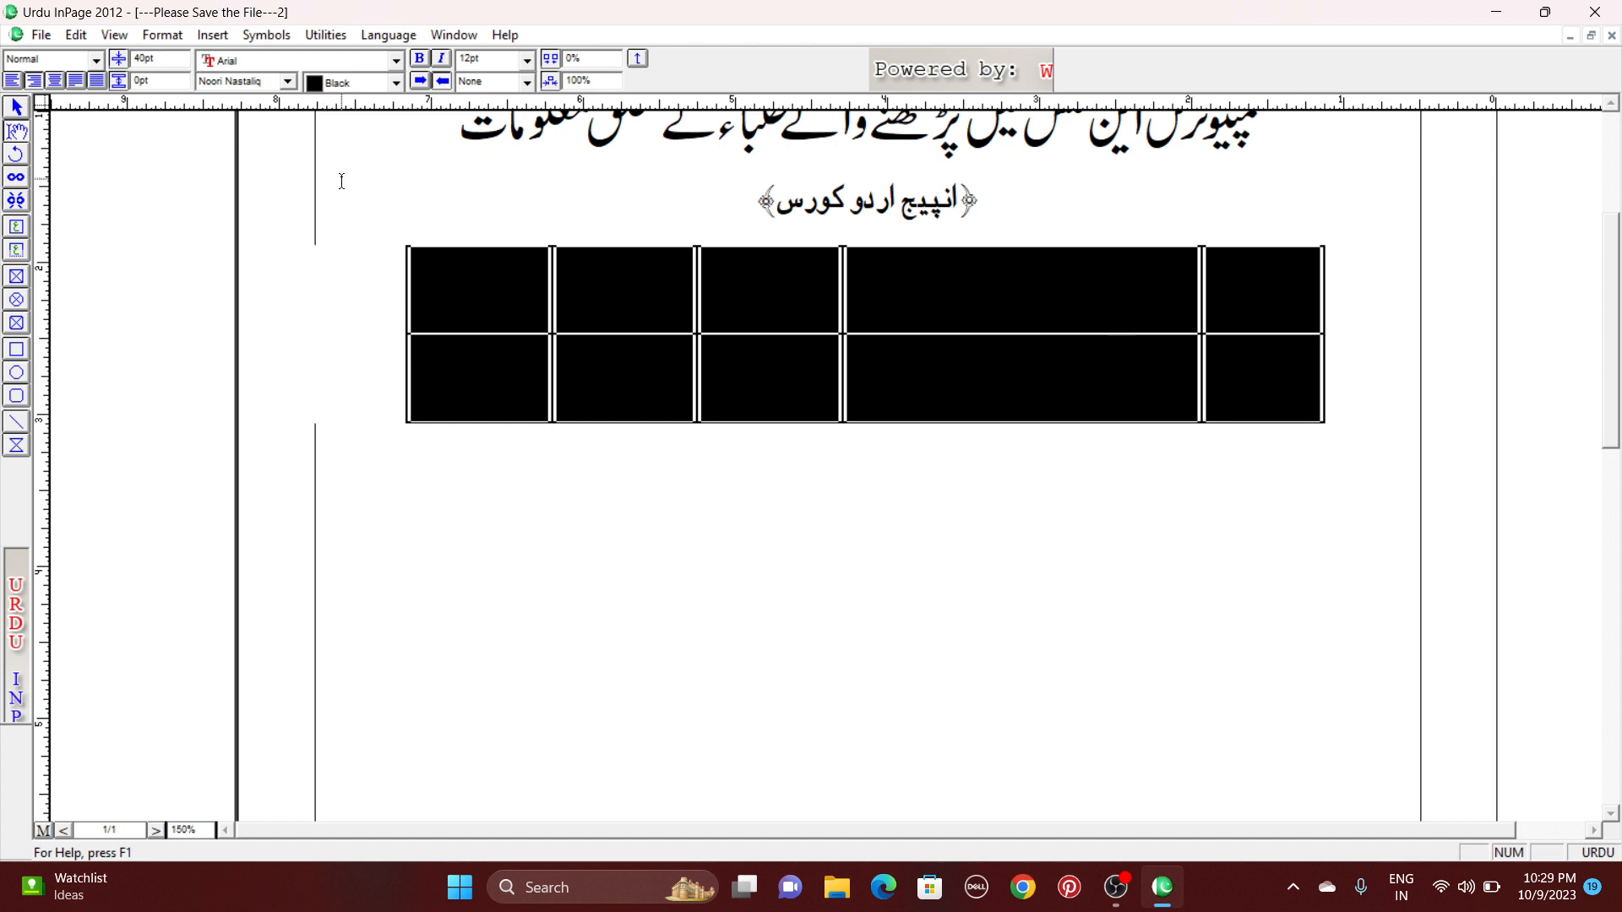
pyautogui.click(162, 35)
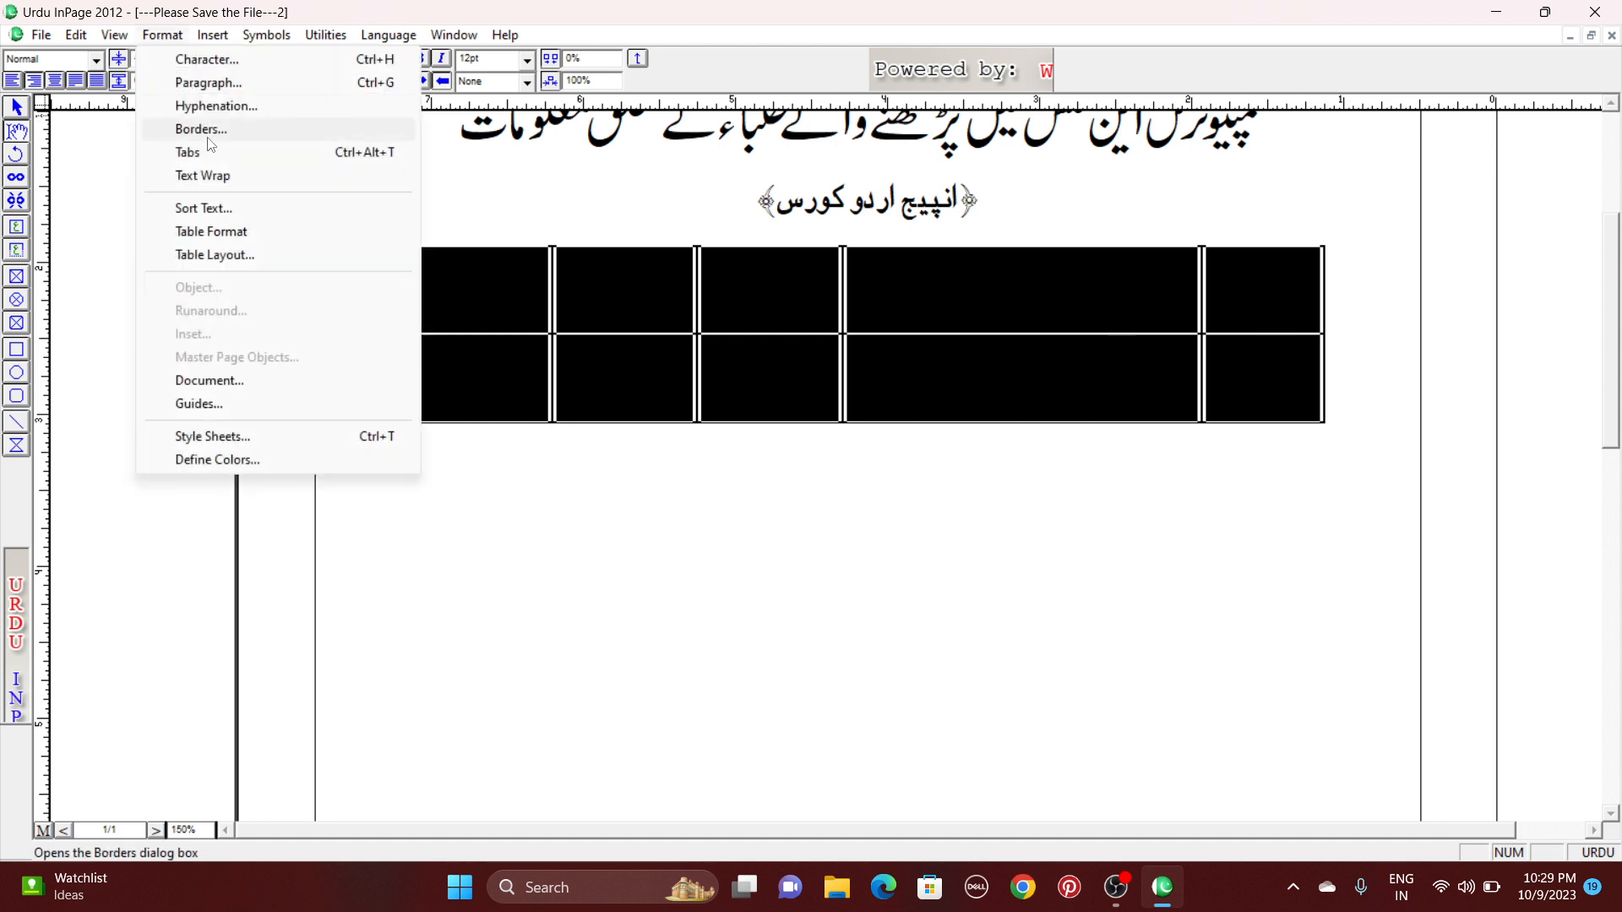
pyautogui.click(230, 232)
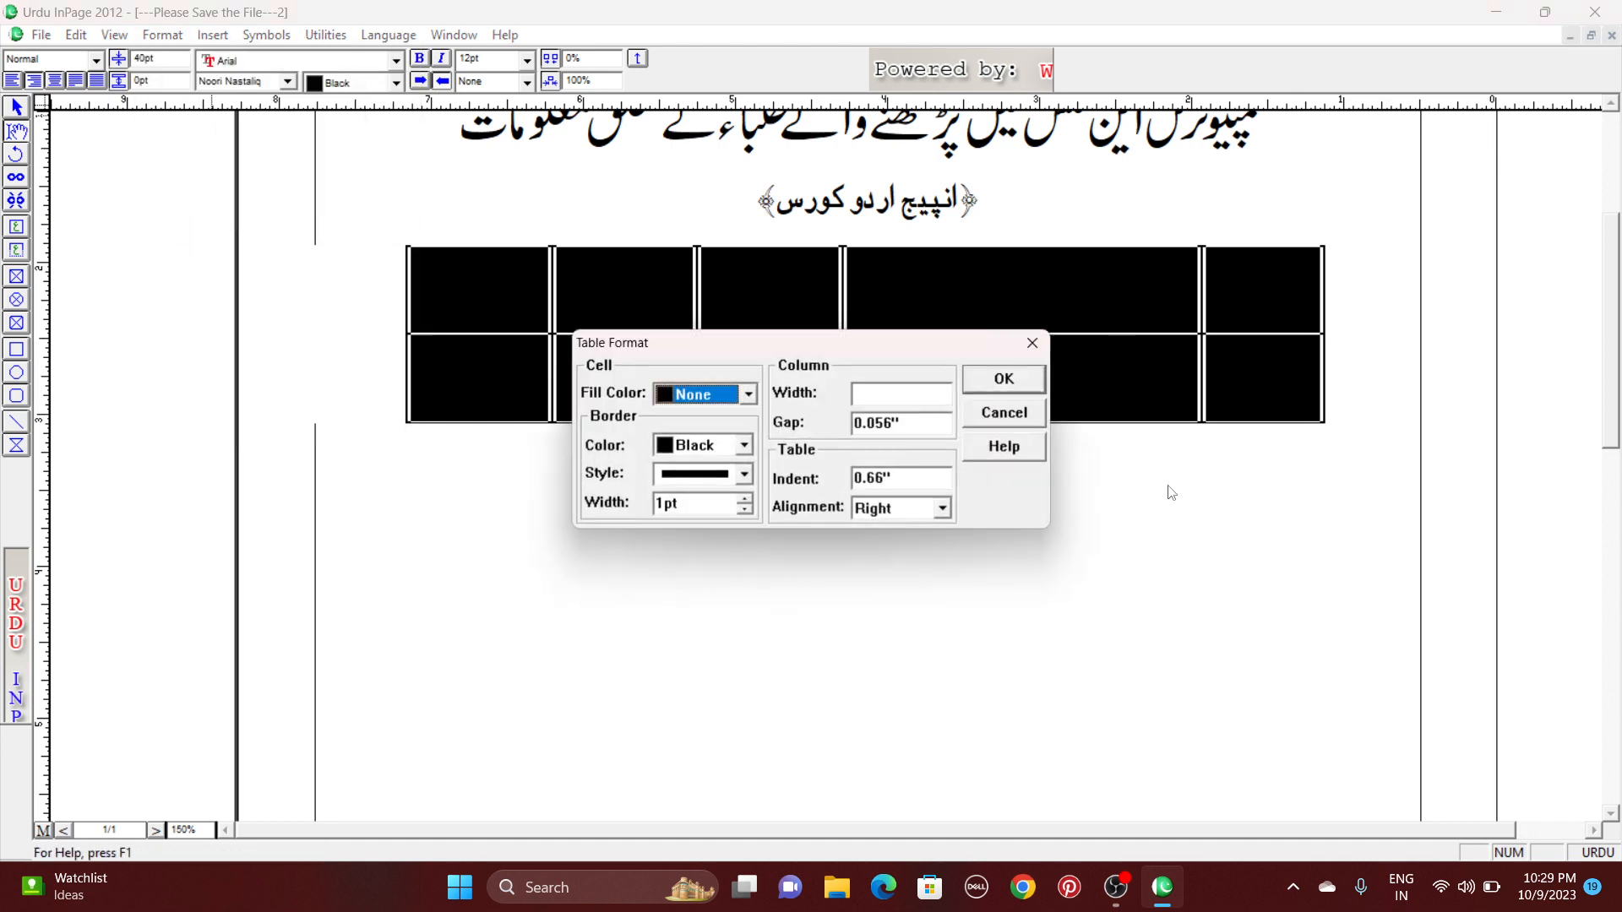
pyautogui.doubleClick(905, 475)
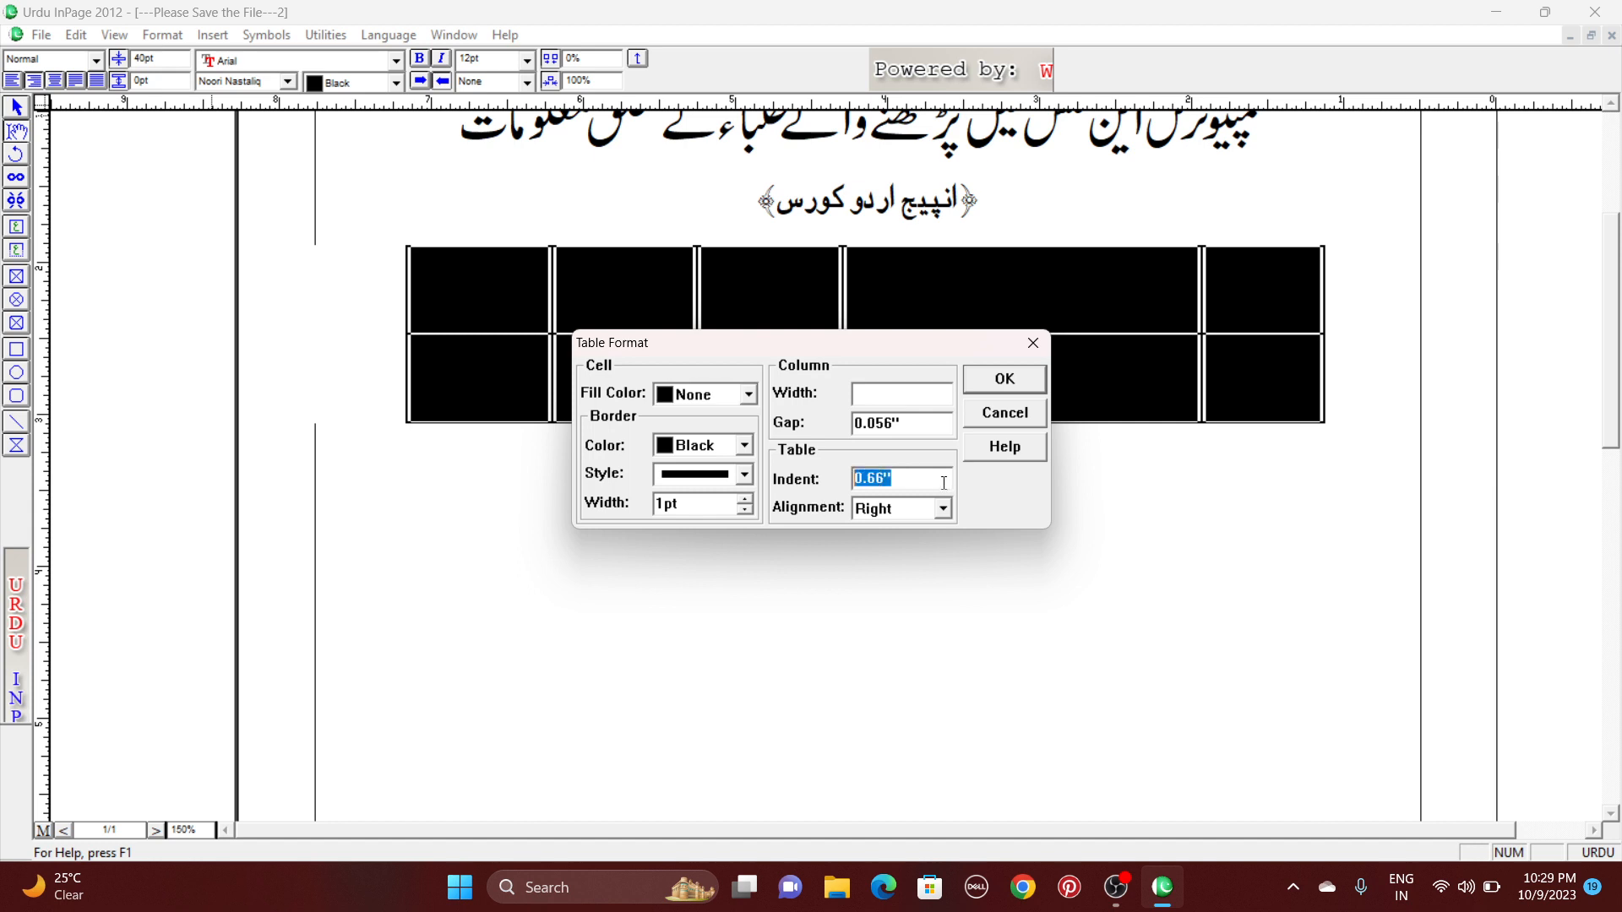
pyautogui.write('0')
pyautogui.click(942, 507)
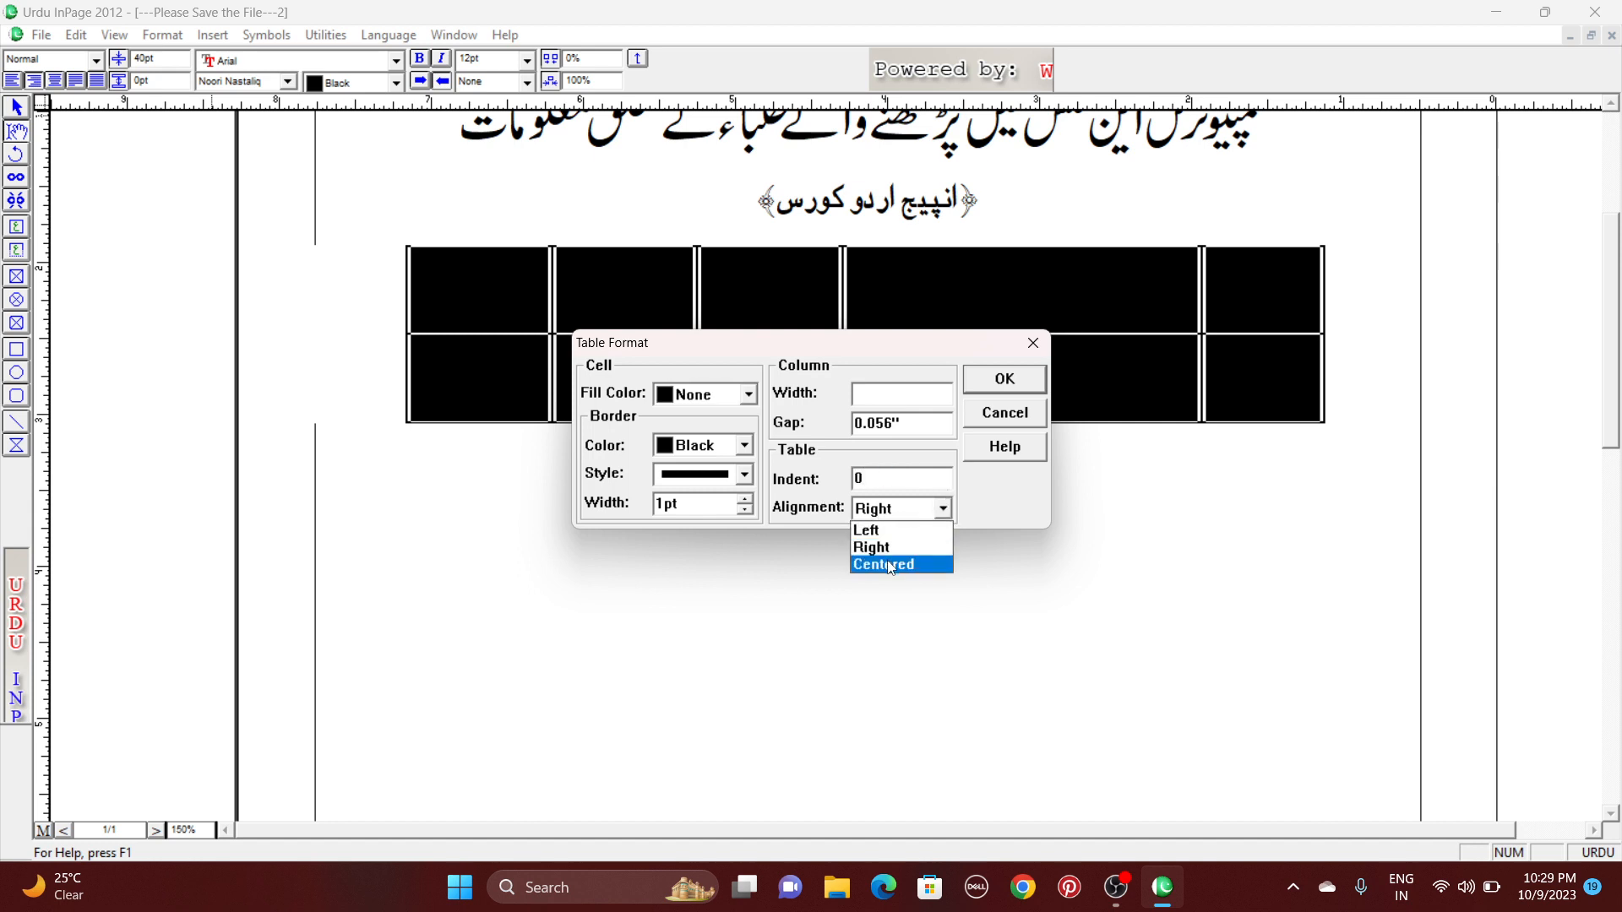
pyautogui.click(889, 564)
pyautogui.click(1002, 384)
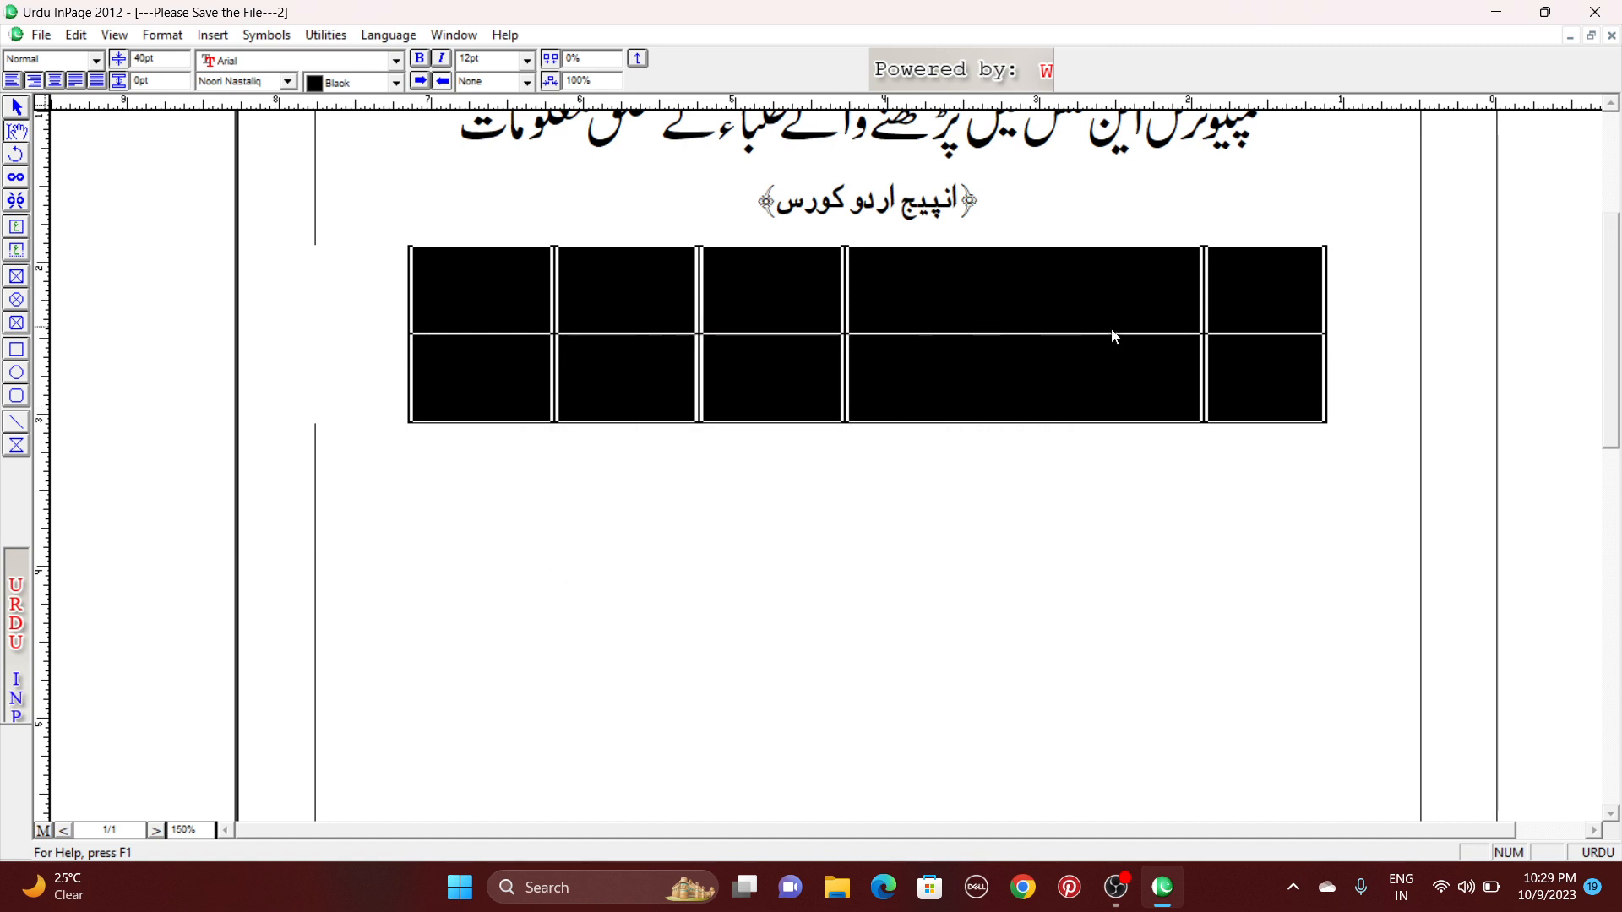
# - Type the heading نمبر شمار in the table's top-right cell
pyautogui.click(995, 300)
pyautogui.moveTo(1249, 294); pyautogui.dragTo(434, 392)
pyautogui.click(1102, 330)
pyautogui.click(1249, 280)
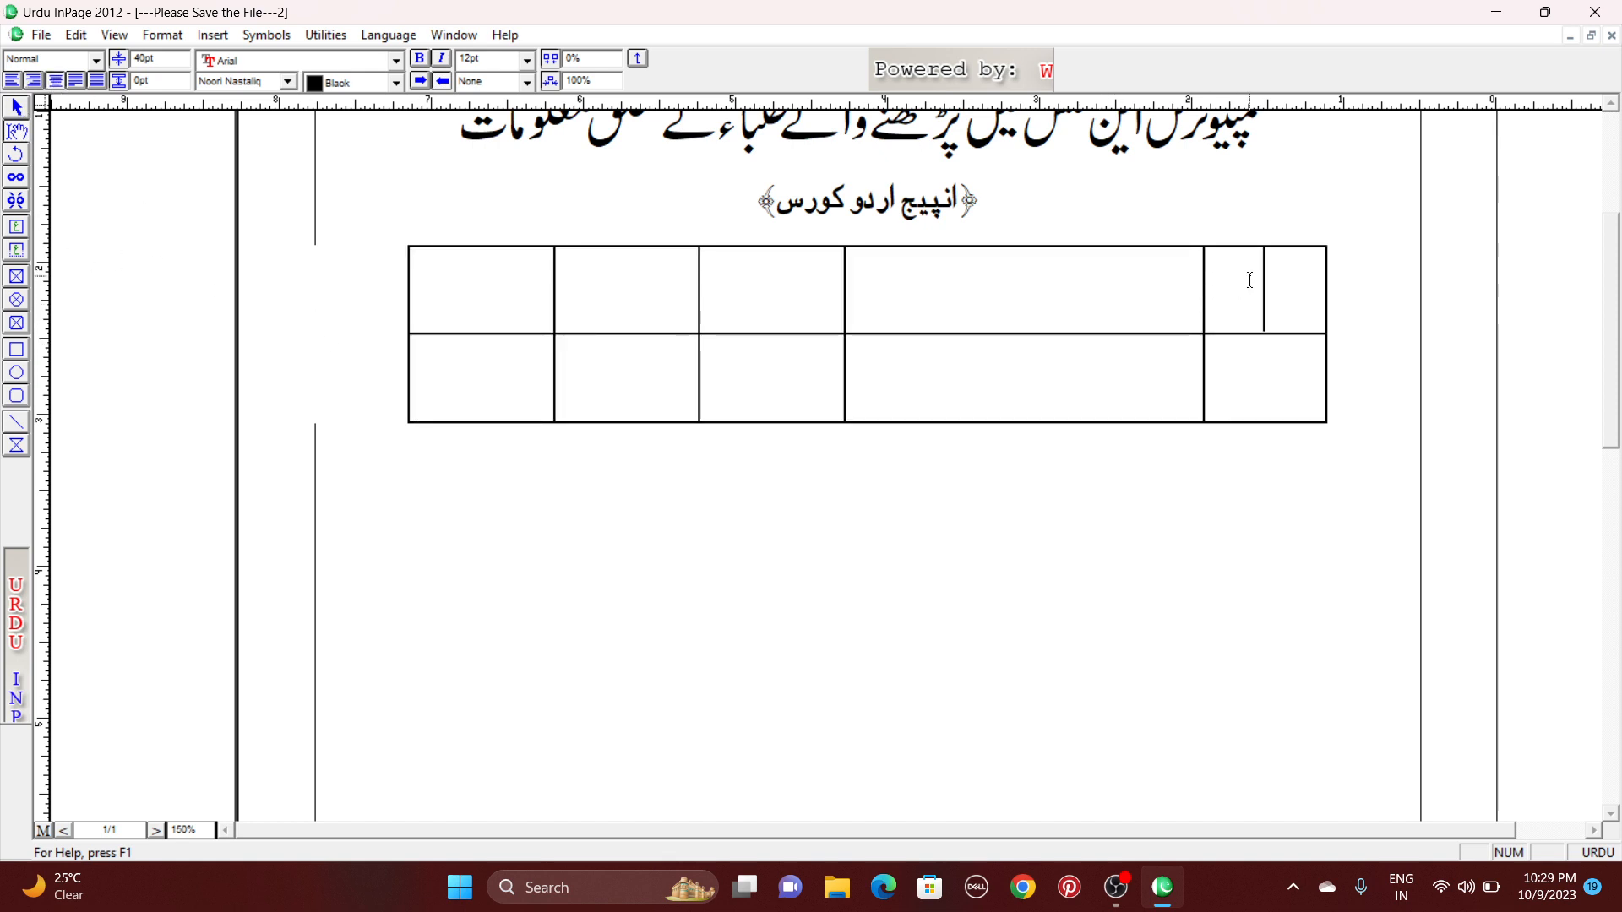
pyautogui.write('ںمب')
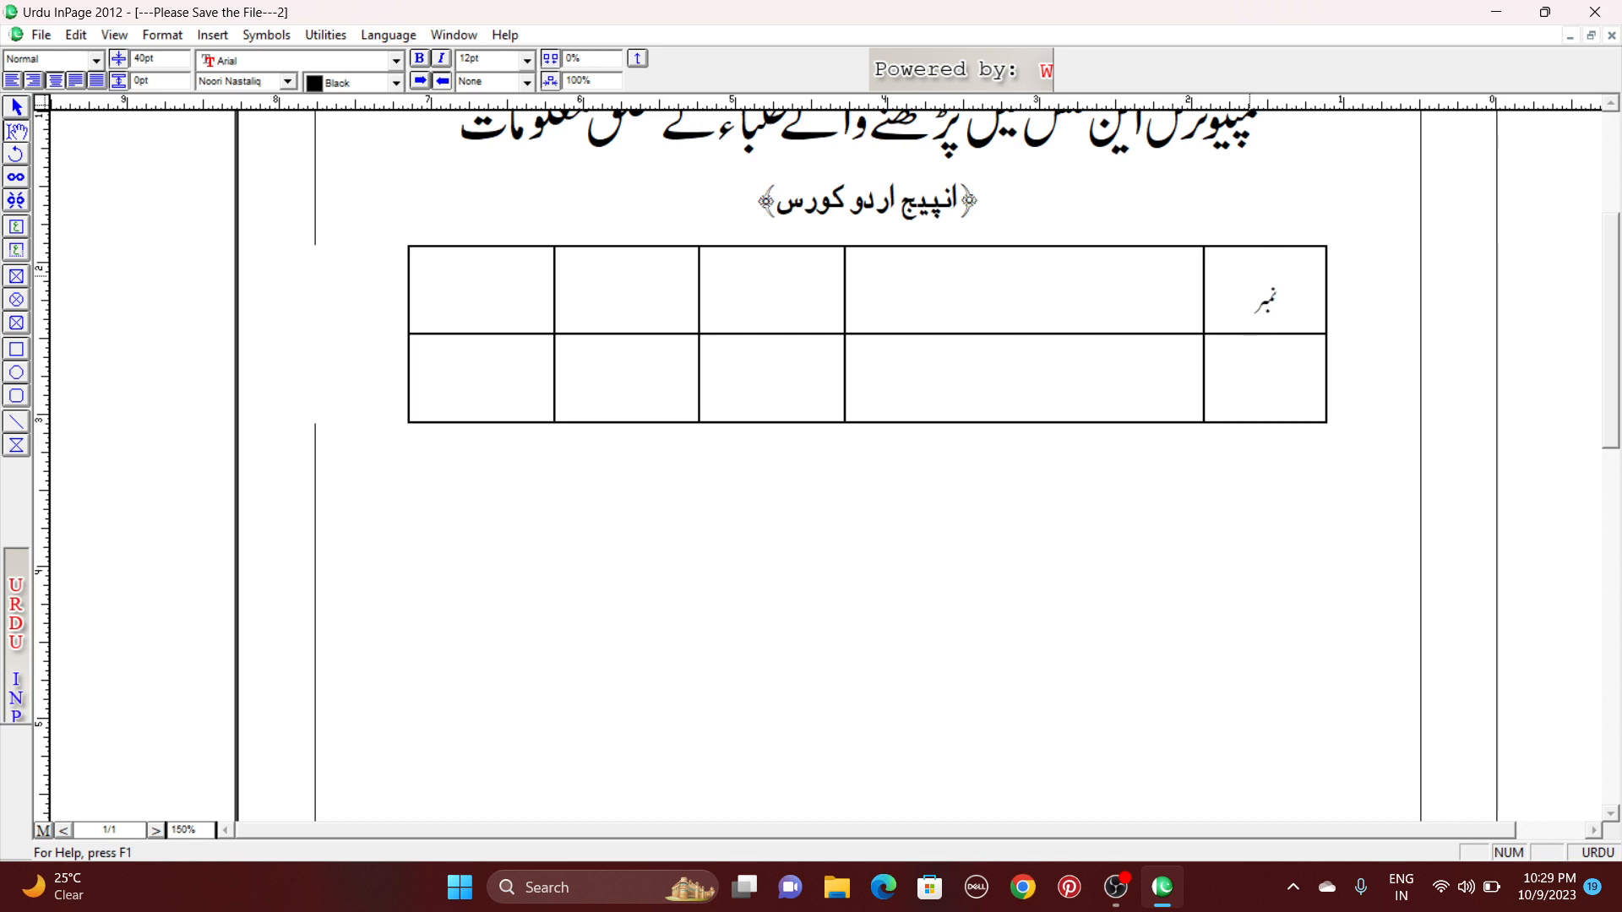
pyautogui.write('رسٹ')
pyautogui.press('BackSpace')
pyautogui.press('BackSpace')
pyautogui.press('BackSpace')
pyautogui.press('BackSpace')
pyautogui.write('برشمار')
# - Set all table text to 17pt with 23pt leading
pyautogui.moveTo(1283, 300); pyautogui.dragTo(455, 389)
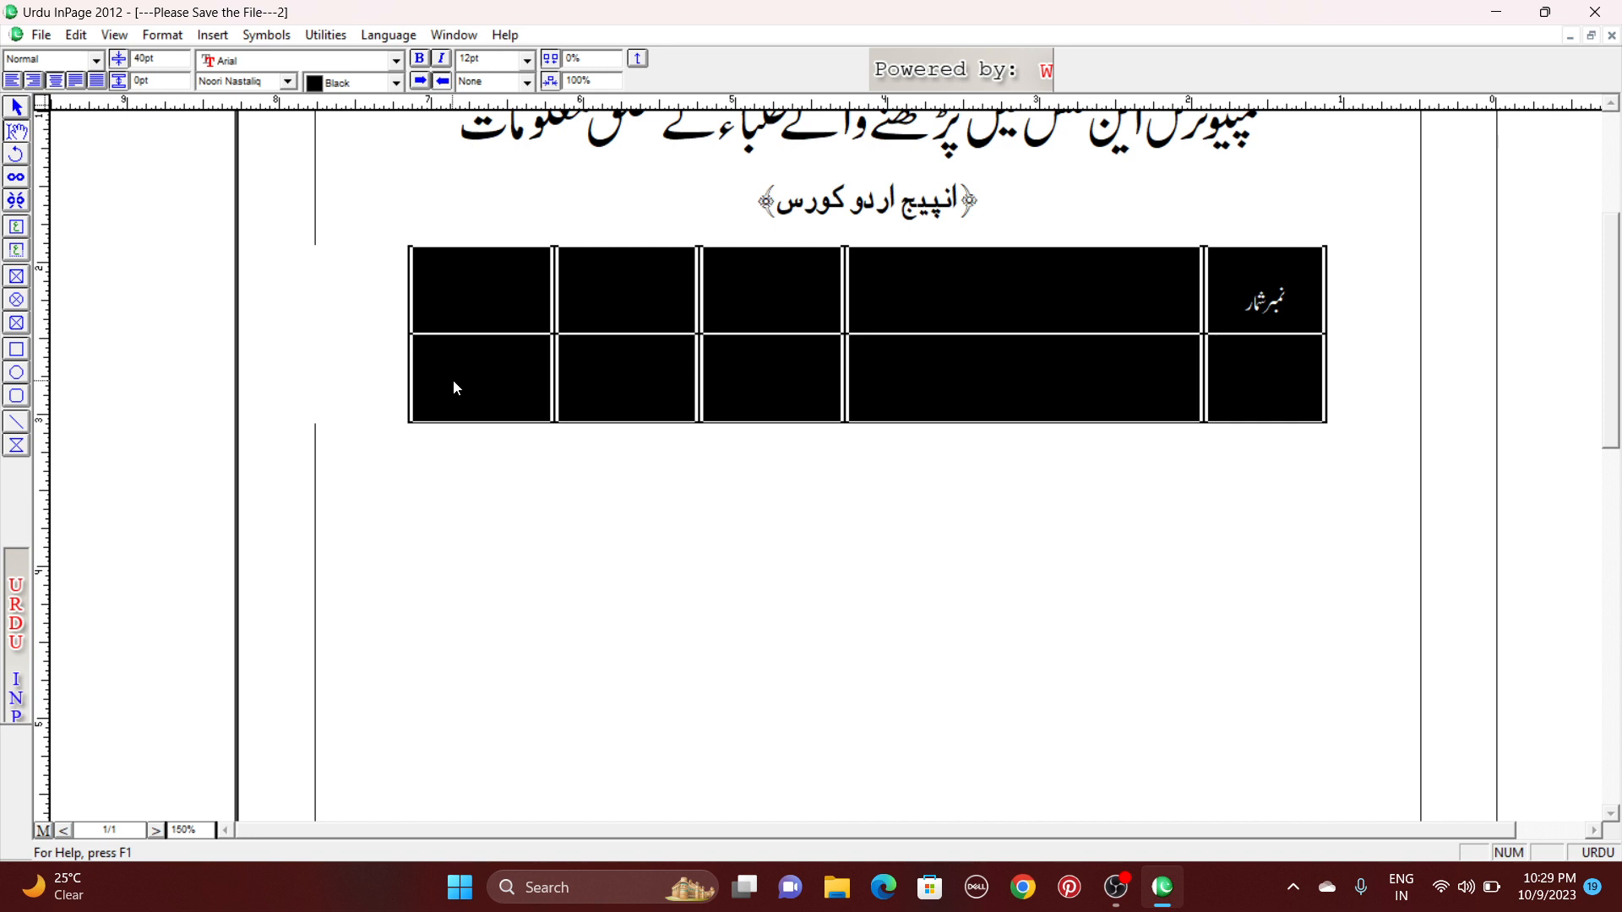
pyautogui.click(486, 58)
pyautogui.write('17')
pyautogui.press('Return')
pyautogui.click(152, 57)
pyautogui.write('2')
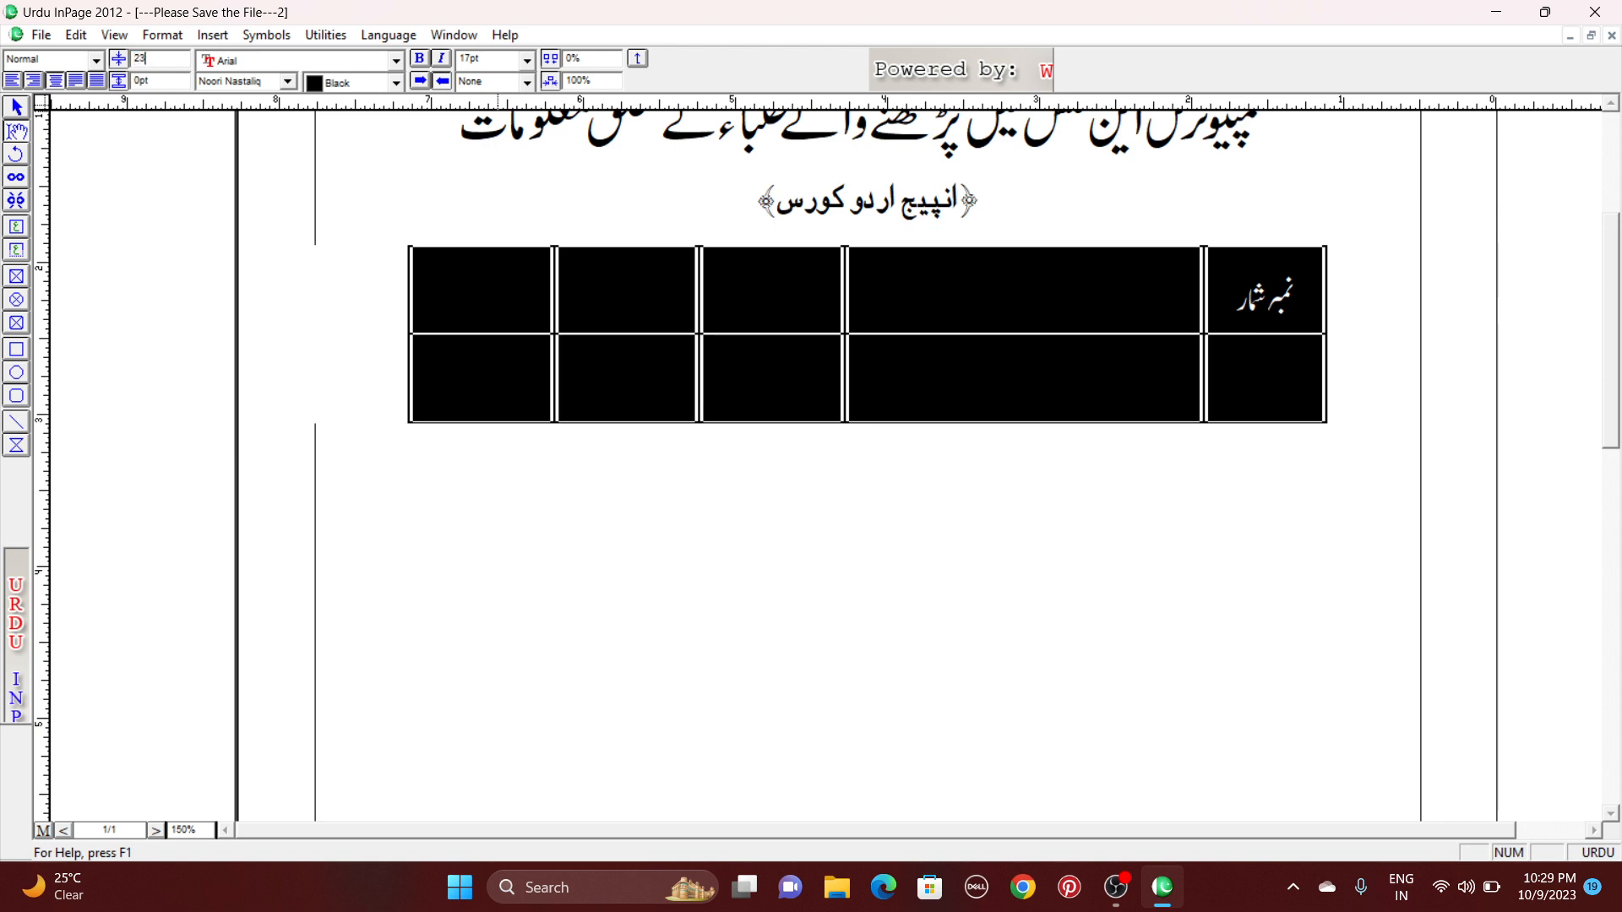
pyautogui.write('3')
pyautogui.press('Return')
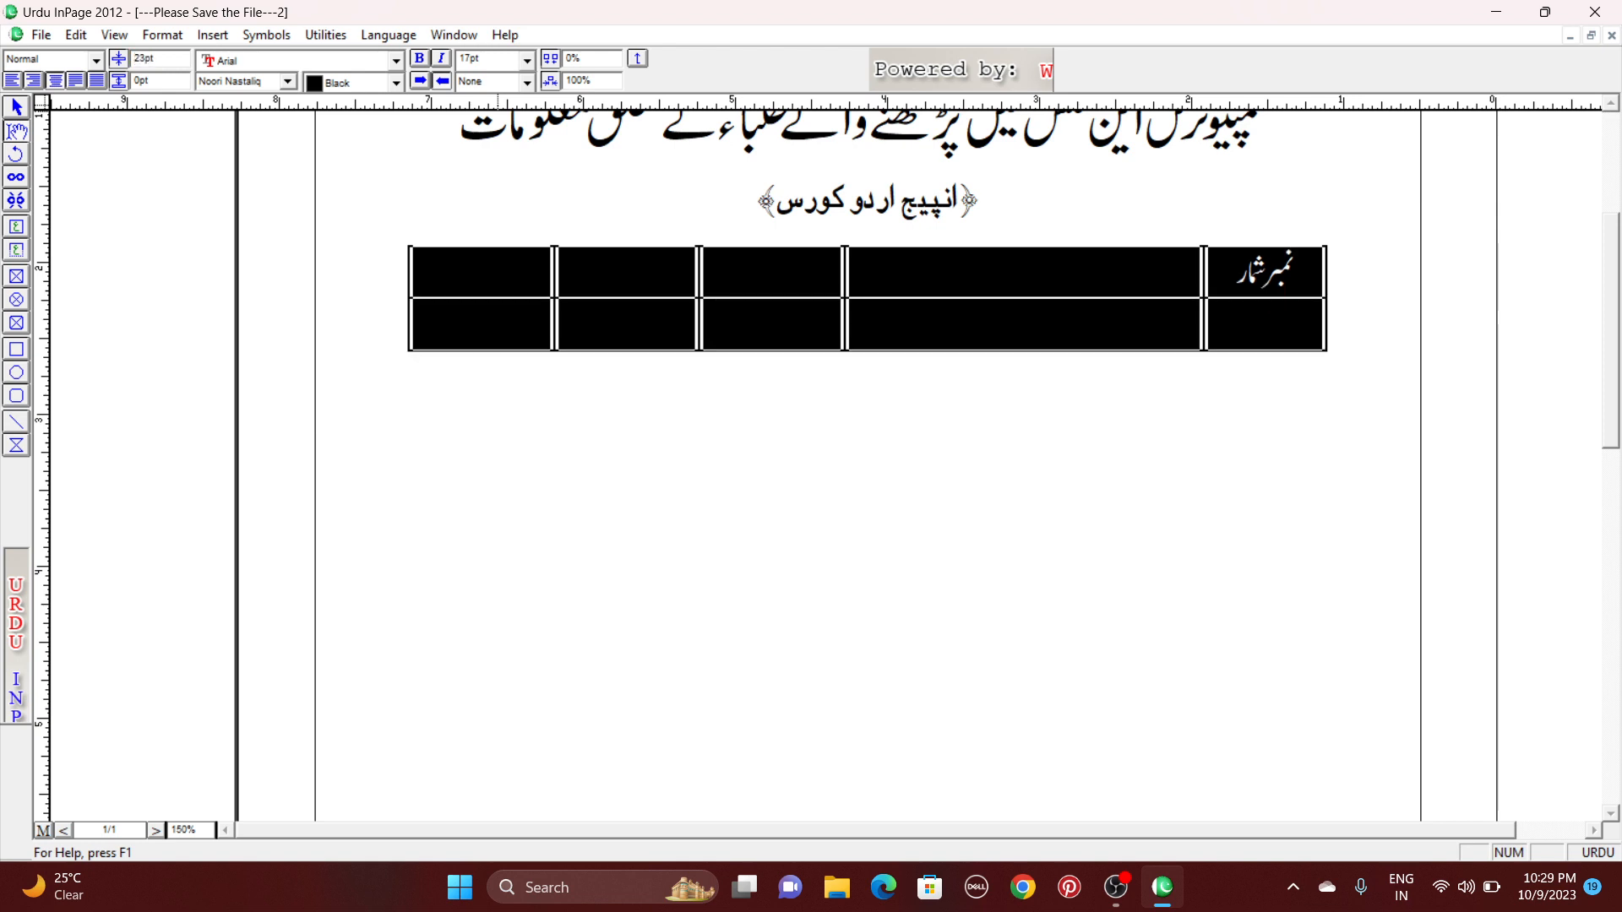
# - Fill the next four header cells with نام طالب علم, گاؤں/شہر, ضلع and صوبہ
pyautogui.click(971, 265)
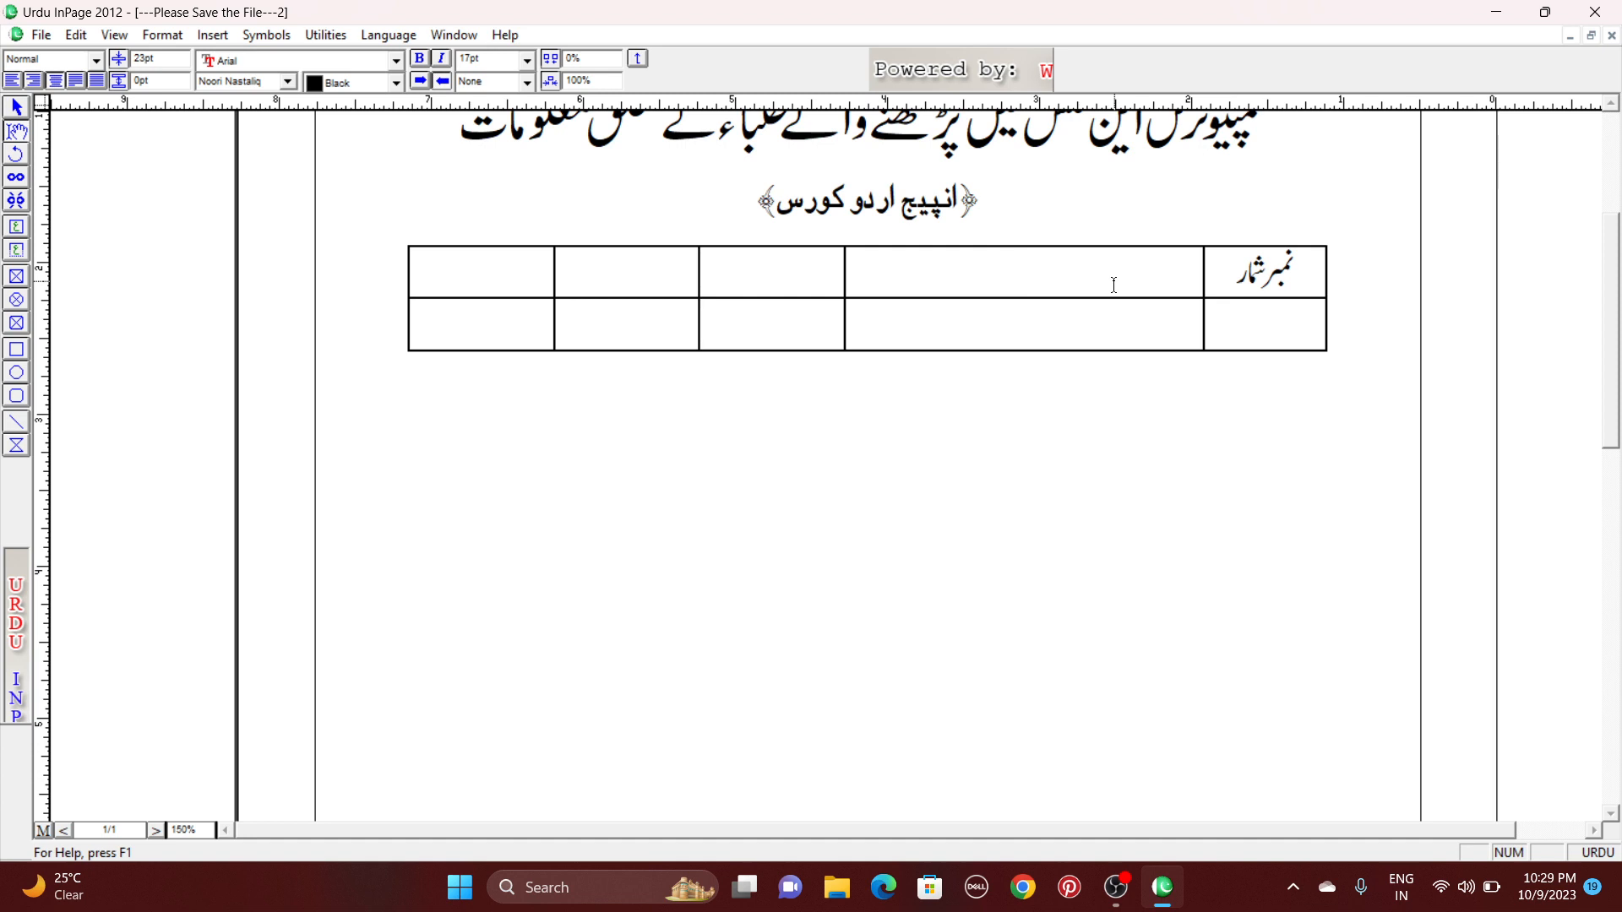
pyautogui.write('nam valb elm')
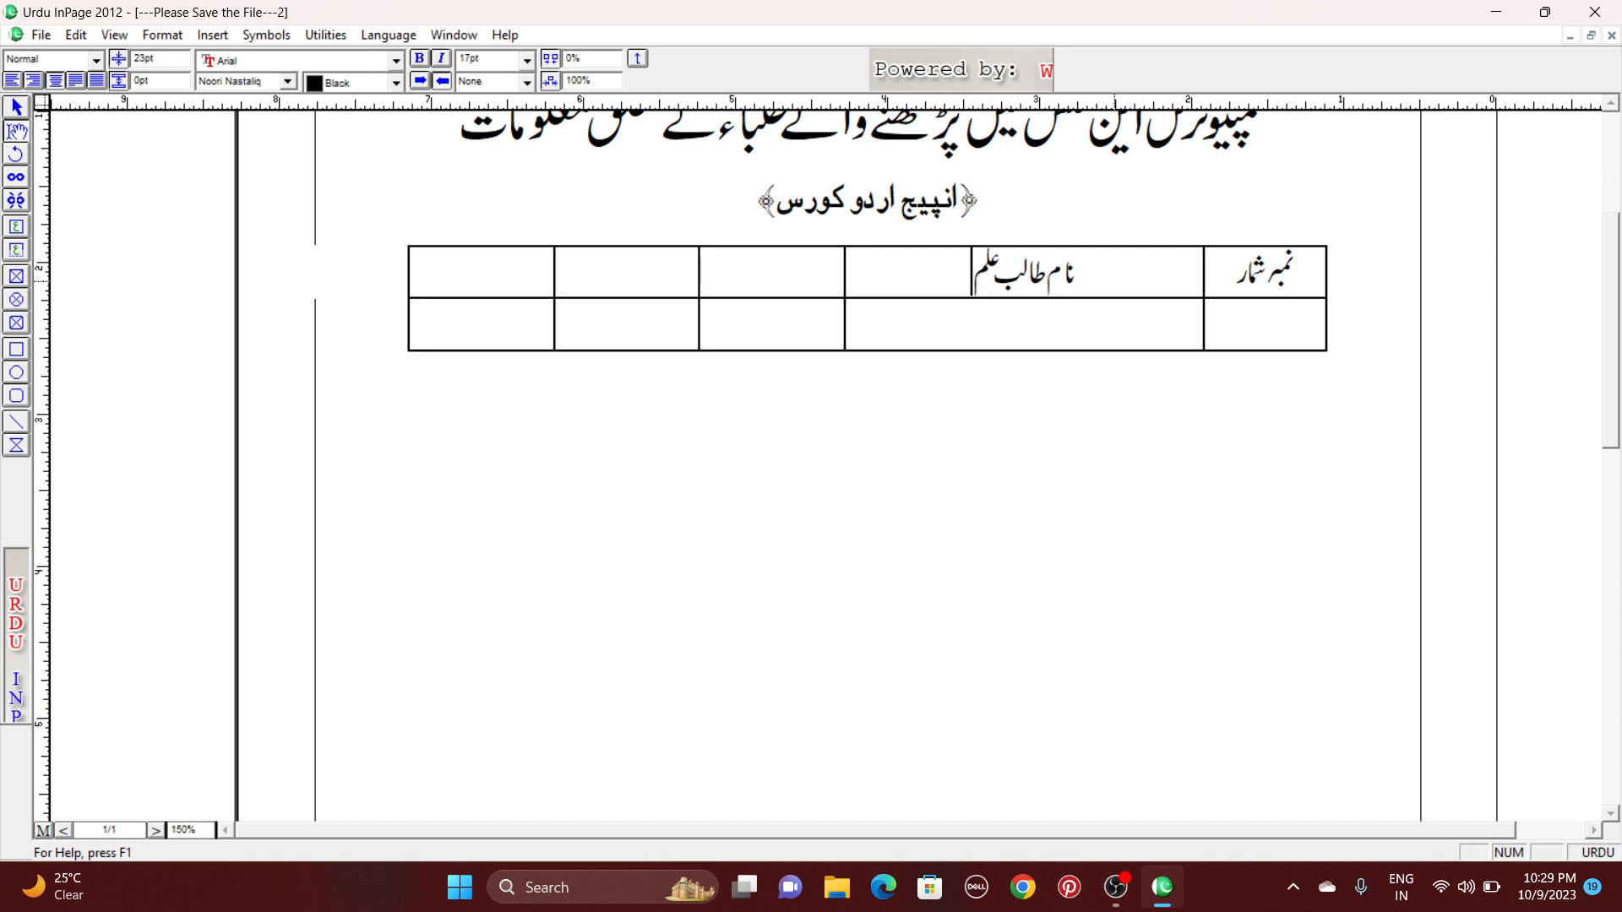
pyautogui.press('Tab')
pyautogui.write('گا')
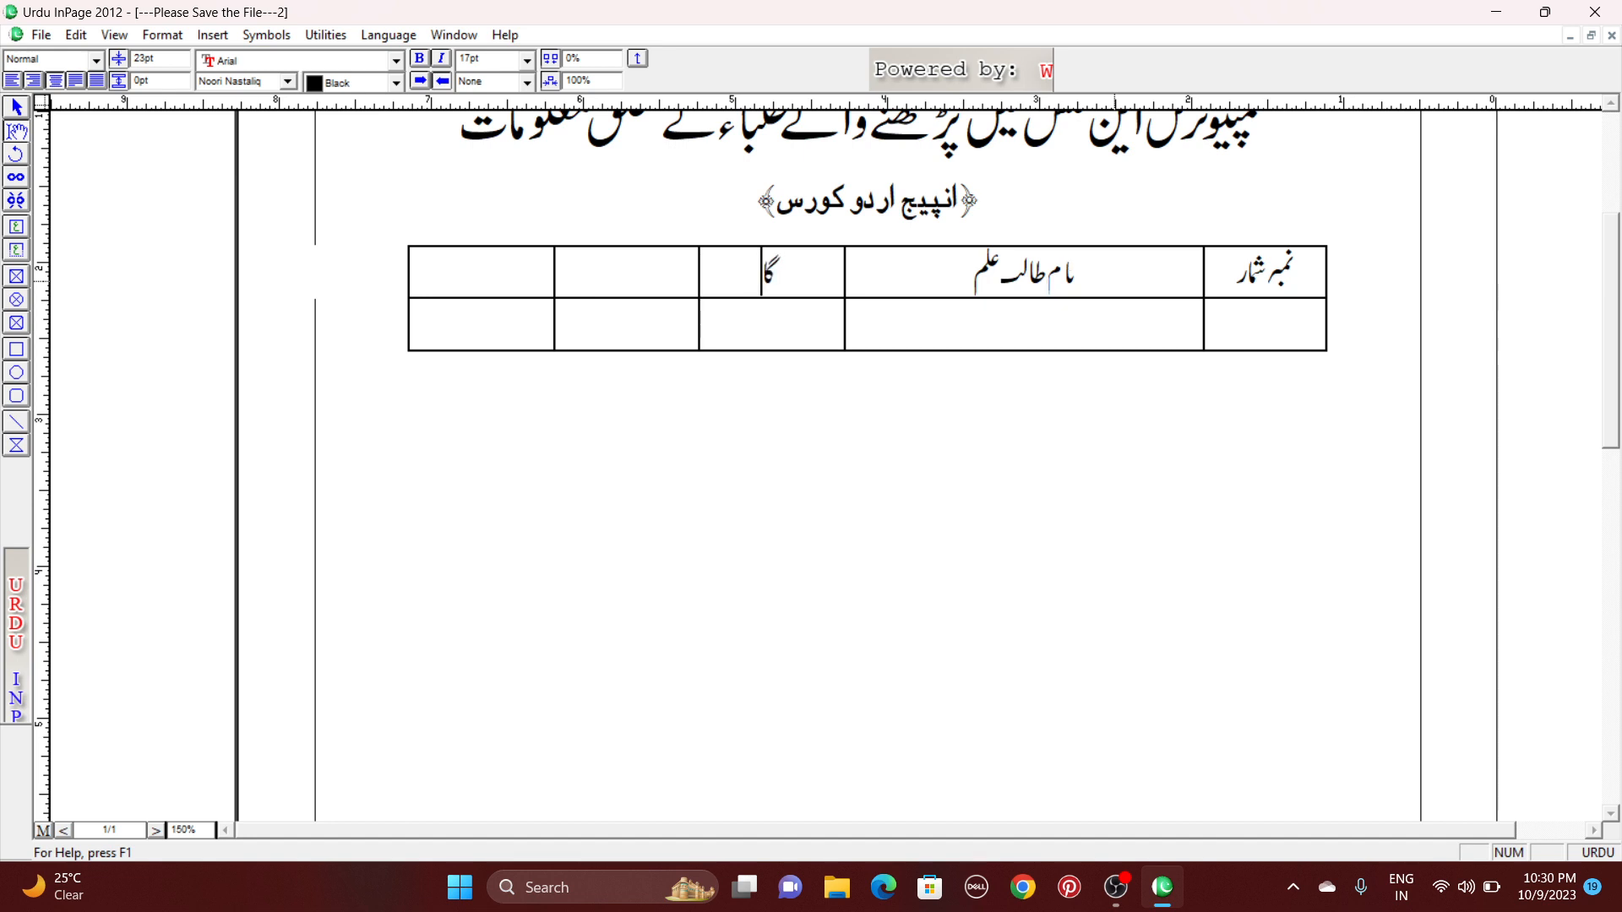
pyautogui.write('ؤں رش')
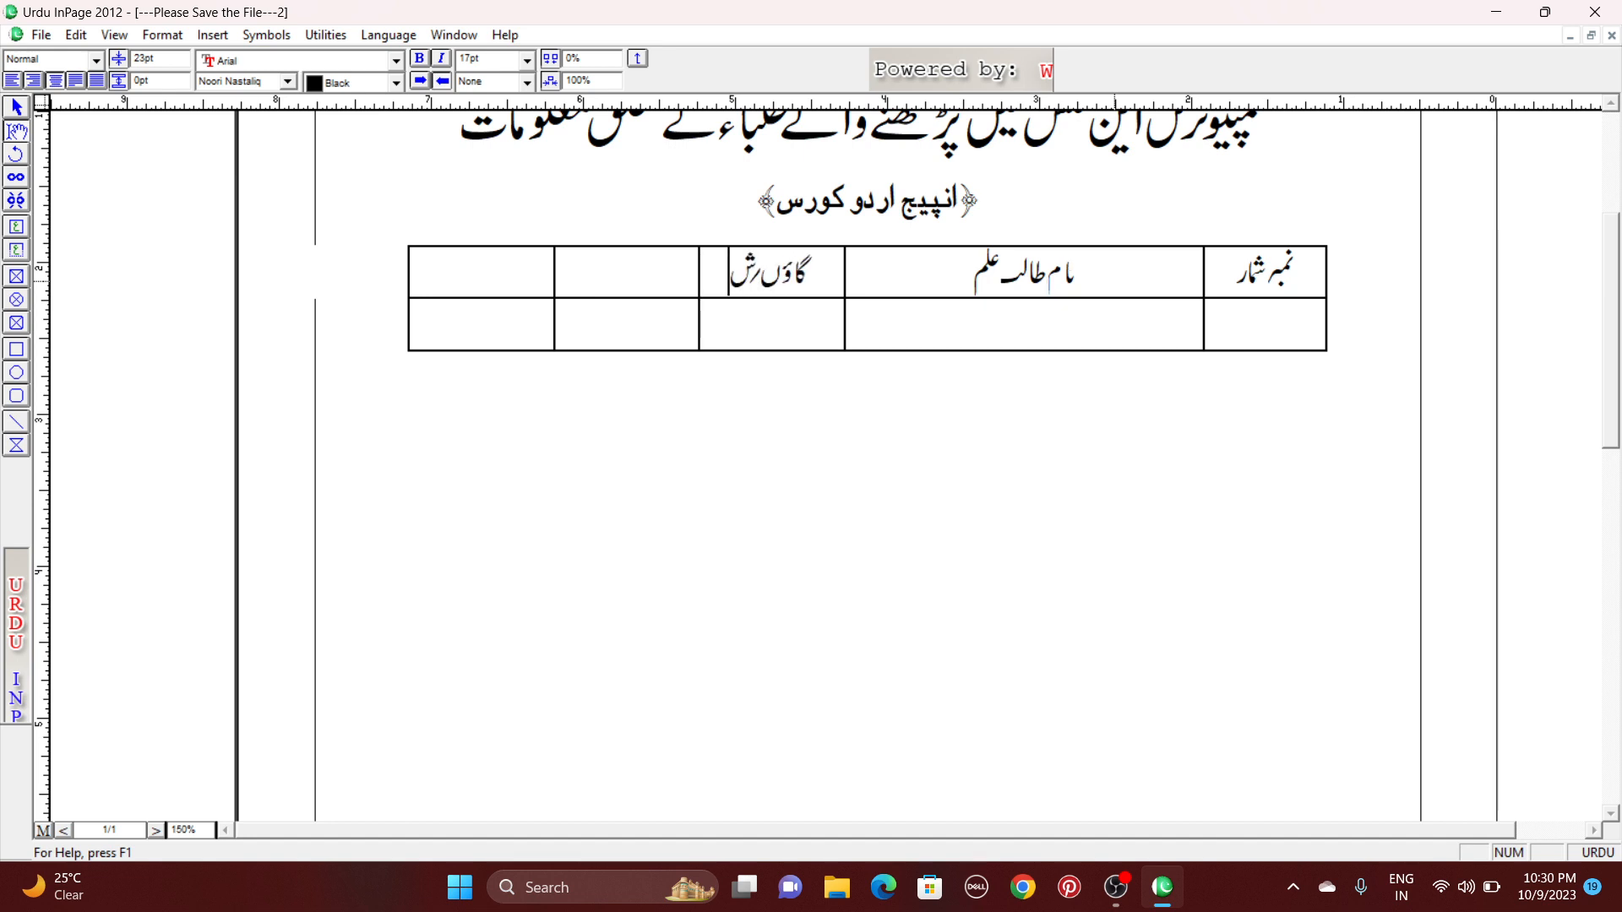
pyautogui.write('ہر')
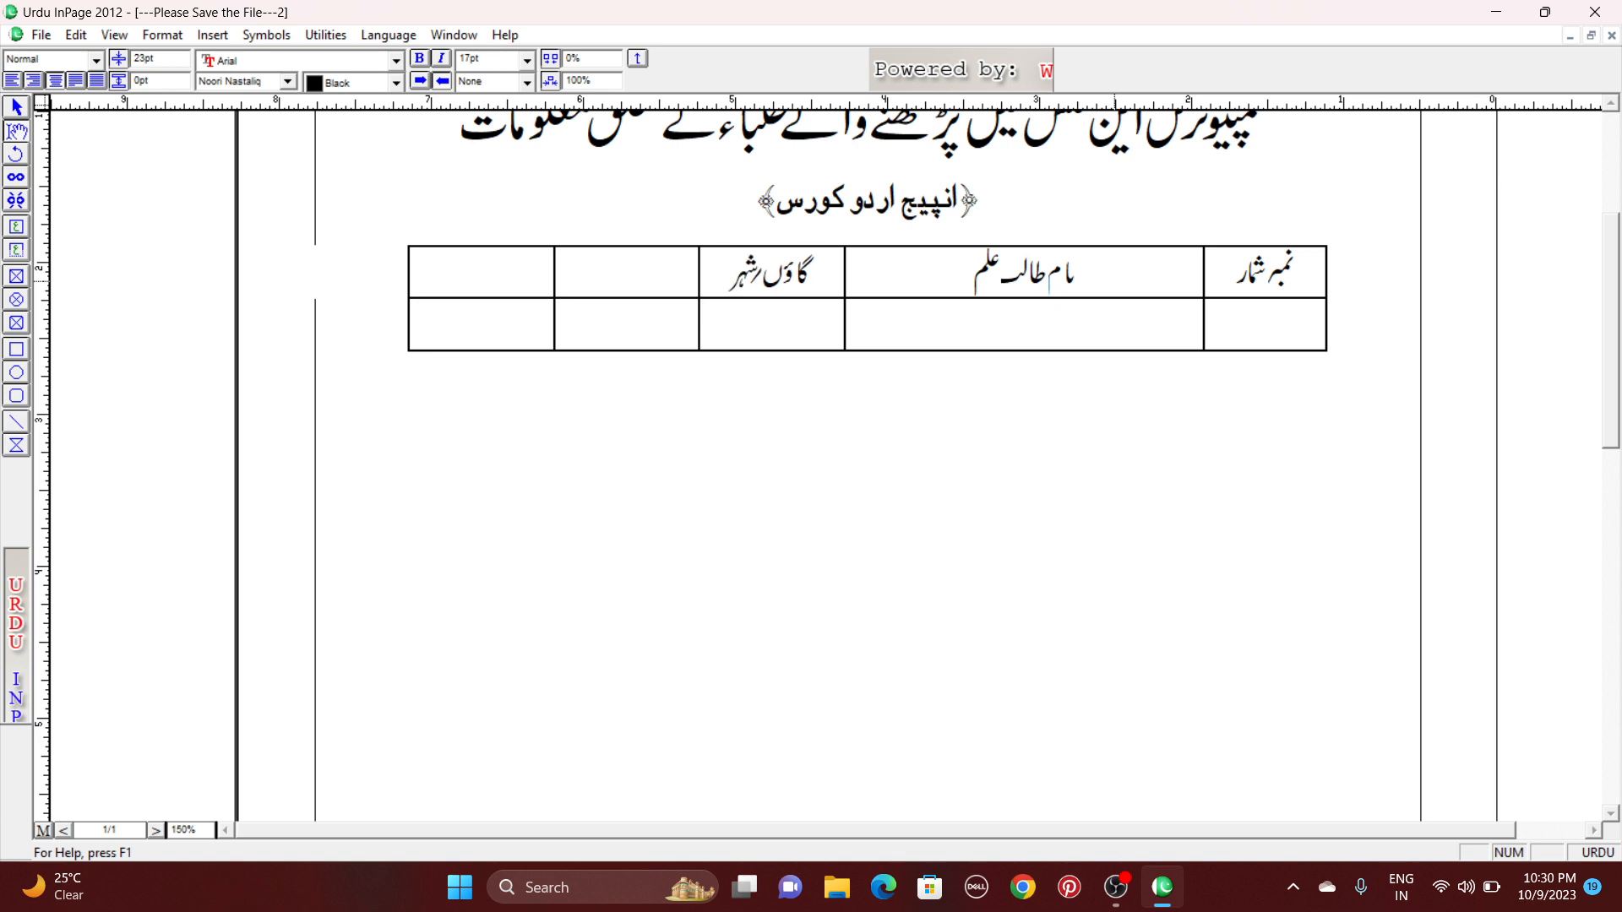
pyautogui.press('Tab')
pyautogui.write('ضلع')
pyautogui.press('Tab')
pyautogui.write('صوبہ')
pyautogui.press('F5')
pyautogui.press('F5')
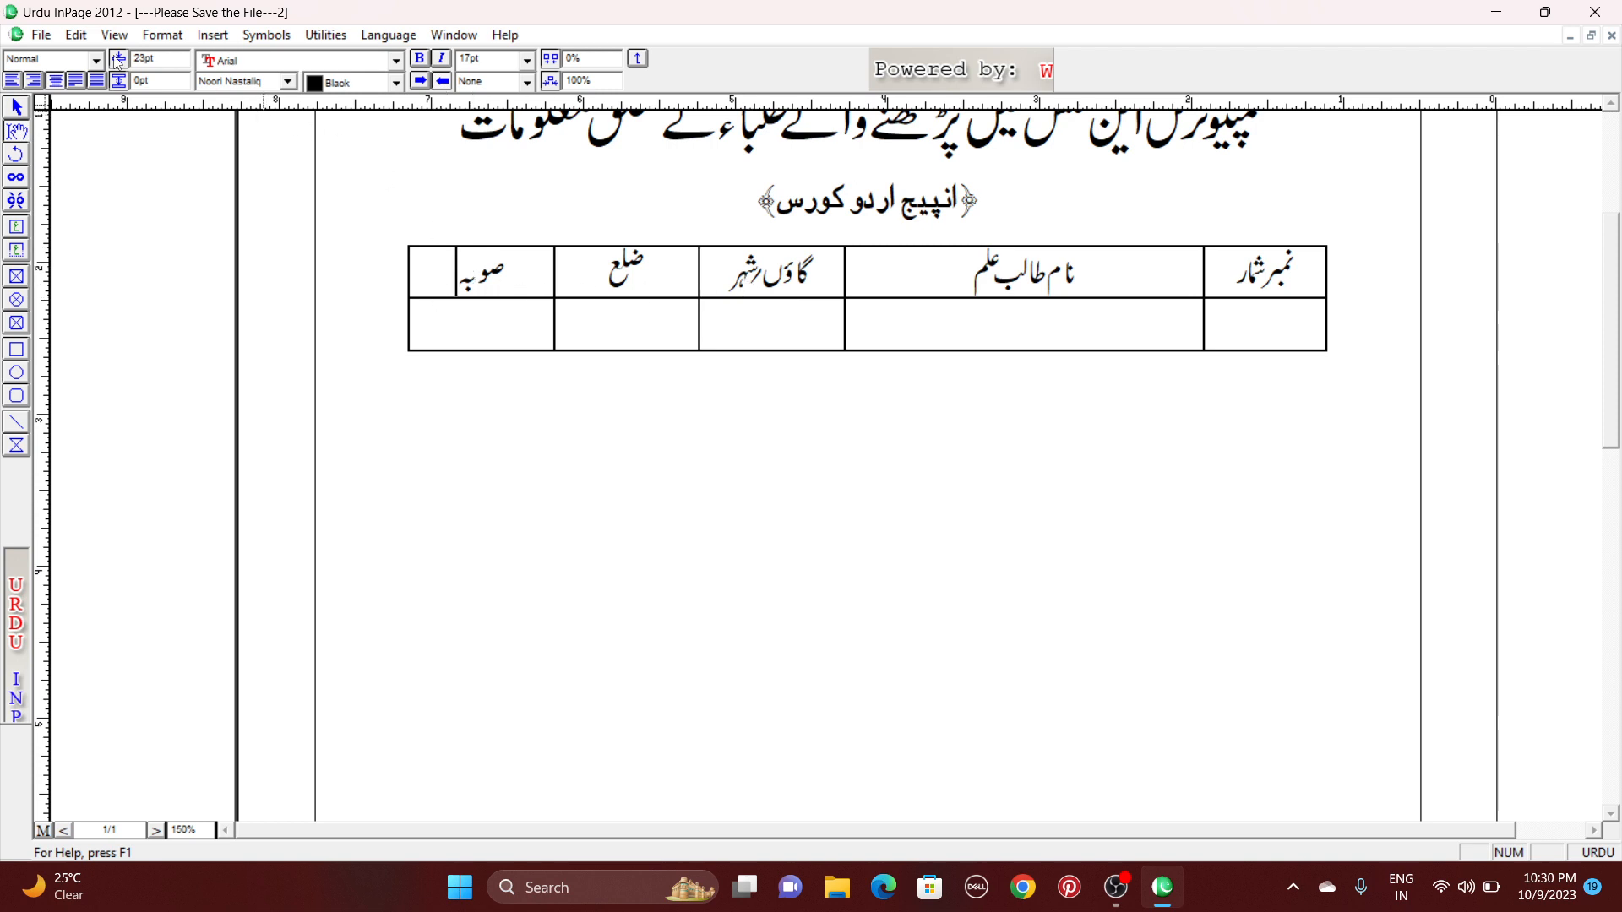
pyautogui.click(158, 34)
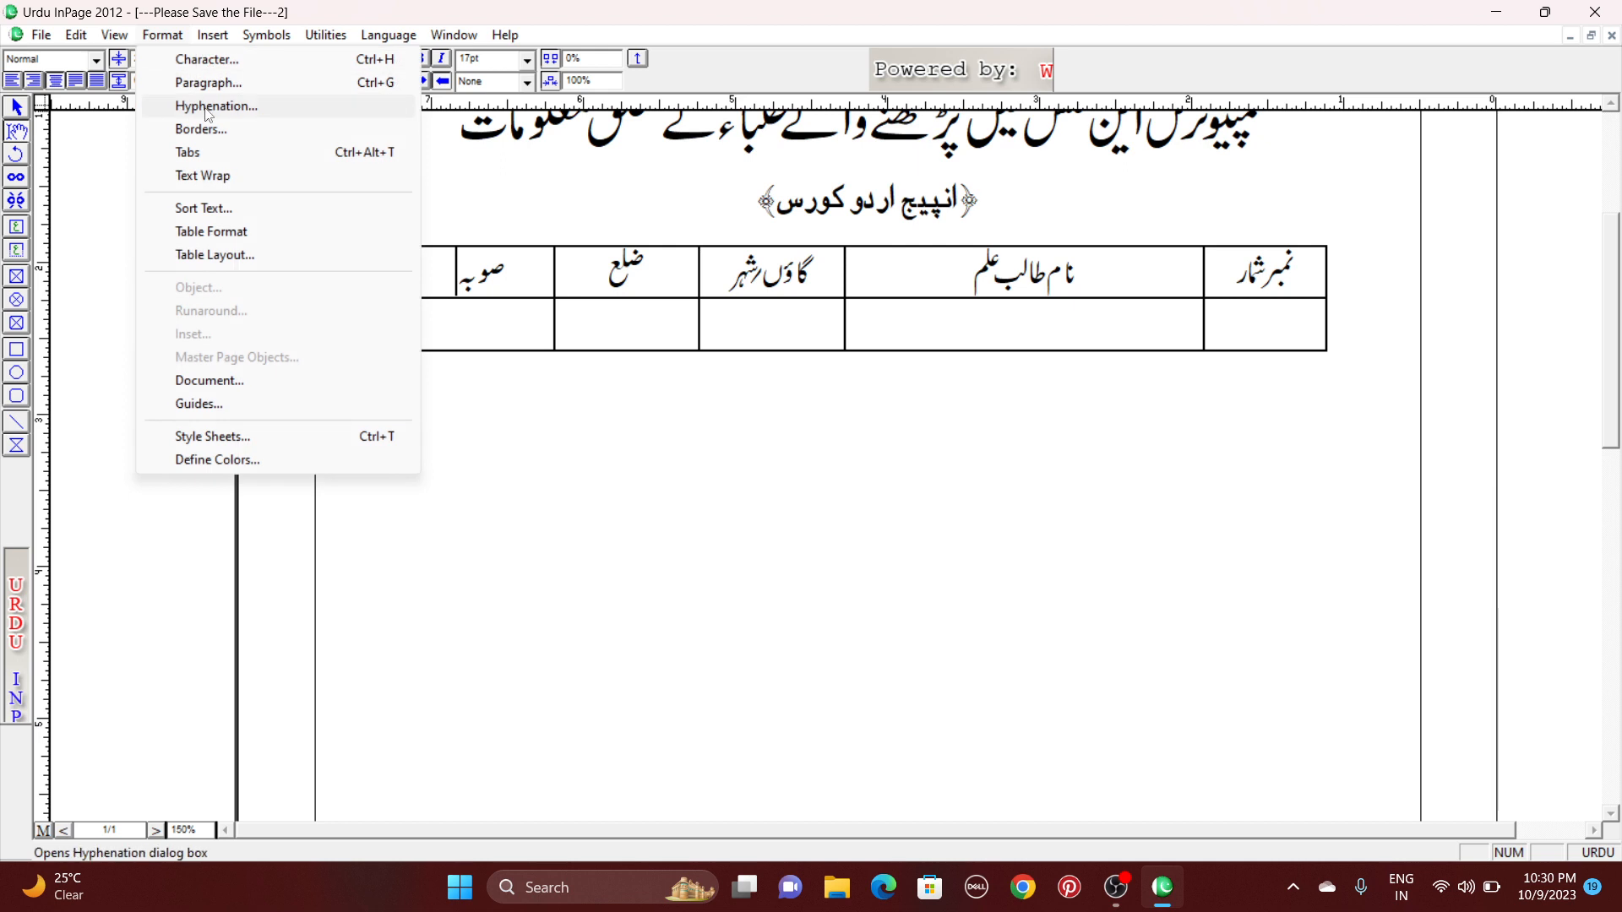
# - Insert one new column after the صوبہ column using Table Layout
pyautogui.click(253, 262)
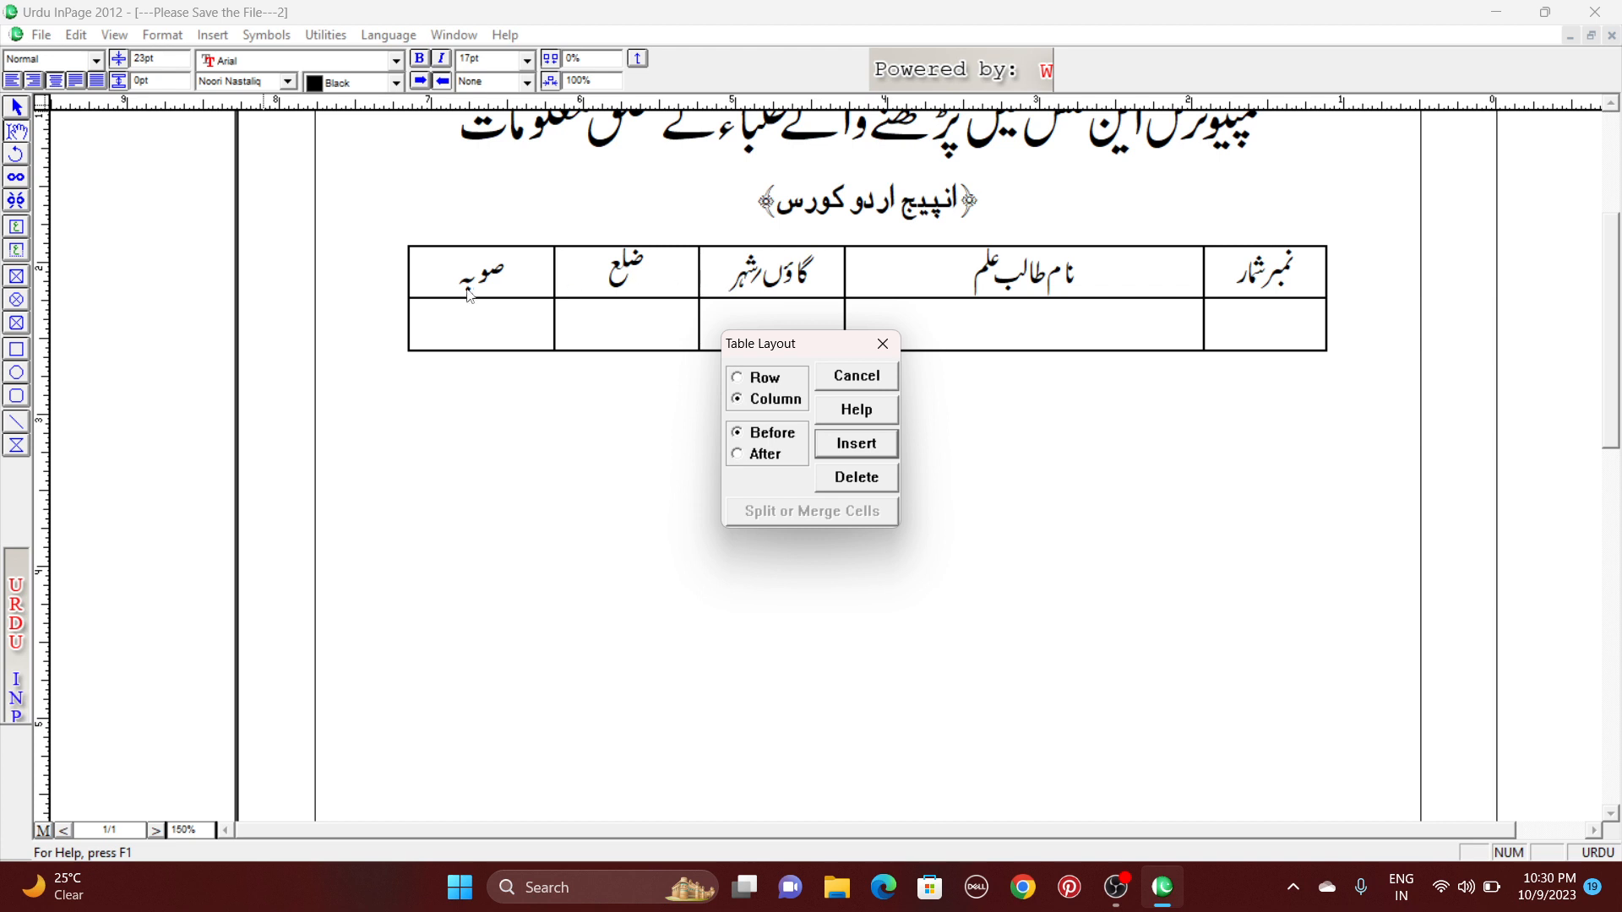
pyautogui.click(737, 457)
pyautogui.click(862, 449)
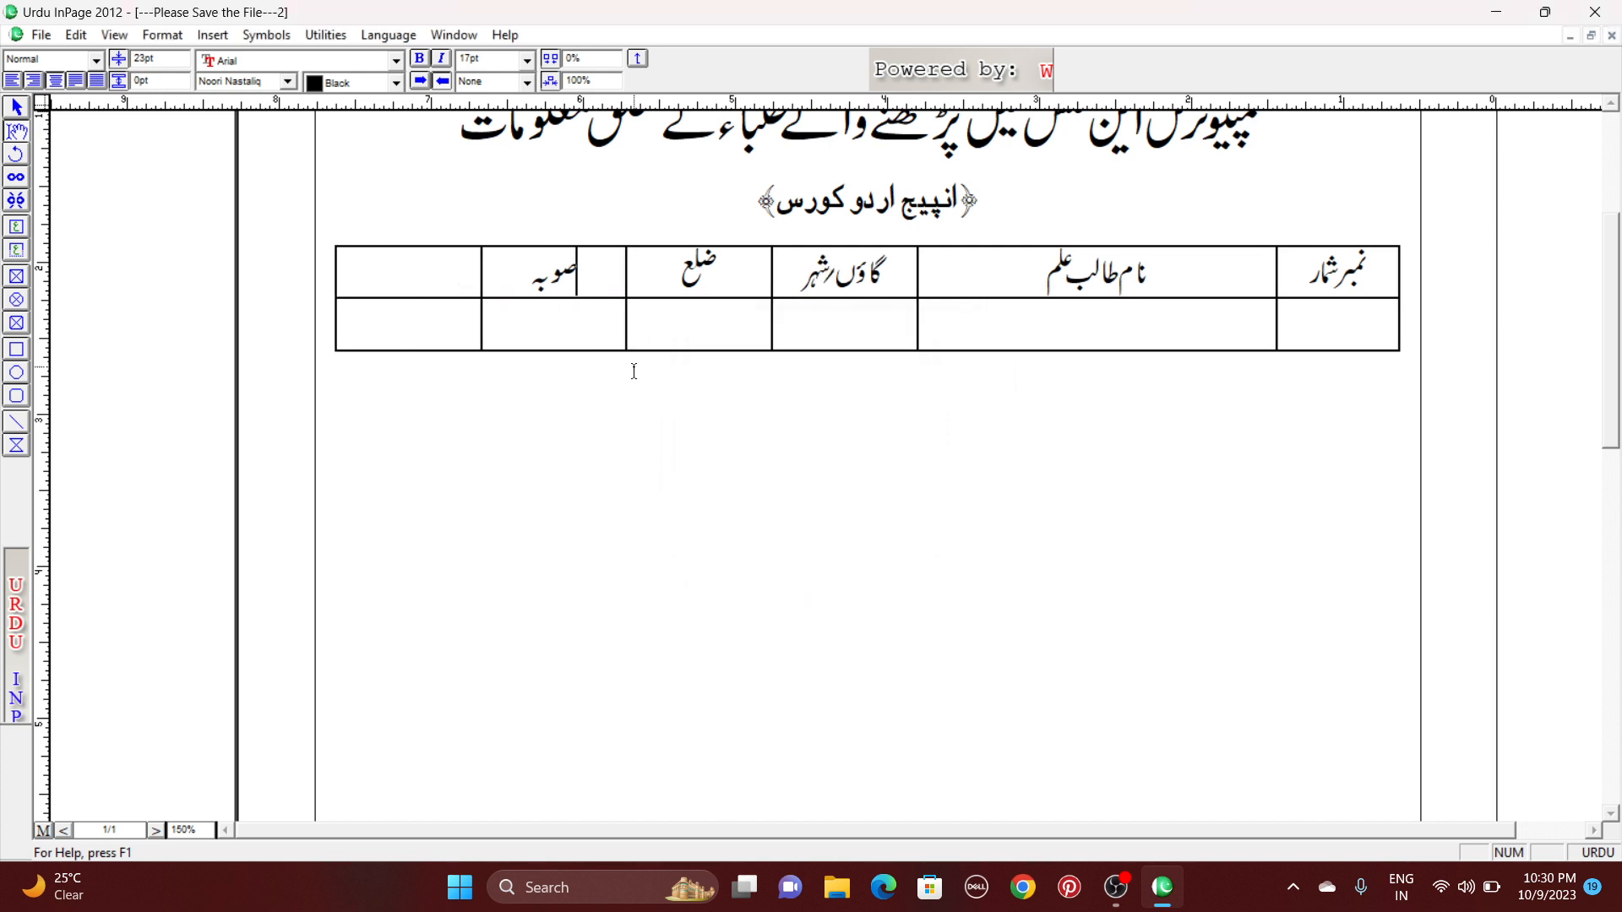
# - Apply a 0.9-inch column width to the selected left-hand columns
pyautogui.click(381, 270)
pyautogui.moveTo(881, 277); pyautogui.dragTo(396, 235)
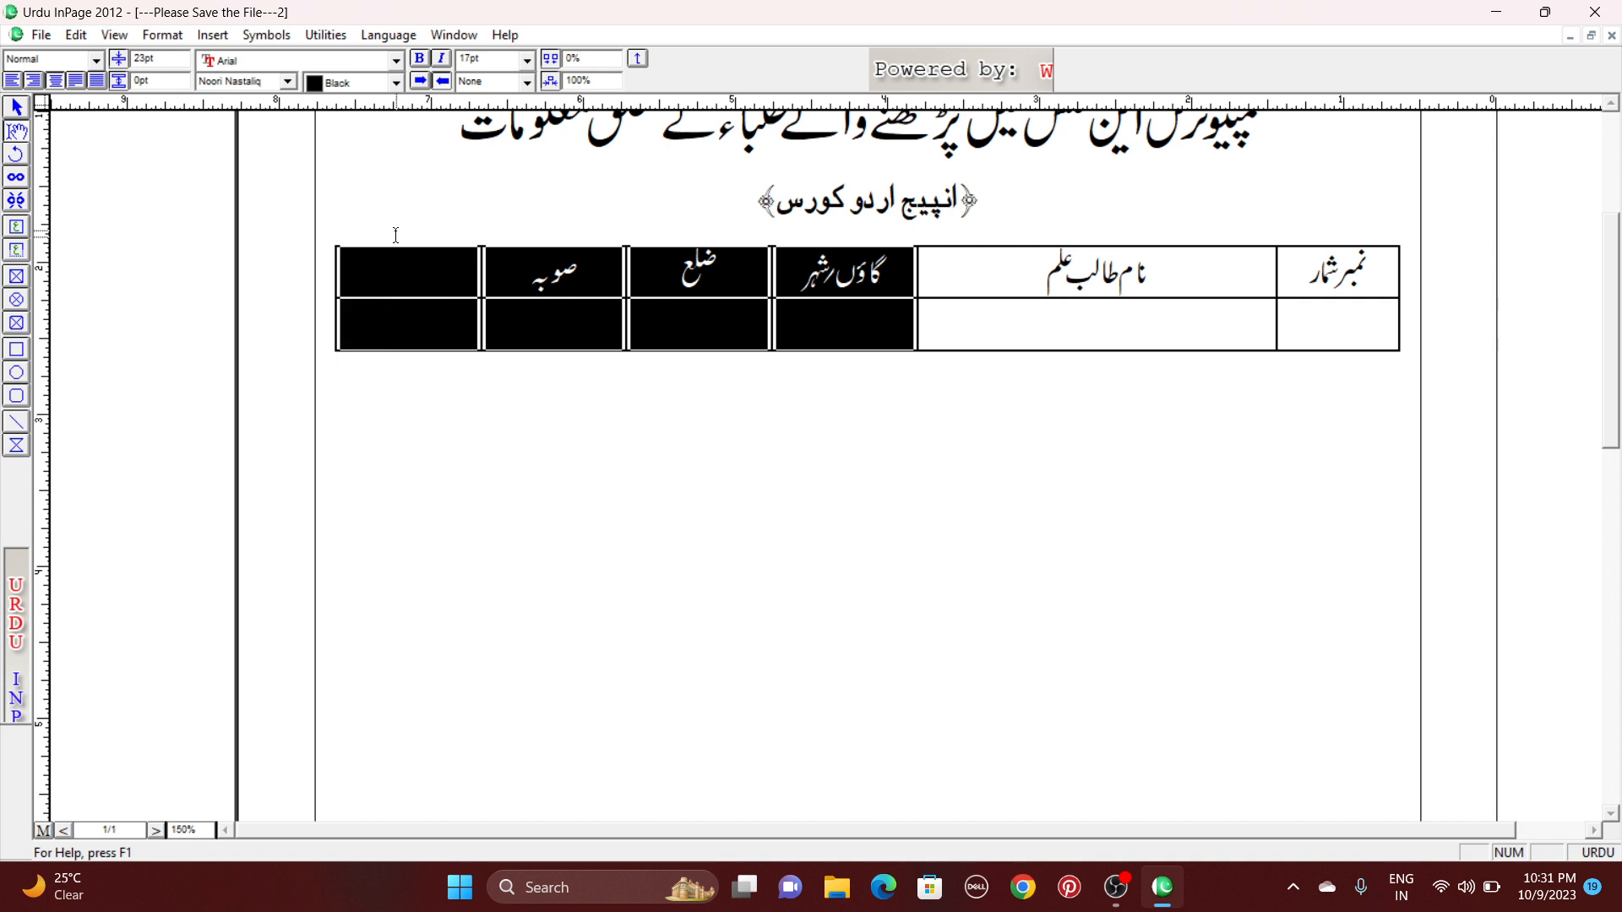
pyautogui.click(162, 35)
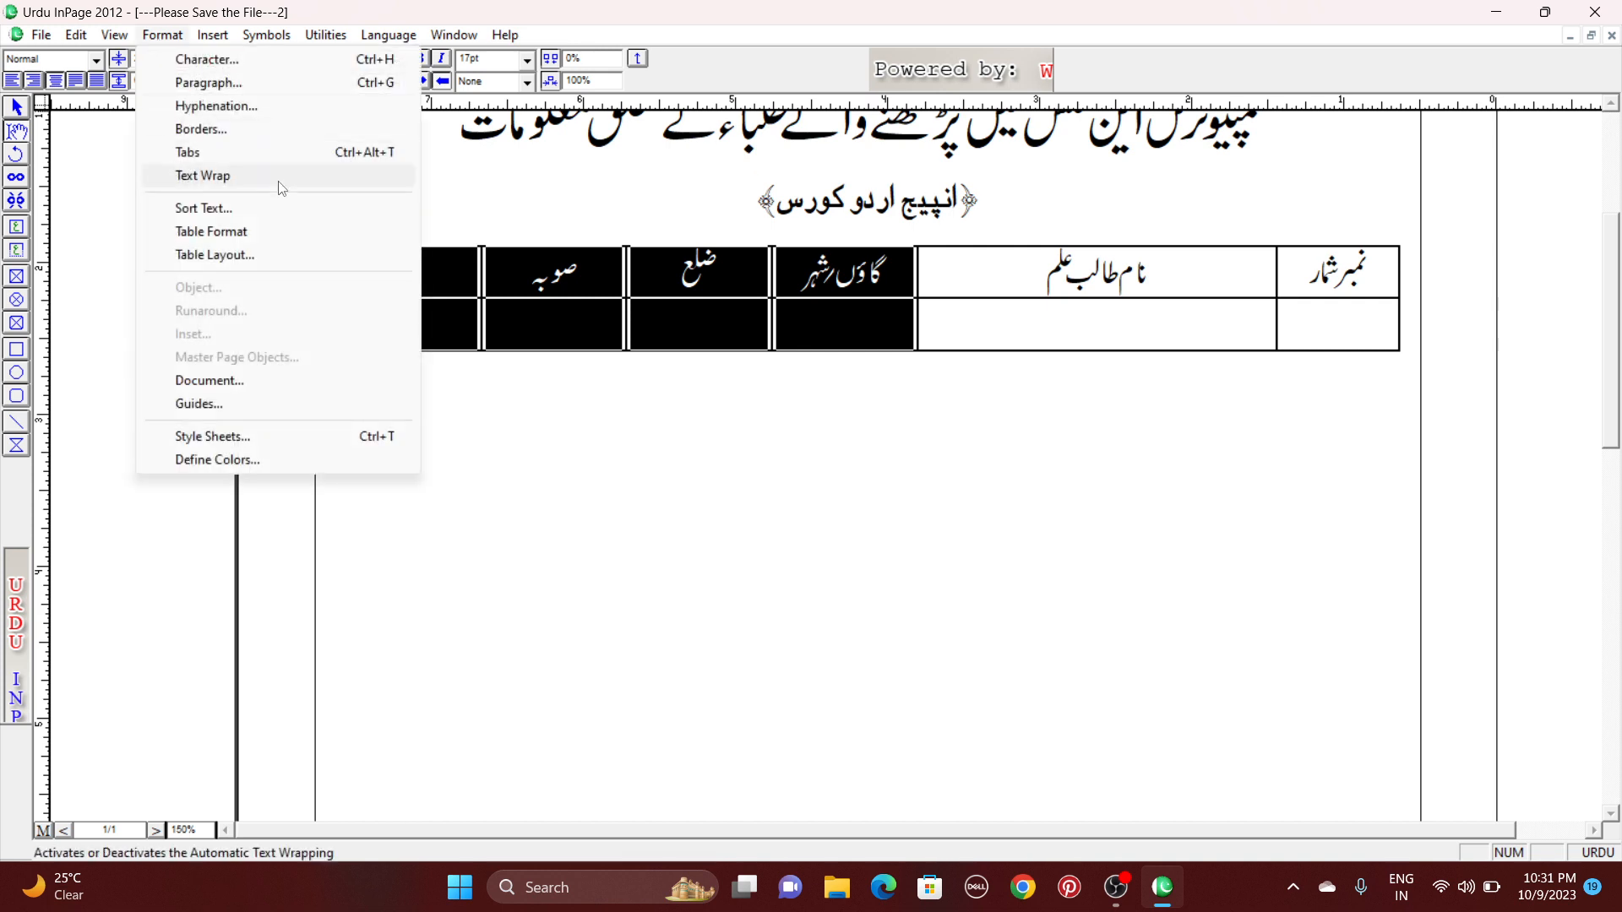
pyautogui.click(287, 241)
pyautogui.click(897, 394)
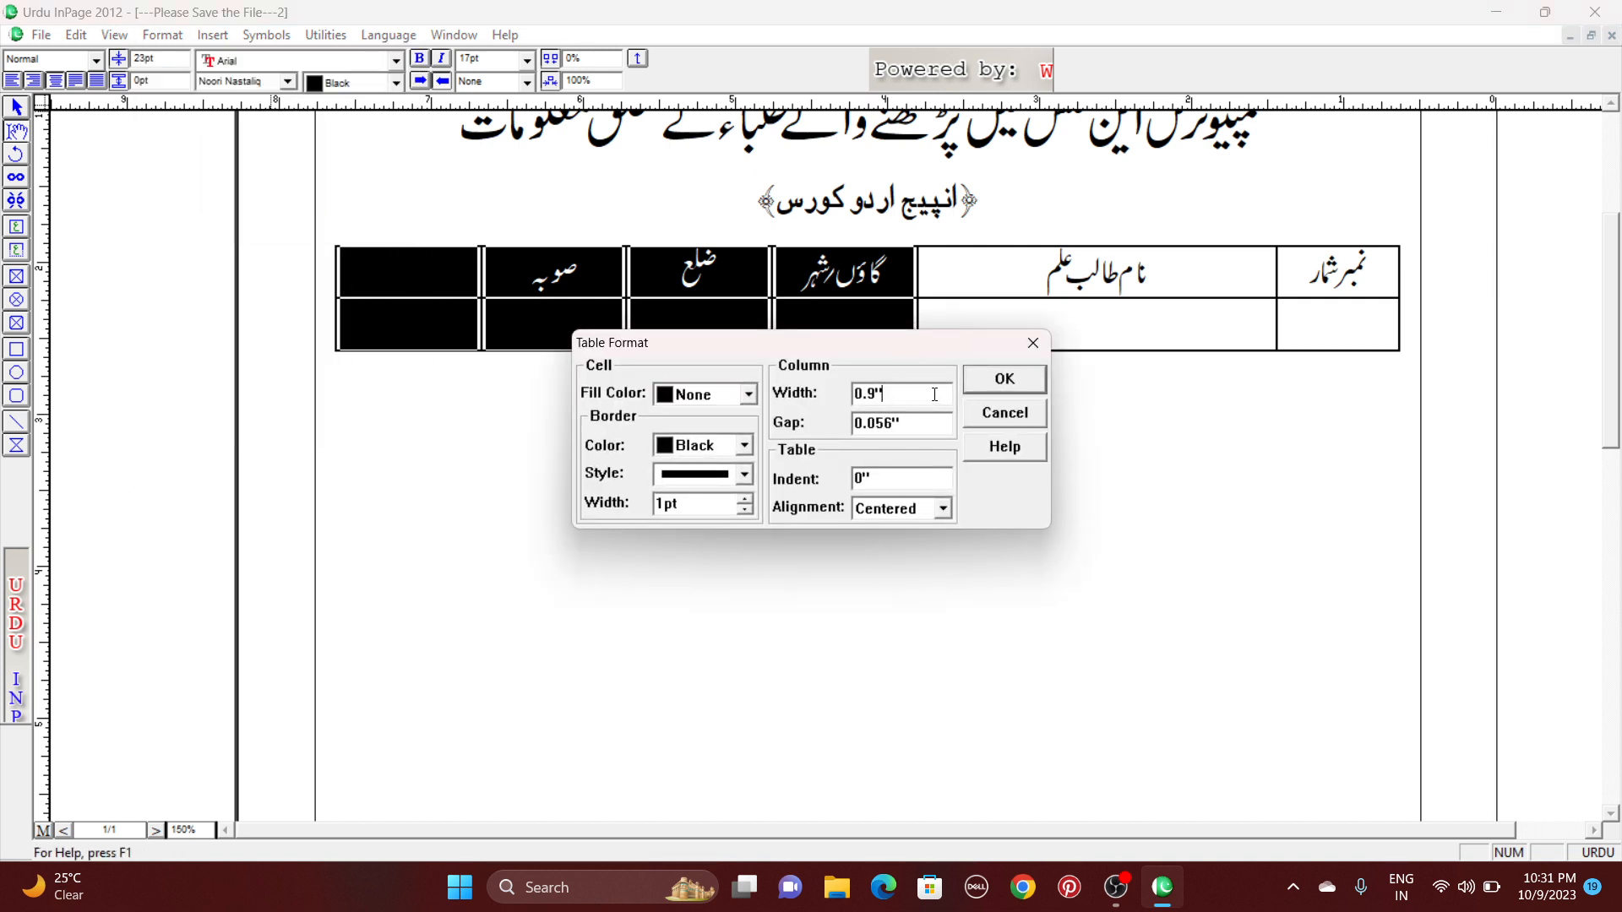
pyautogui.click(1005, 378)
pyautogui.click(431, 279)
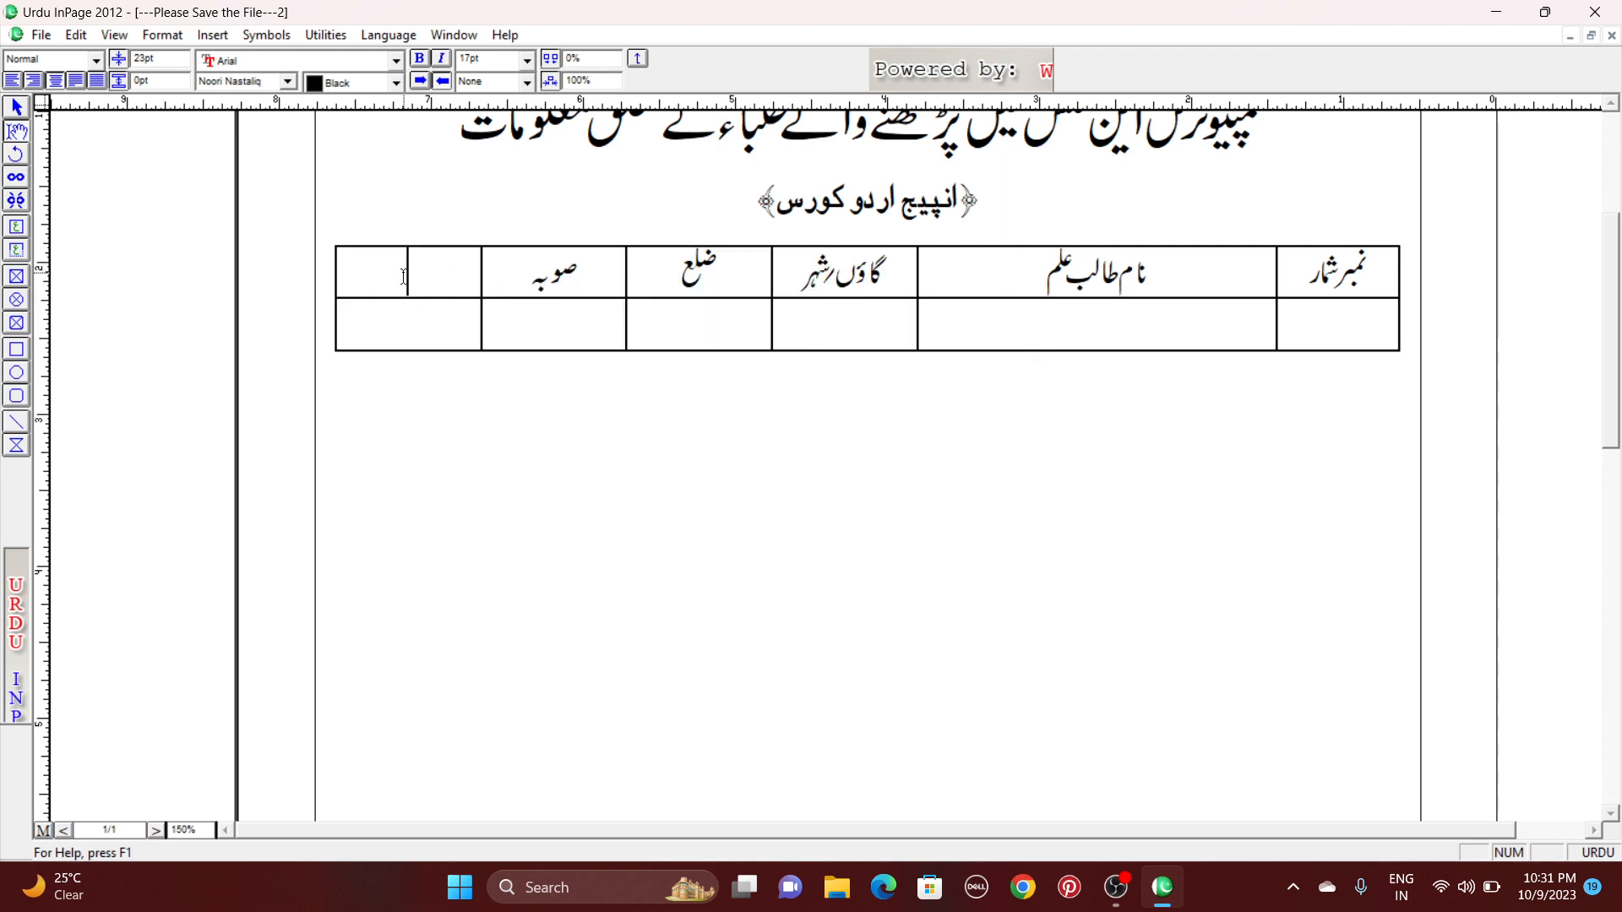
# - Type ملک in the leftmost header cell, then check the full page and zoom back to 150%
pyautogui.write('ملک')
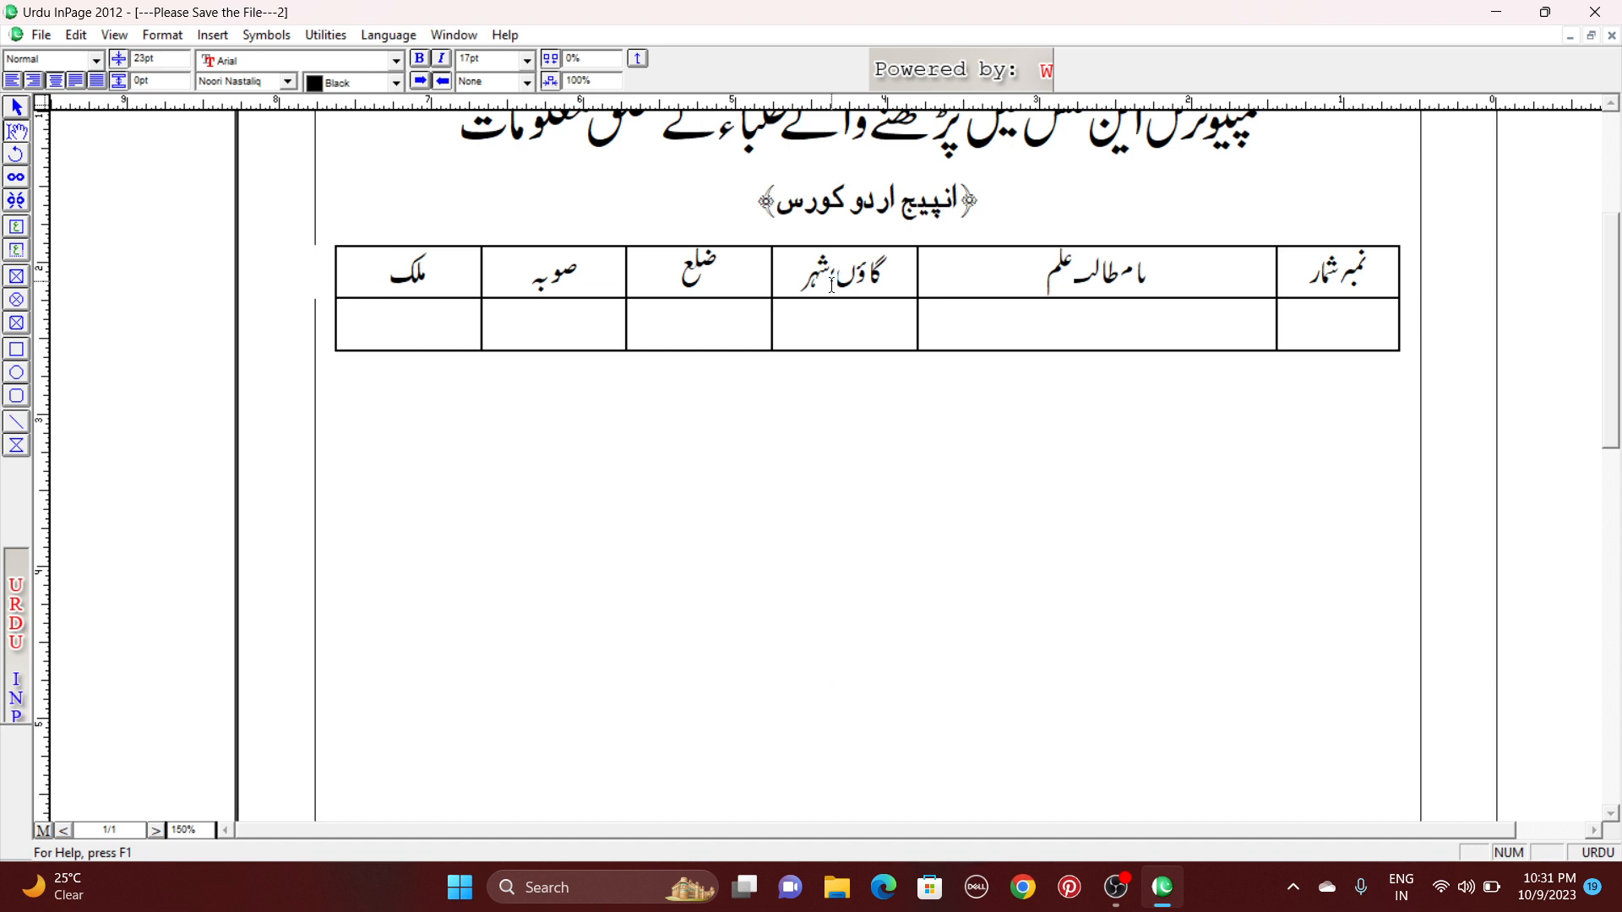
pyautogui.hotkey('ctrl', '0')
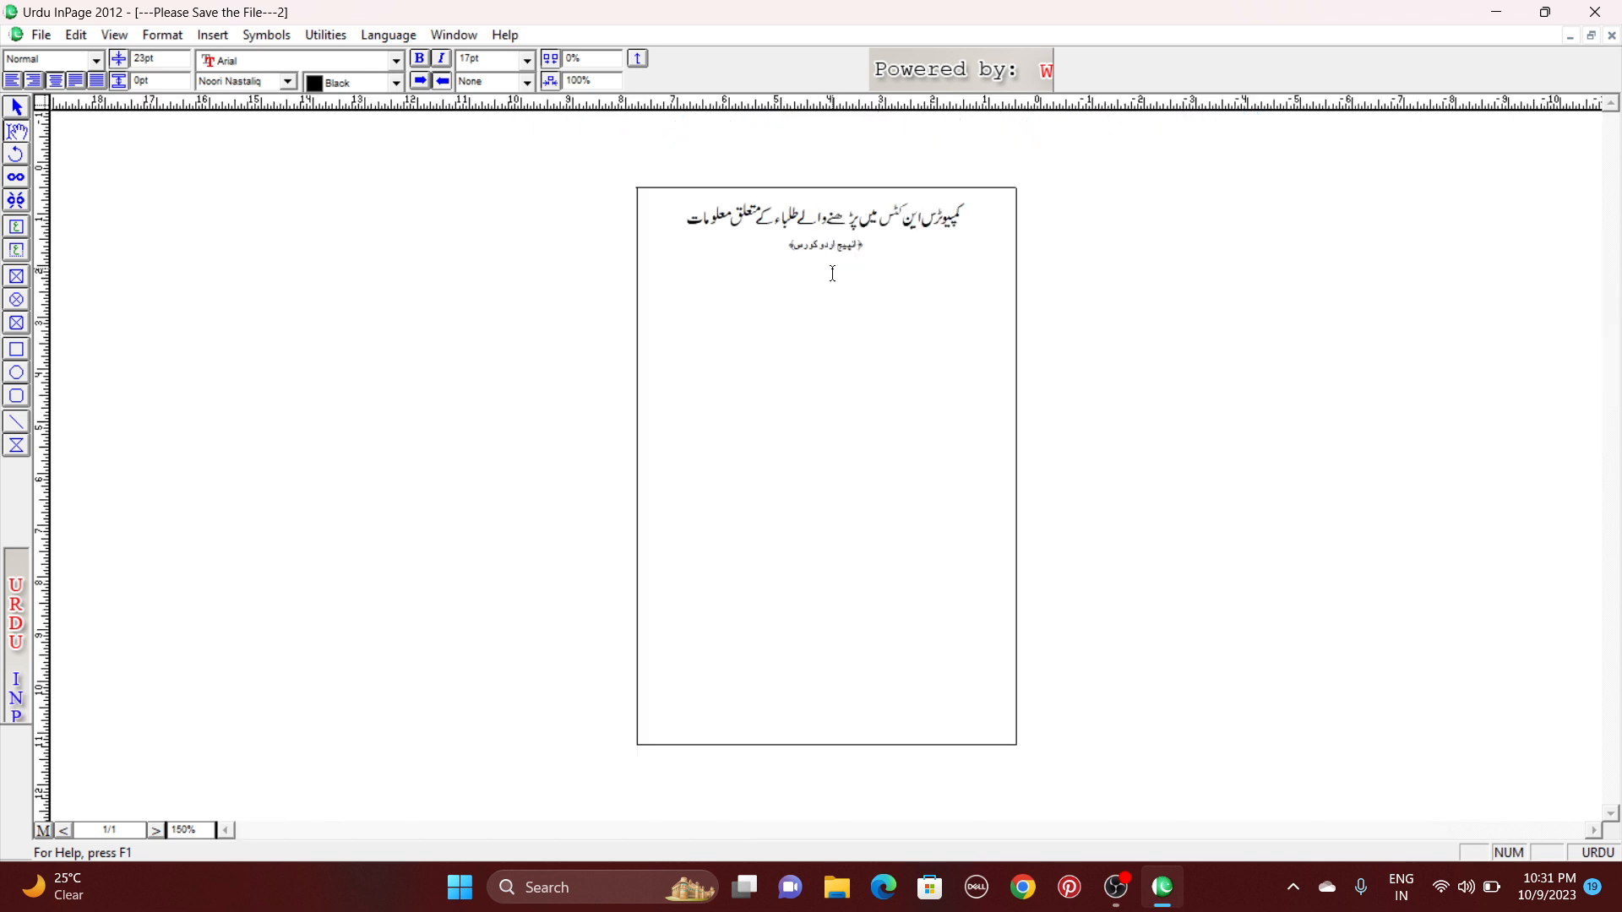
pyautogui.click(834, 271)
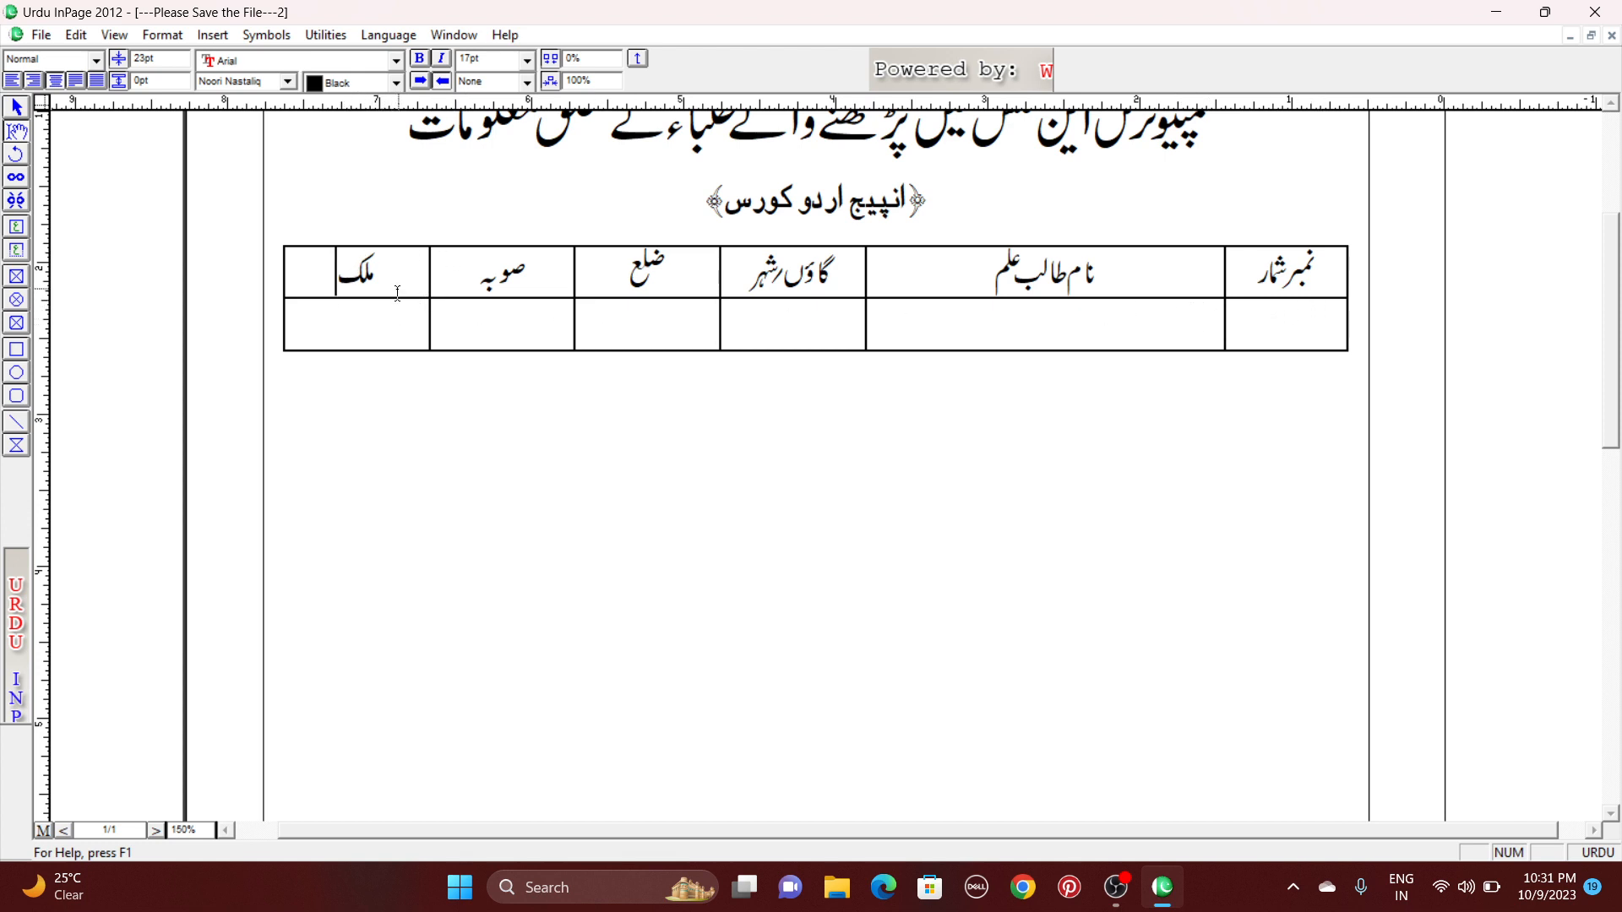
# - Tab past the last cell to add rows until eight blank data rows sit below the header
pyautogui.press('Tab')
pyautogui.press('Tab')
pyautogui.press('Tab')
pyautogui.press('Tab')
pyautogui.press('Tab')
pyautogui.press('Tab')
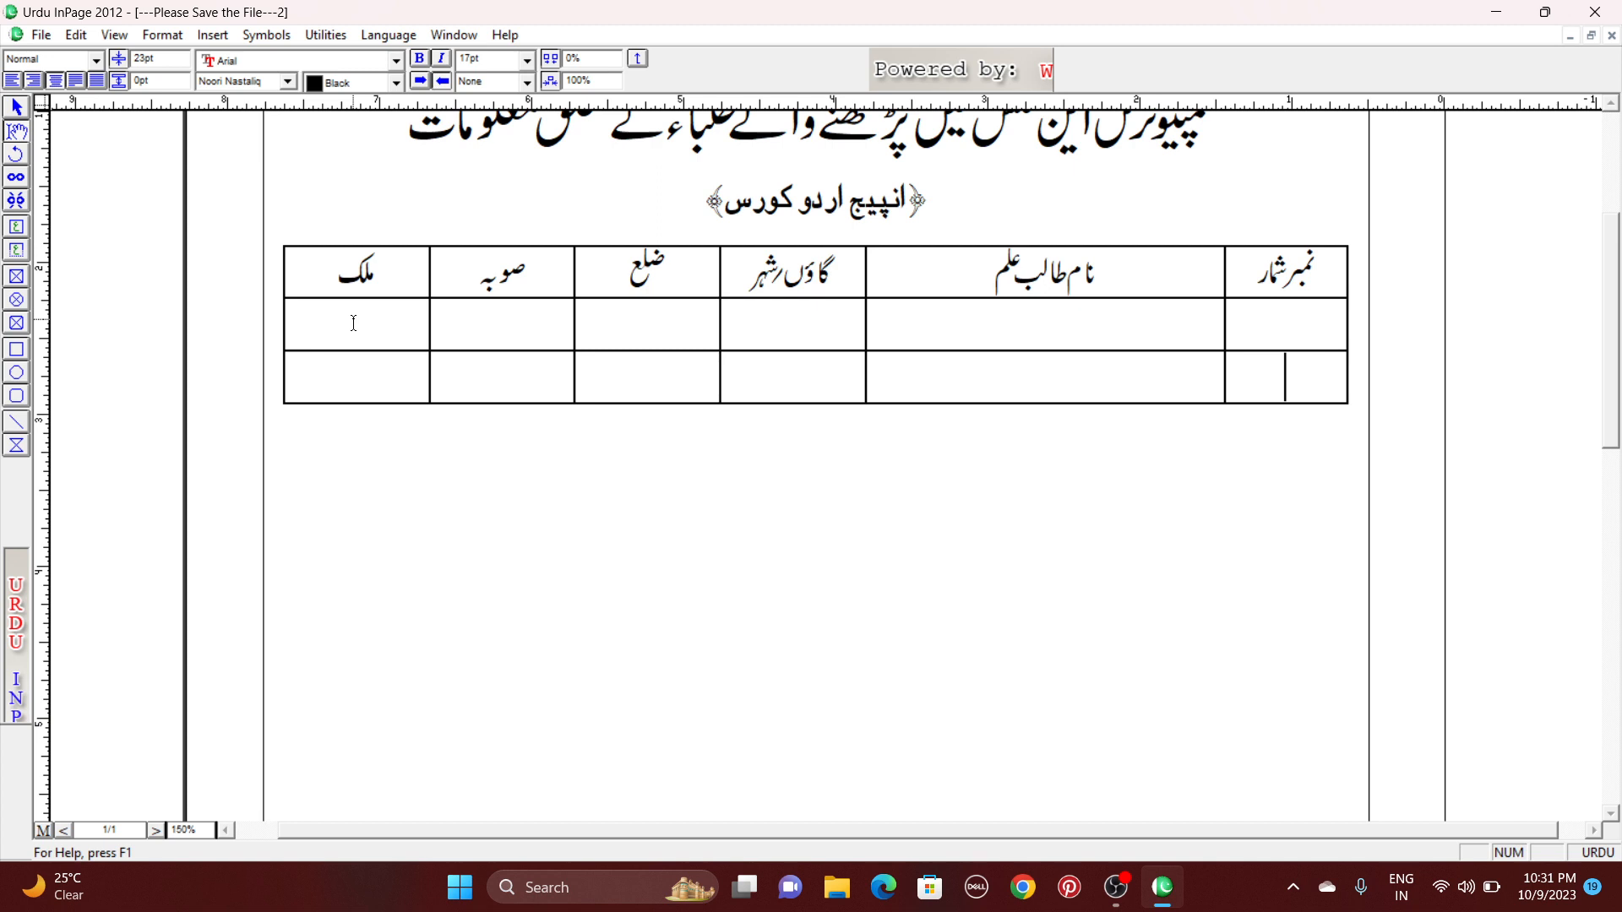
pyautogui.press('Tab')
pyautogui.press('Tab')
pyautogui.press('Tab')
pyautogui.press('Tab')
pyautogui.press('Tab')
pyautogui.press('Tab')
pyautogui.press('Tab')
pyautogui.press('Tab')
pyautogui.press('Tab')
pyautogui.press('Tab')
pyautogui.press('Tab')
pyautogui.press('Tab')
pyautogui.press('Tab')
pyautogui.press('Tab')
pyautogui.press('Tab')
pyautogui.press('Tab')
pyautogui.press('Tab')
pyautogui.press('Tab')
pyautogui.press('Tab')
pyautogui.press('Tab')
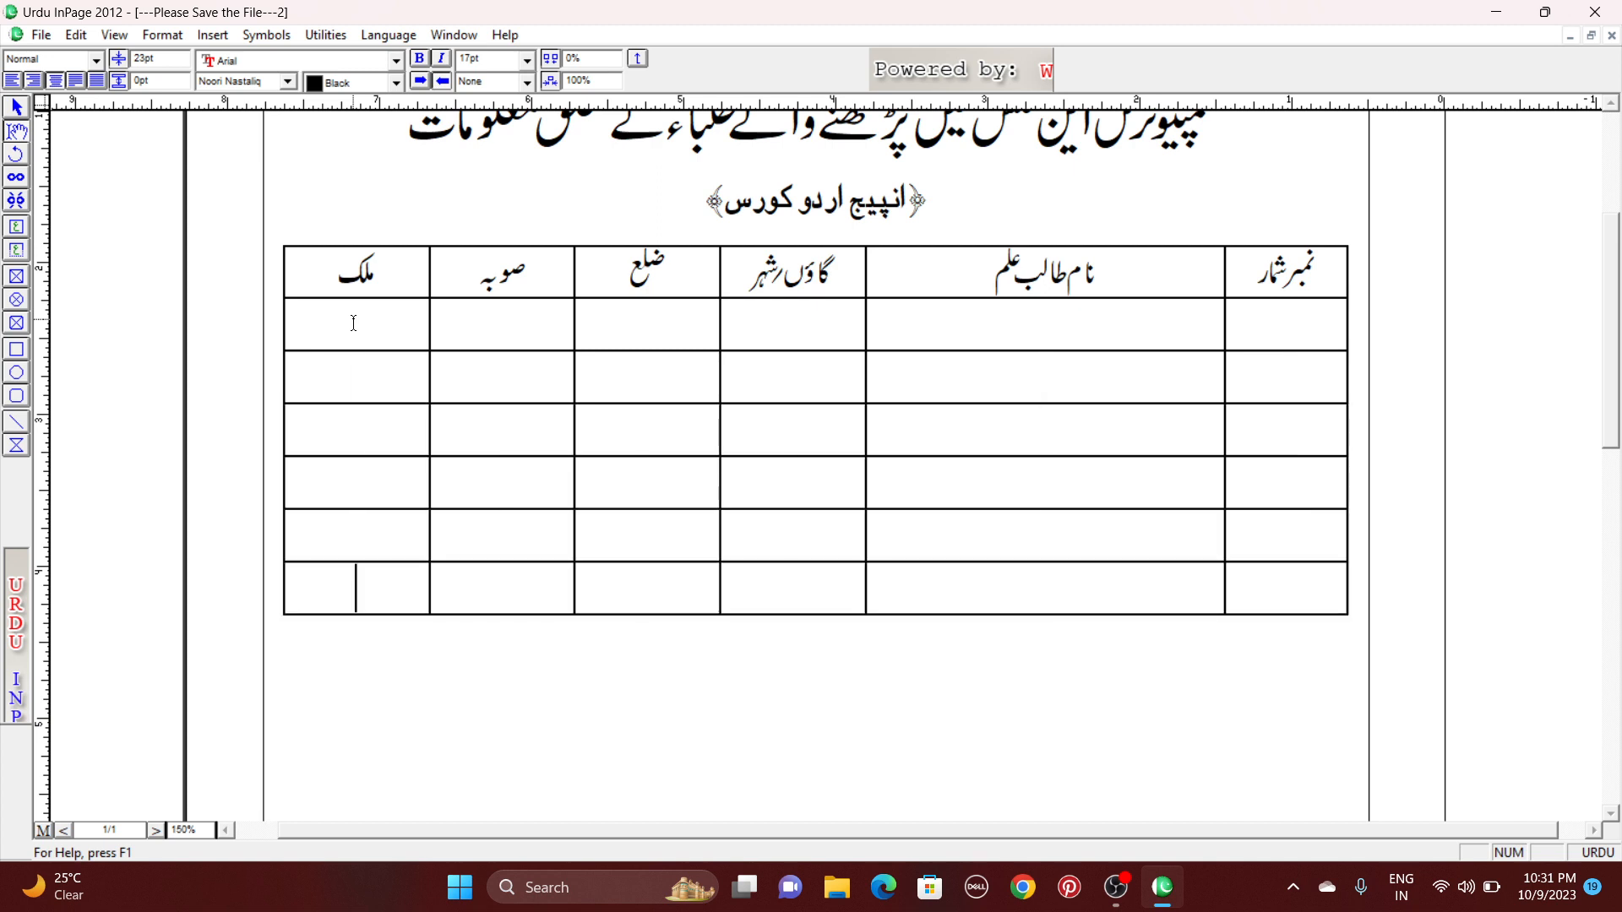
pyautogui.press('Tab')
pyautogui.press('Tab')
pyautogui.press('Tab')
pyautogui.press('Tab')
pyautogui.press('Tab')
pyautogui.press('Tab')
pyautogui.press('Tab')
pyautogui.press('Tab')
pyautogui.press('Tab')
pyautogui.press('Tab')
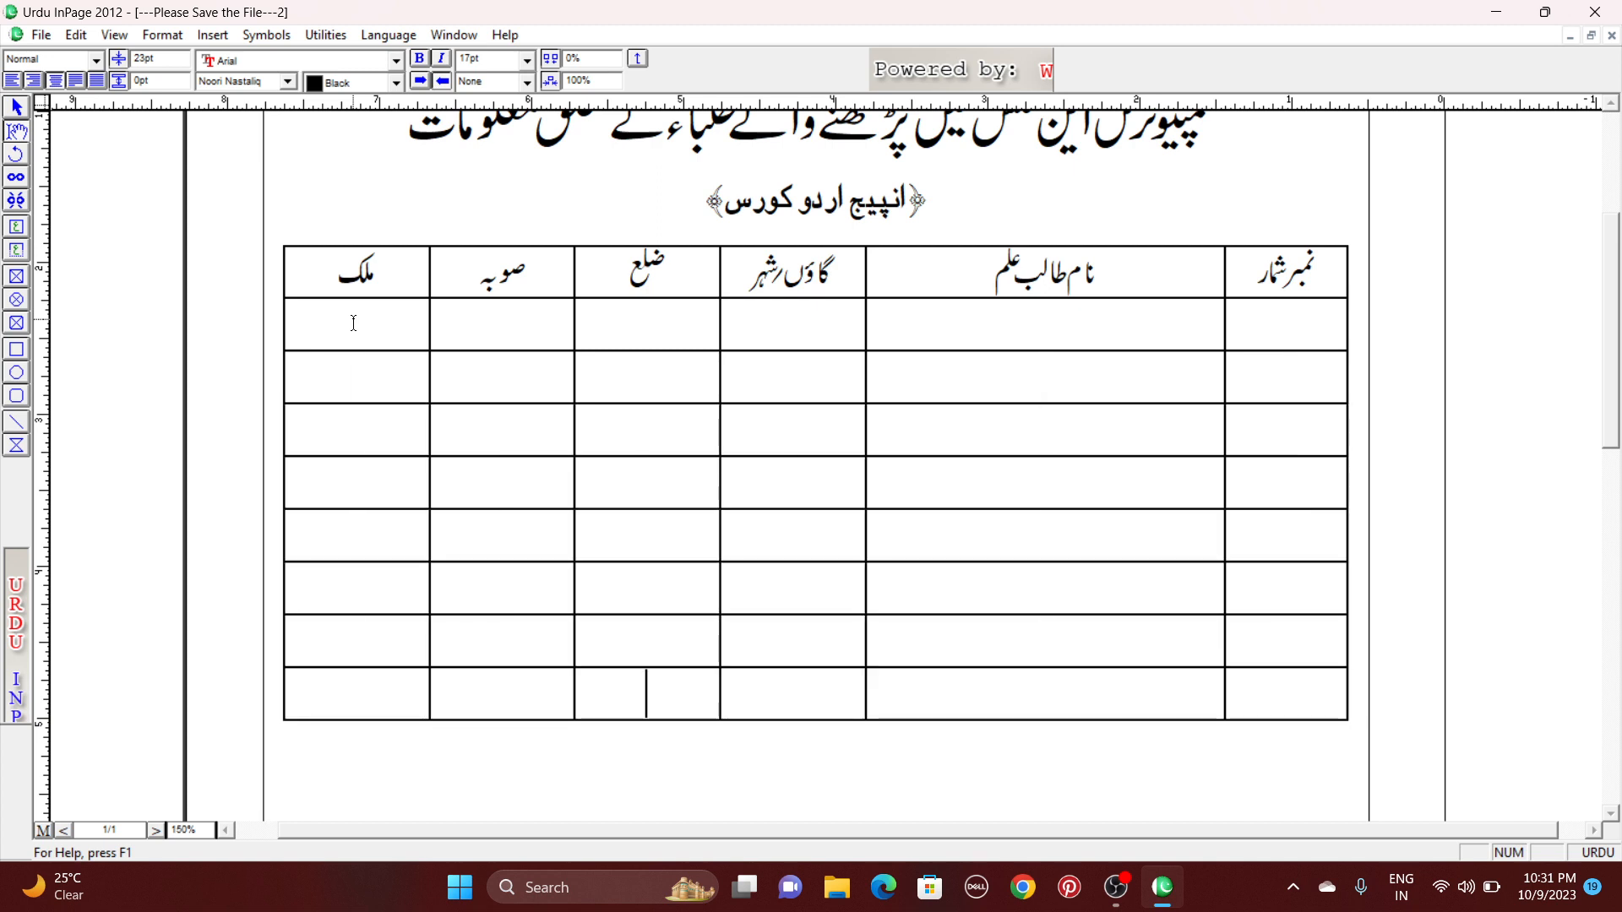
pyautogui.hotkey('ctrl', '0')
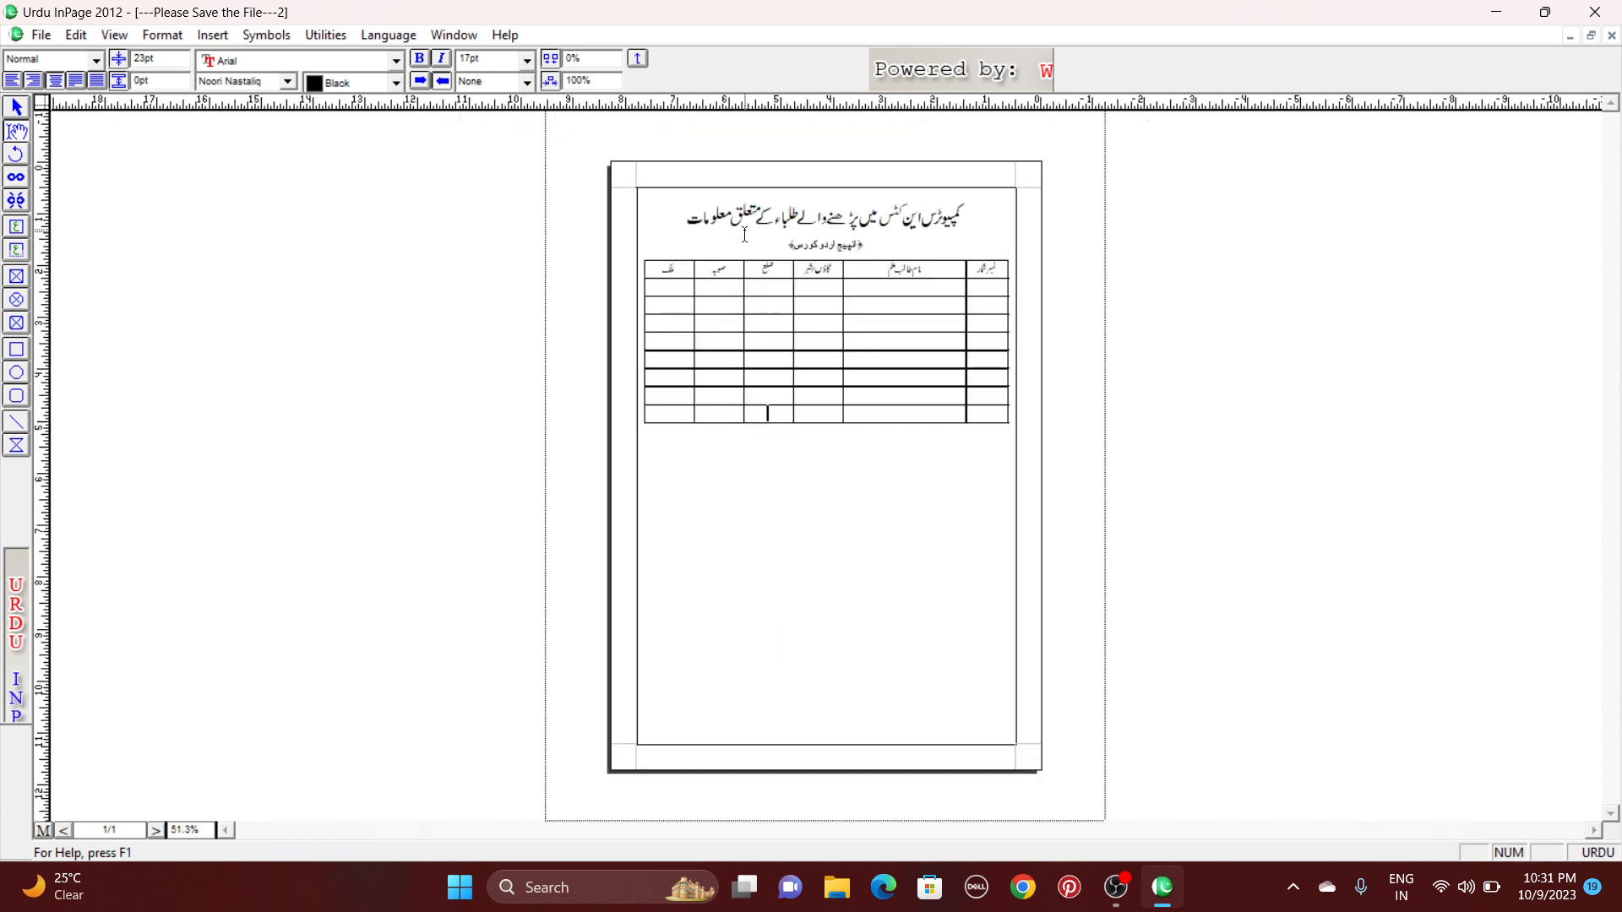
pyautogui.hotkey('ctrl', '6')
pyautogui.click(1343, 427)
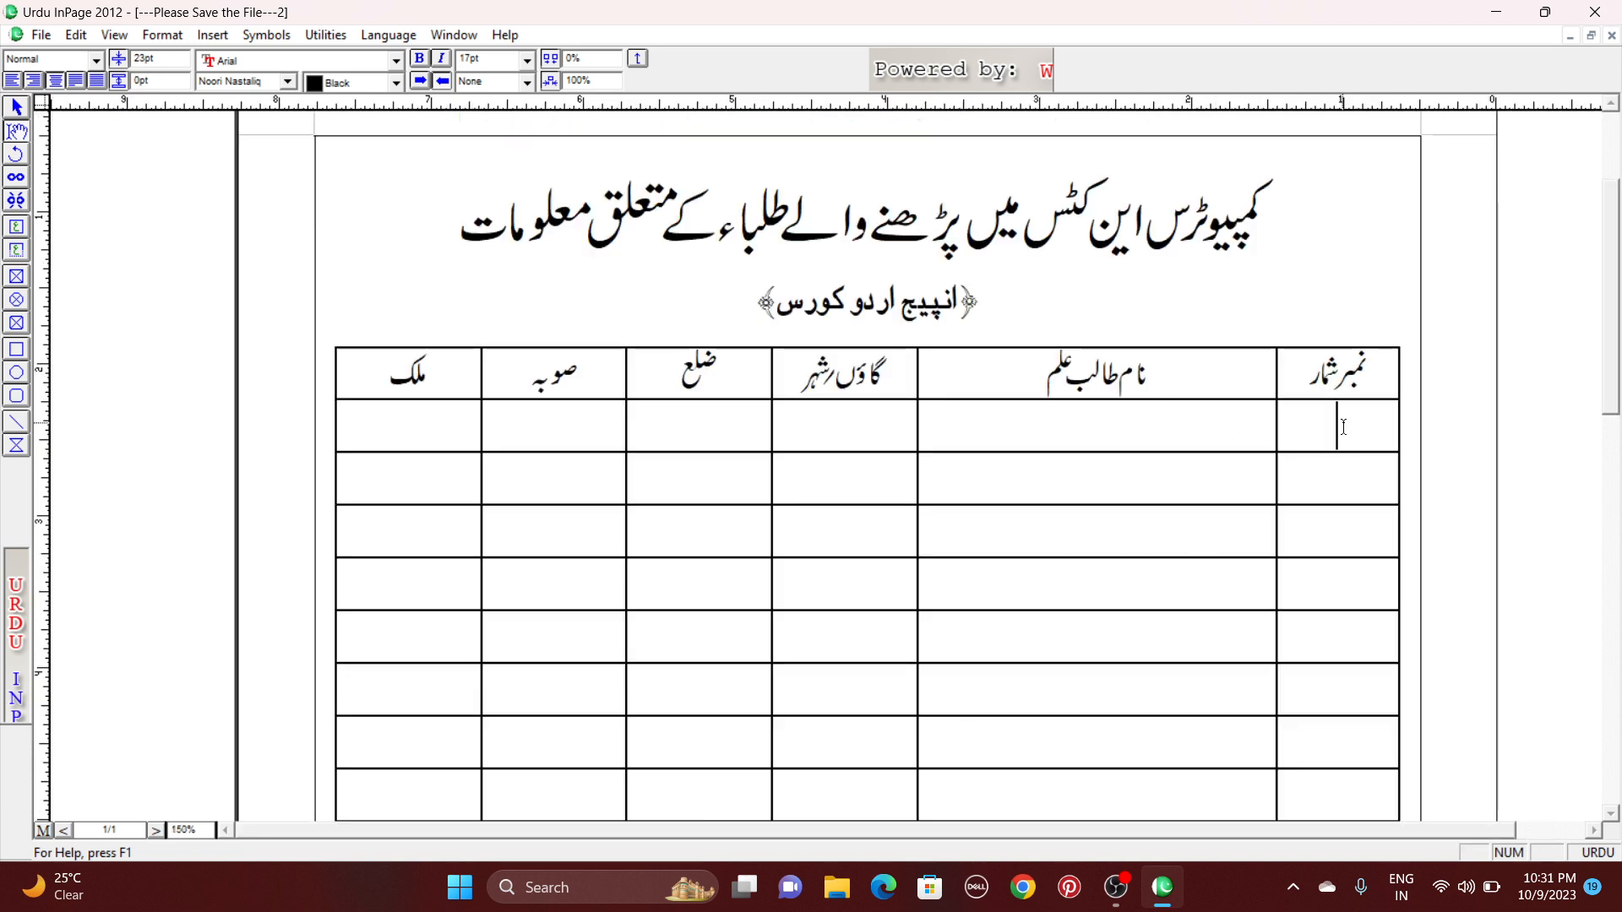
# - Enter serial numbers ۱–۴ and ۶–۹ down the نمبرشمار column
pyautogui.write('1')
pyautogui.press('Down')
pyautogui.write('2')
pyautogui.press('Down')
pyautogui.write('3')
pyautogui.press('Down')
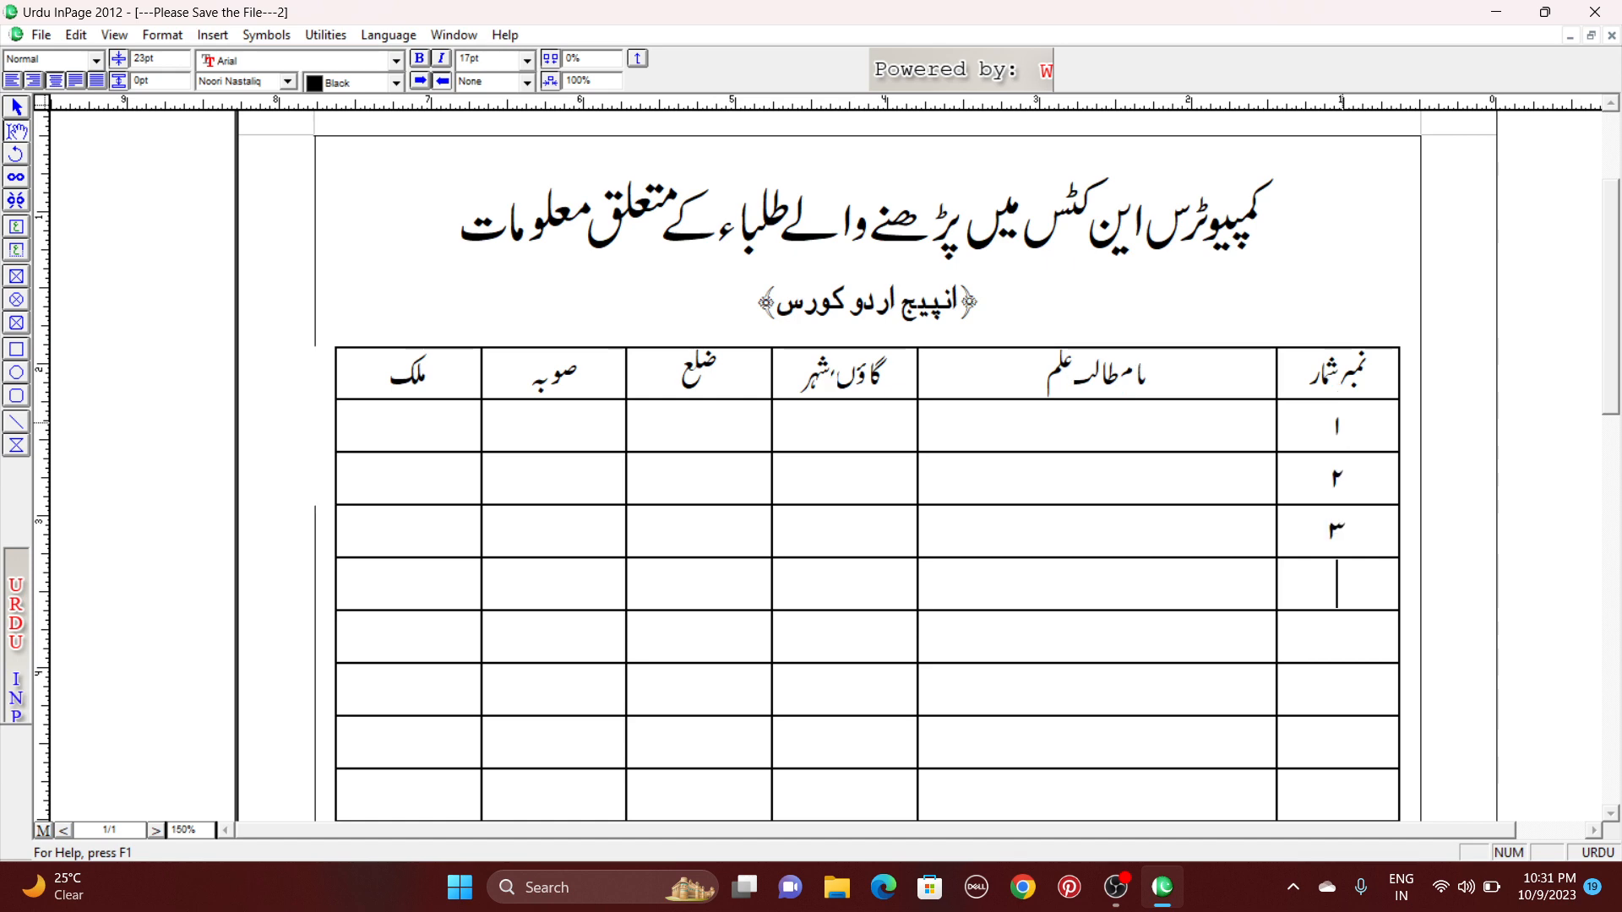
pyautogui.write('4')
pyautogui.press('Down')
pyautogui.write('6')
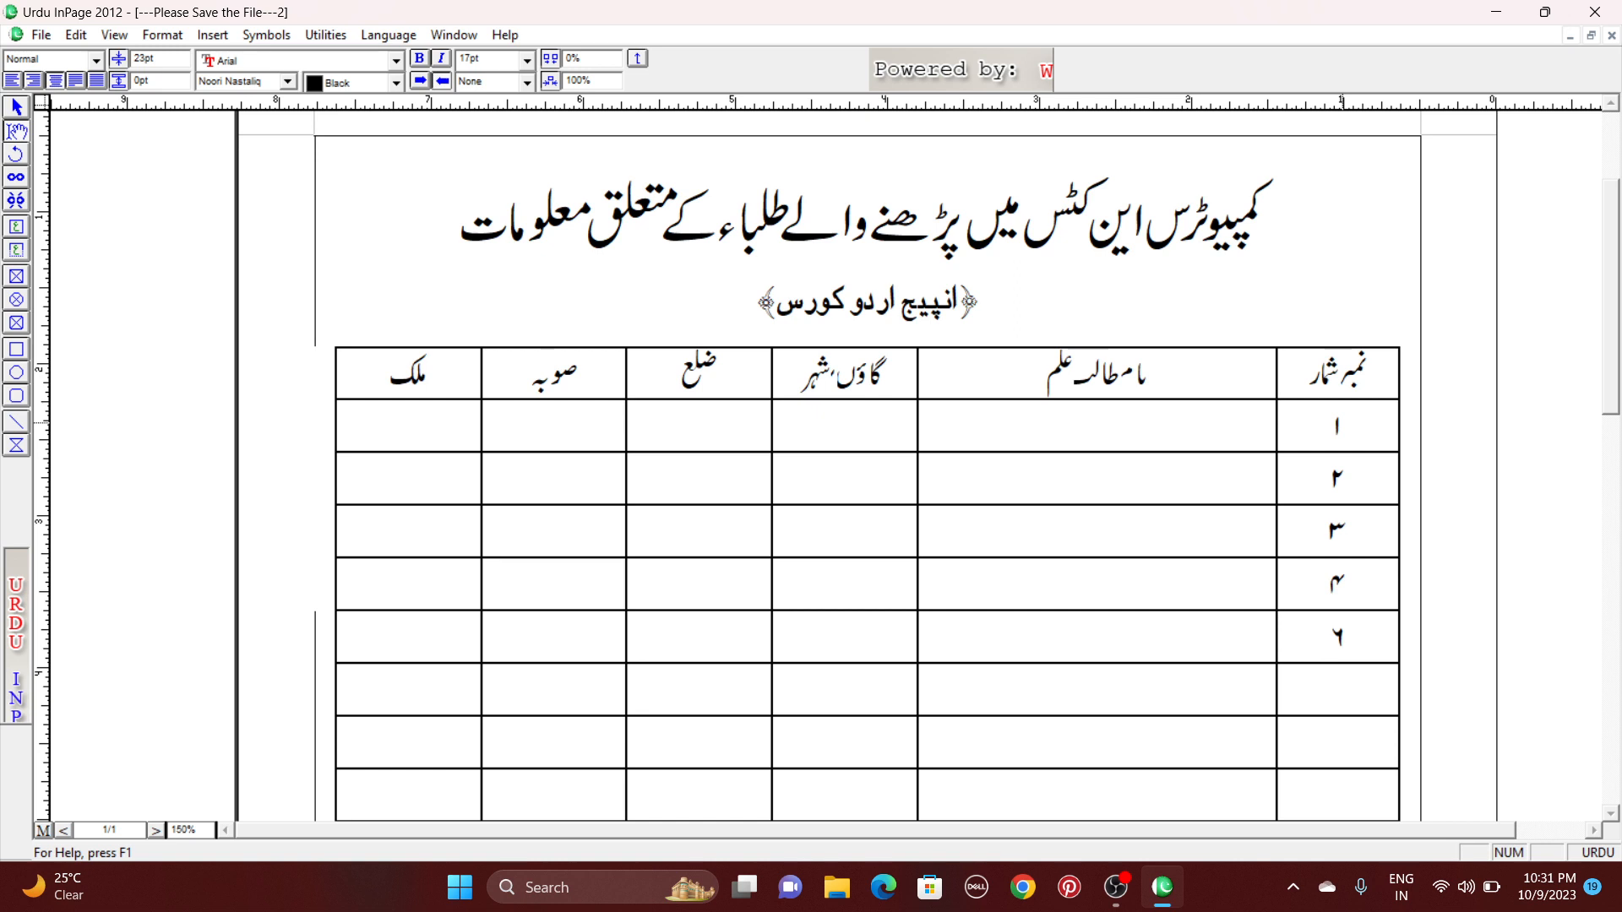
pyautogui.write('7')
pyautogui.press('Down')
pyautogui.write('8')
pyautogui.press('Down')
pyautogui.write('9')
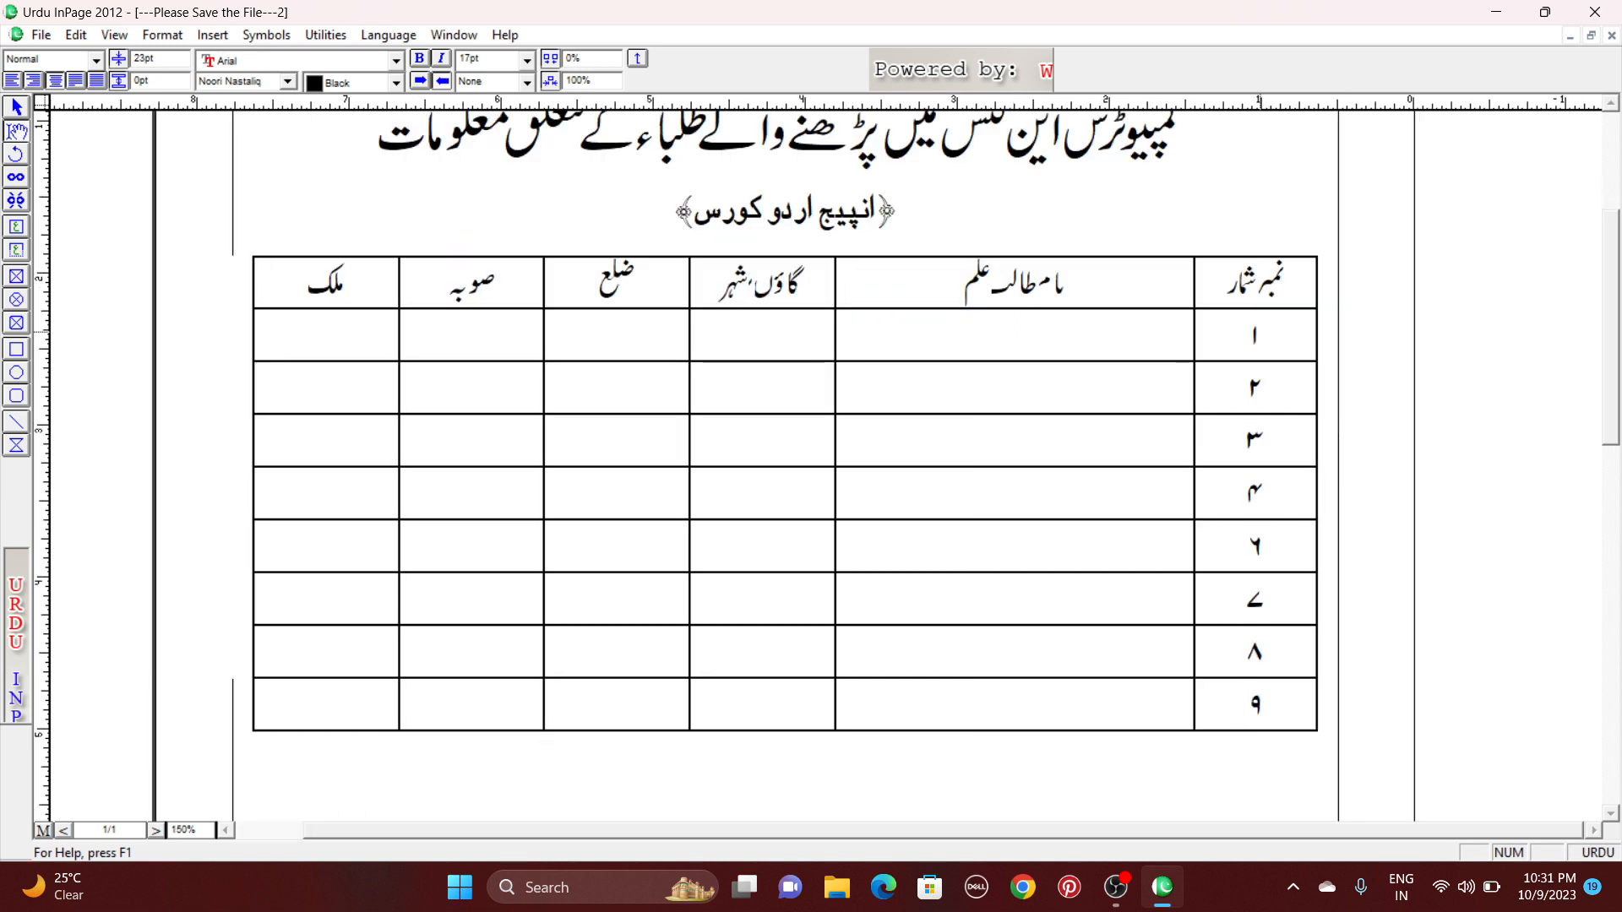
# - With the caret in row ۴, bring up Format > Table Layout to insert a row
pyautogui.click(1226, 517)
pyautogui.click(157, 35)
pyautogui.click(216, 255)
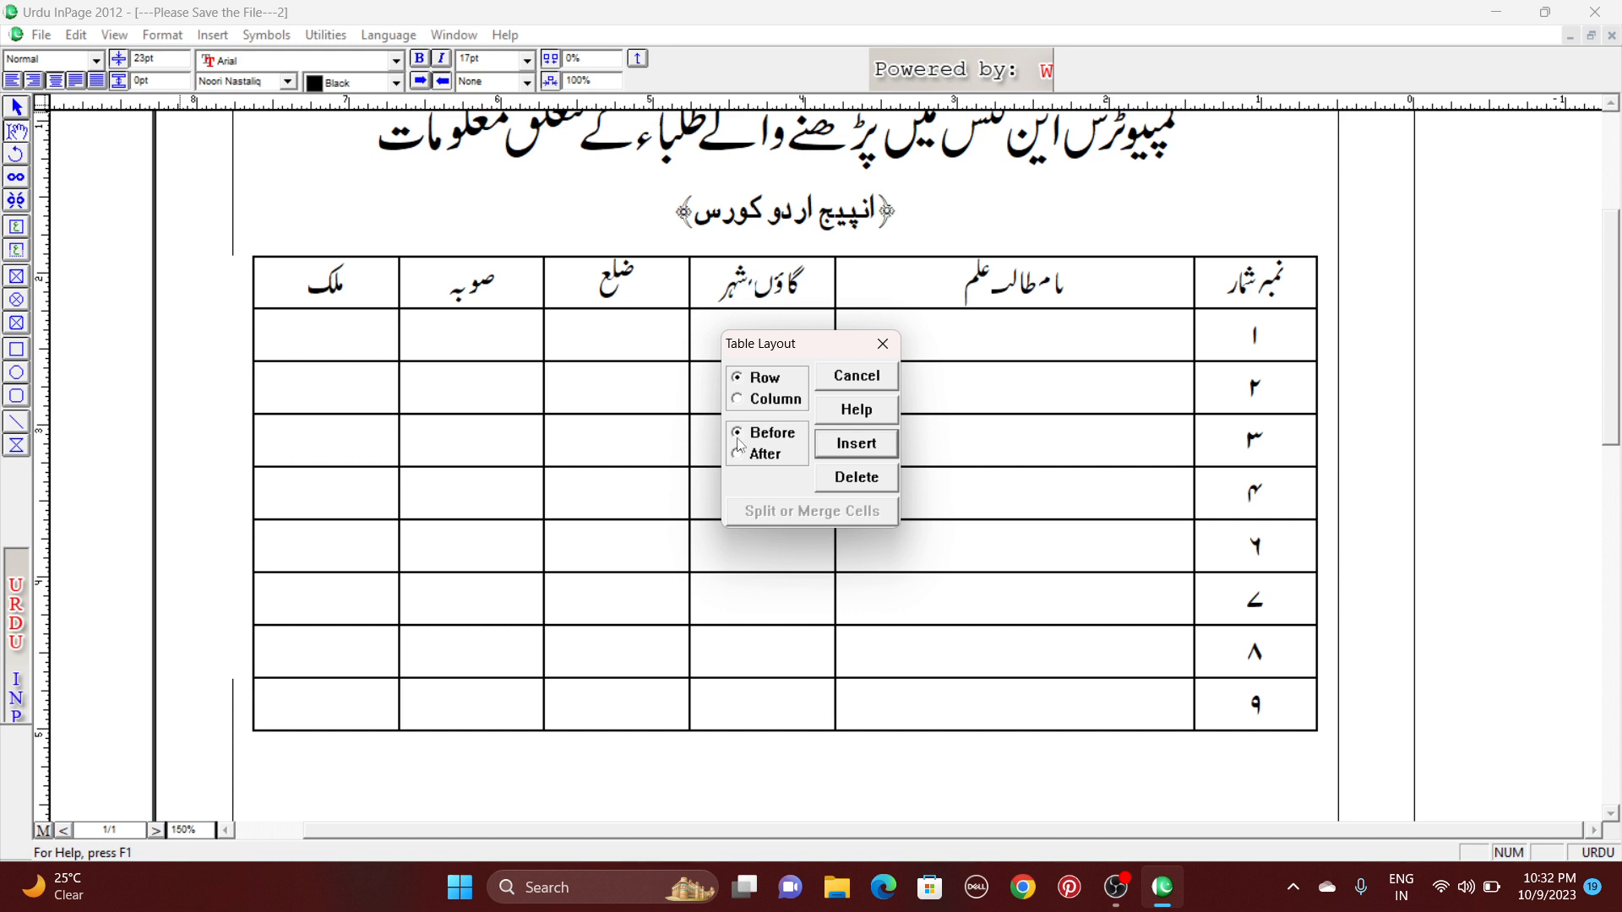
# - Insert a row after row ۴, number it ۵, and check the whole page
pyautogui.click(838, 446)
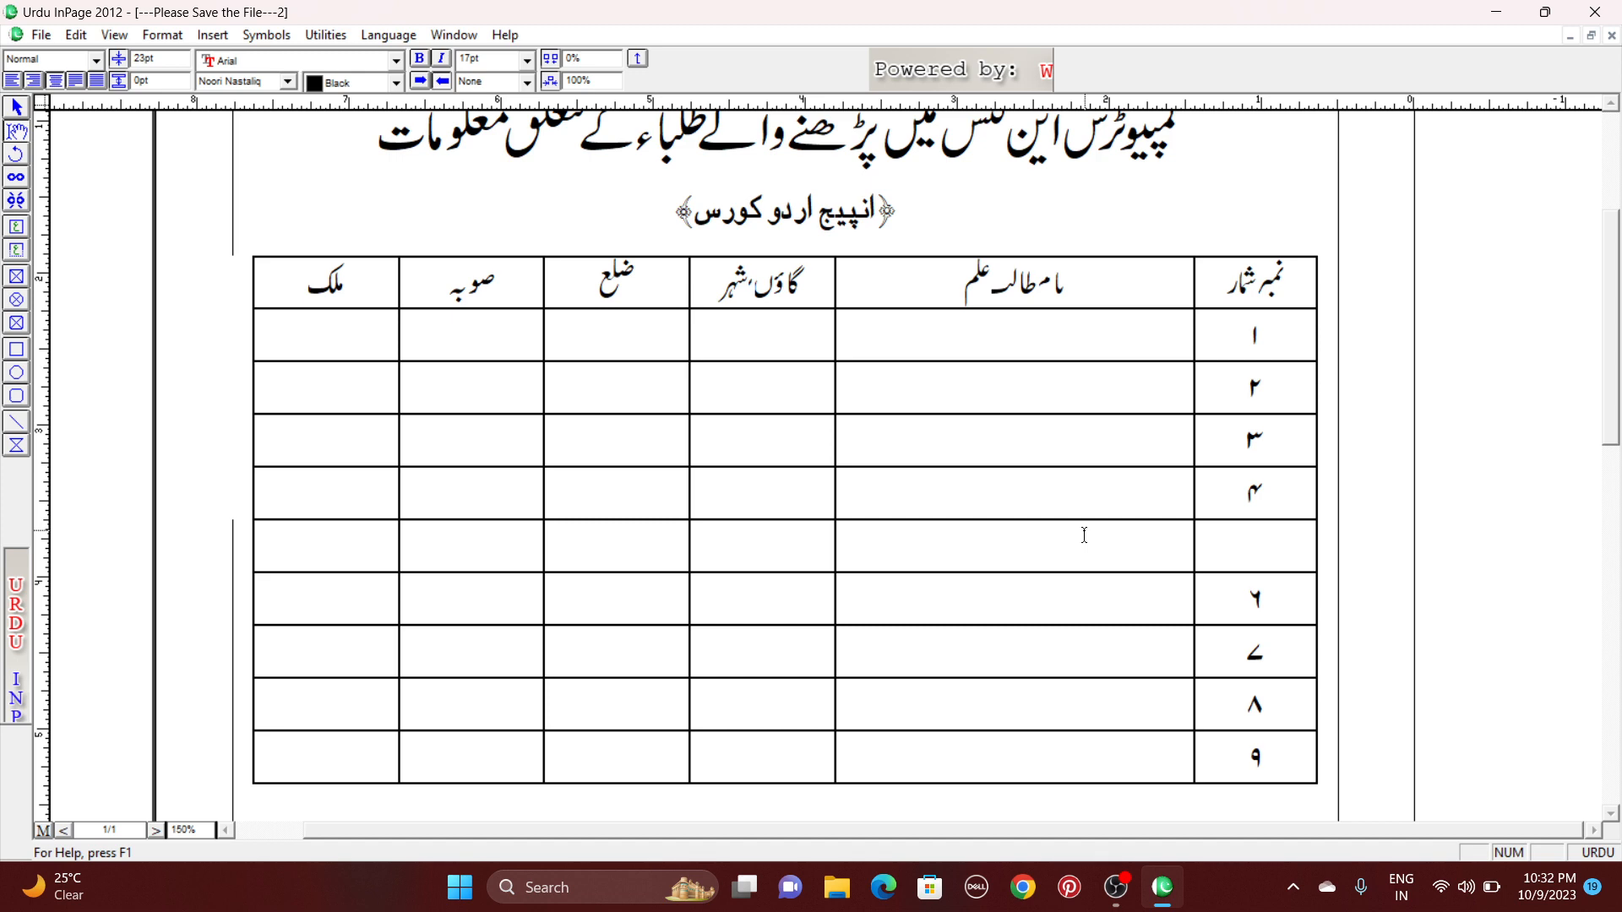
pyautogui.write('۵')
pyautogui.hotkey('ctrl', '0')
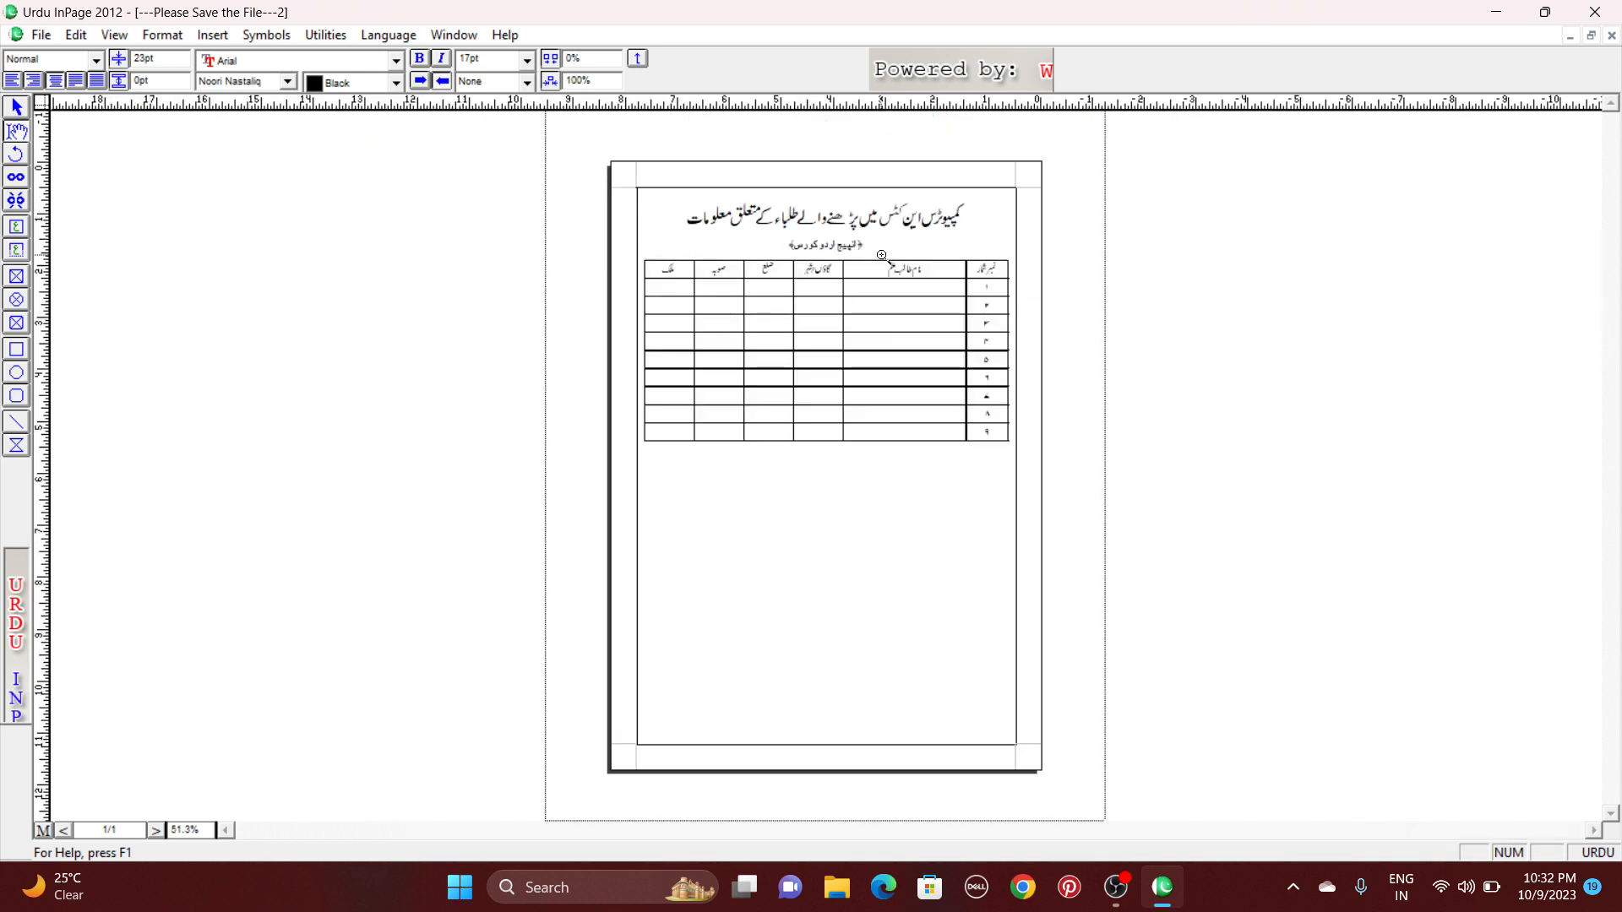
pyautogui.click(881, 255)
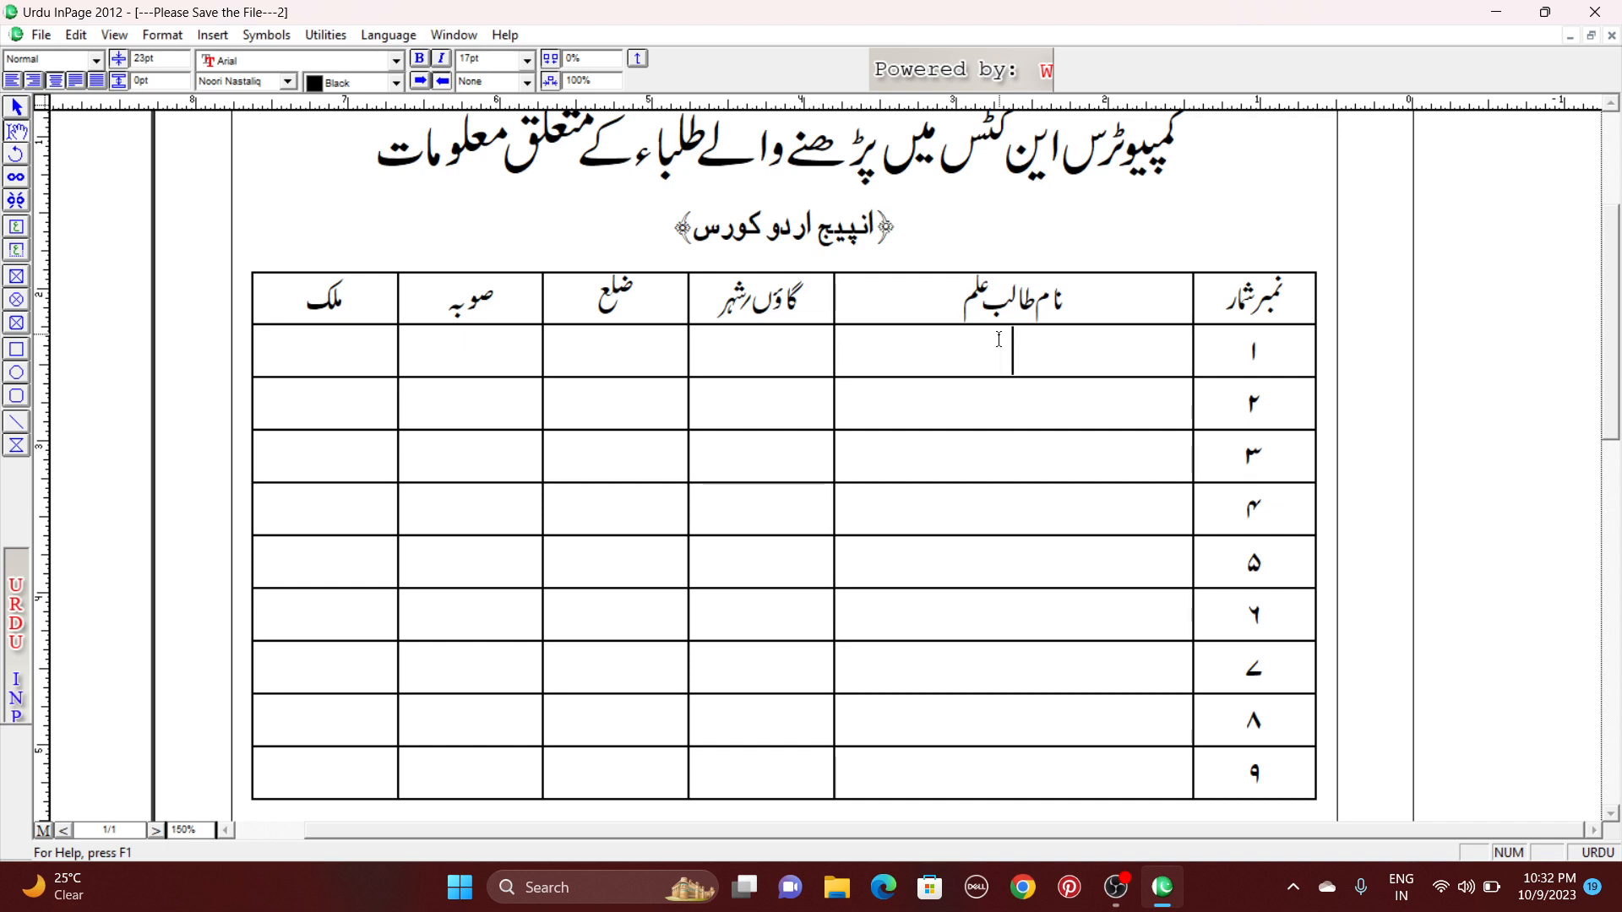
# - Fill row ۱ with the student's name, دہلی, ditto marks under ضلع and صوبہ, and ہندوستان
pyautogui.write('عبدال')
pyautogui.write('له')
pyautogui.write('دہلی')
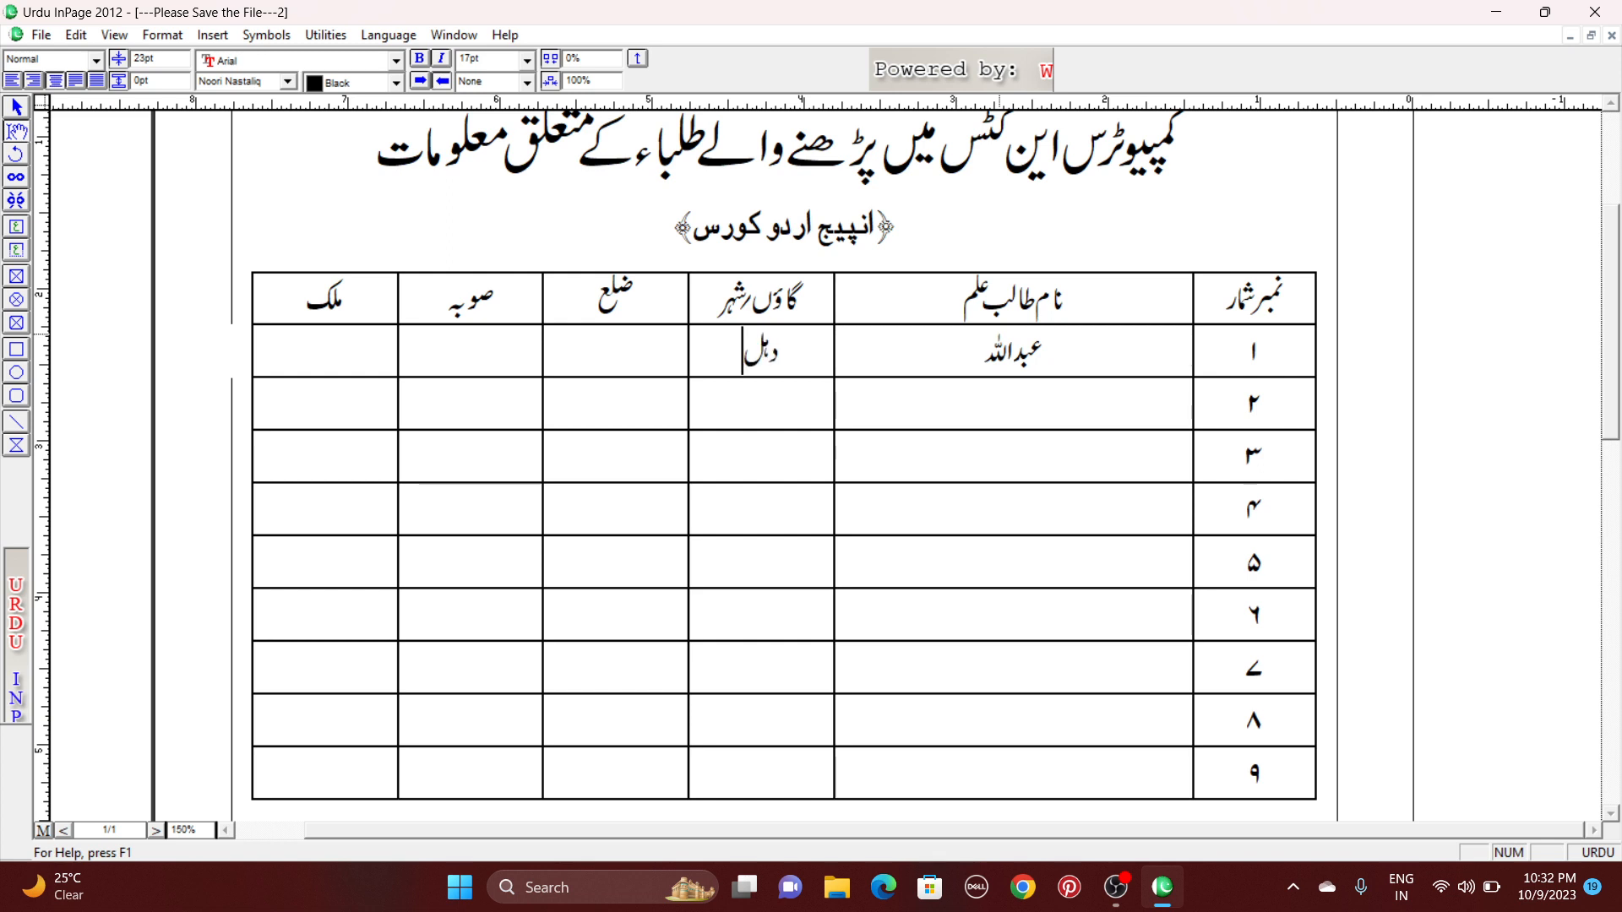
pyautogui.press('Tab')
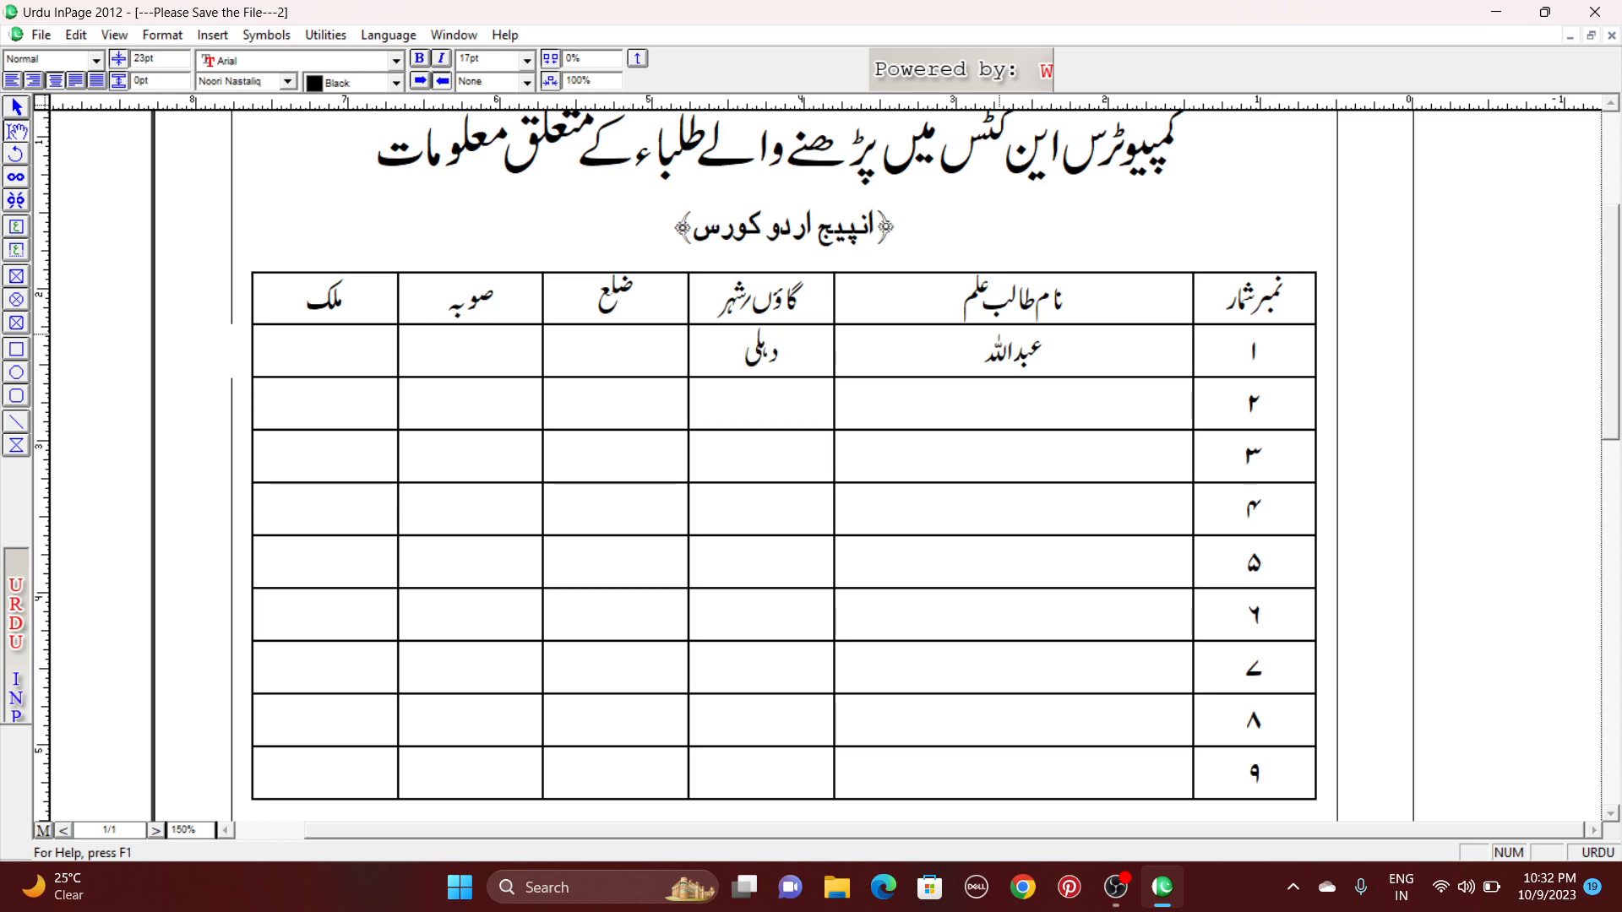
pyautogui.write('〃')
pyautogui.press('Tab')
pyautogui.write('〃')
pyautogui.press('Tab')
pyautogui.write('ہندوستان')
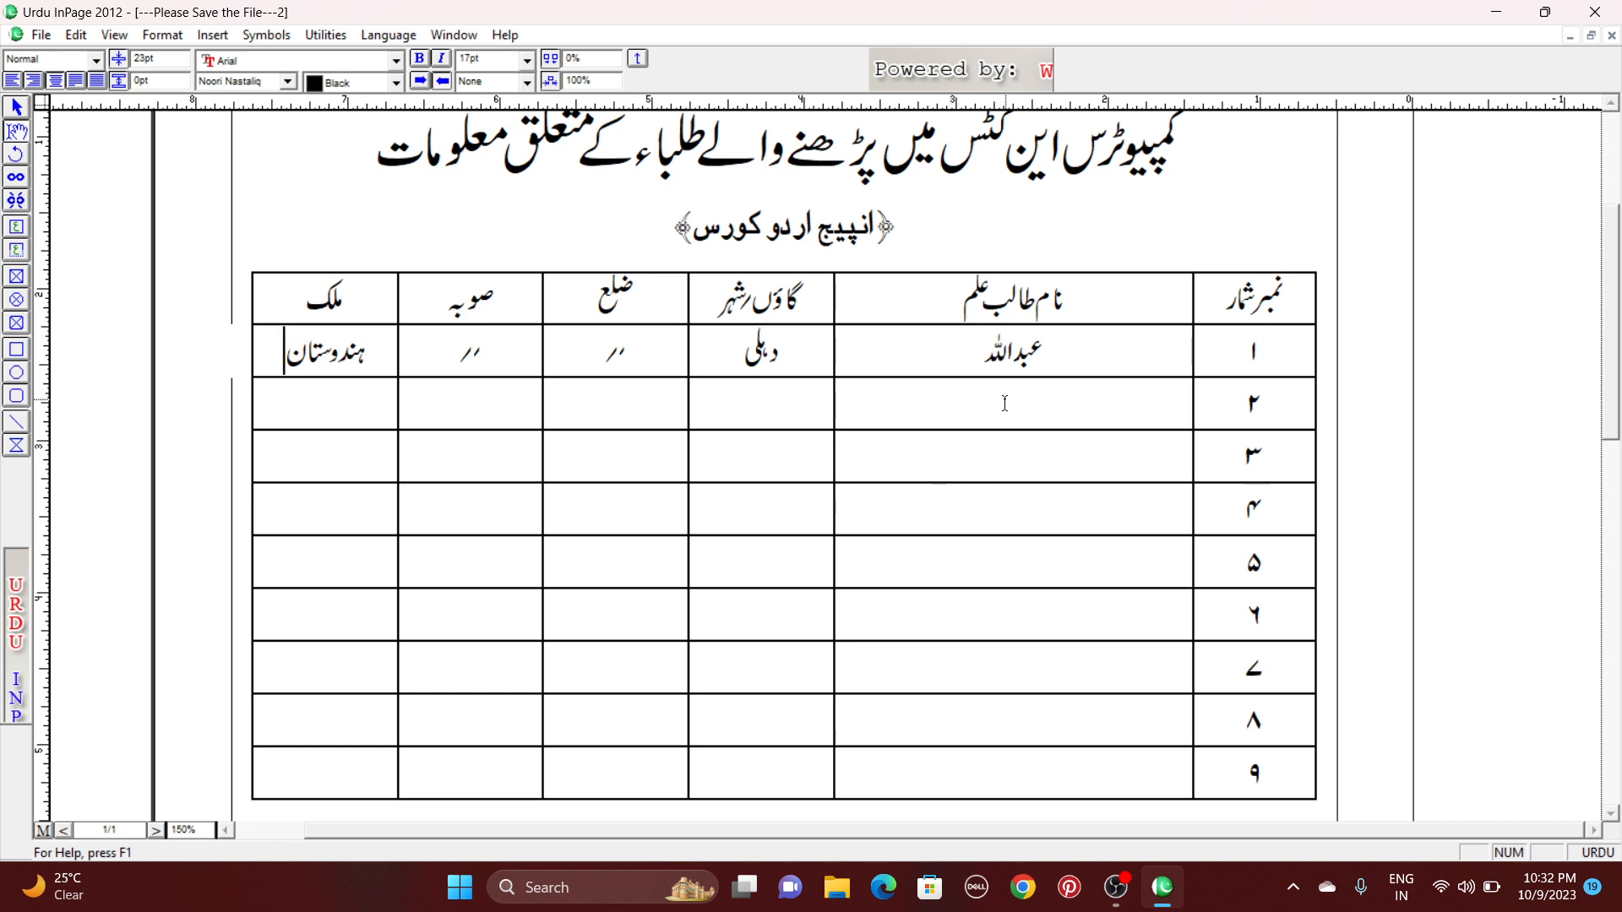
# - Put a // ditto mark in row ۲'s city cell and paste a copy into its district cell
pyautogui.click(756, 410)
pyautogui.write('//')
pyautogui.press('Tab')
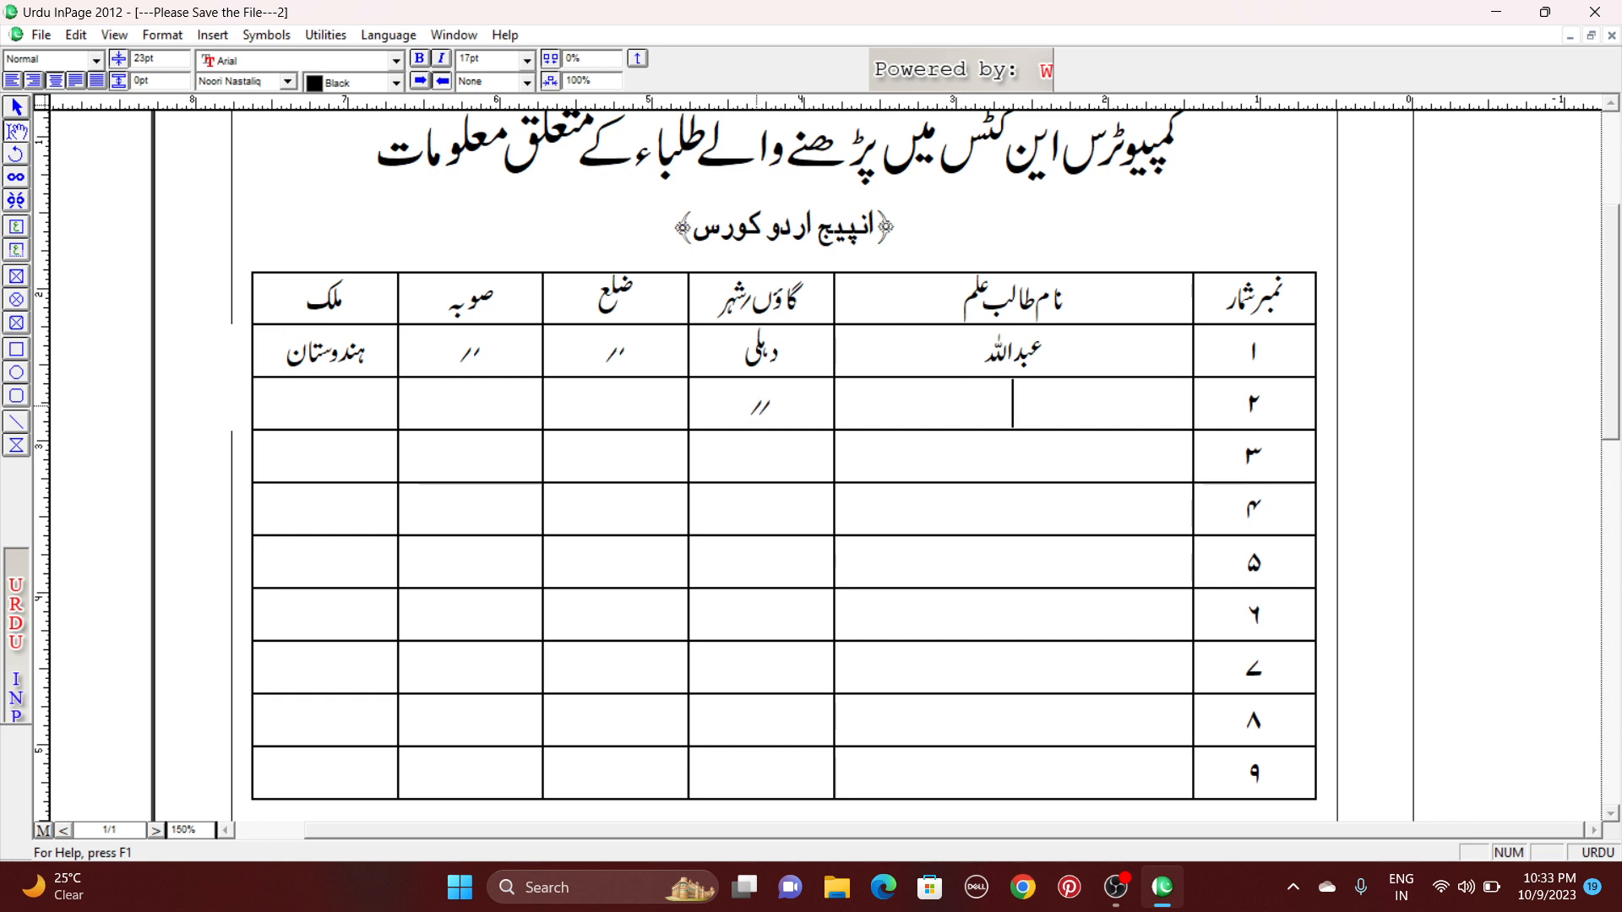
pyautogui.click(621, 397)
pyautogui.moveTo(740, 403); pyautogui.dragTo(799, 407)
pyautogui.hotkey('ctrl', 'c')
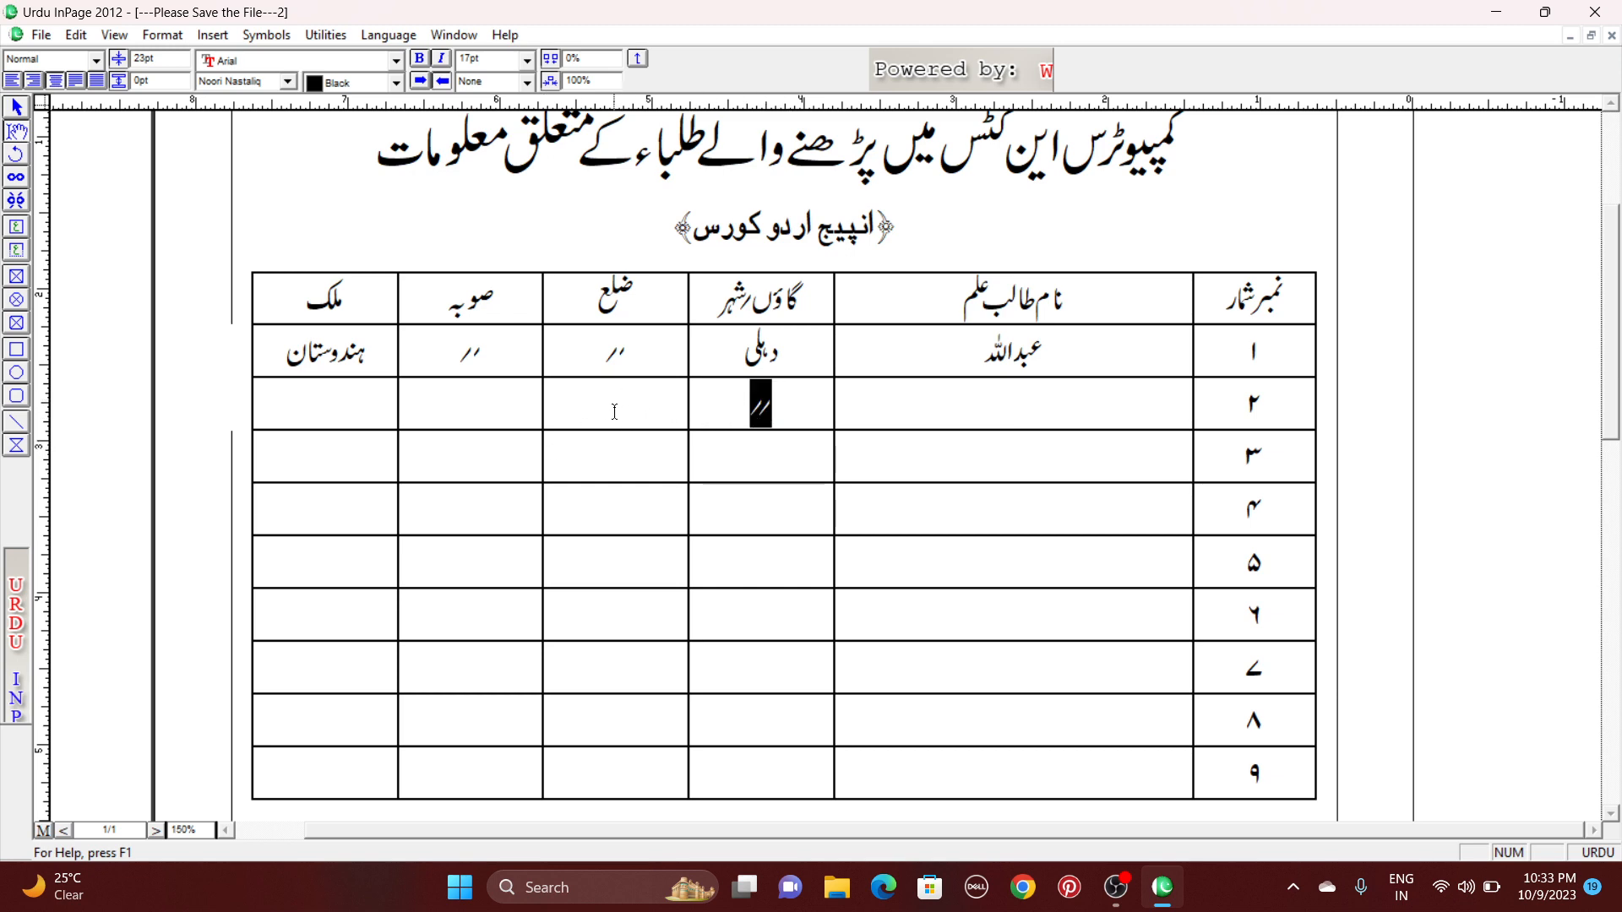
pyautogui.click(614, 411)
pyautogui.hotkey('ctrl', 'v')
# - Paste ditto marks into the remaining row ۲ cells and across rows ۳ and ۴
pyautogui.click(499, 406)
pyautogui.hotkey('ctrl', 'v')
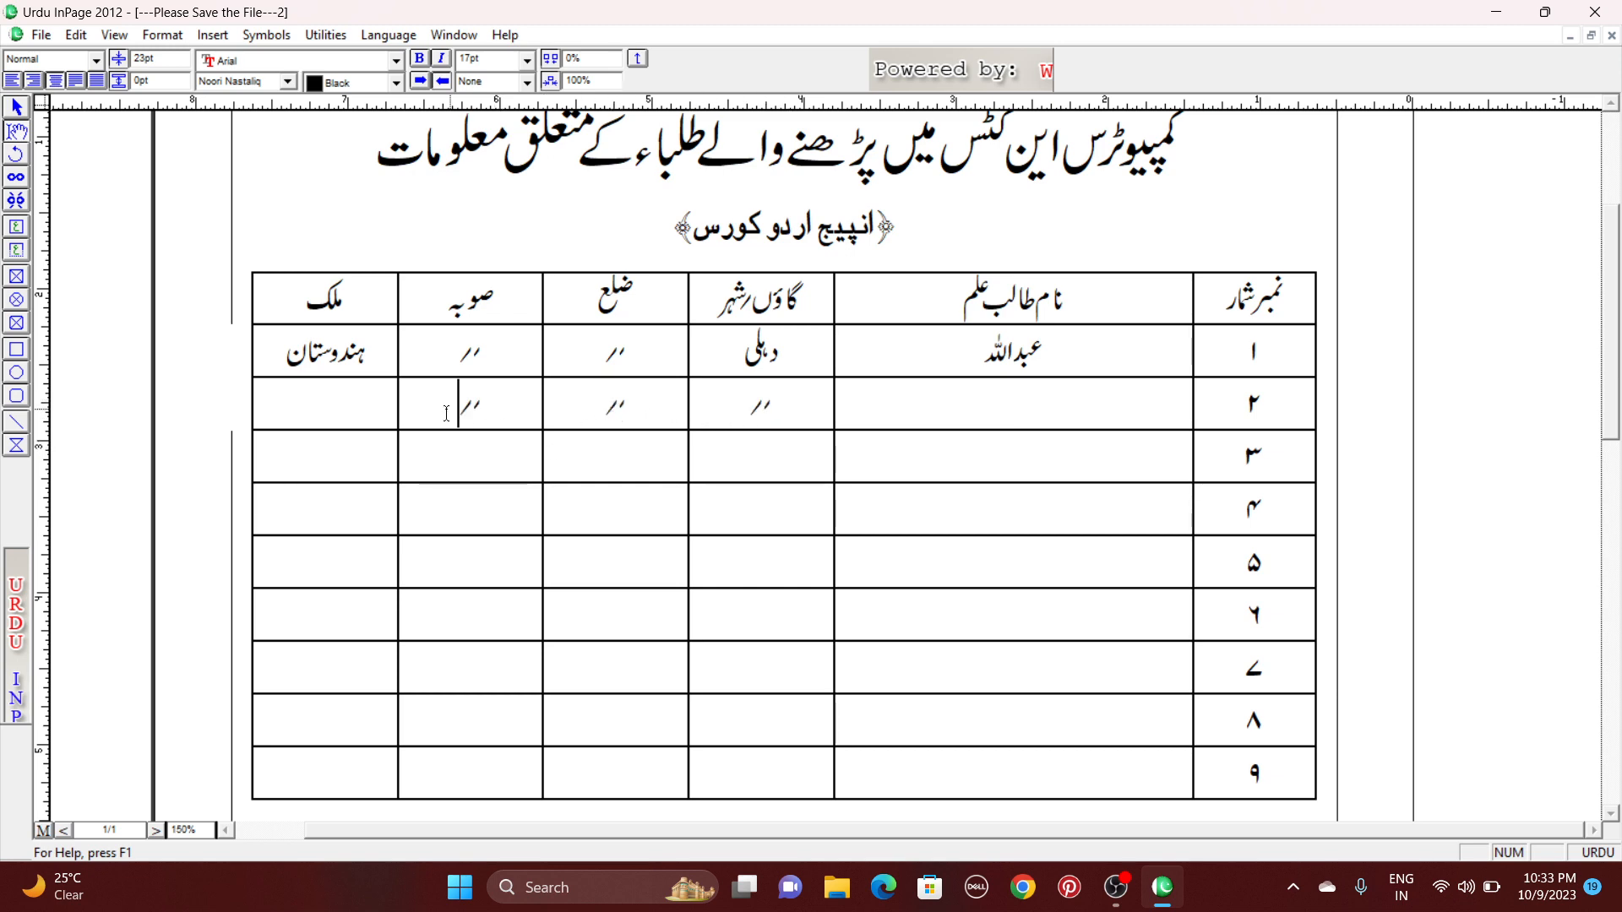
pyautogui.click(362, 406)
pyautogui.hotkey('ctrl', 'v')
pyautogui.click(313, 473)
pyautogui.hotkey('ctrl', 'v')
pyautogui.click(405, 469)
pyautogui.hotkey('ctrl', 'v')
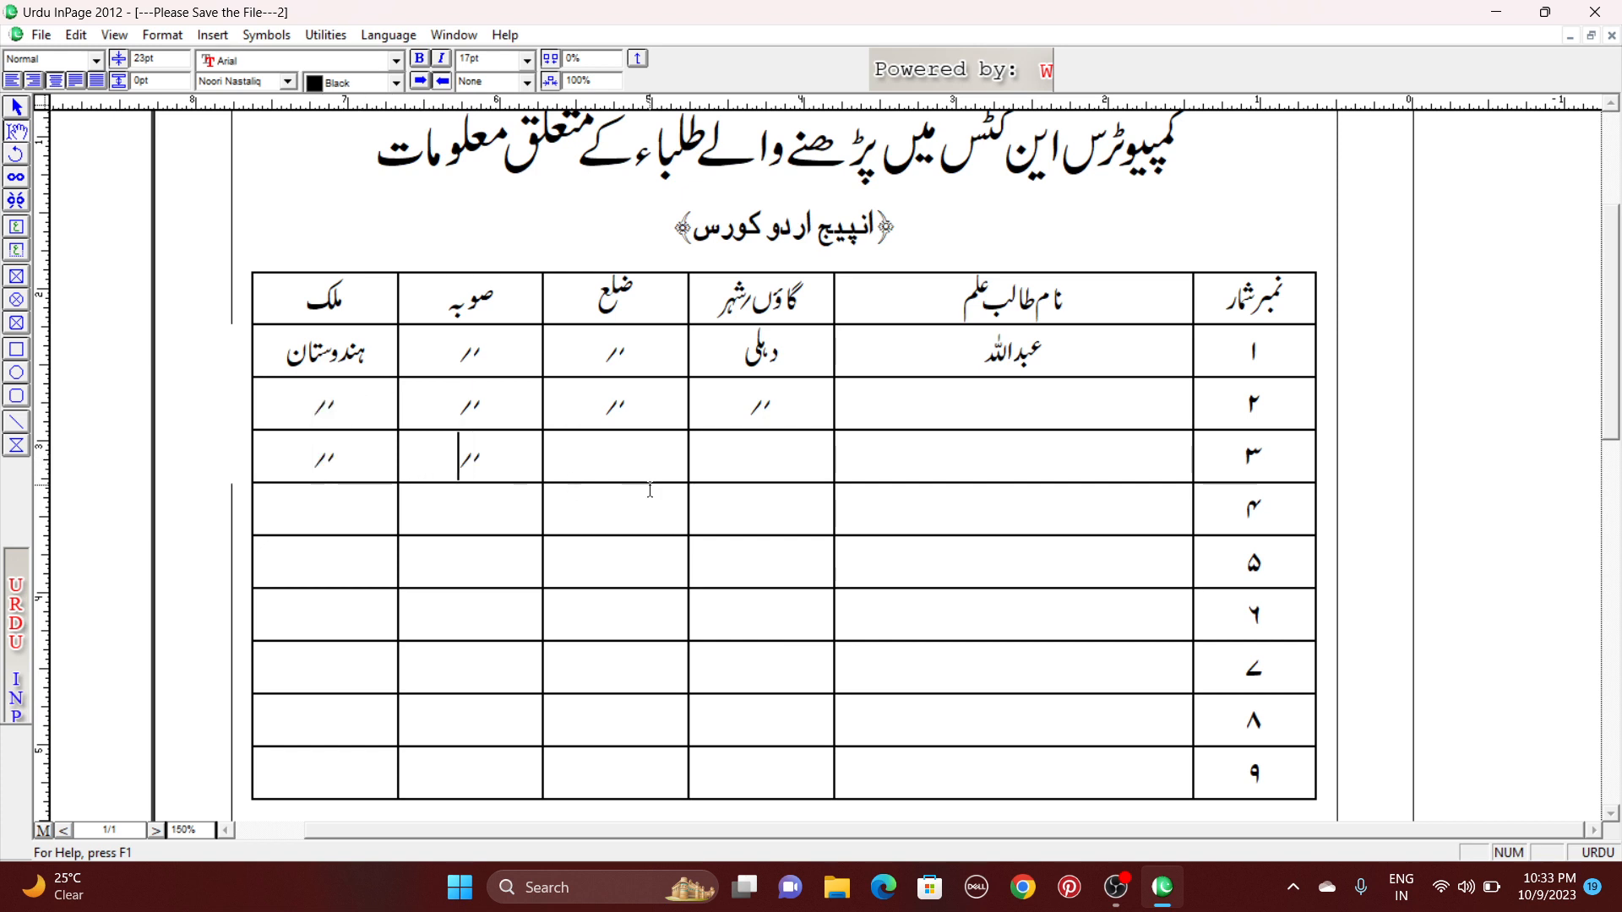
pyautogui.click(611, 469)
pyautogui.hotkey('ctrl', 'v')
pyautogui.click(695, 473)
pyautogui.hotkey('ctrl', 'v')
pyautogui.click(750, 506)
pyautogui.hotkey('ctrl', 'v')
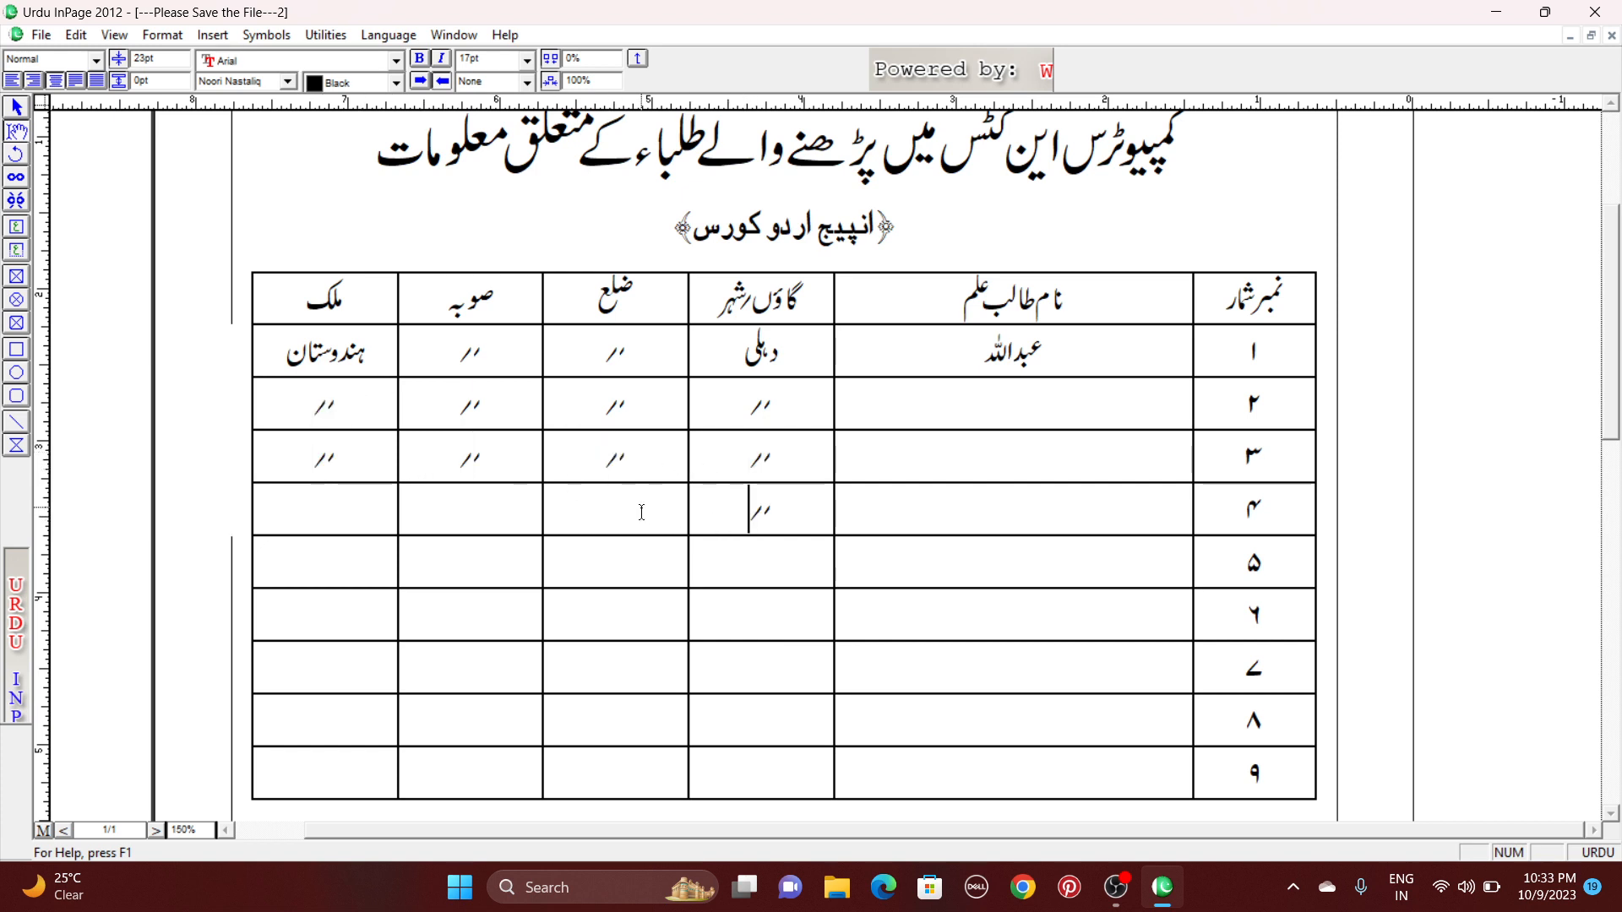
pyautogui.click(641, 511)
pyautogui.hotkey('ctrl', 'v')
pyautogui.click(453, 509)
pyautogui.hotkey('ctrl', 'v')
pyautogui.click(337, 509)
pyautogui.hotkey('ctrl', 'v')
# - Paste ditto marks across rows ۵–۷, then enter the second student's name in row ۲
pyautogui.click(338, 562)
pyautogui.hotkey('ctrl', 'v')
pyautogui.click(431, 561)
pyautogui.hotkey('ctrl', 'v')
pyautogui.click(593, 570)
pyautogui.hotkey('ctrl', 'v')
pyautogui.click(744, 566)
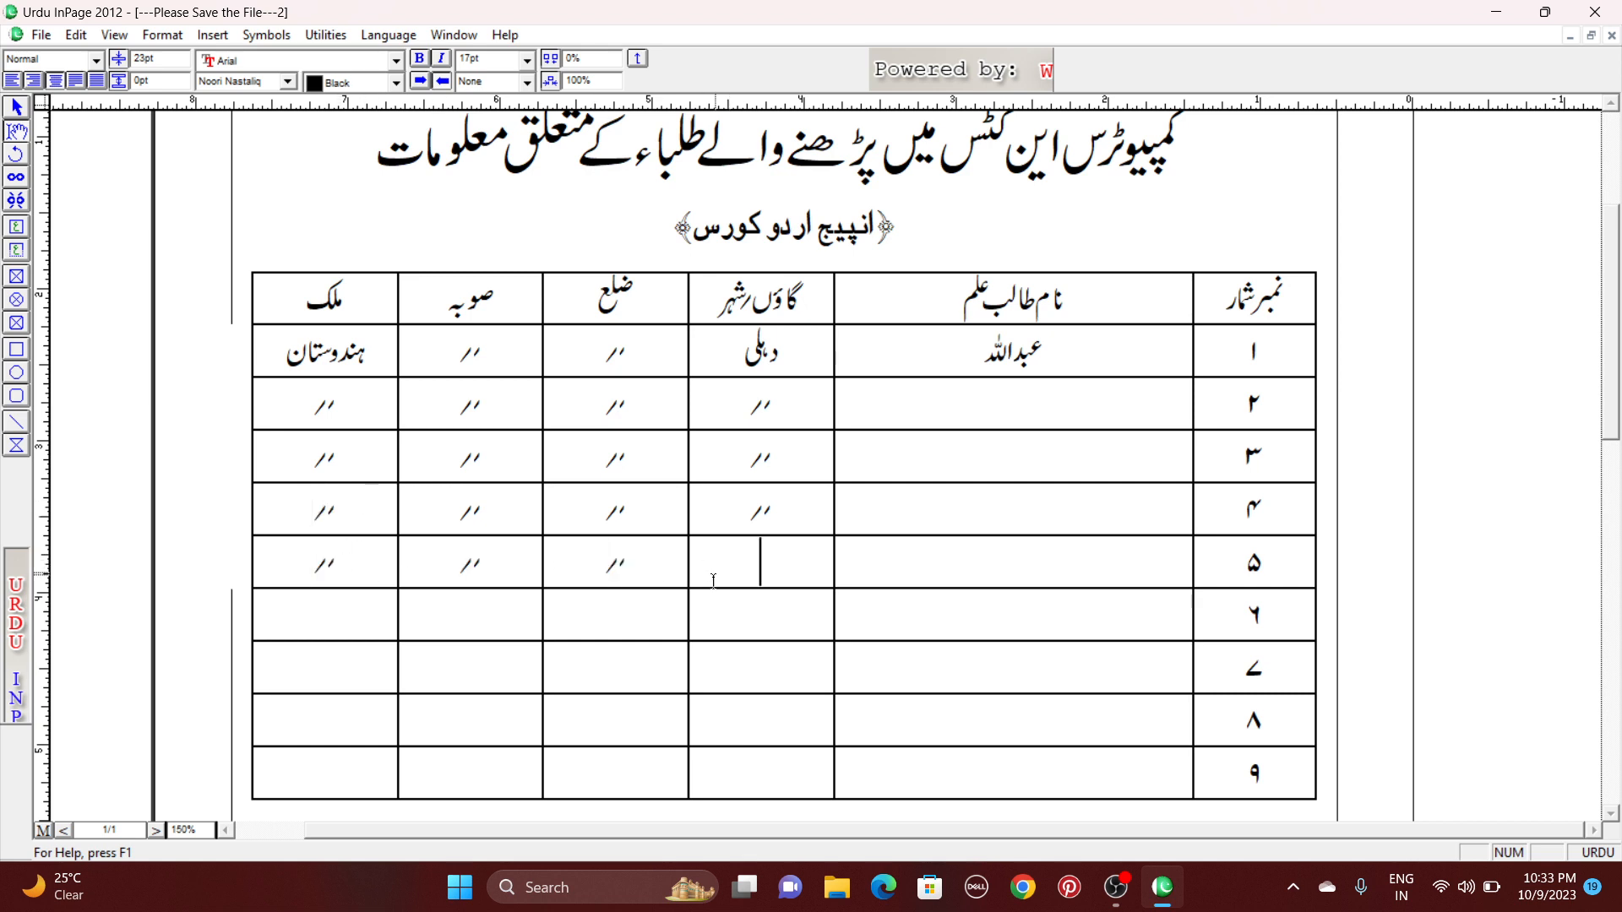
pyautogui.hotkey('ctrl', 'v')
pyautogui.click(764, 612)
pyautogui.hotkey('ctrl', 'v')
pyautogui.click(613, 614)
pyautogui.hotkey('ctrl', 'v')
pyautogui.click(442, 611)
pyautogui.hotkey('ctrl', 'v')
pyautogui.click(380, 616)
pyautogui.hotkey('ctrl', 'v')
pyautogui.click(328, 665)
pyautogui.hotkey('ctrl', 'v')
pyautogui.click(524, 672)
pyautogui.hotkey('ctrl', 'v')
pyautogui.click(574, 677)
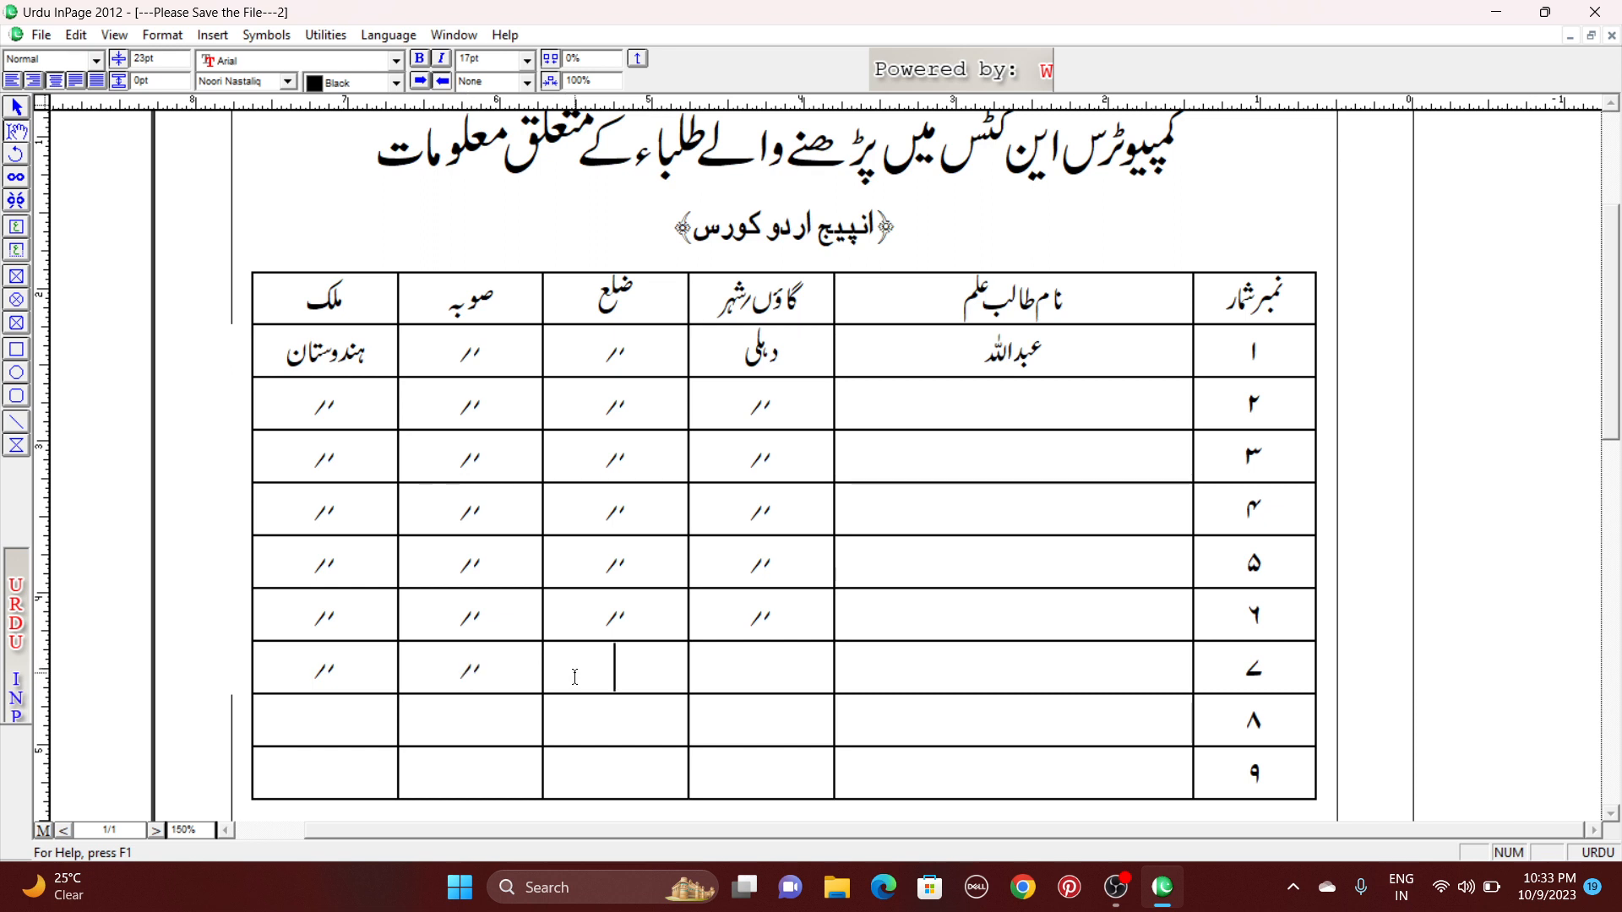
pyautogui.hotkey('ctrl', 'v')
pyautogui.click(708, 670)
pyautogui.hotkey('ctrl', 'v')
pyautogui.click(992, 412)
pyautogui.write('فرحان')
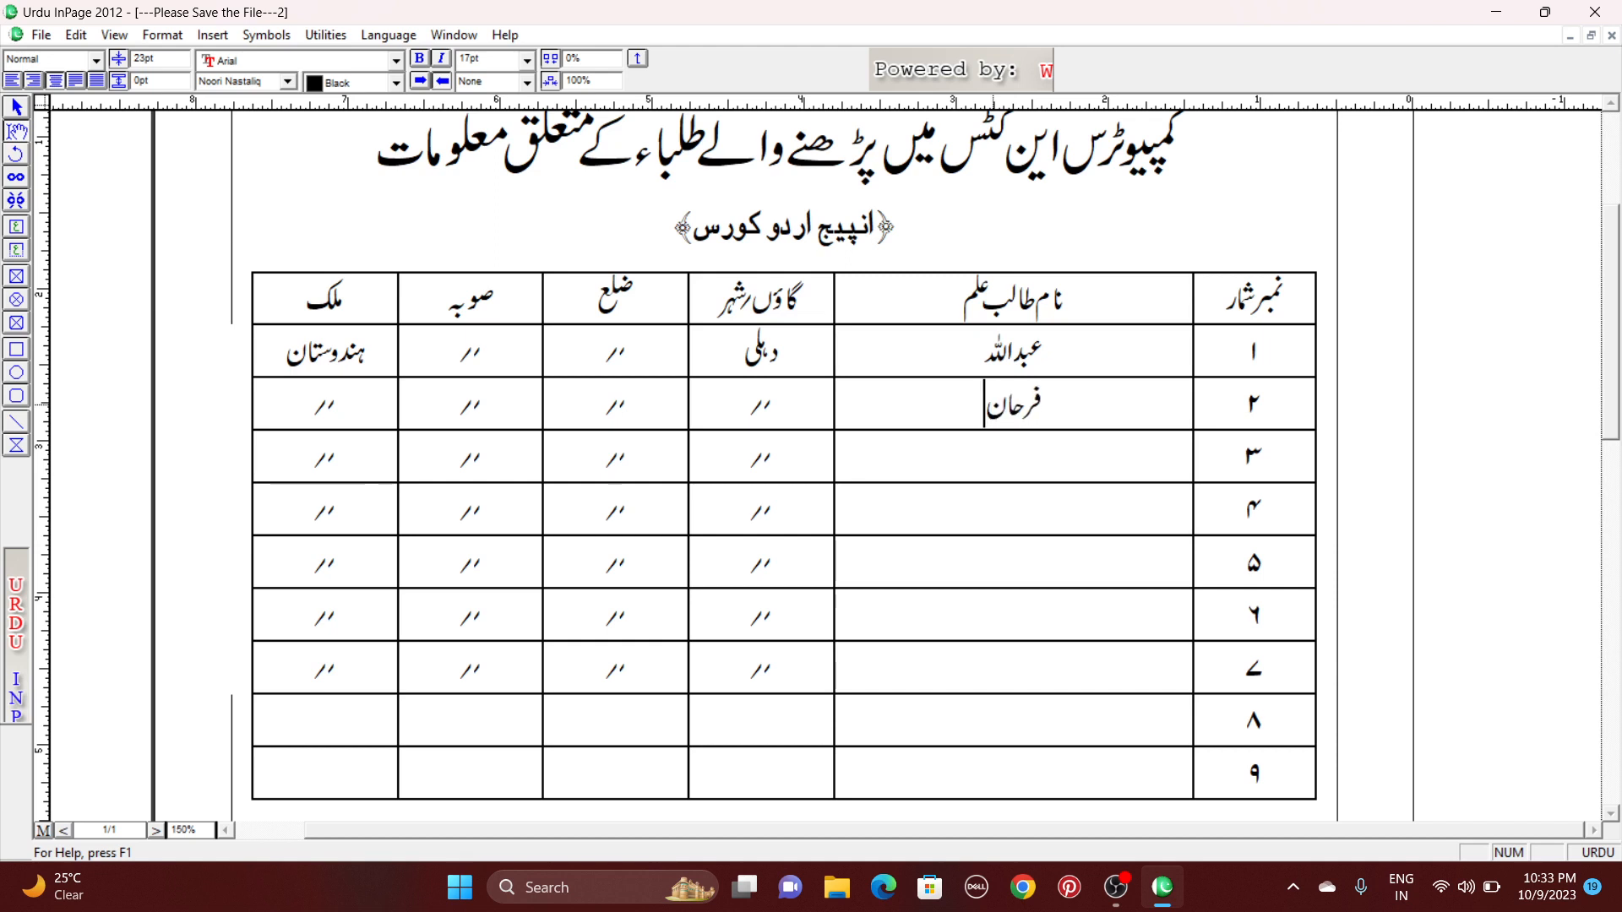
pyautogui.write(' عالم')
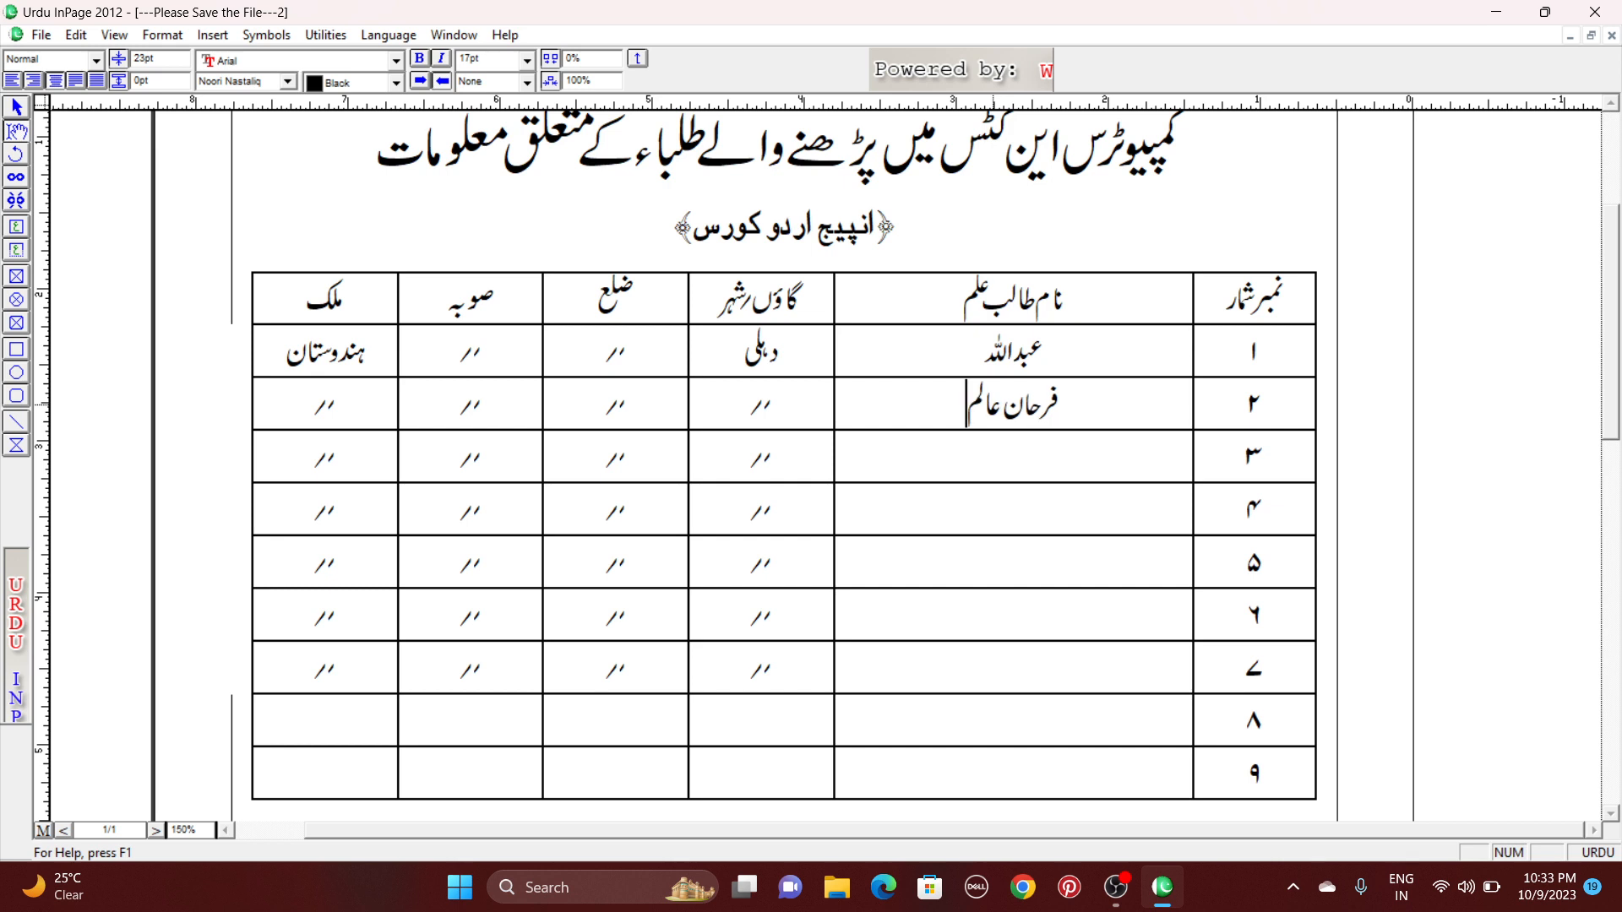